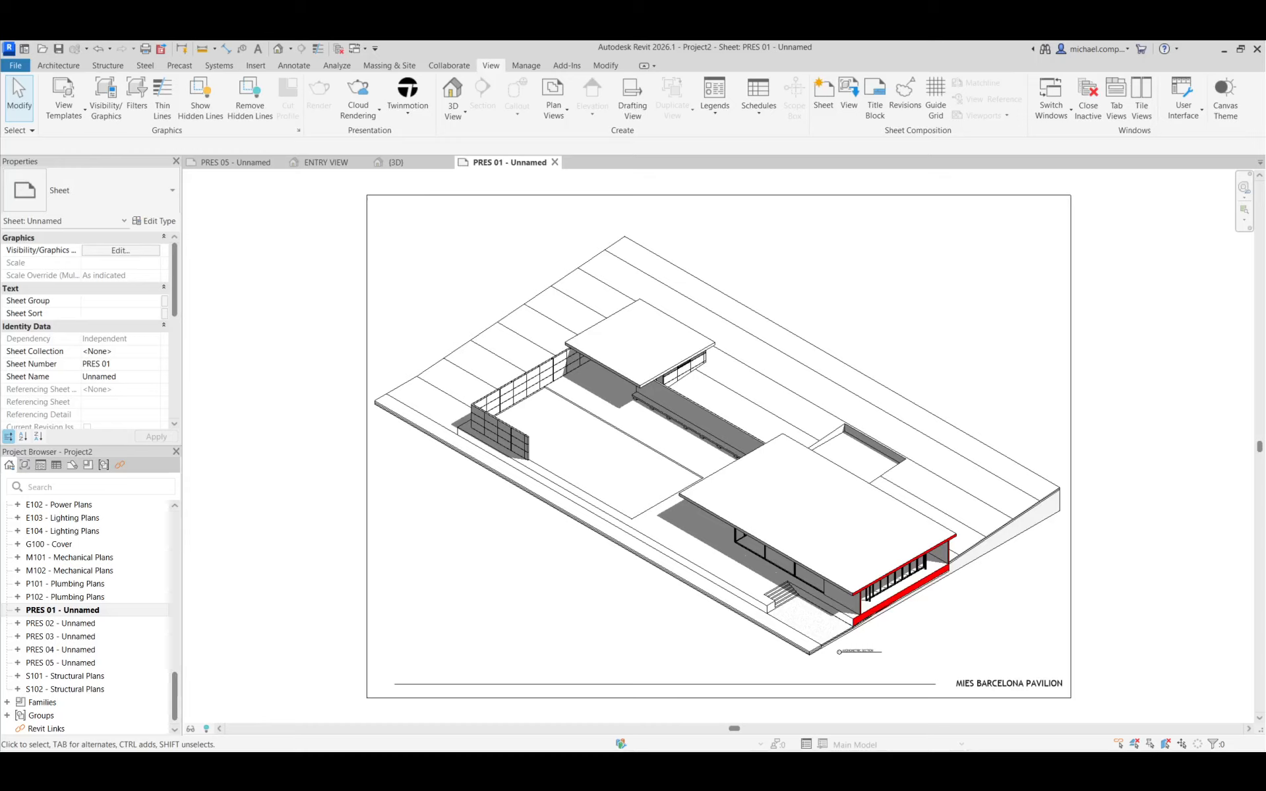
Open sheet PRES 05 and the ENTRY VIEW 3D view
double_click(89, 663)
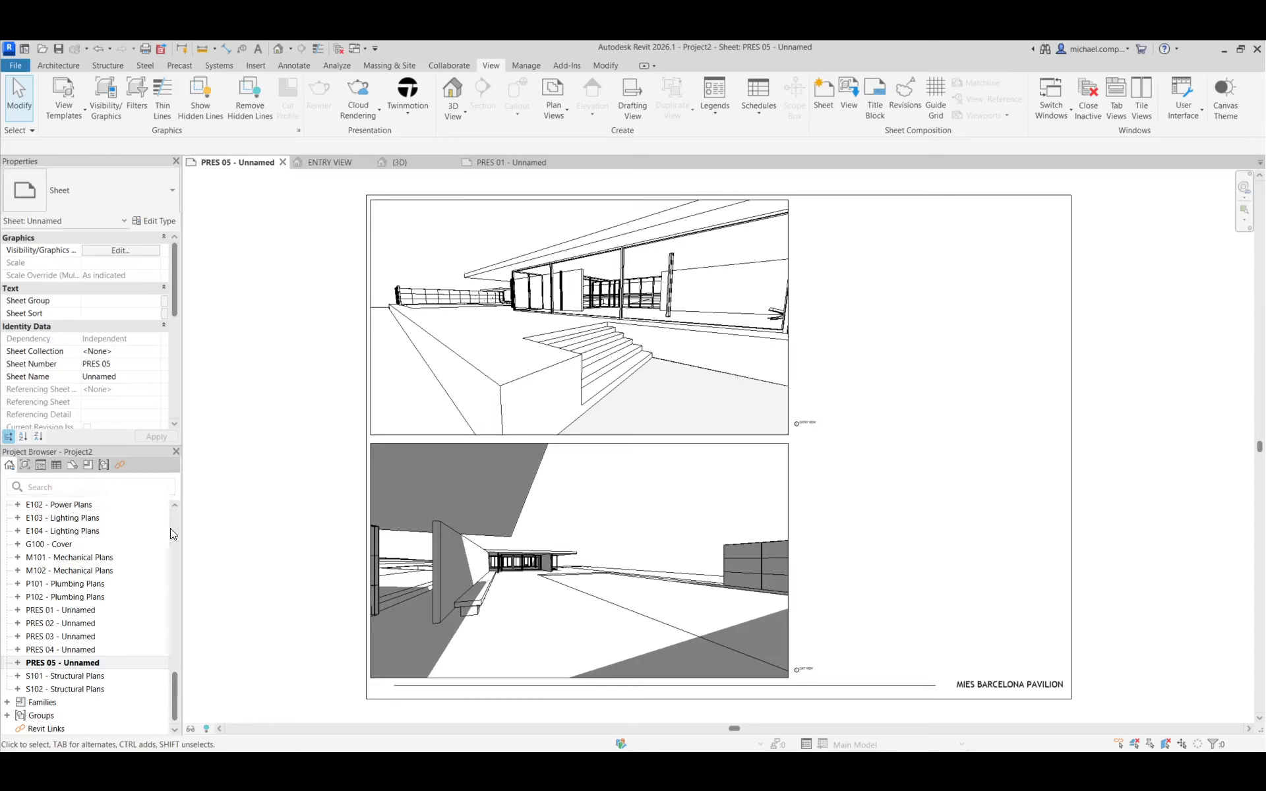
scroll(174, 530, "up", 15)
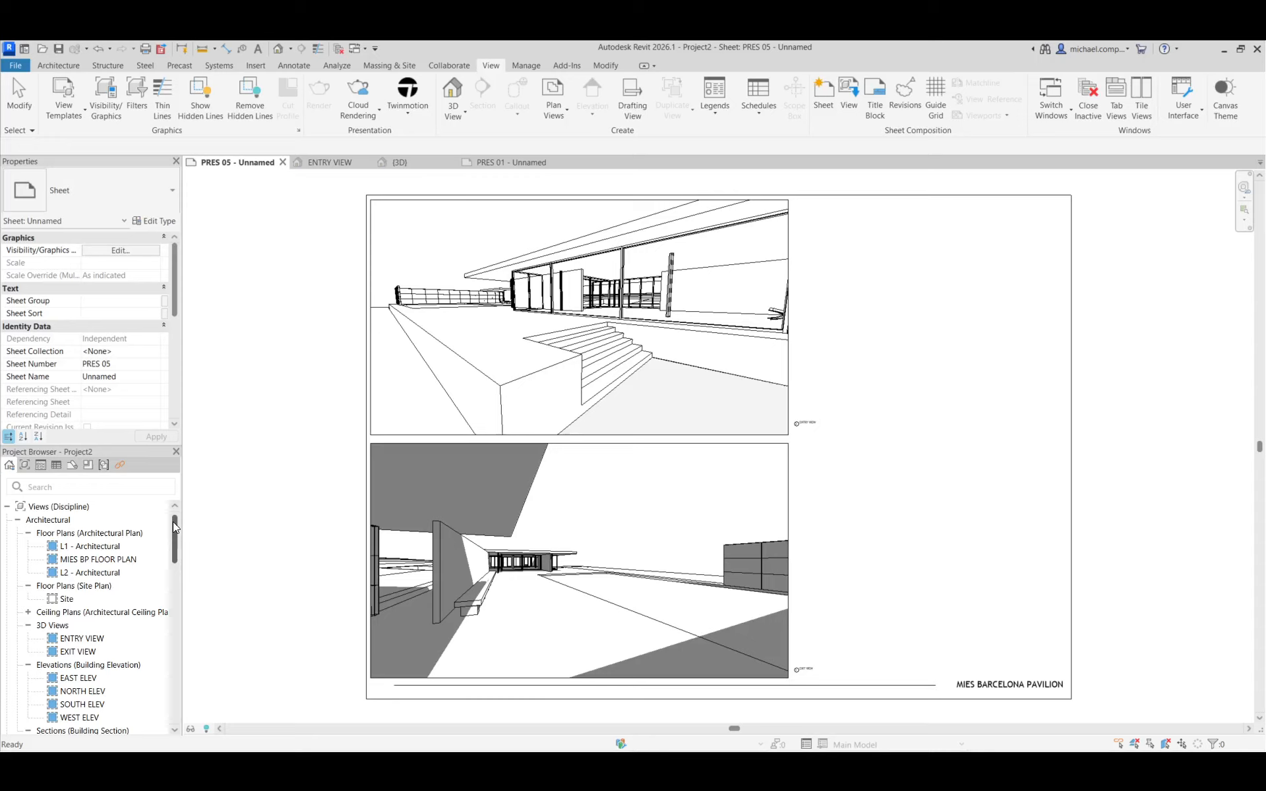
double_click(73, 638)
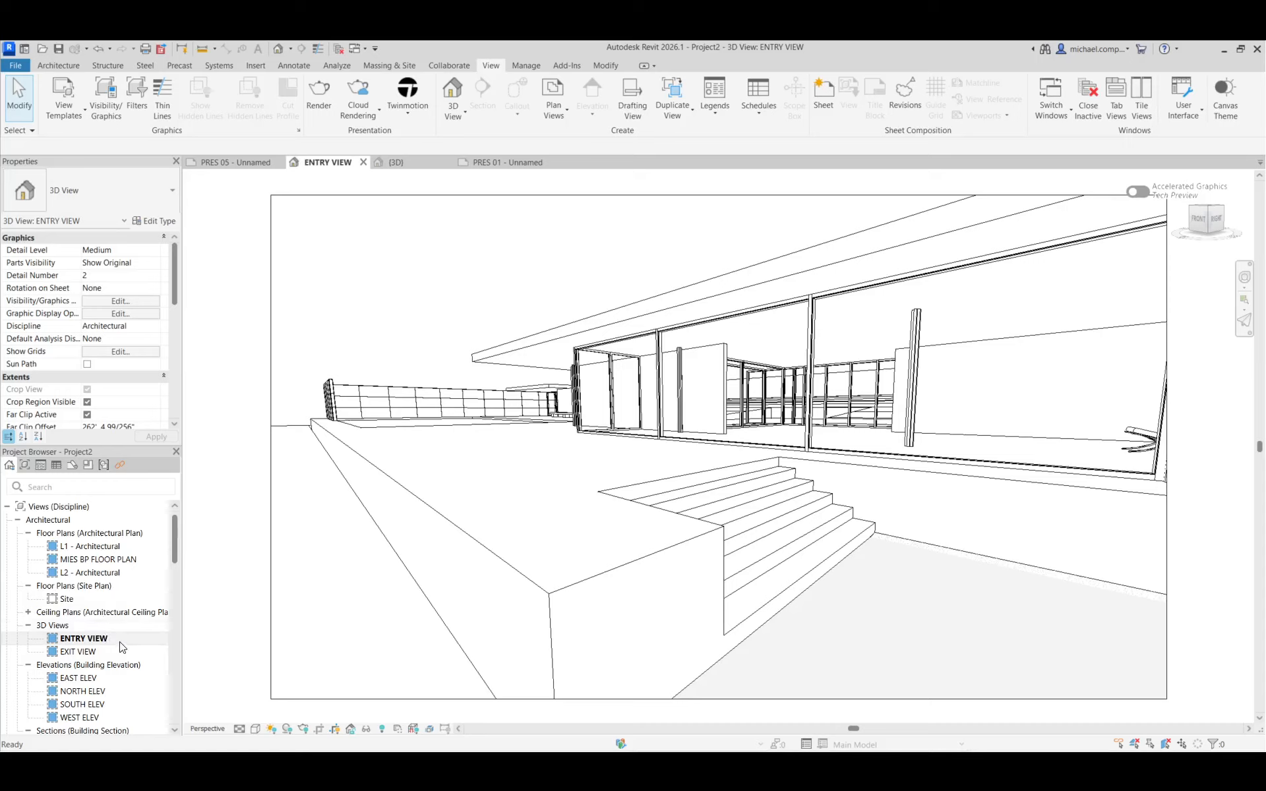
Export the current ENTRY VIEW window as a PNG image at 100% zoom and 300 raster quality, saving the project when asked
left_click(16, 66)
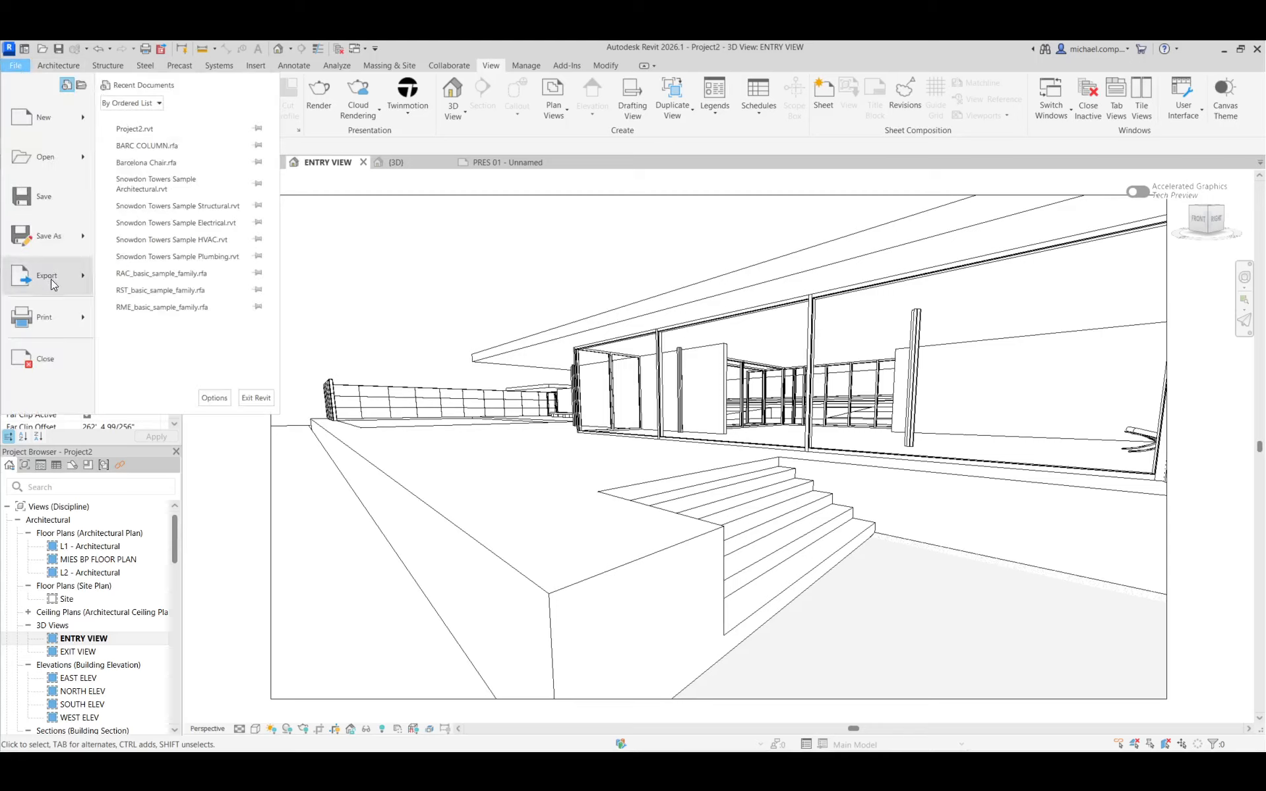
mouse_move(53, 280)
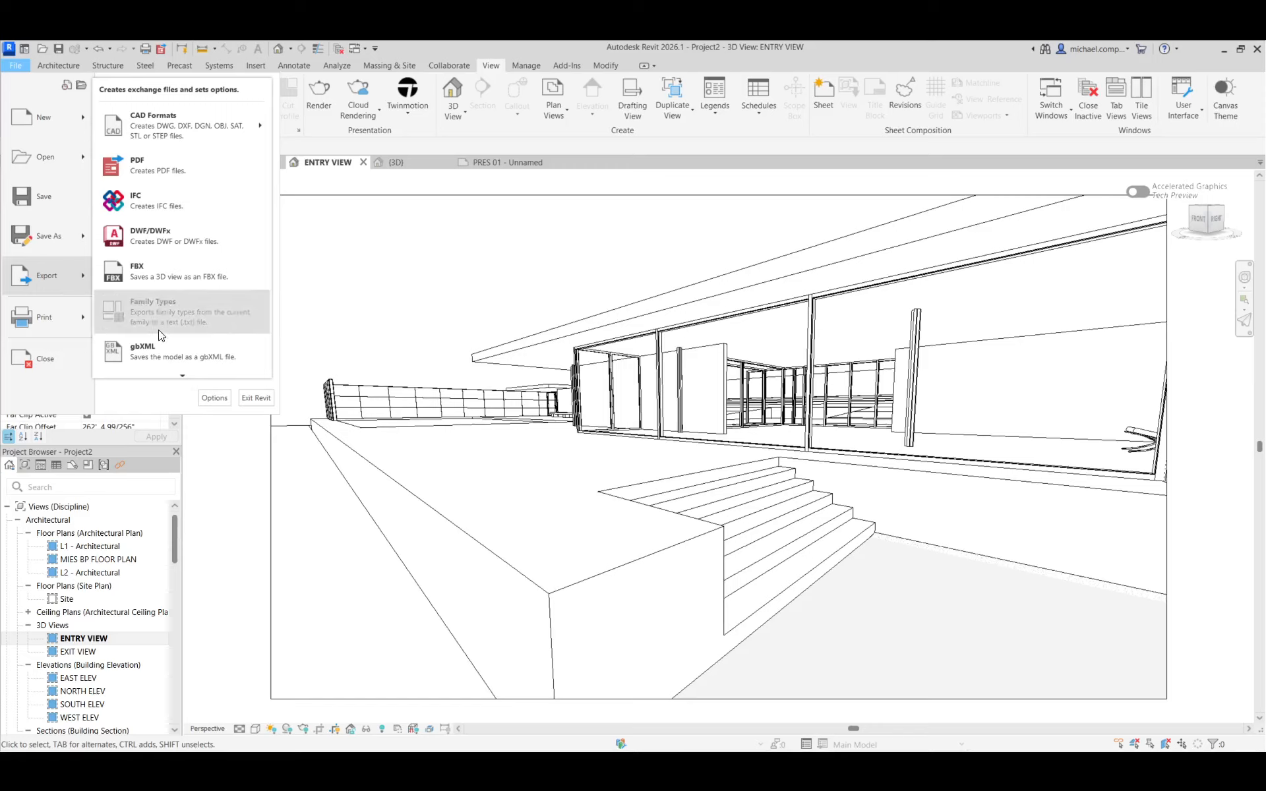
mouse_move(159, 377)
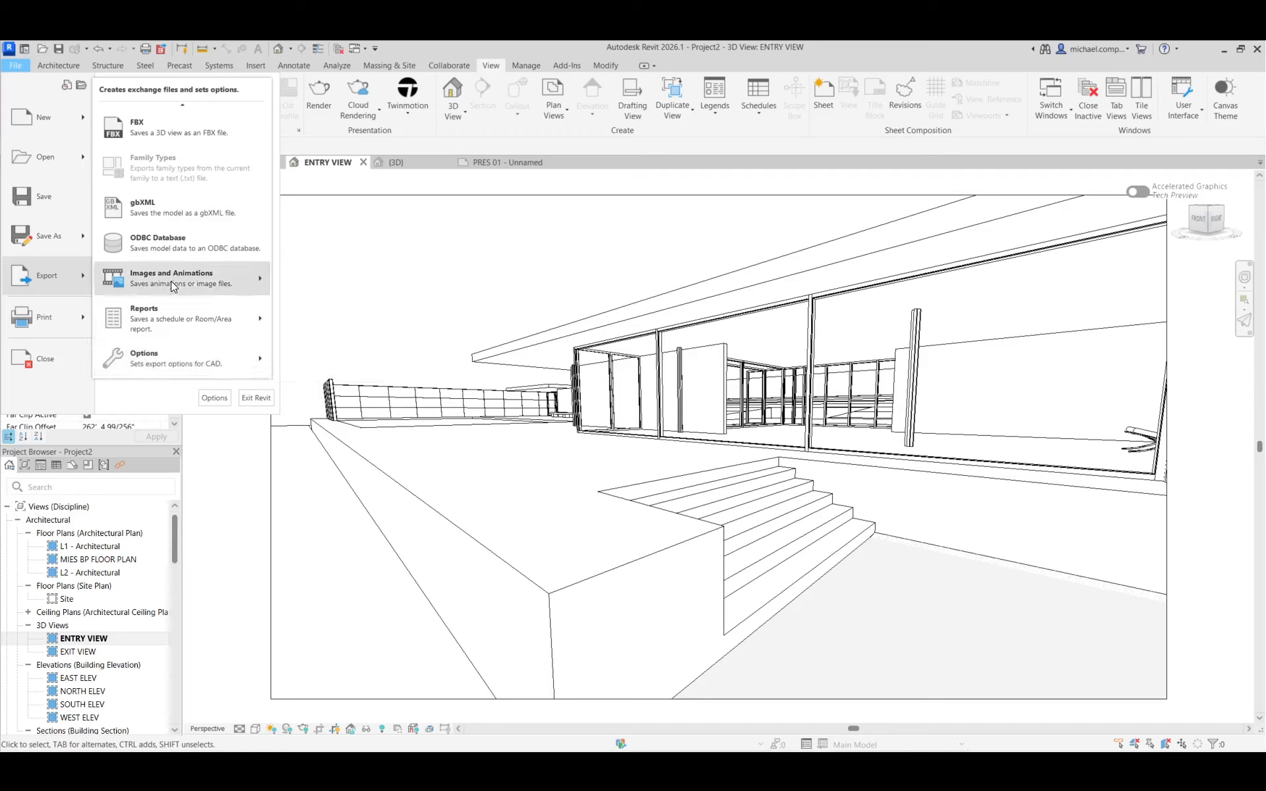
mouse_move(172, 282)
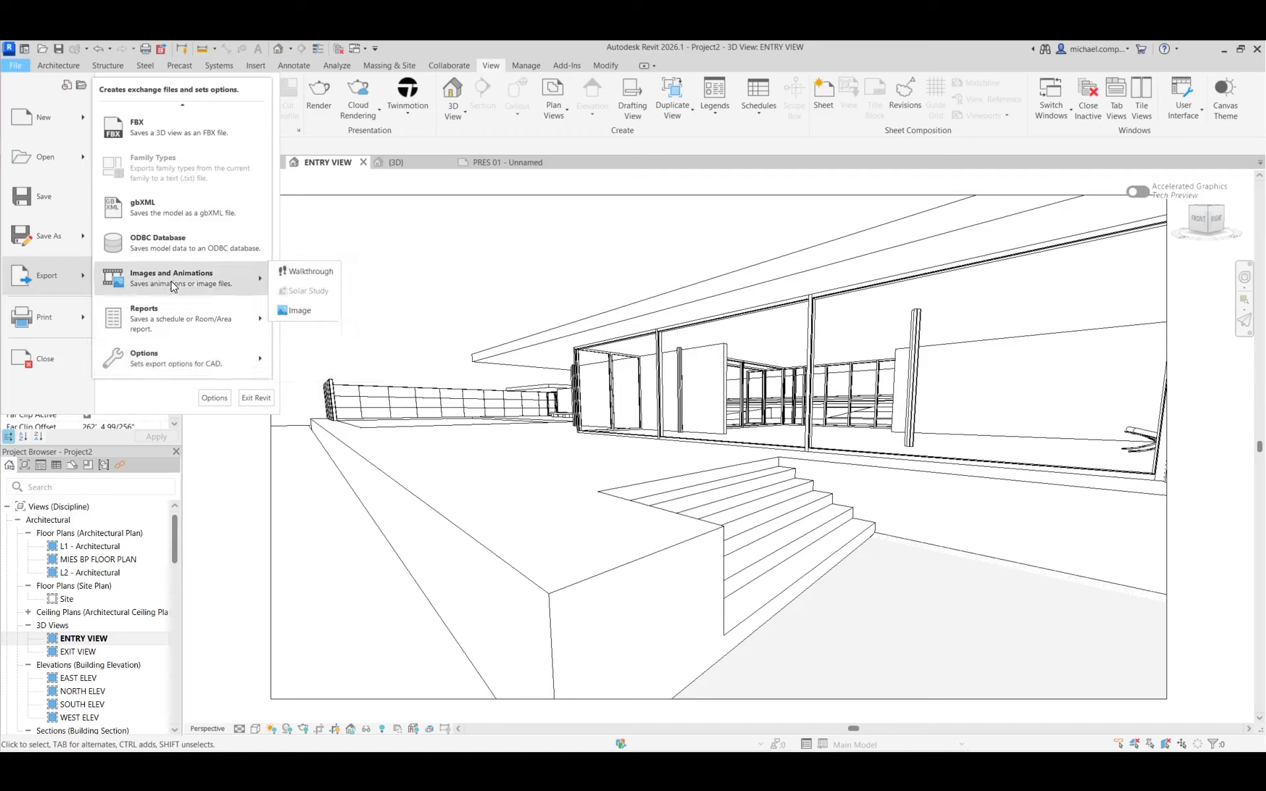
left_click(315, 310)
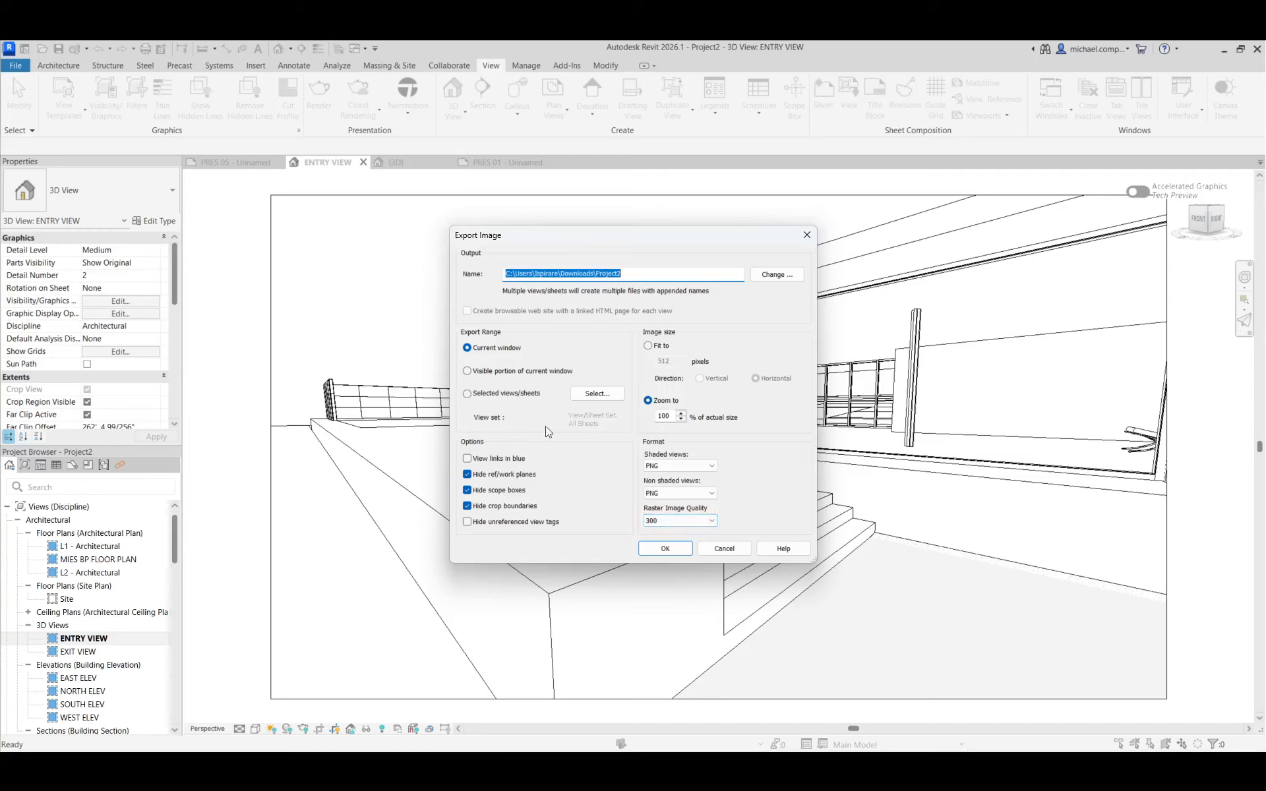
left_click(680, 549)
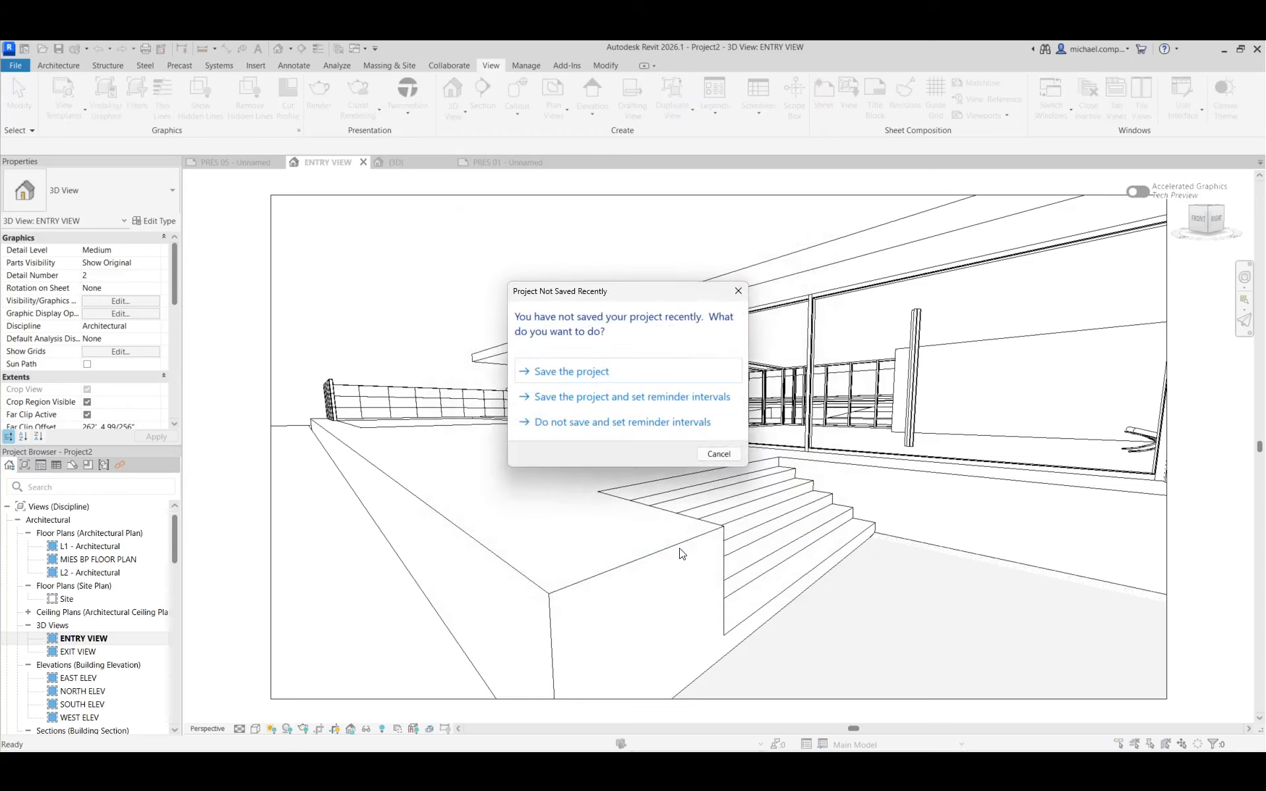
left_click(642, 370)
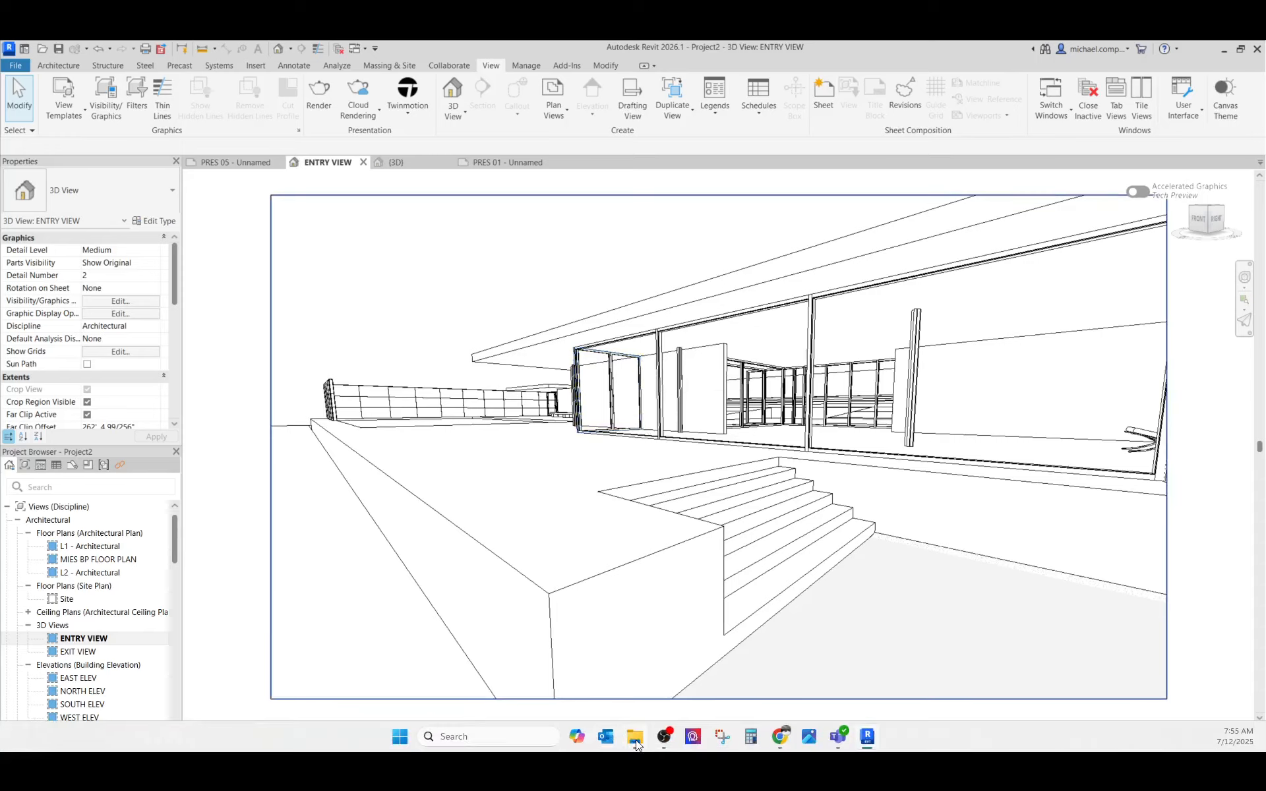
Switch to File Explorer, inspect the exported Project2 PNG in the Downloads folder, and close the preview
left_click(636, 743)
left_click(425, 173)
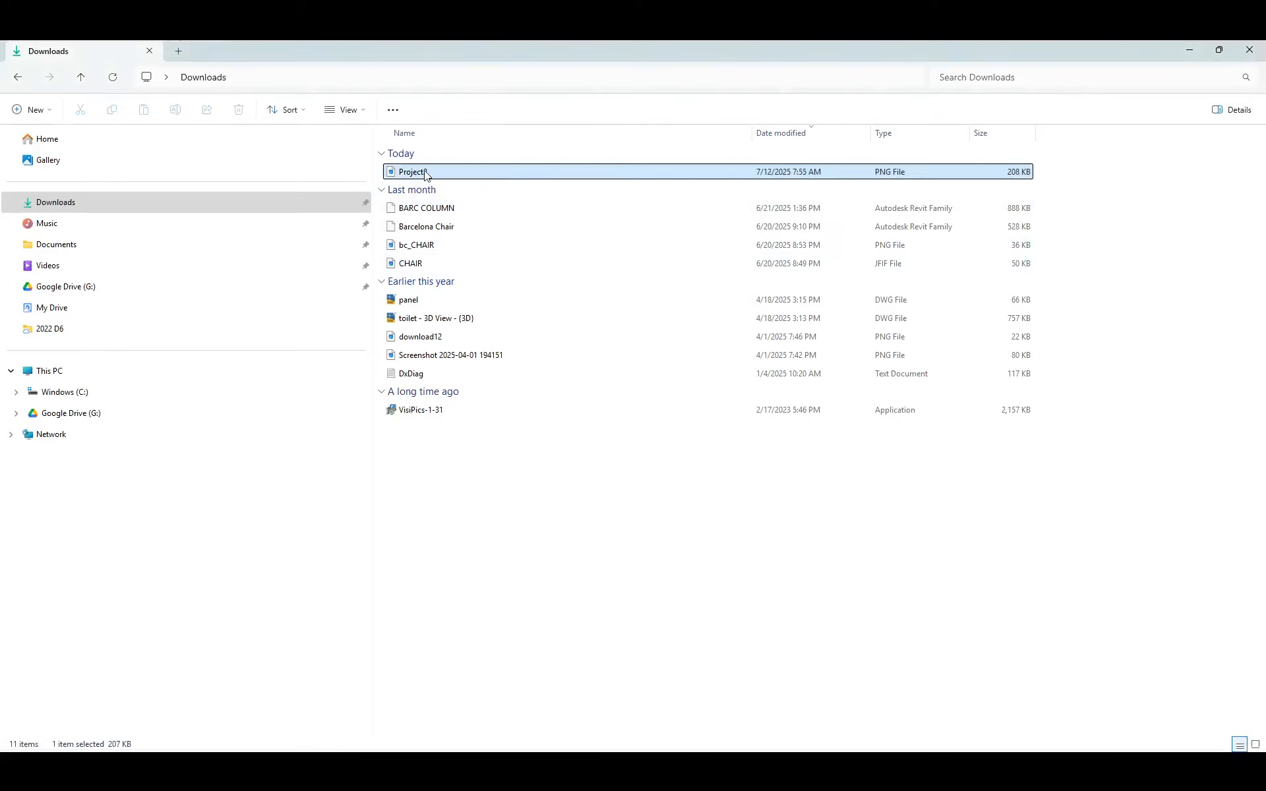
double_click(426, 174)
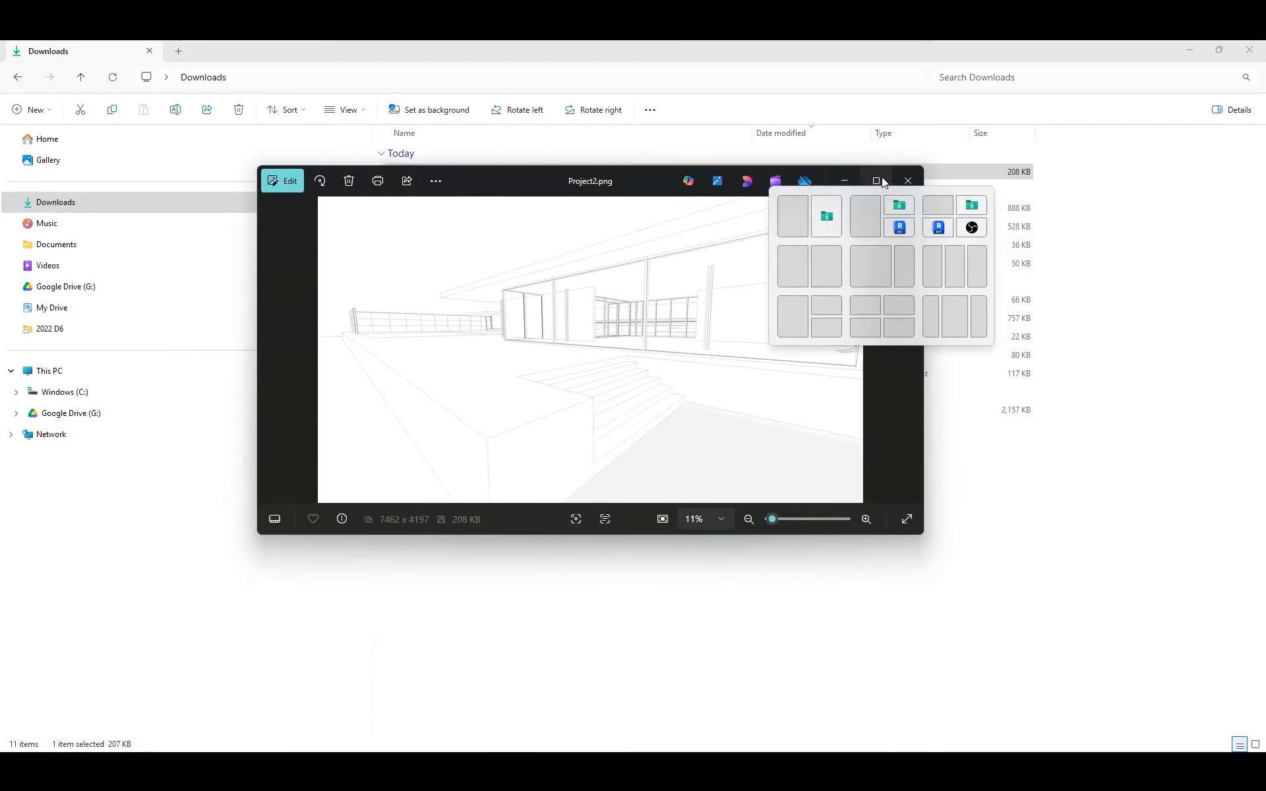
left_click(903, 180)
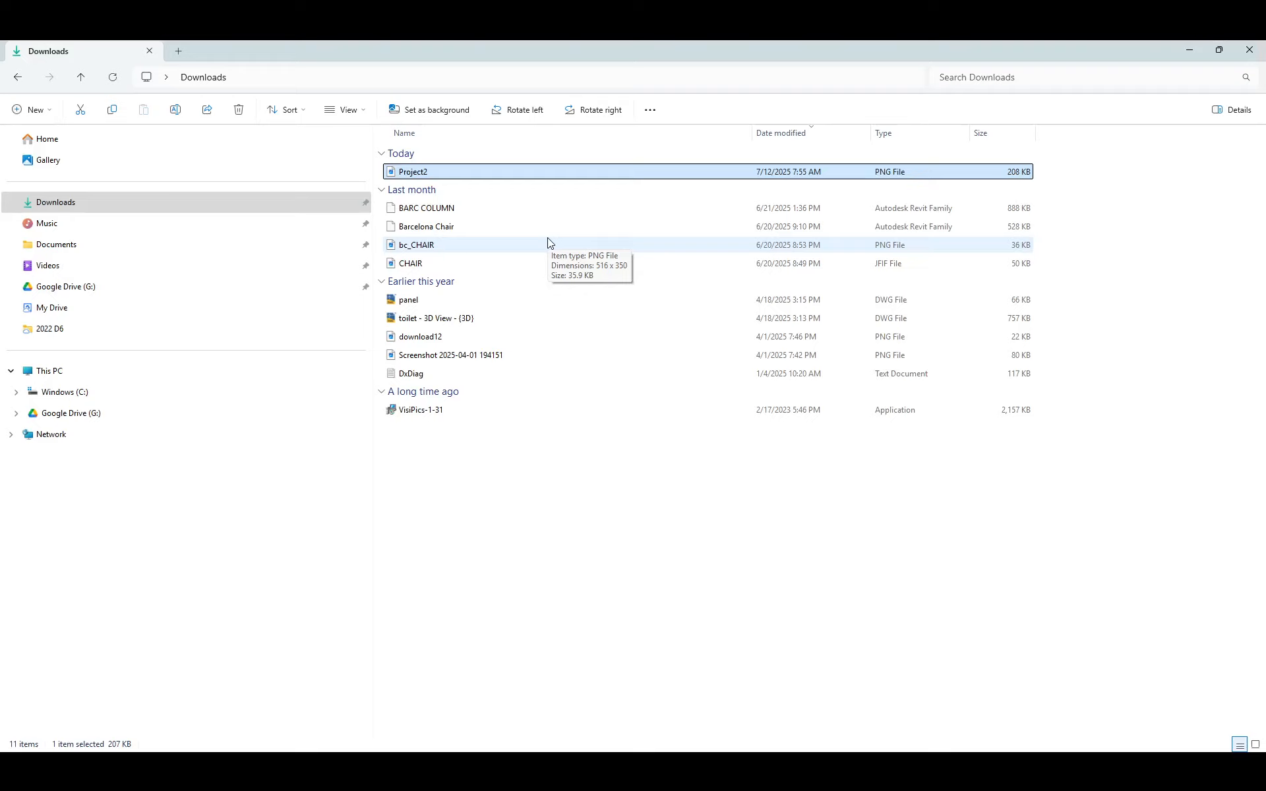
Switch to the Chrome browser and bring up the PromeAI home page
mouse_move(580, 750)
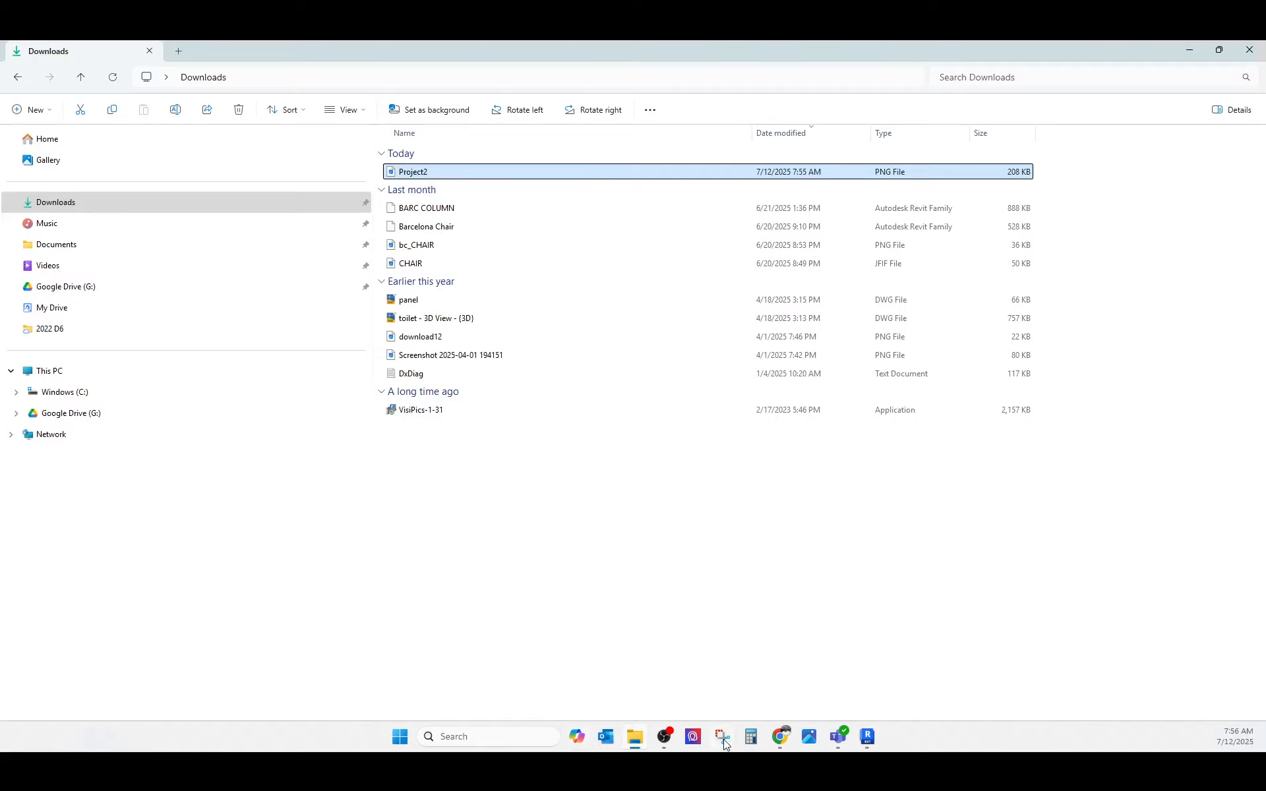
left_click(778, 738)
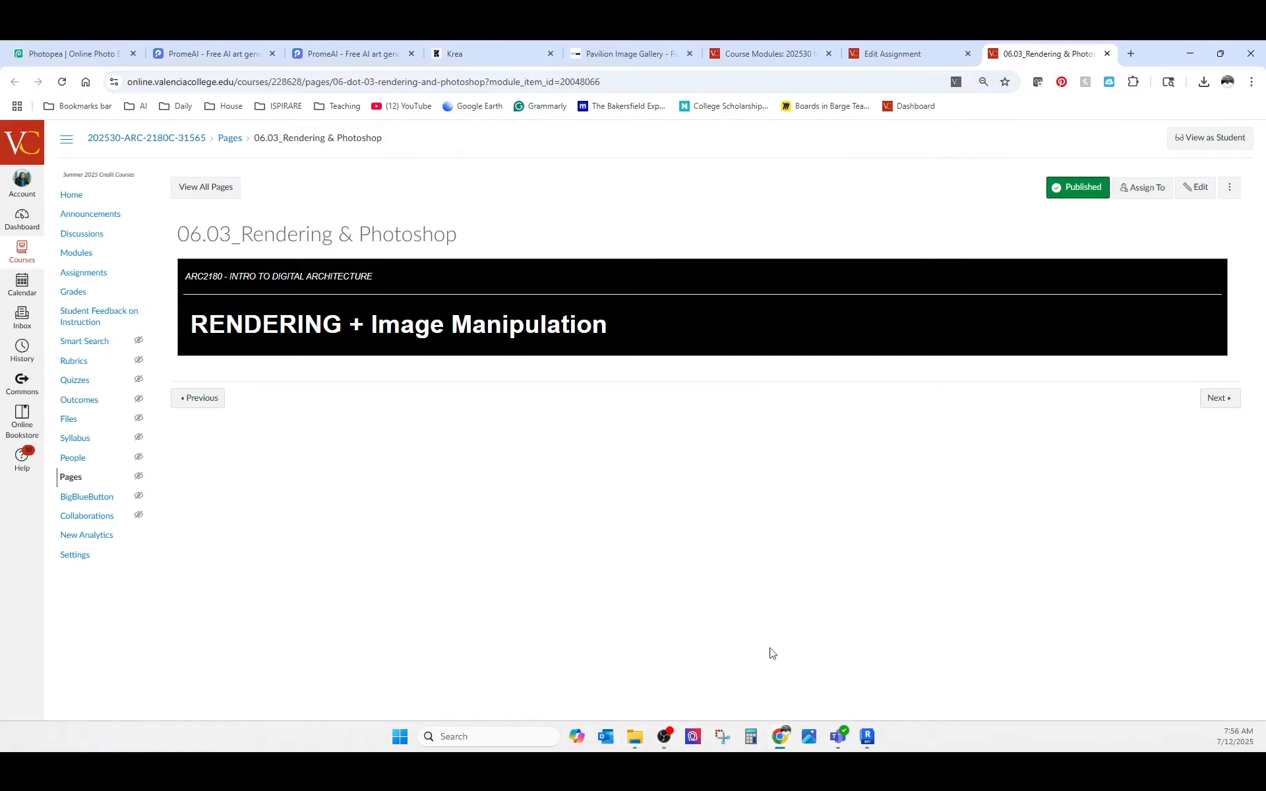
left_click(211, 52)
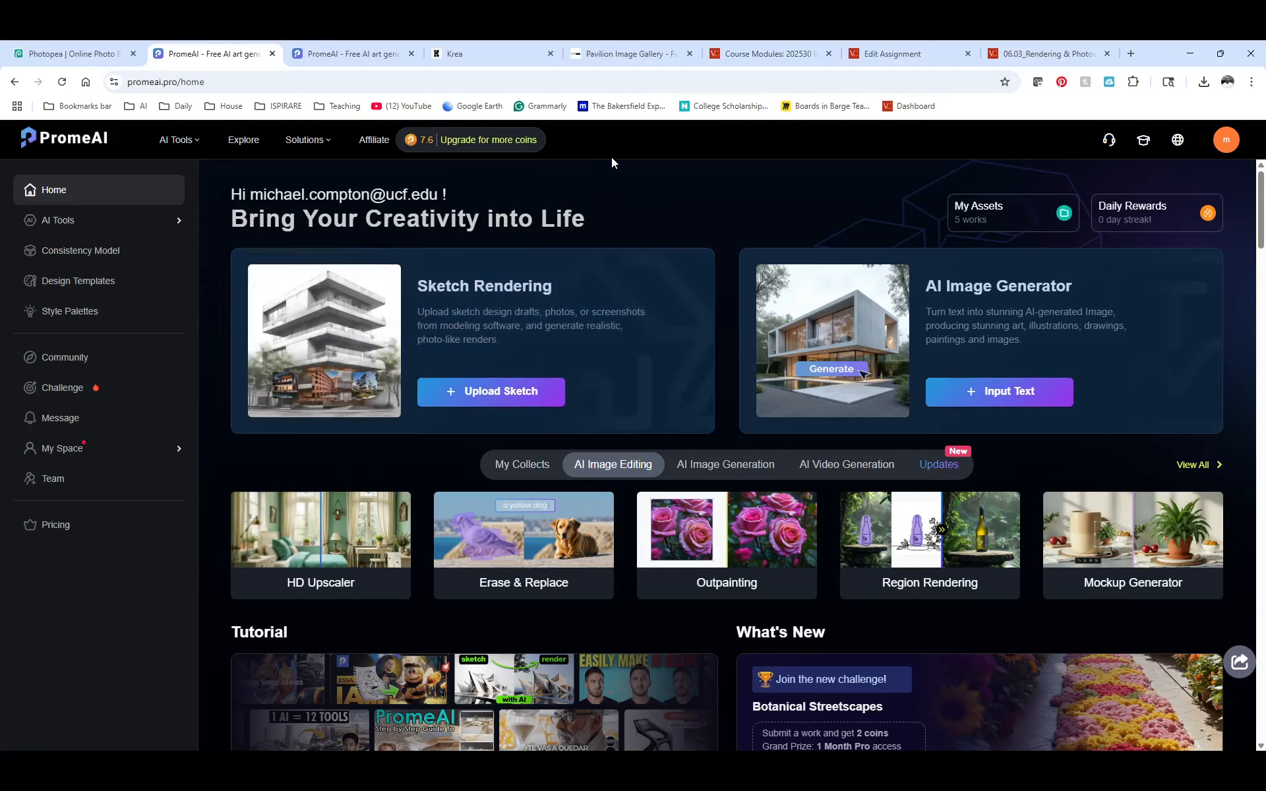
mouse_move(425, 147)
left_click_drag(443, 194, 286, 185)
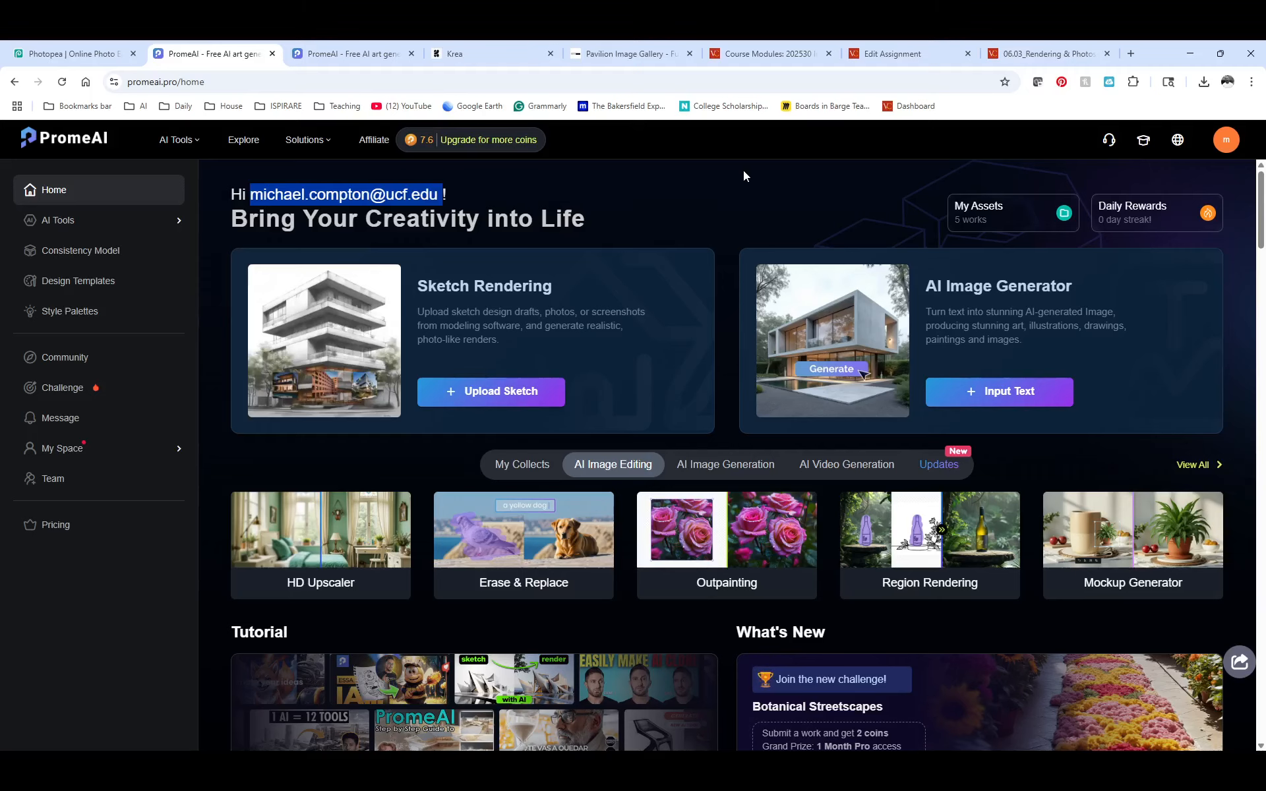
Browse PromeAI's overview of AI tools and return to the home page
left_click(94, 220)
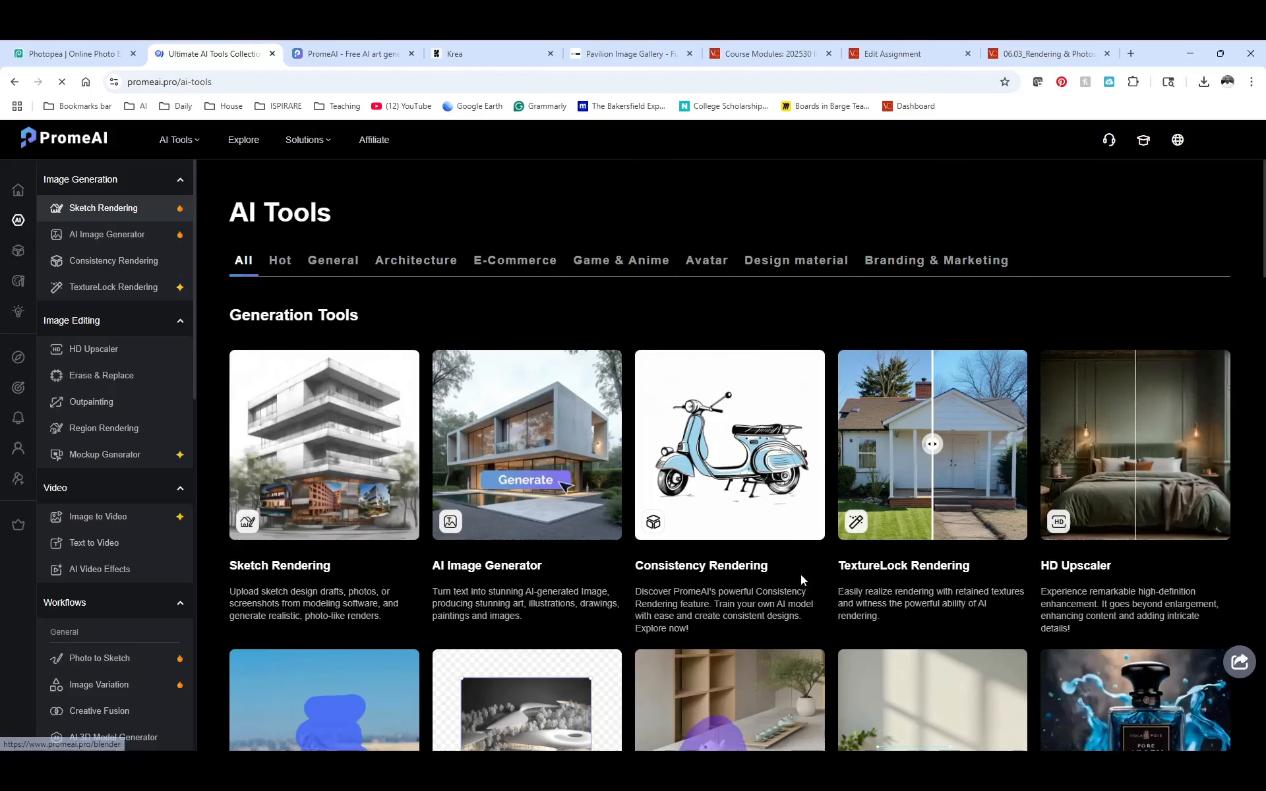
scroll(798, 572, "down", 7)
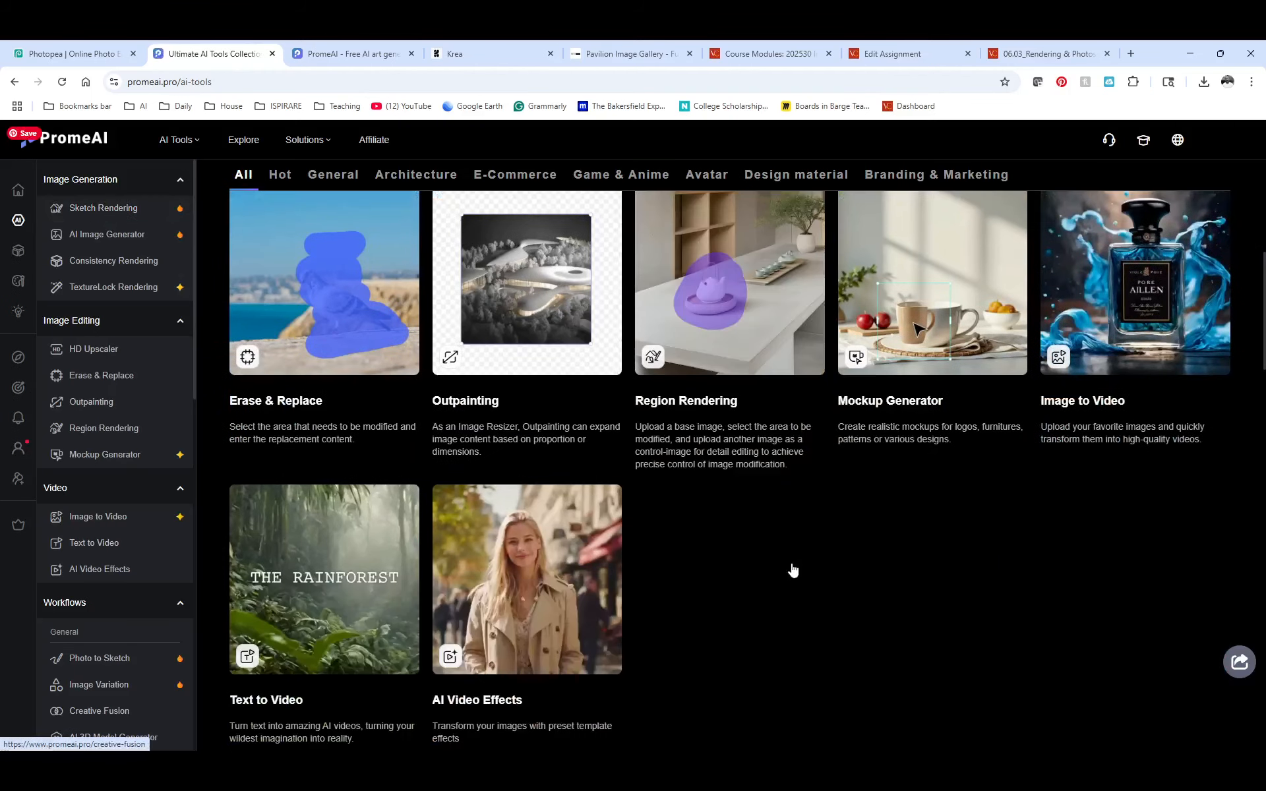
scroll(793, 570, "up", 7)
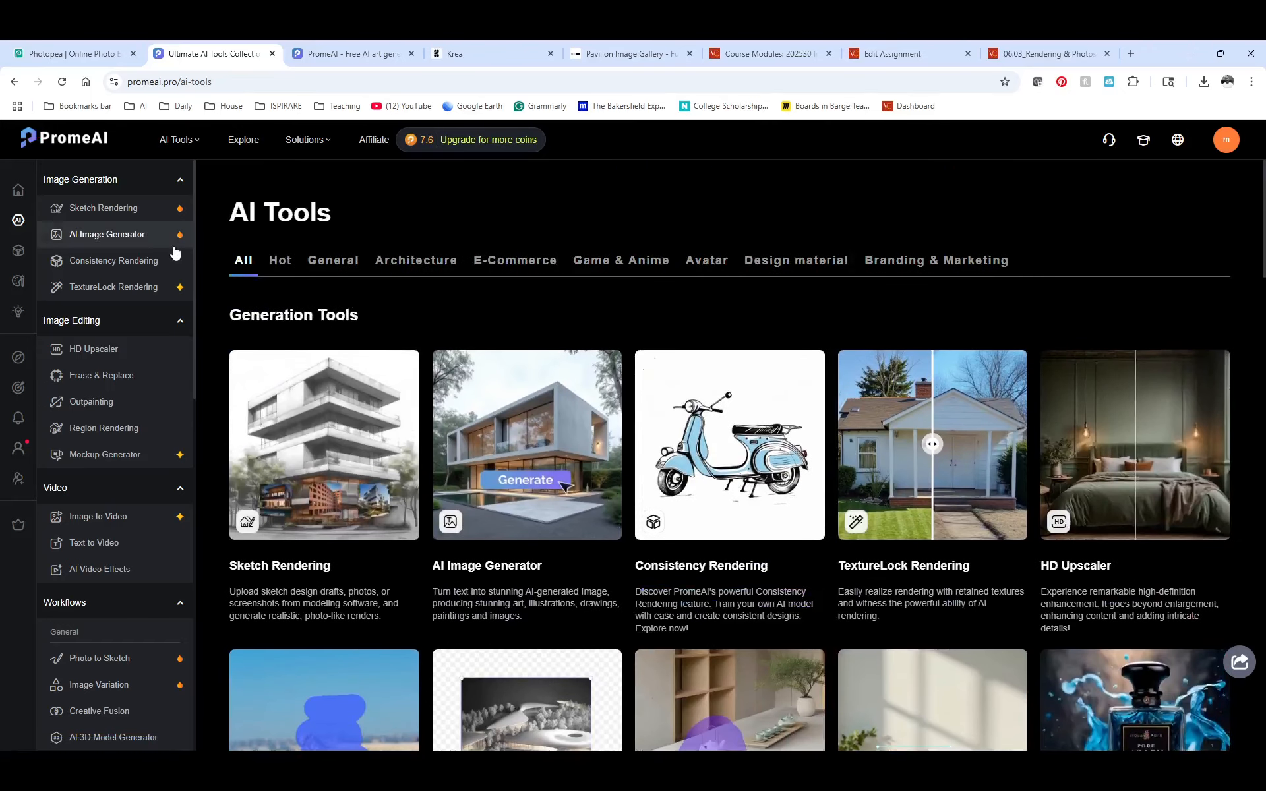
left_click(18, 190)
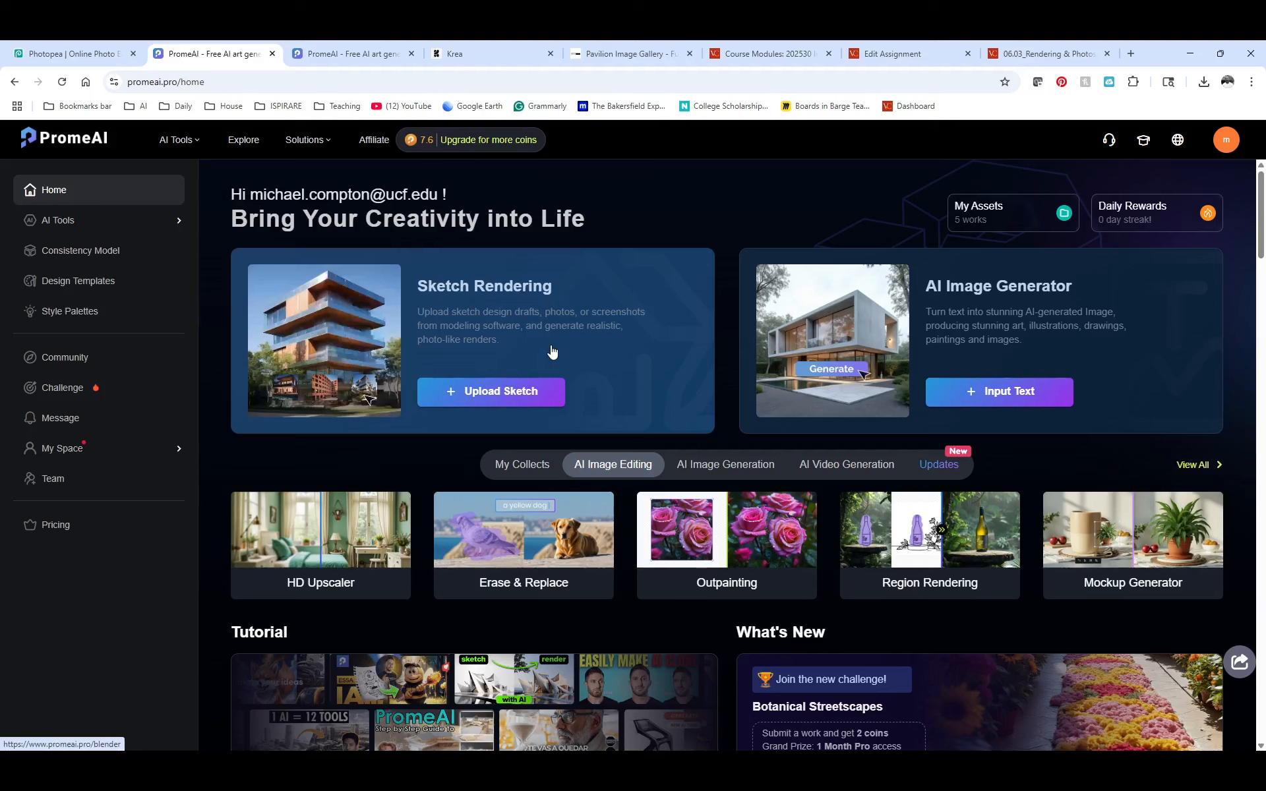
Upload Project2 from the Downloads folder as the Sketch Rendering source image, accepting automatic resizing
left_click(552, 351)
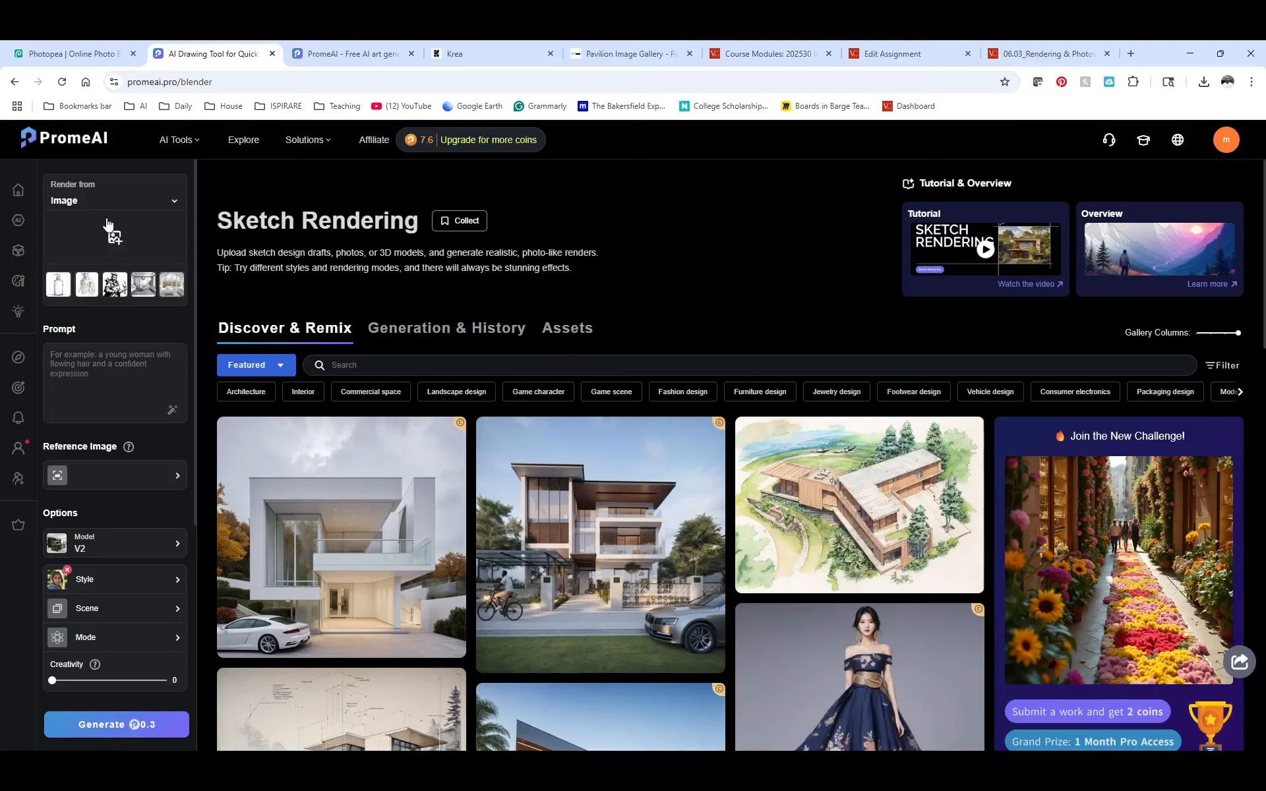
left_click(126, 238)
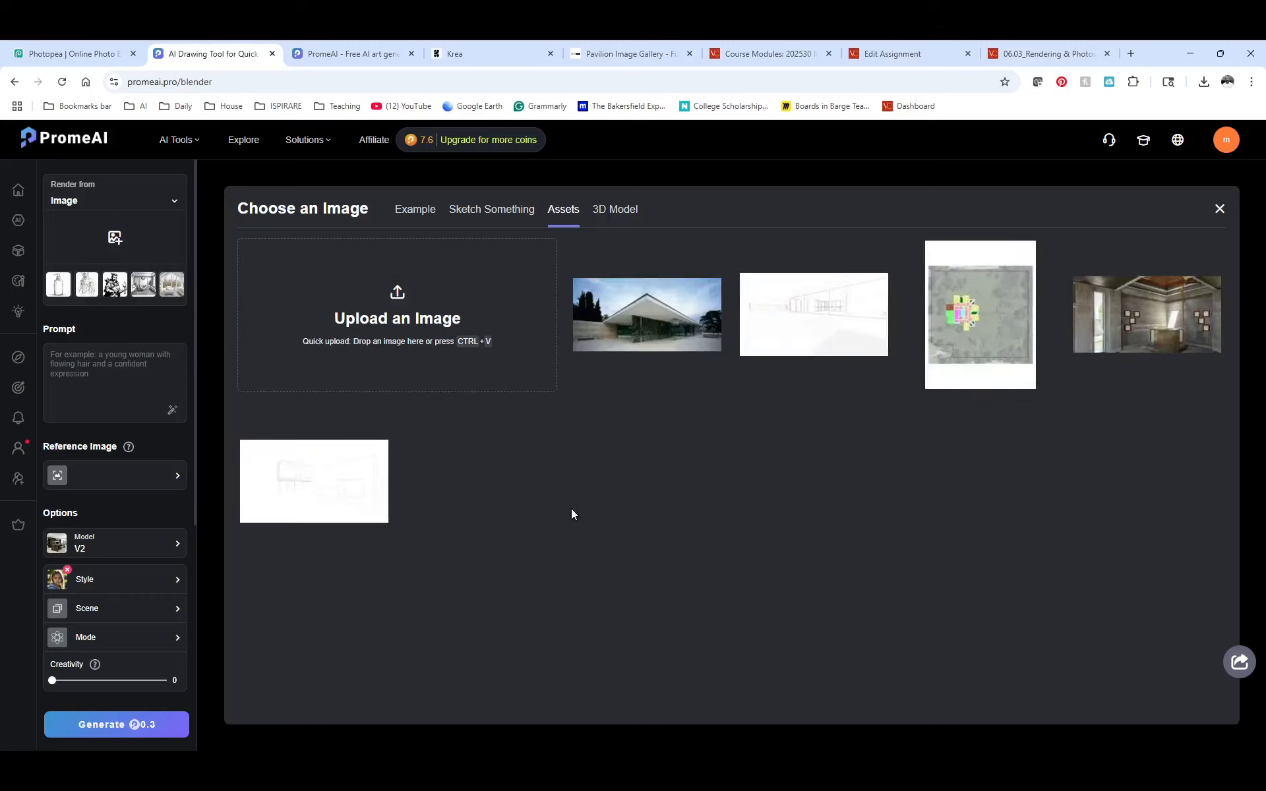
left_click(406, 291)
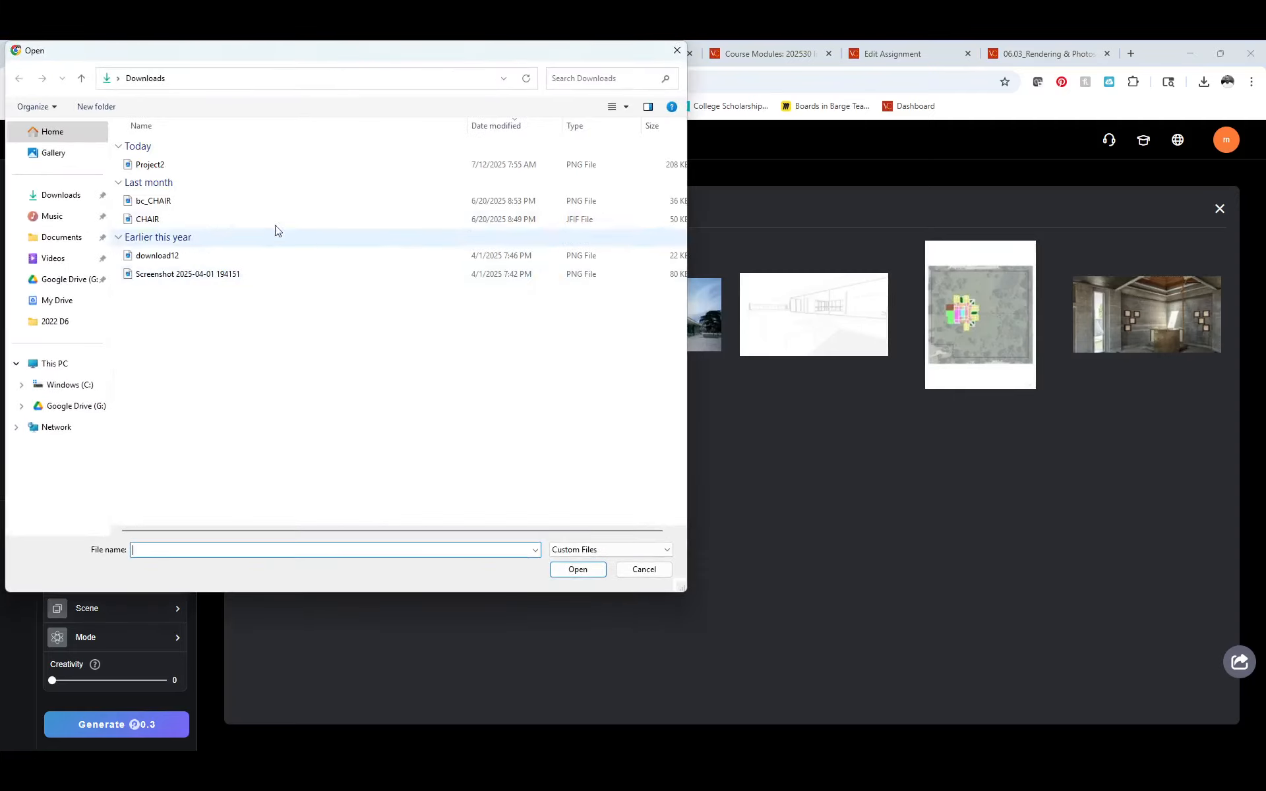
left_click(160, 166)
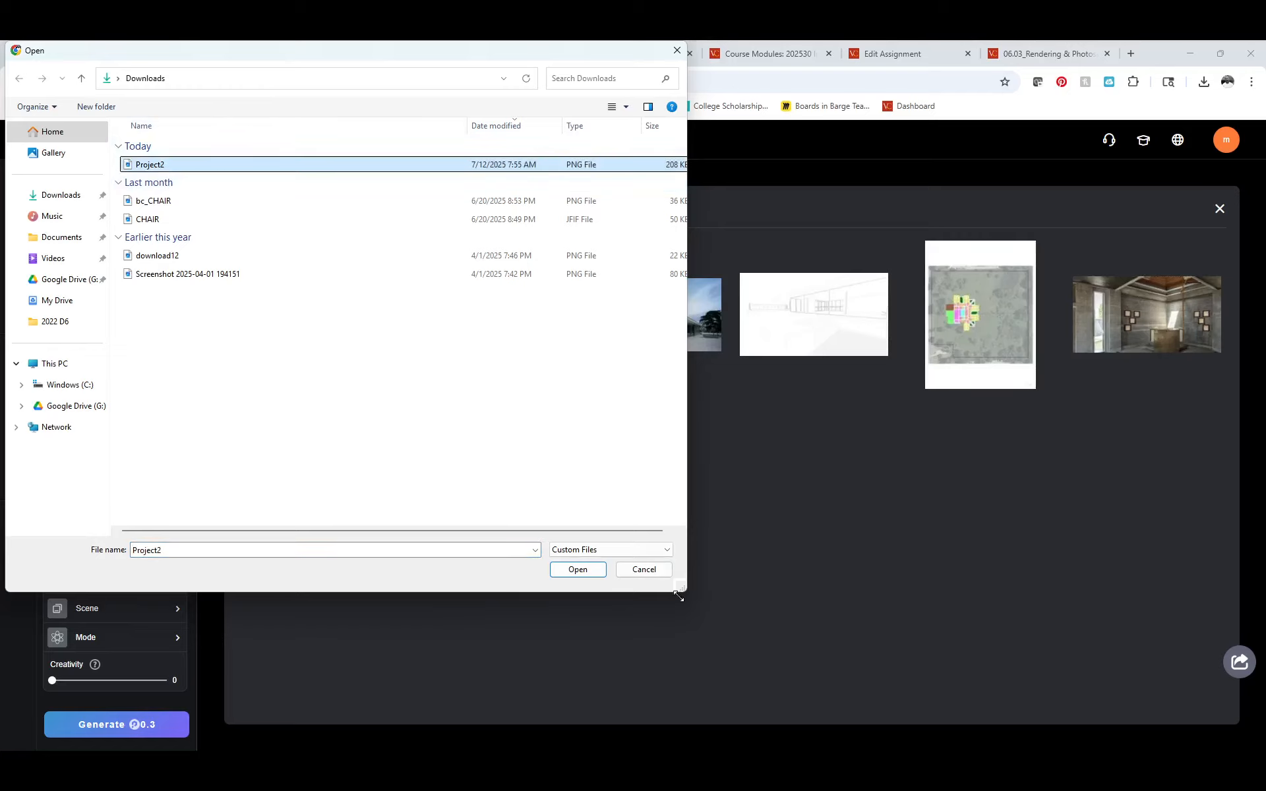
left_click(578, 570)
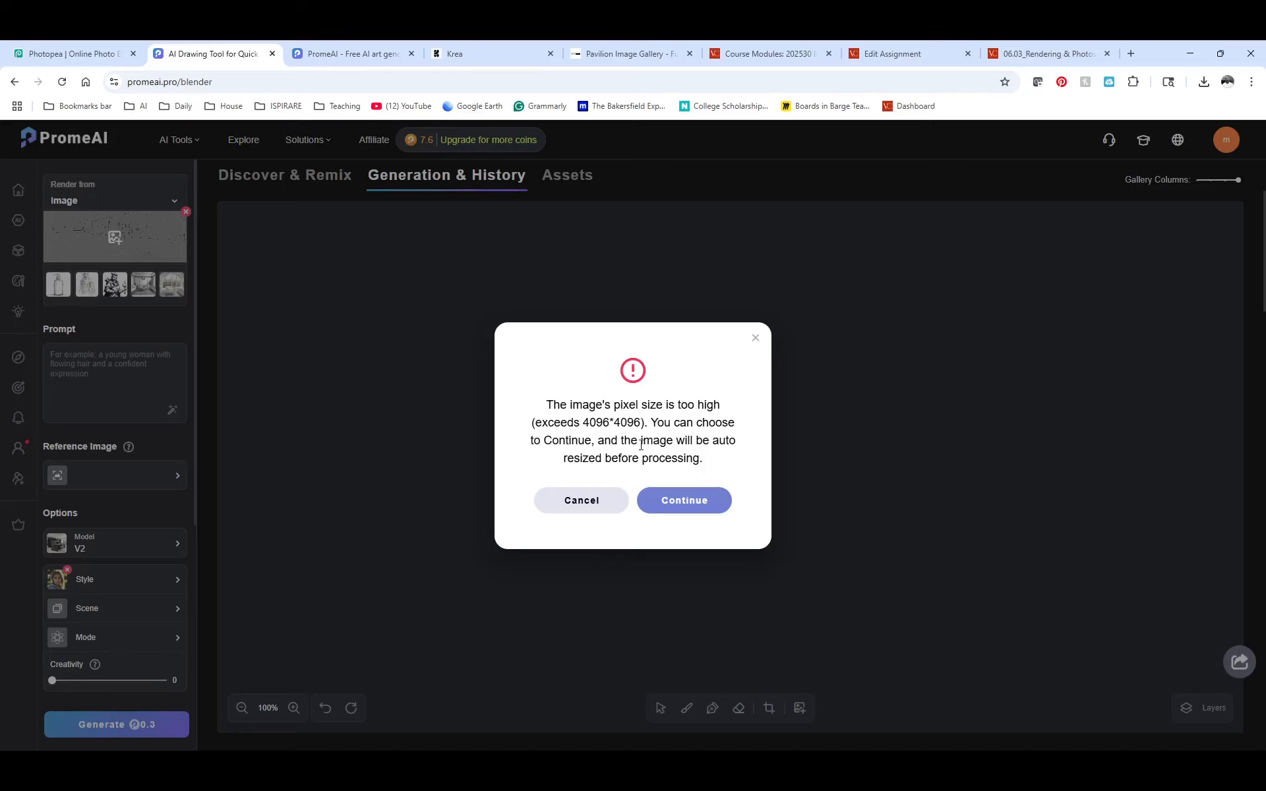
left_click(680, 500)
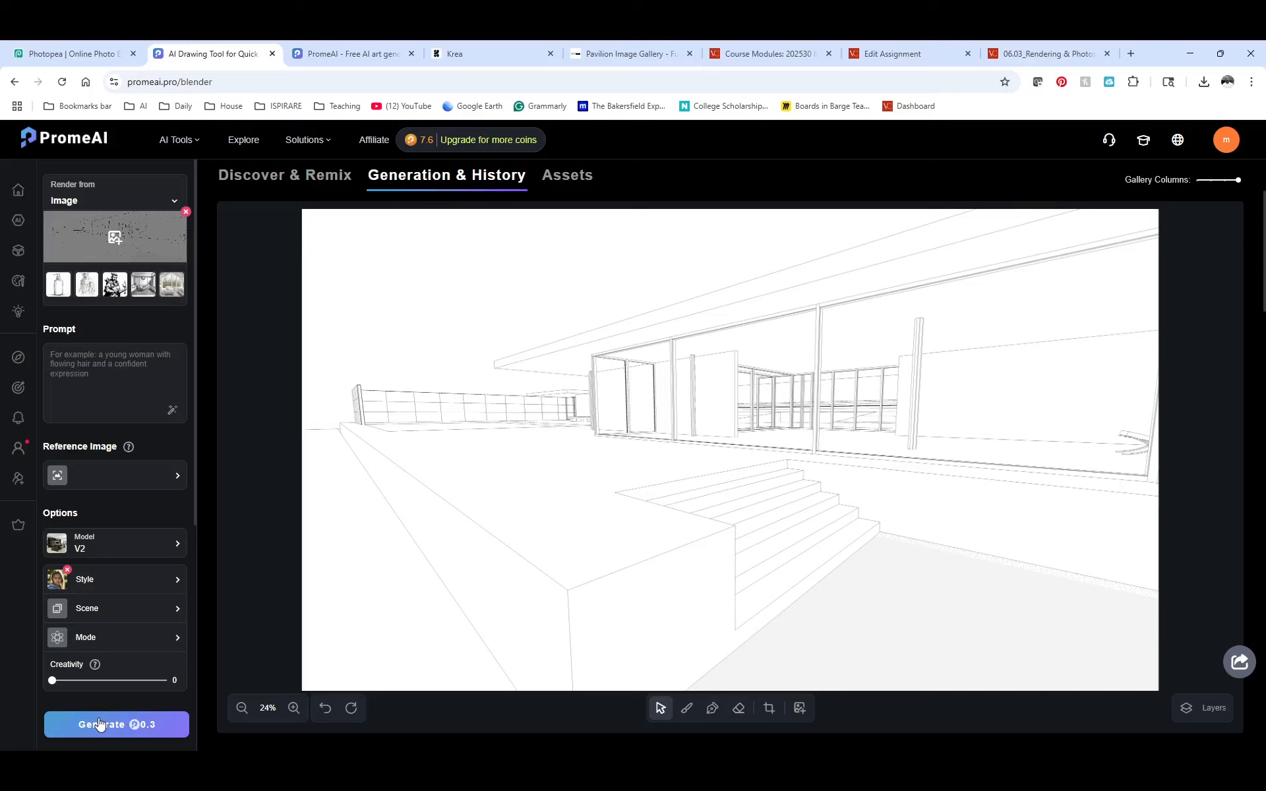
Enter the rendering prompt "render mies van der rohe's barcelona pavilion on the sea coast using the materials in the reference image"
left_click(110, 377)
type("render")
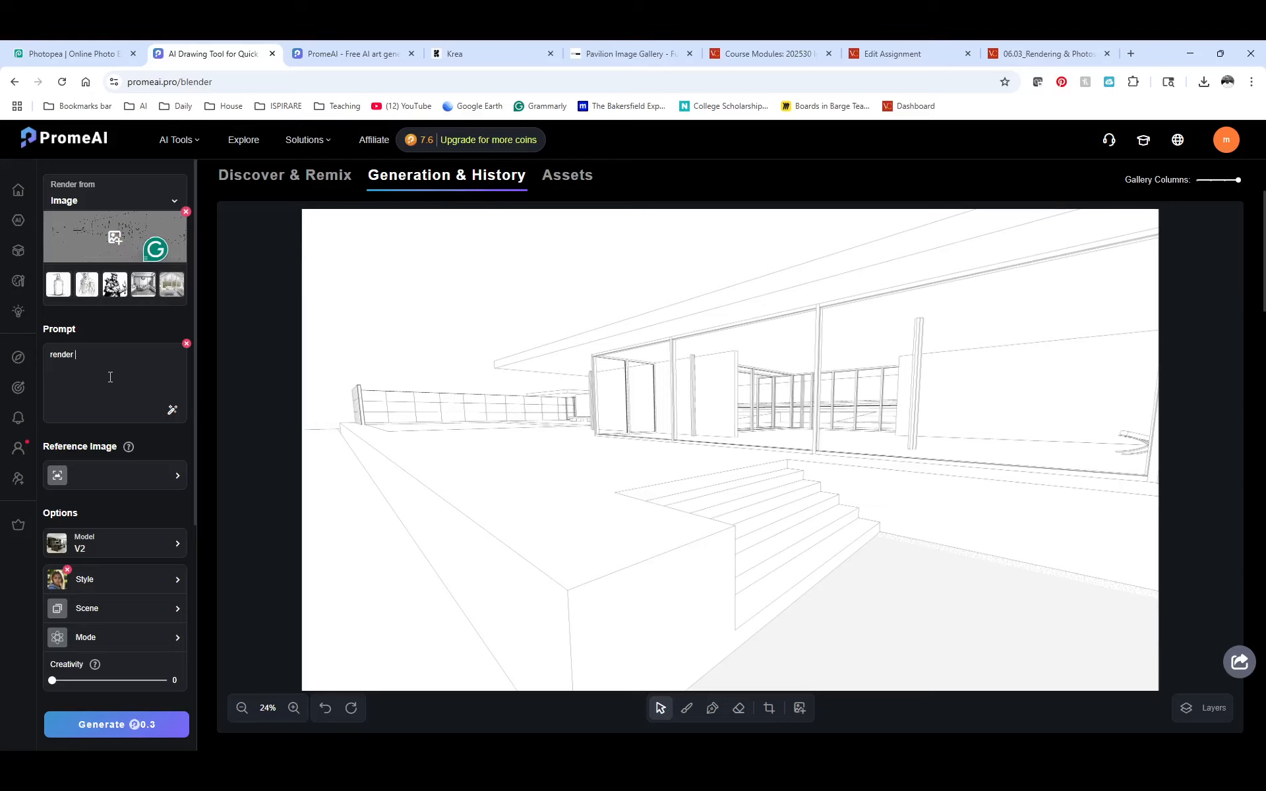
type(" mioers")
key("BackSpace")
key("BackSpace")
key("BackSpace")
key("BackSpace")
key("BackSpace")
type("es")
type(" van de")
type("r ro")
type("he")
type("'s ")
type("bare")
type("elona pa")
type("vilion on th")
type("e sea coasty")
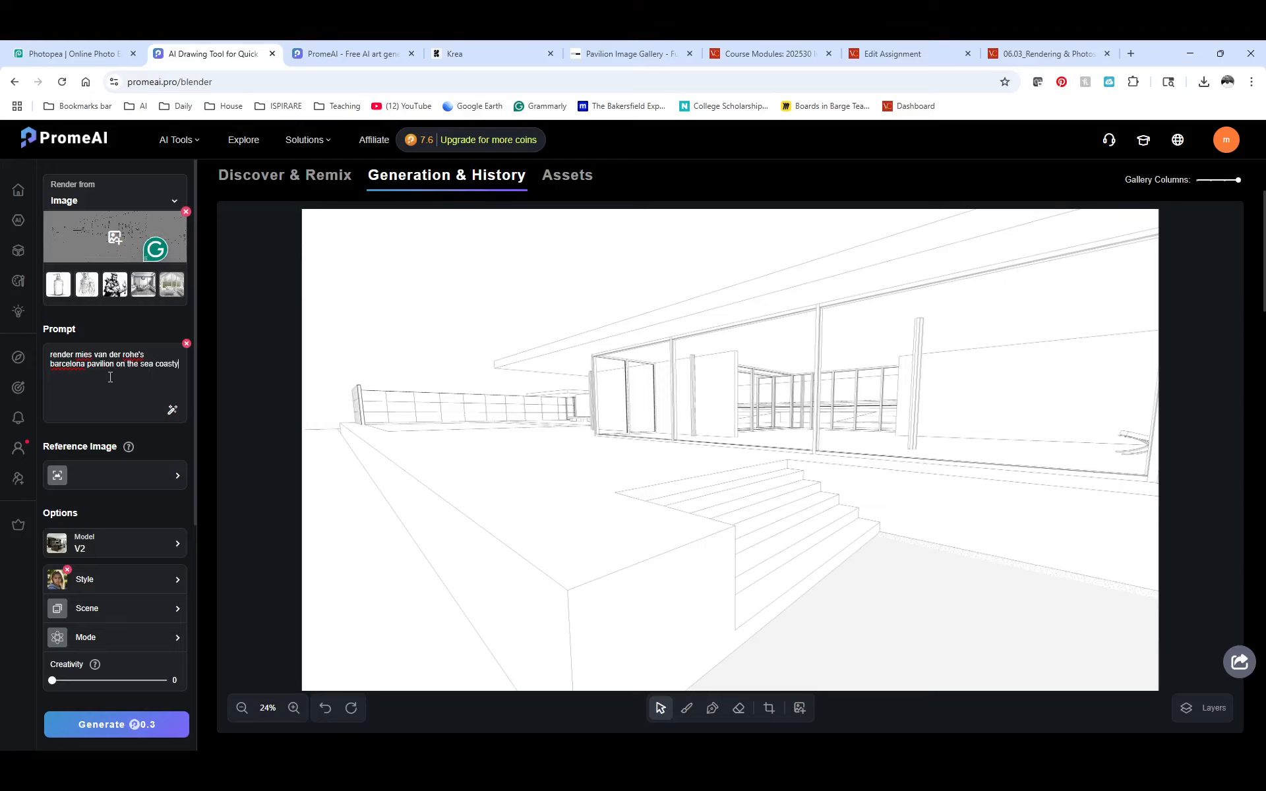
key("BackSpace")
type("using the materials in the ")
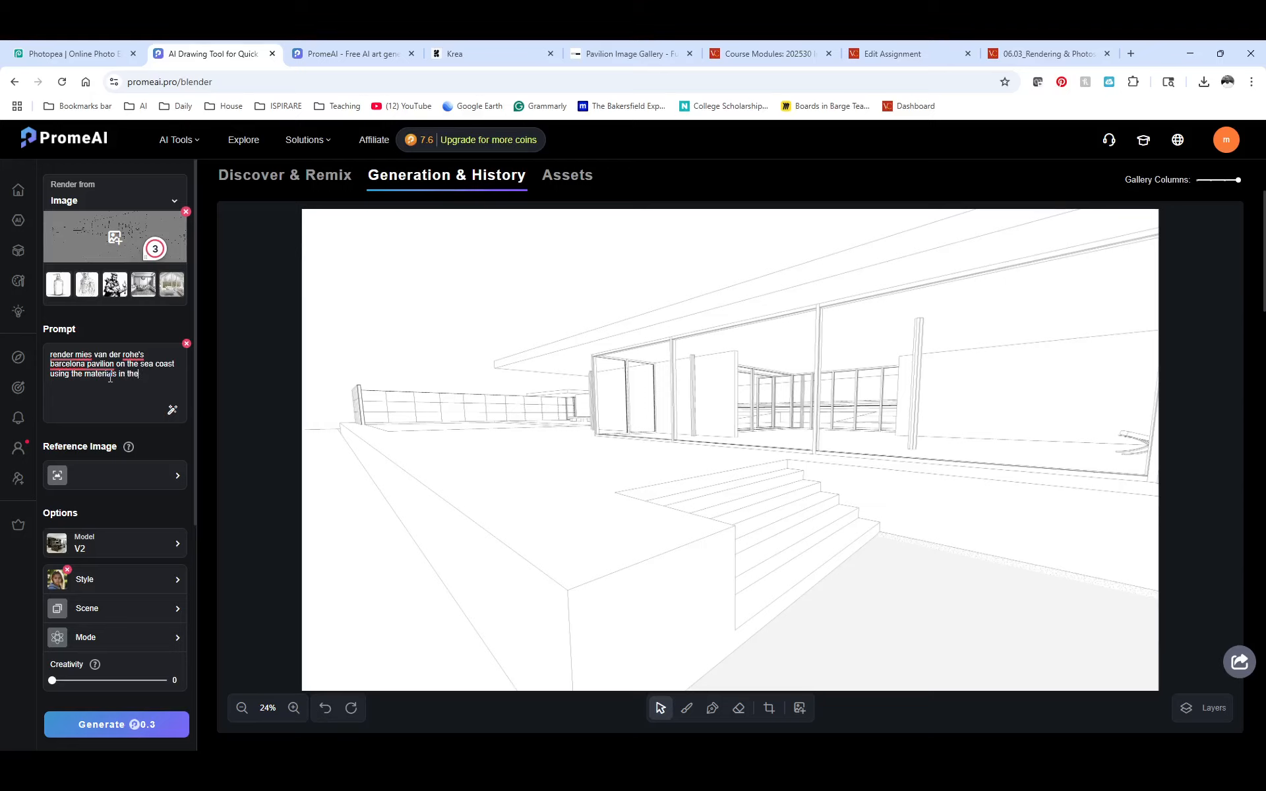
type("reference imagh")
Correct the prompt's capitalization to "Render Mies", "Rohe's" and "Barcelona Pavilion" using the Grammarly suggestions
mouse_move(69, 356)
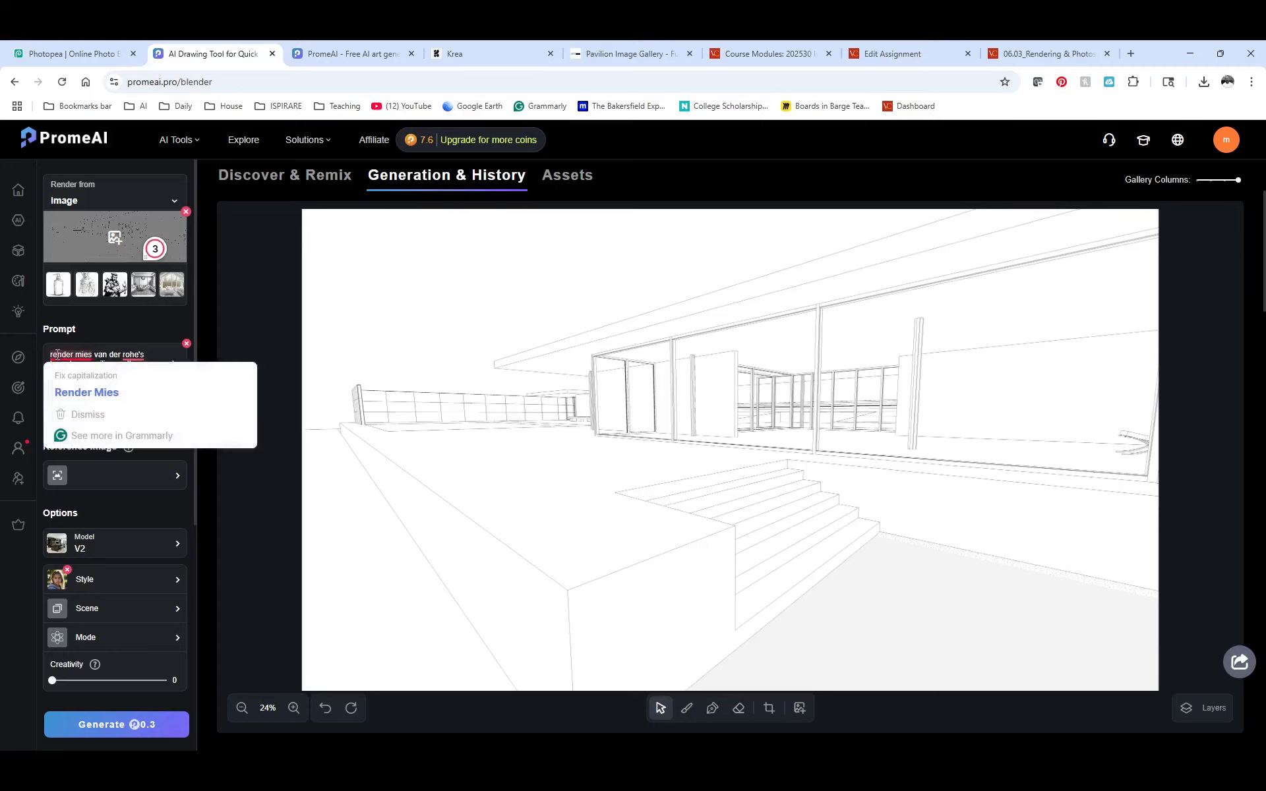
left_click(72, 390)
mouse_move(138, 354)
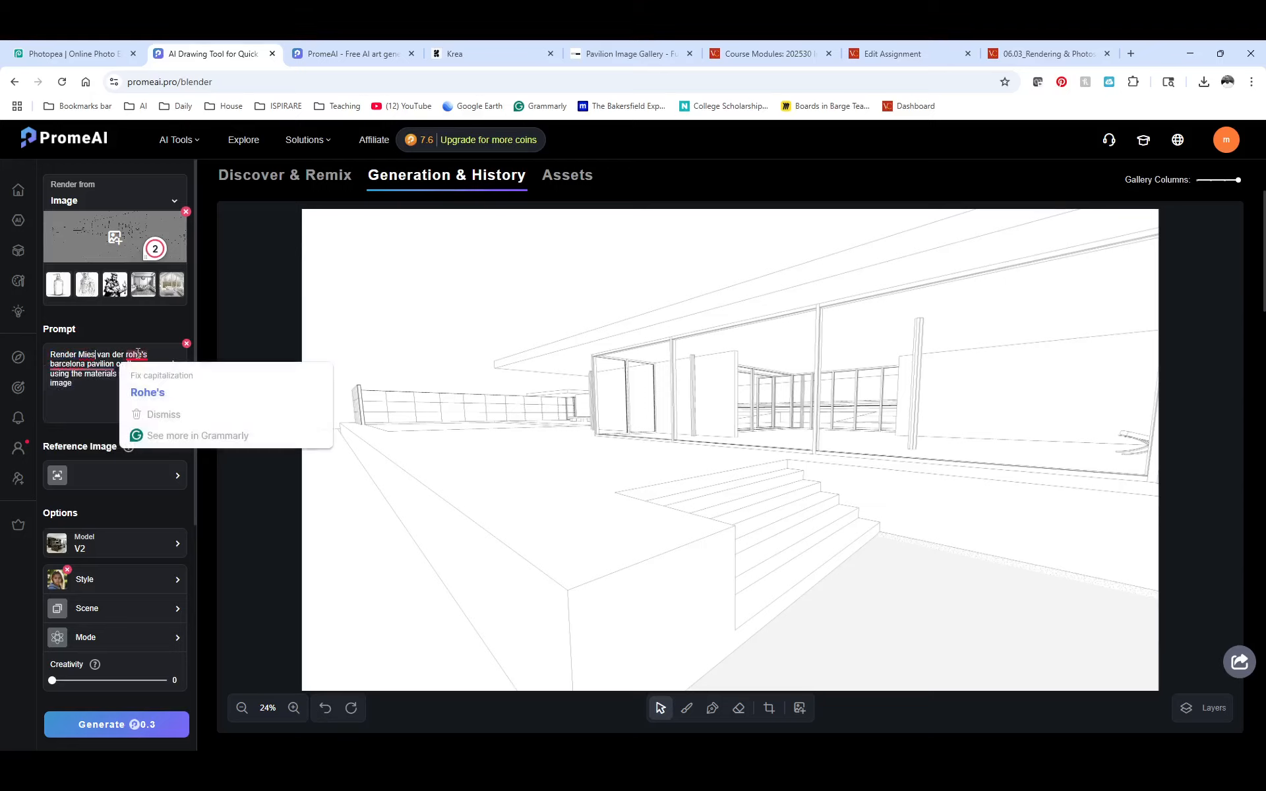
left_click(148, 392)
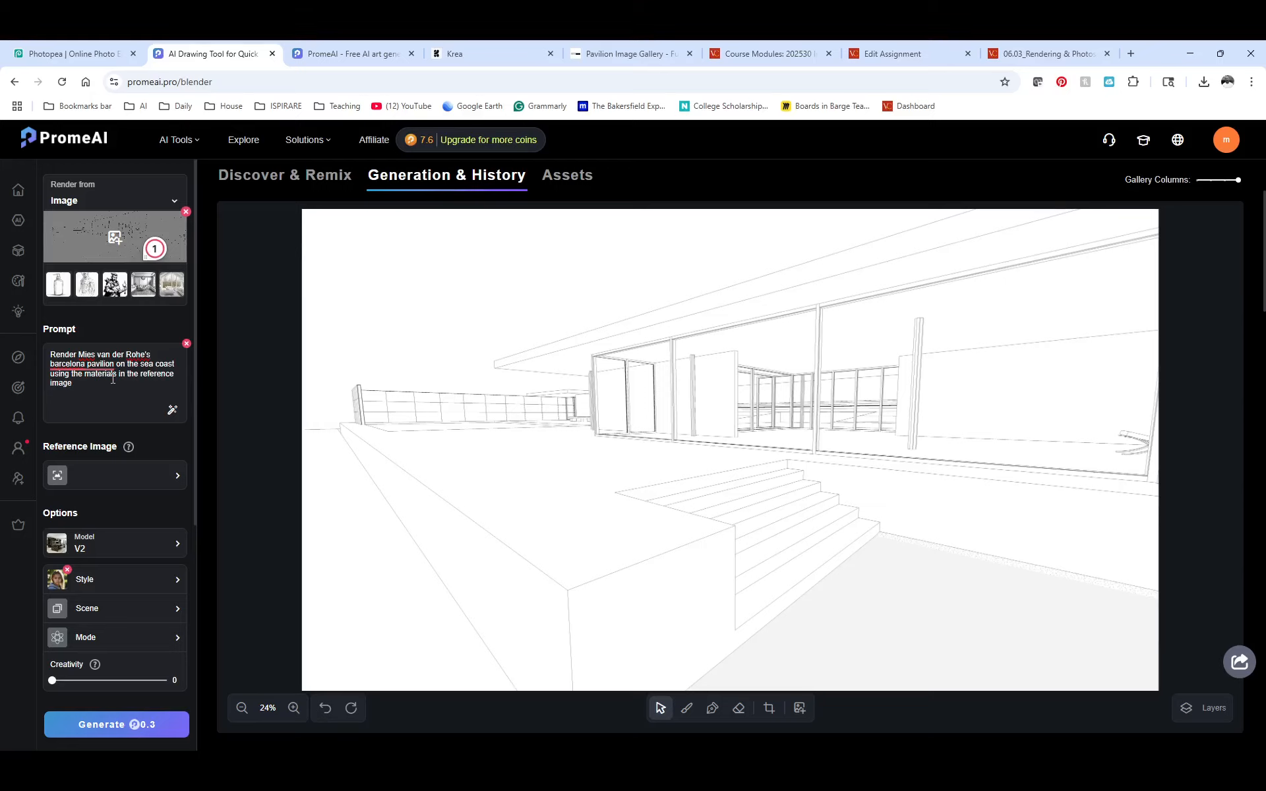
mouse_move(72, 363)
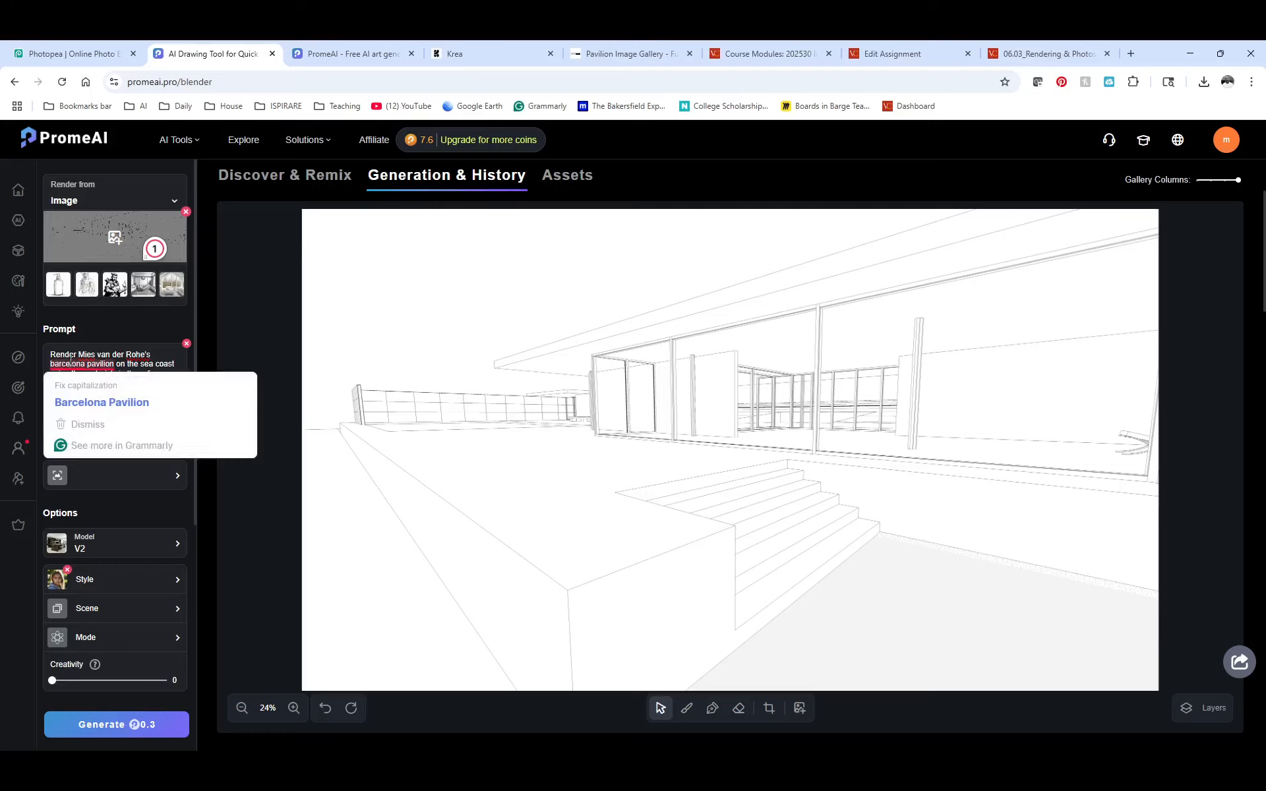
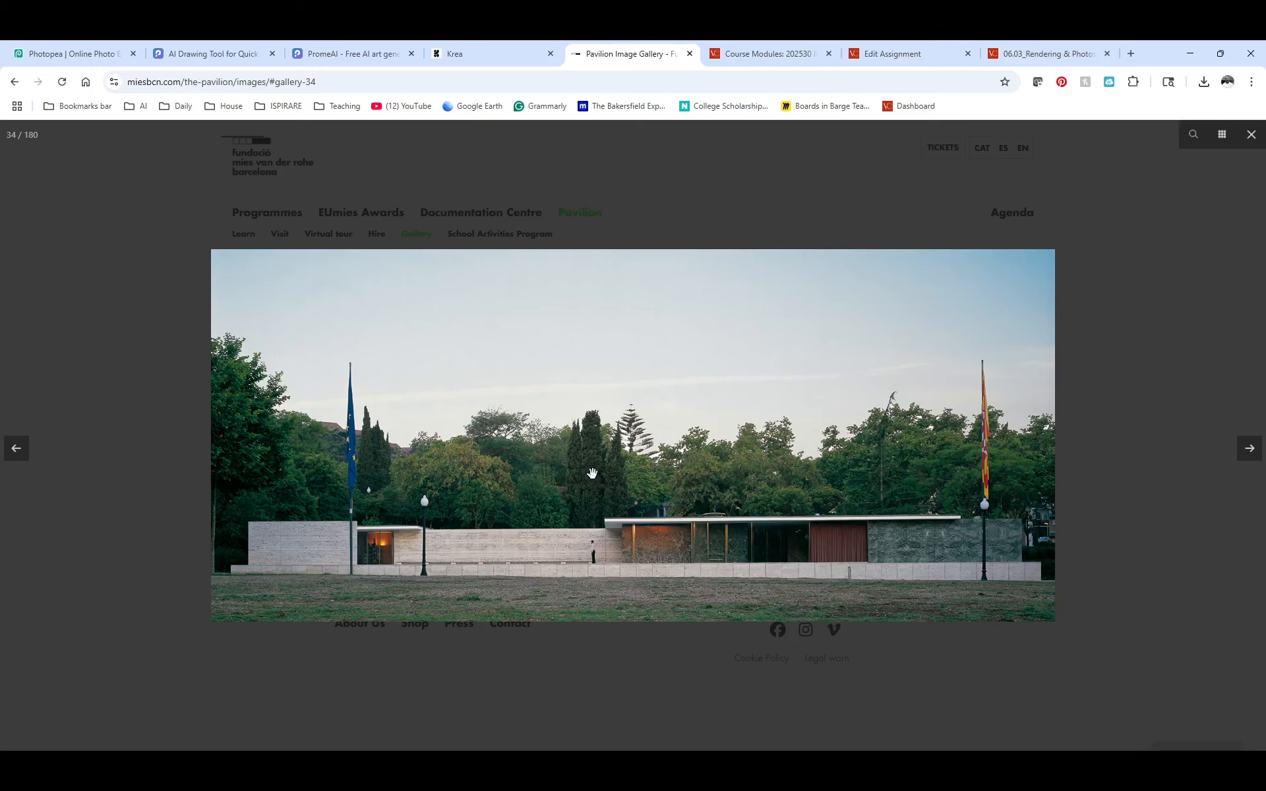
Save the pavilion's wide front-view photo from the image gallery to Downloads as JPEG image 1-477-2C1
right_click(594, 427)
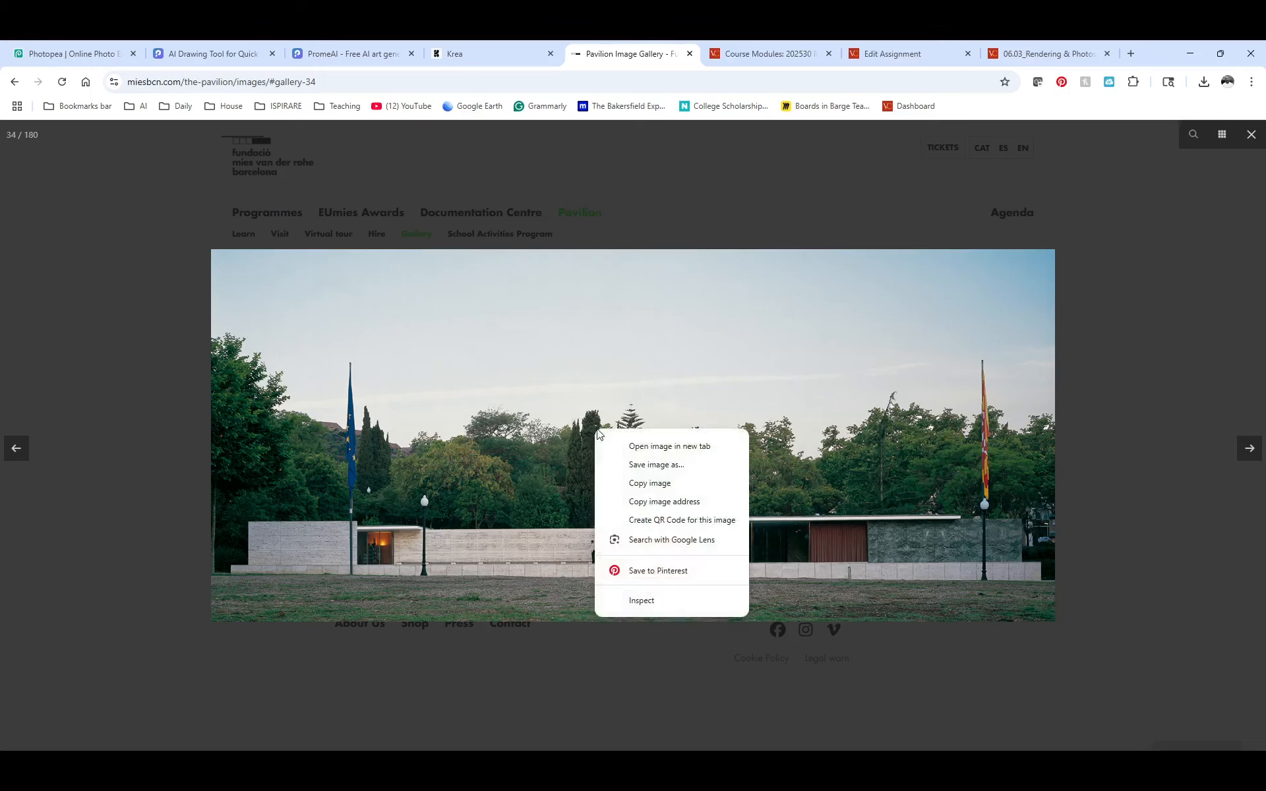
left_click(650, 460)
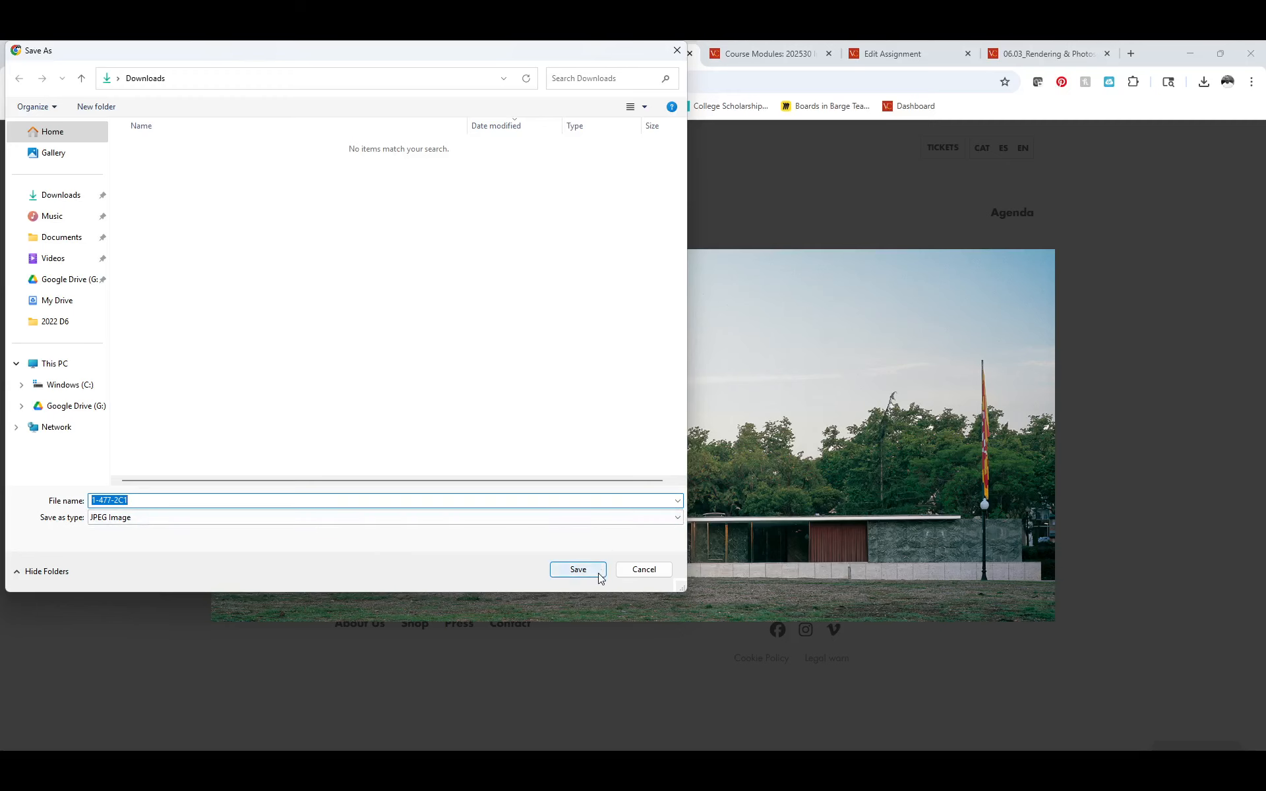
left_click(579, 570)
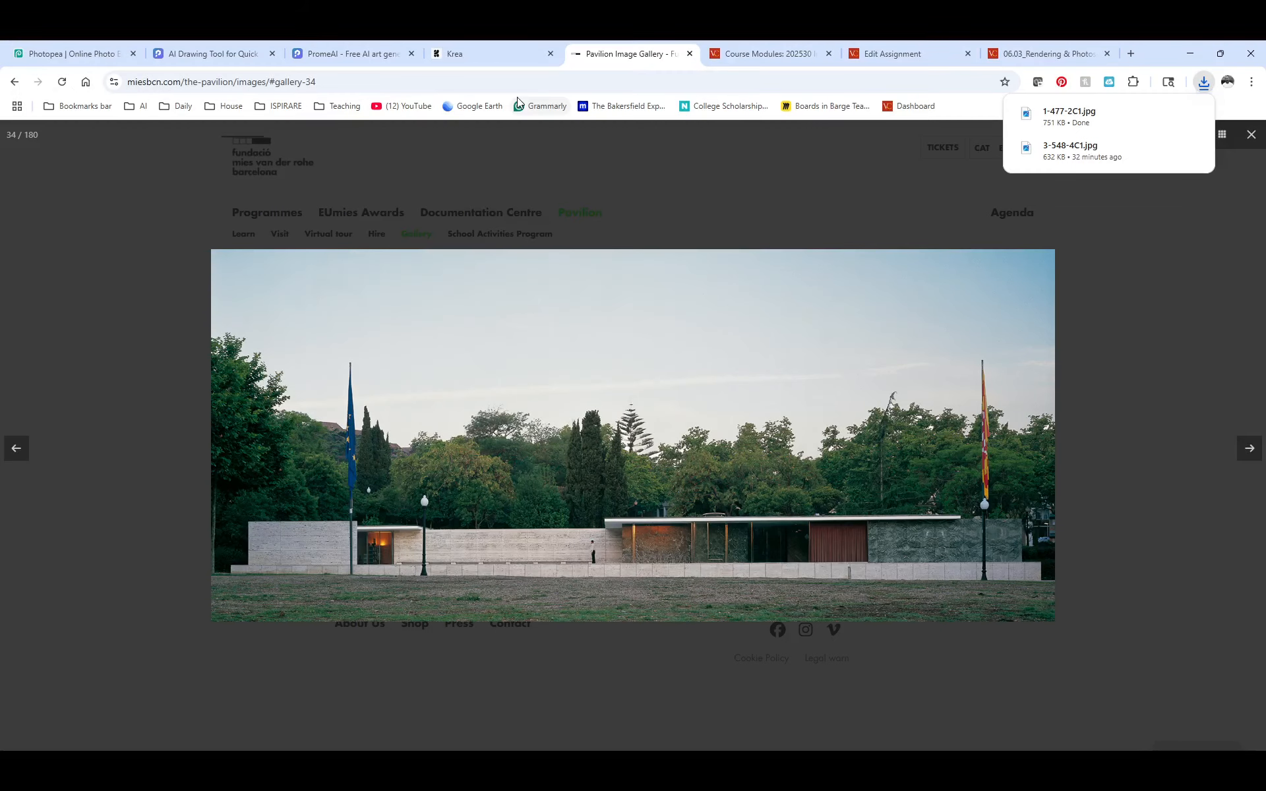
Return to PromeAI's Sketch Rendering page and upload 1-477-2C1 from Downloads as the reference image
left_click(225, 55)
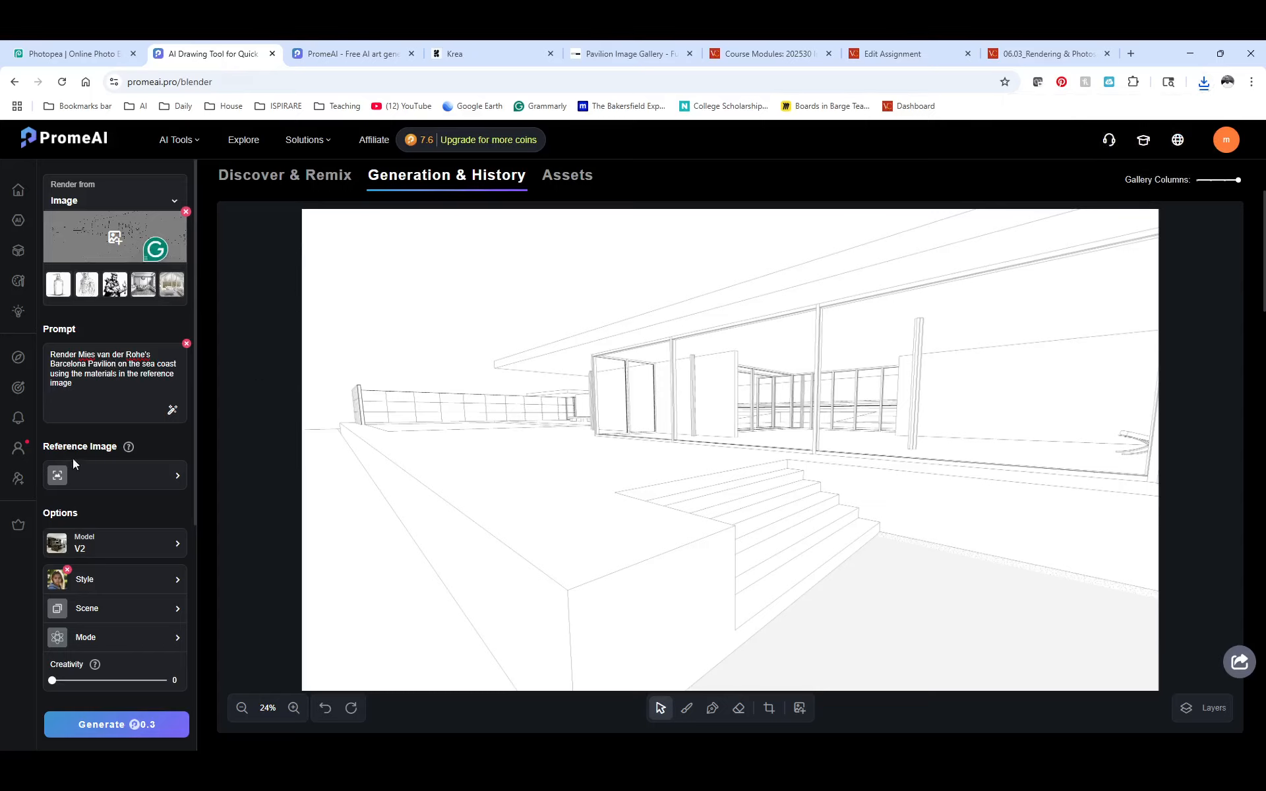
left_click(110, 488)
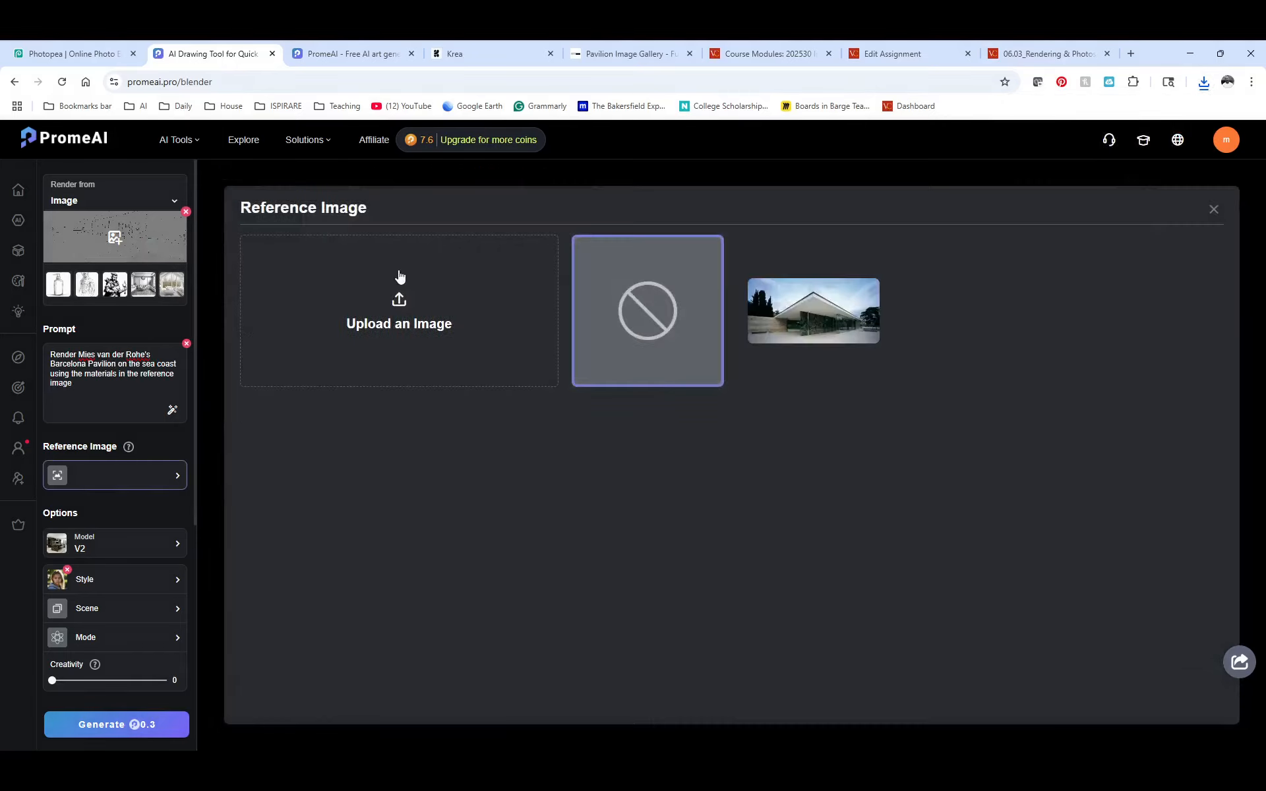
left_click(400, 302)
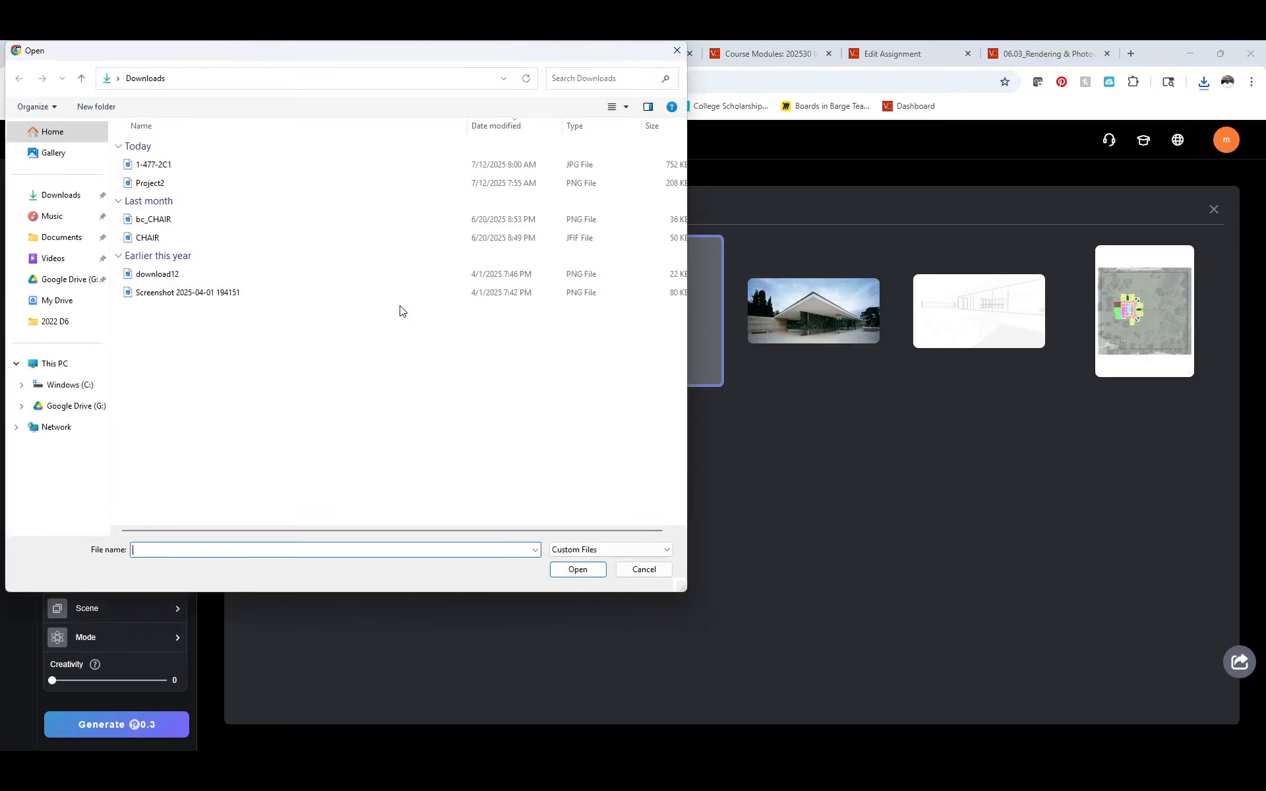
left_click(150, 164)
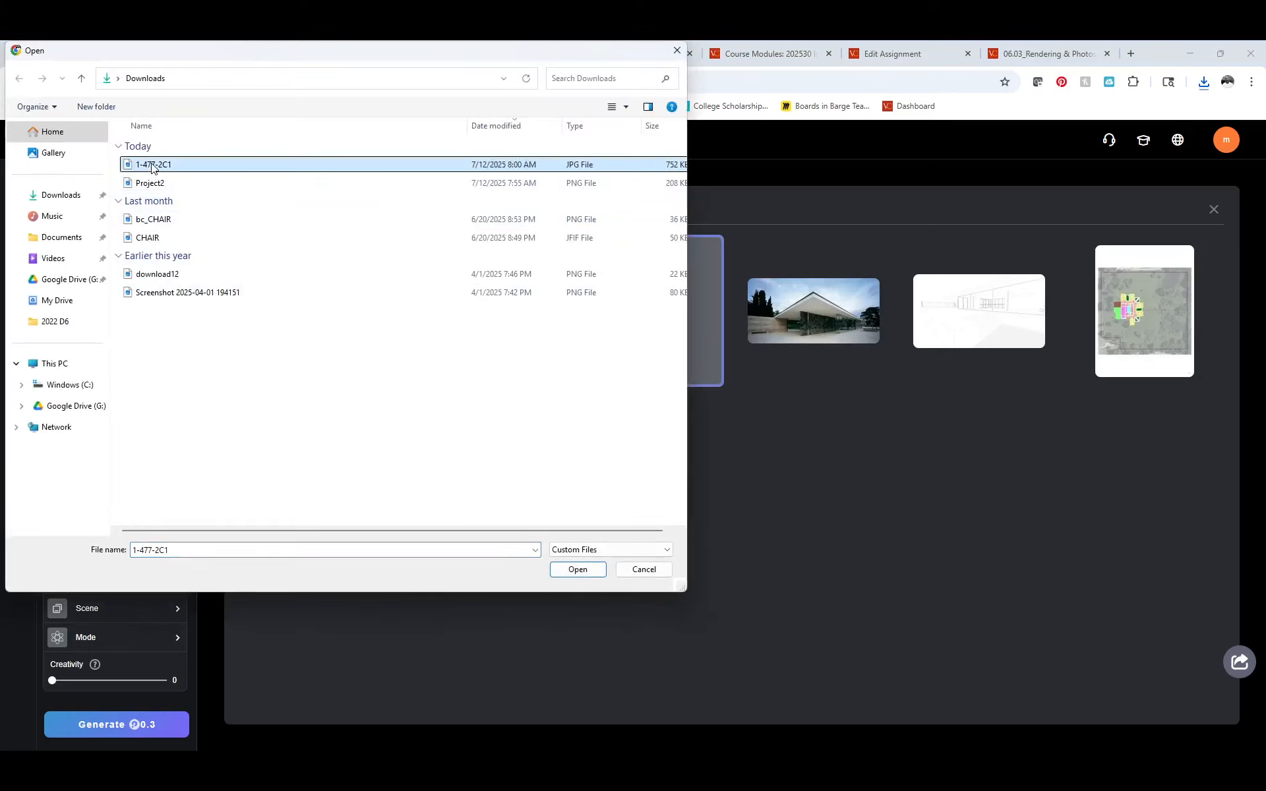
left_click(578, 571)
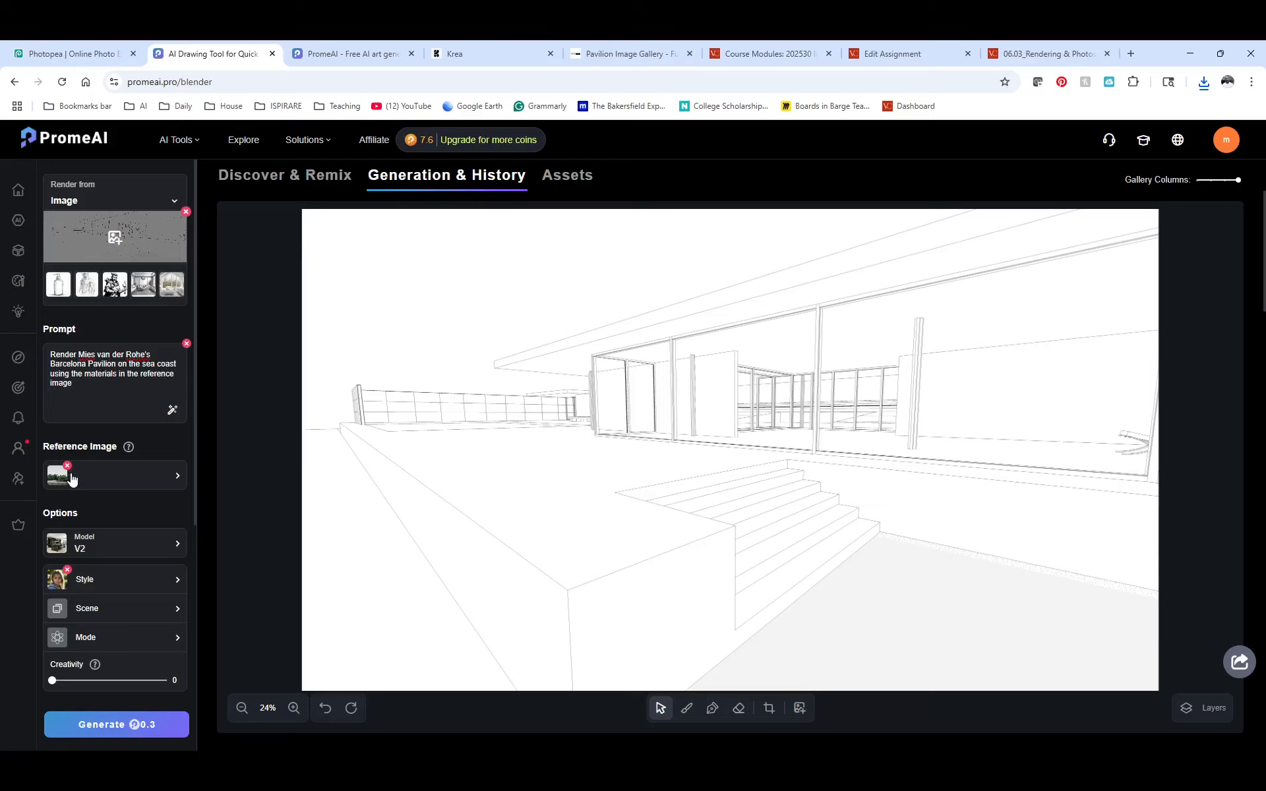
Review the available model versions and browse the Photography style presets, including the documentary and fashion groups
scroll(126, 450, "down", 3)
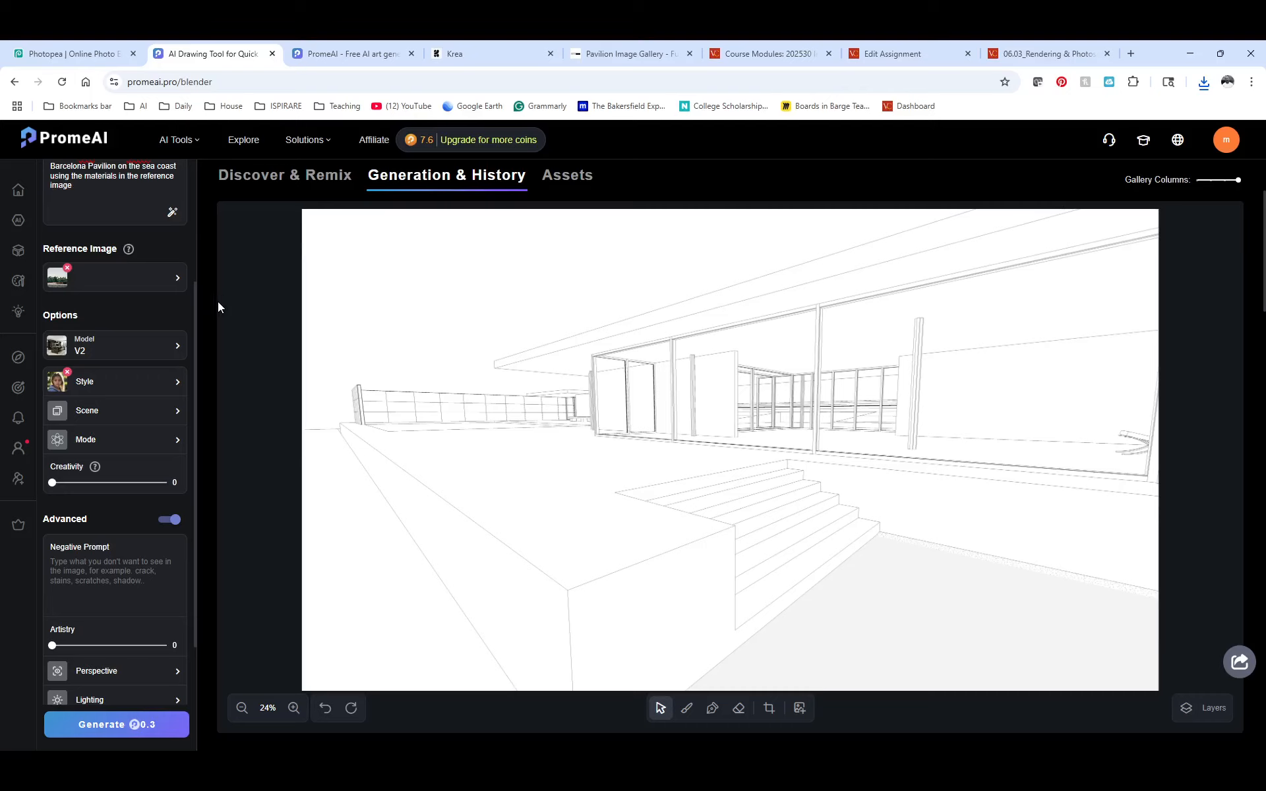
left_click(136, 351)
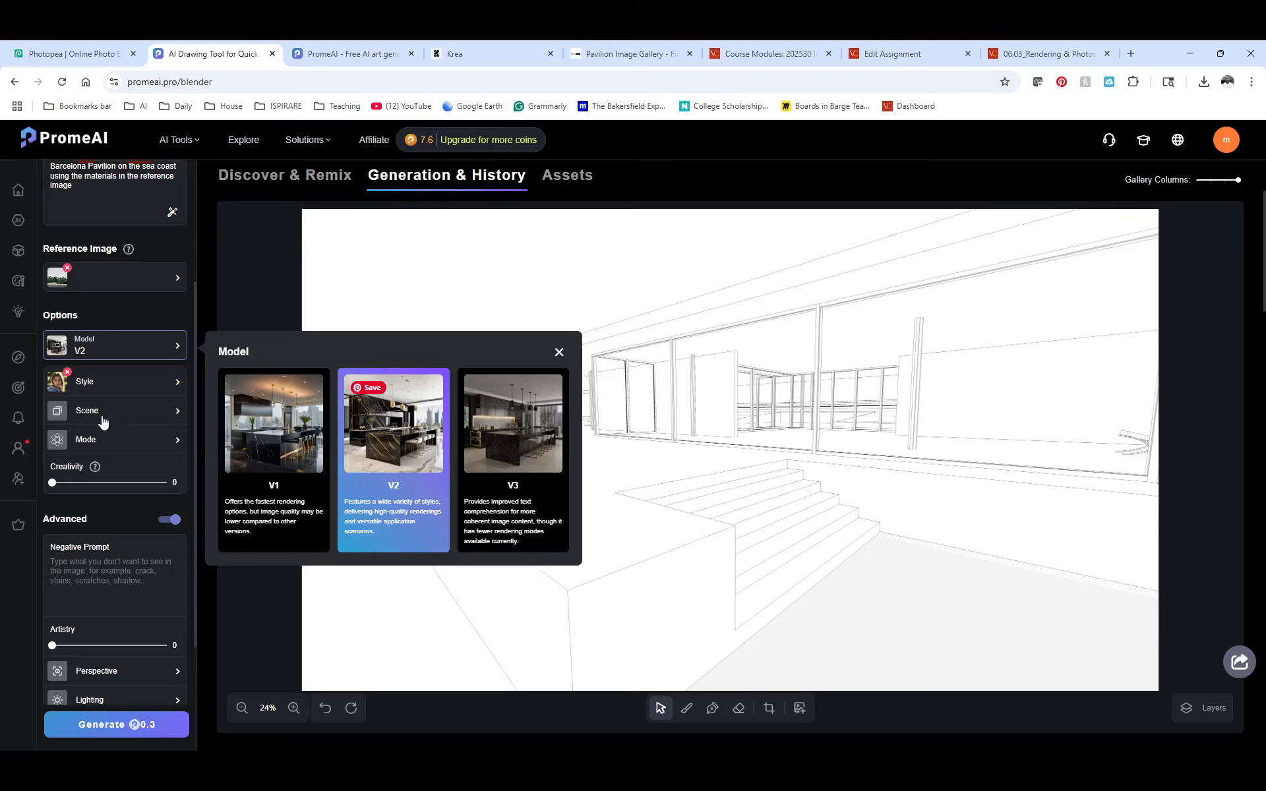
left_click(99, 383)
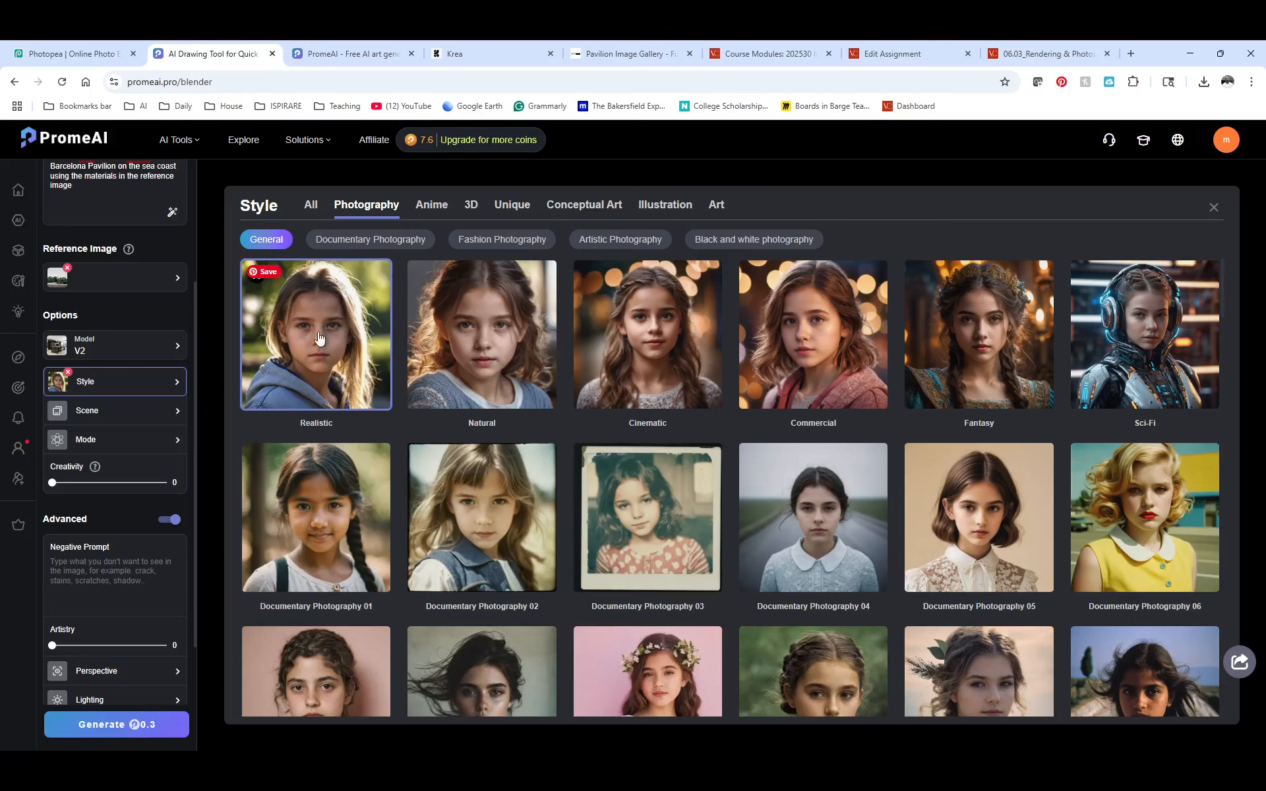
scroll(470, 467, "down", 9)
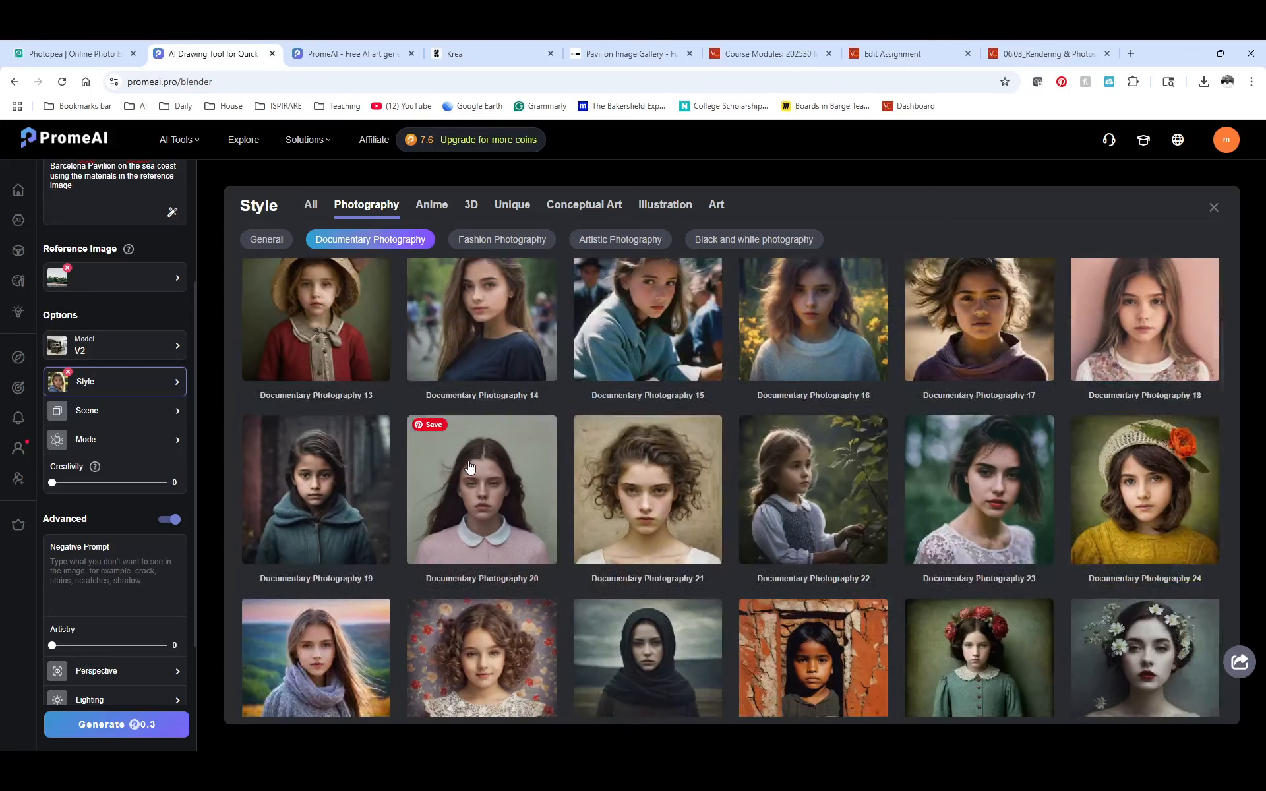
scroll(470, 467, "down", 15)
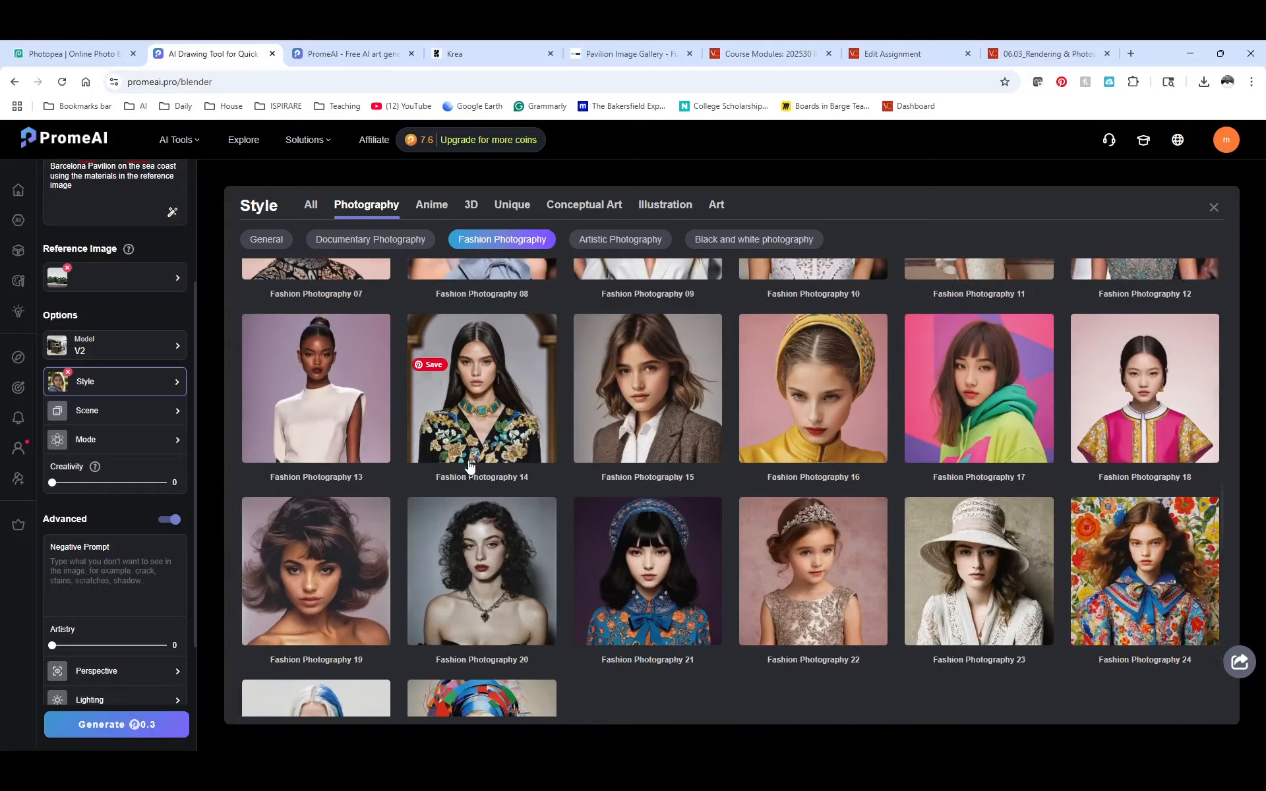
scroll(470, 467, "down", 9)
scroll(471, 466, "up", 5)
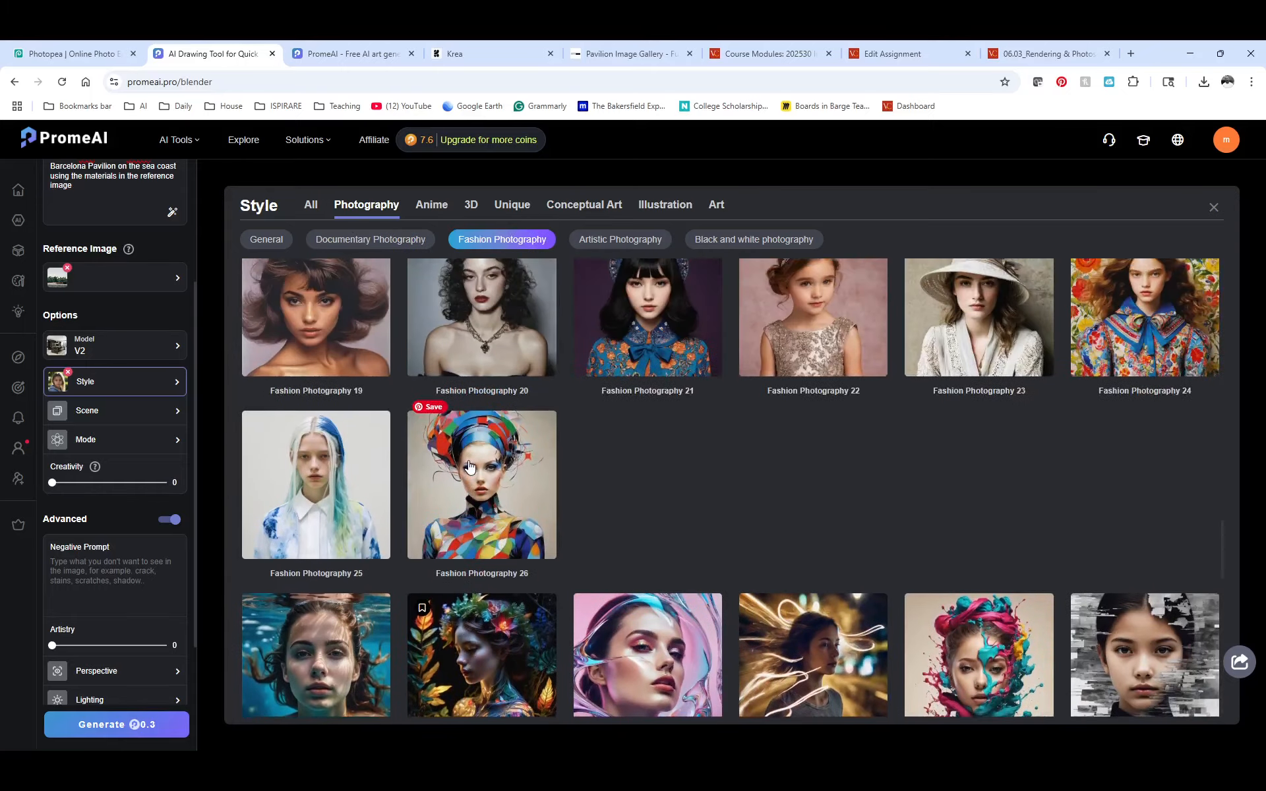
scroll(470, 466, "up", 20)
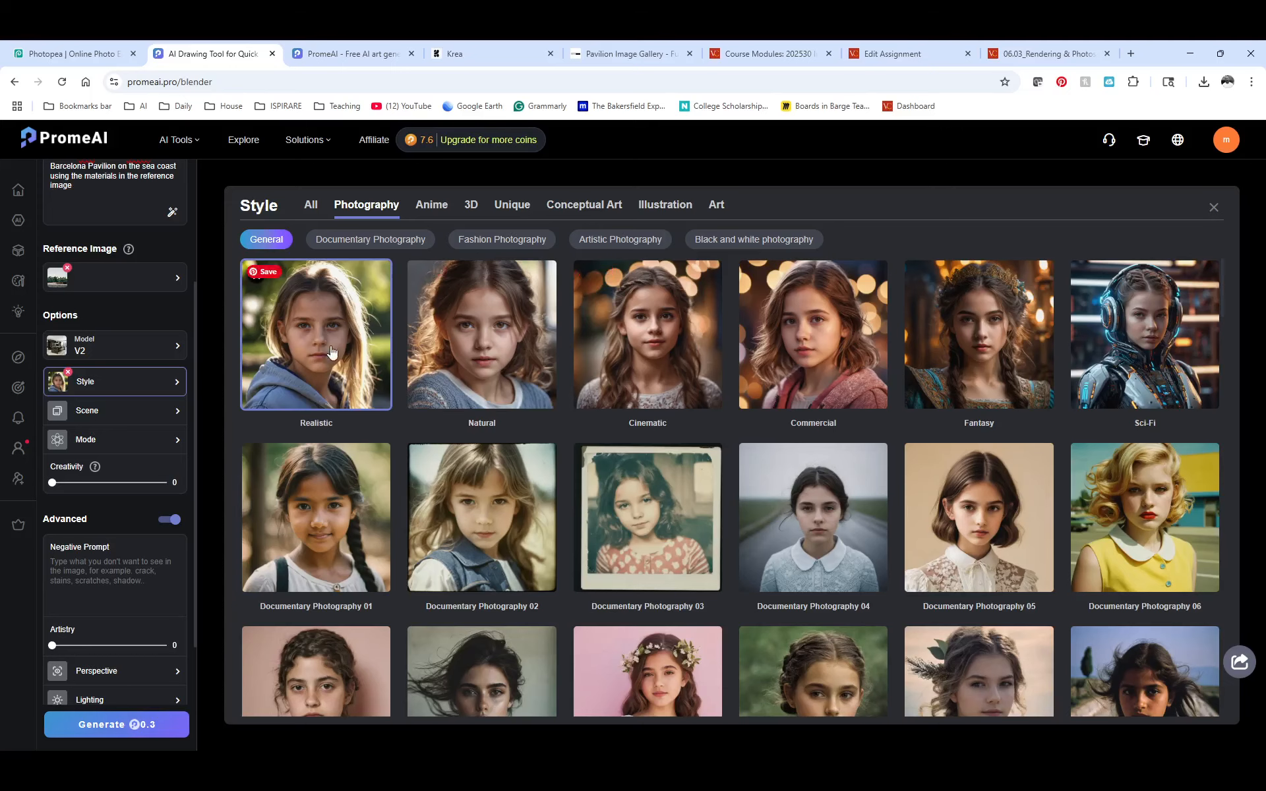
Set the rendering scene to the By The Seaside environment from the Architecture category
left_click(102, 414)
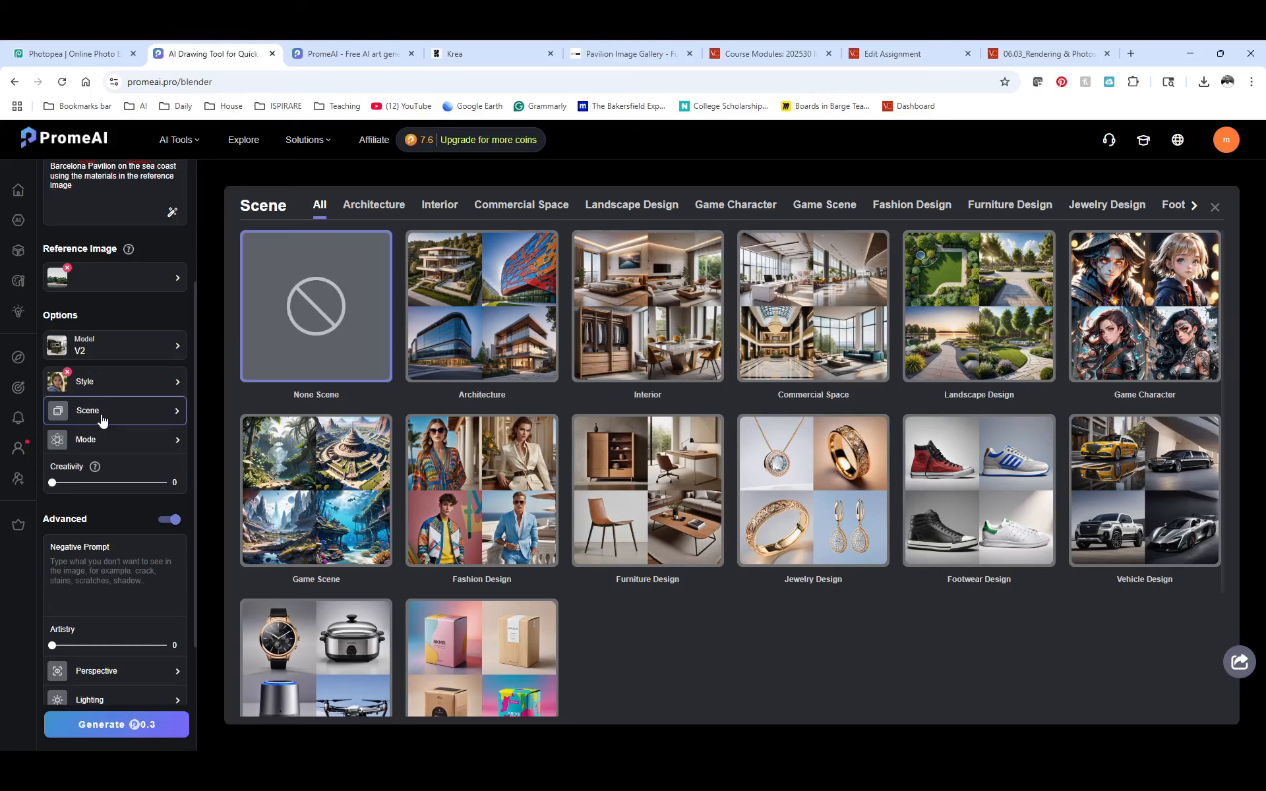
left_click(521, 354)
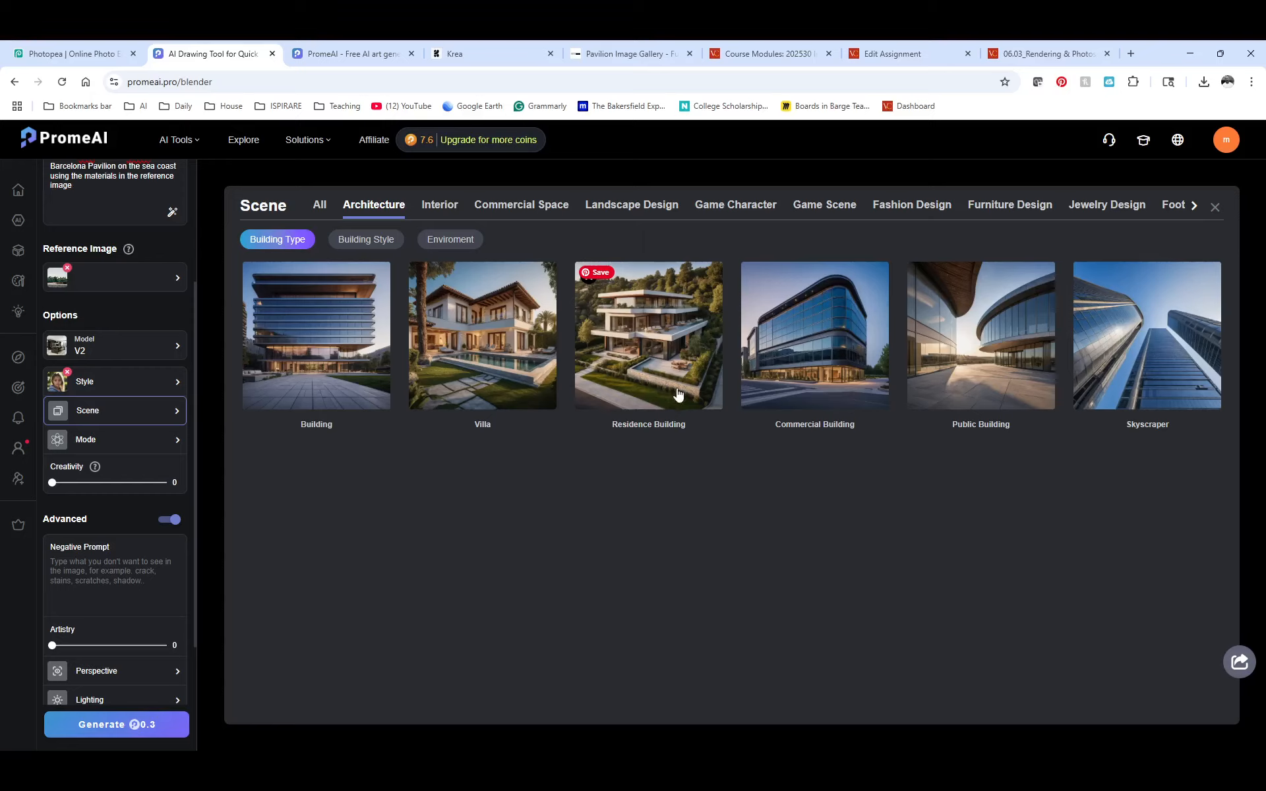
left_click(368, 246)
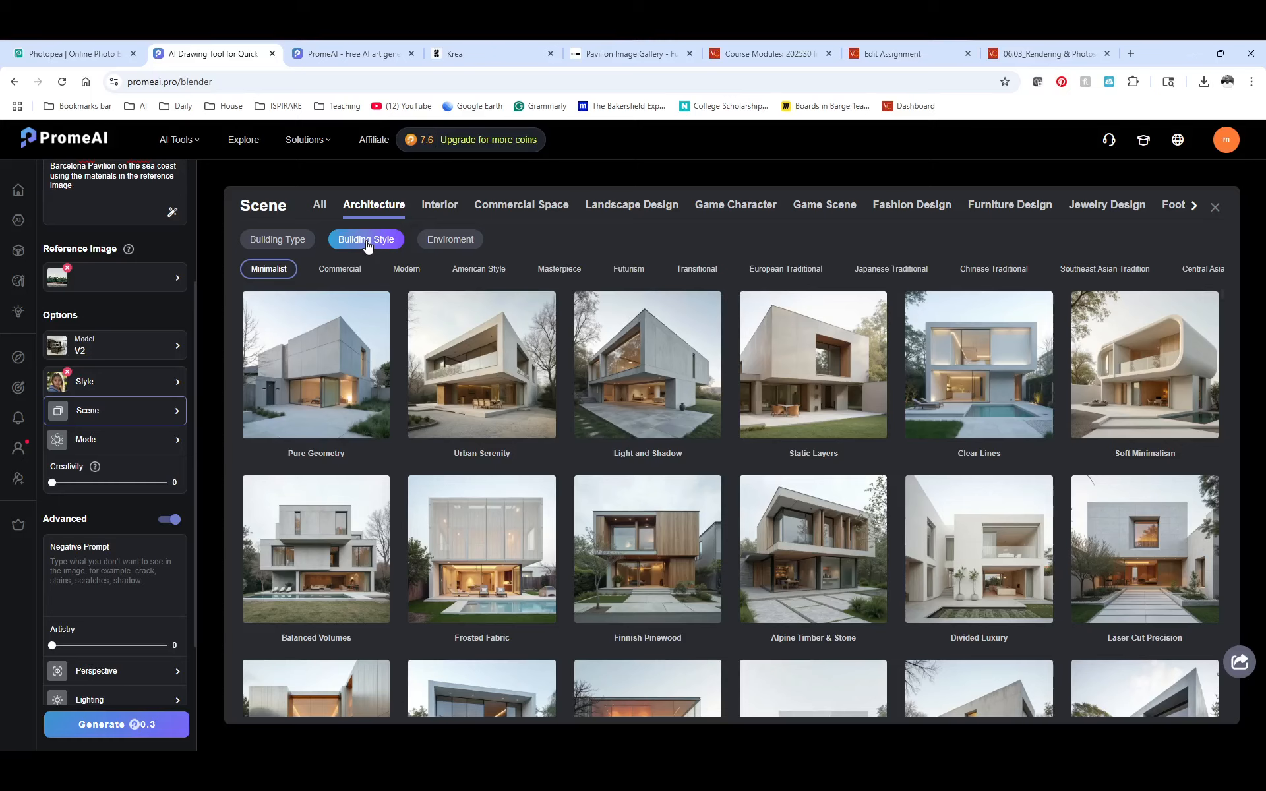
left_click(458, 245)
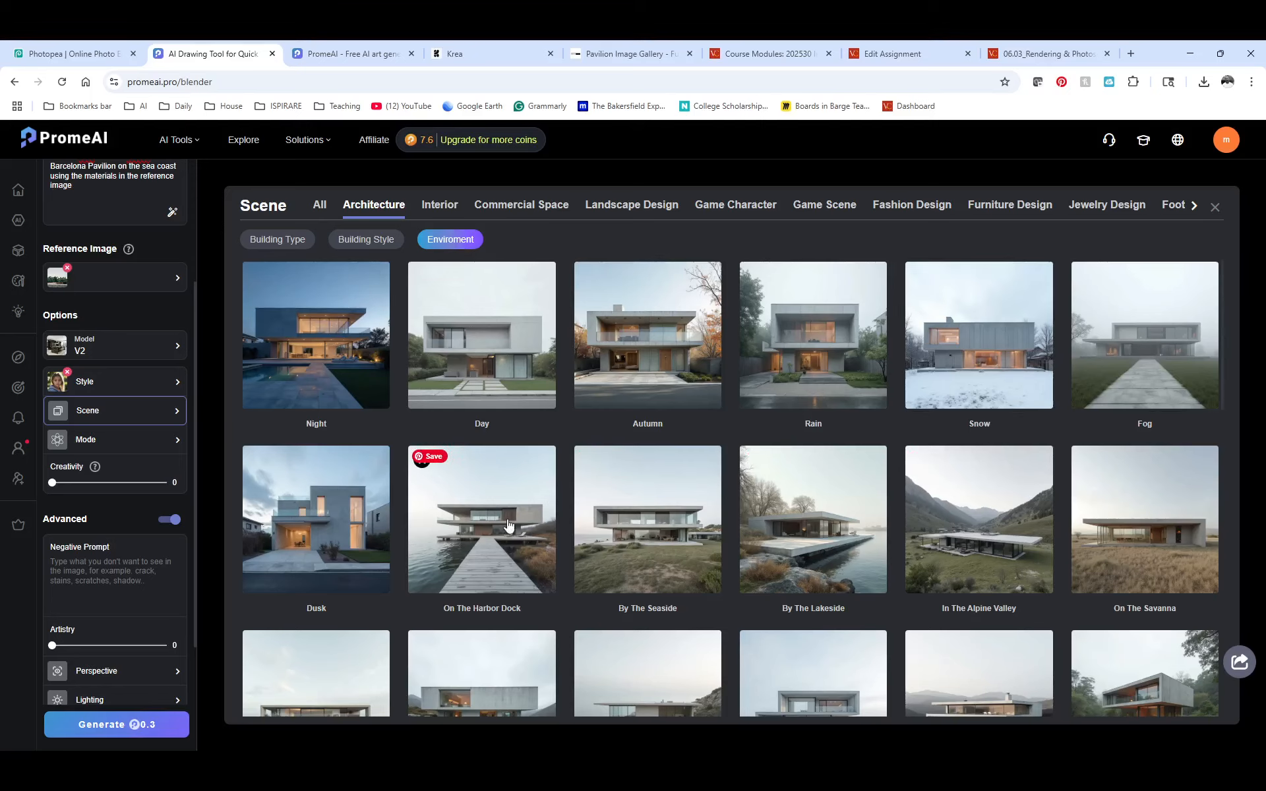
left_click(629, 537)
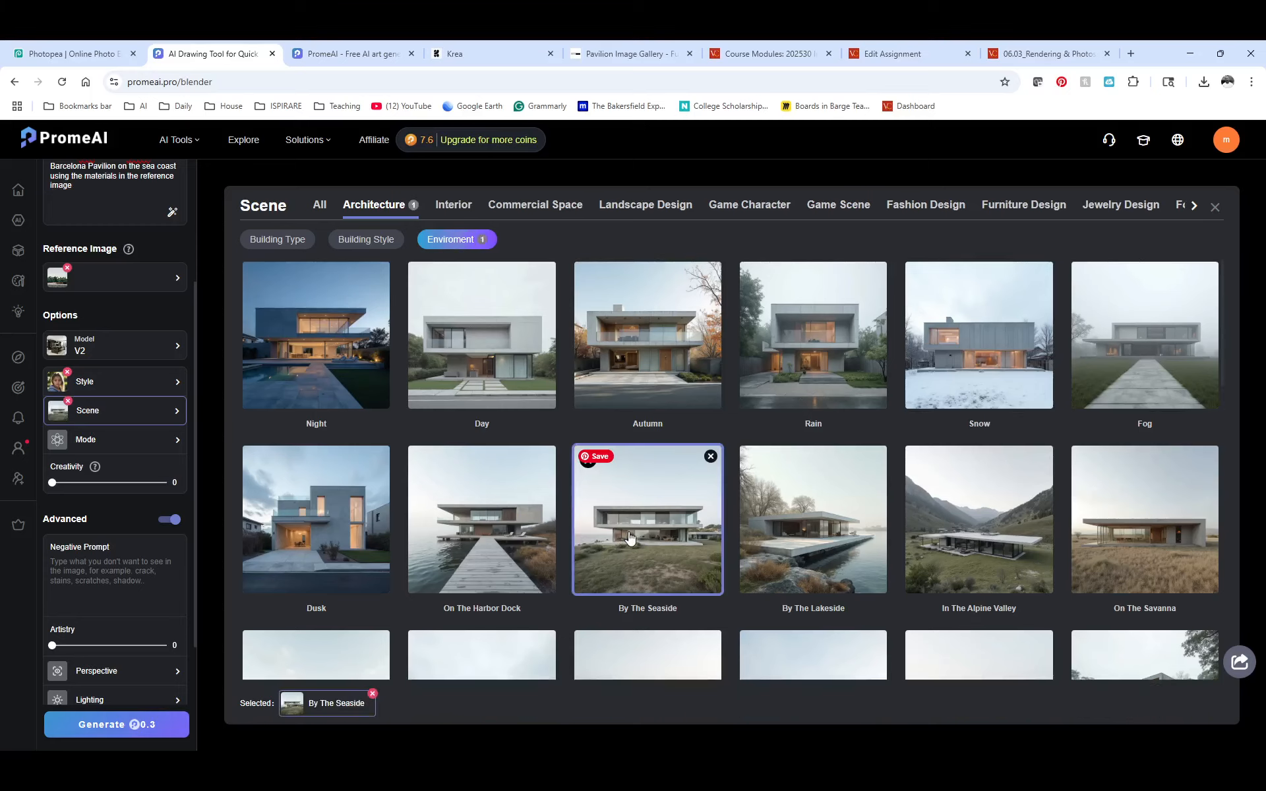
Set the rendering mode to Precise and the perspective to None Perspective
left_click(120, 447)
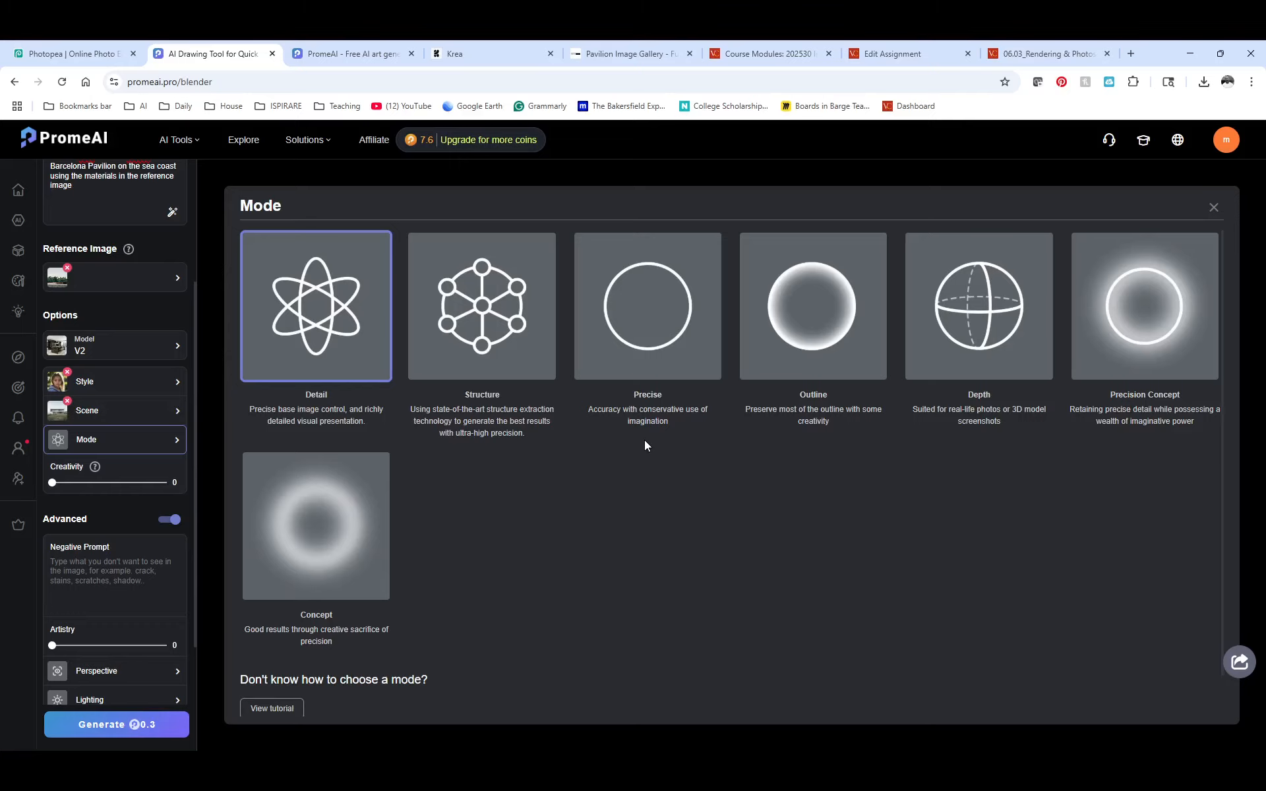
left_click(648, 343)
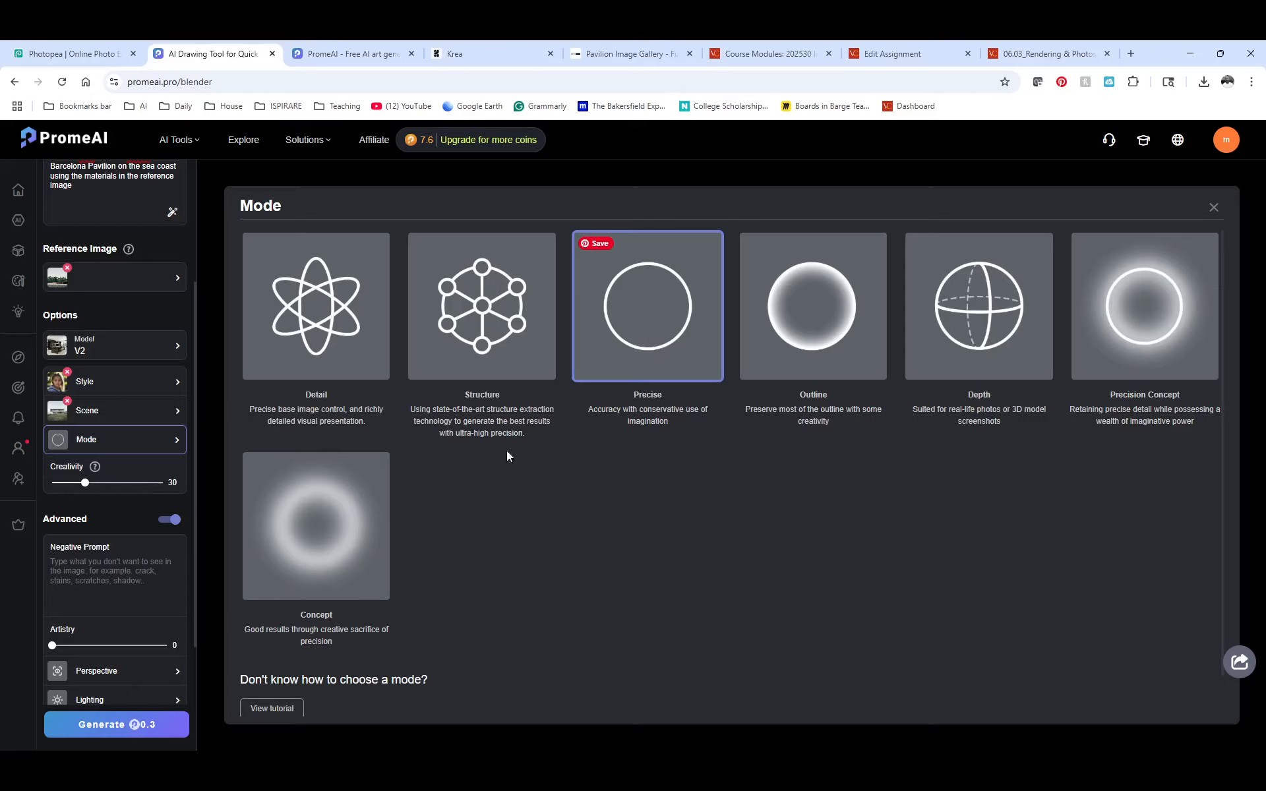
scroll(125, 486, "down", 2)
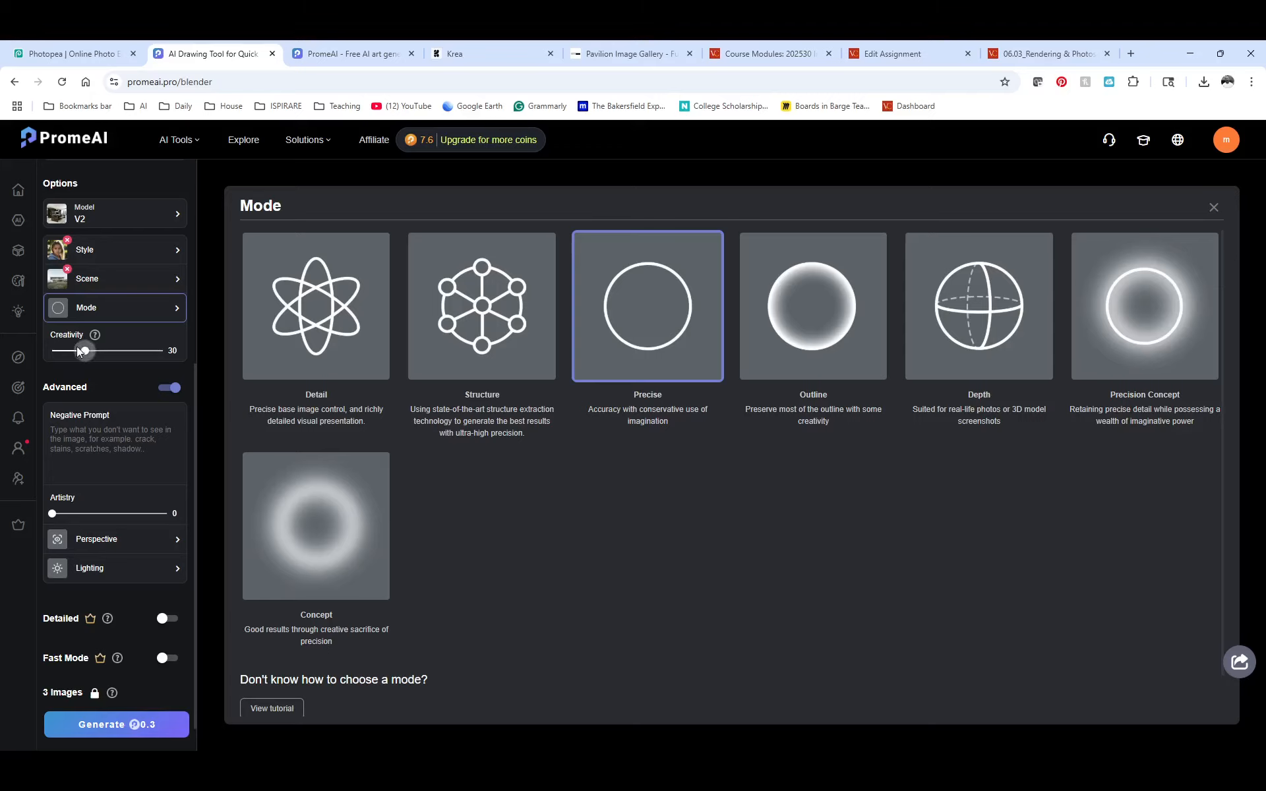
mouse_move(96, 337)
left_click(109, 542)
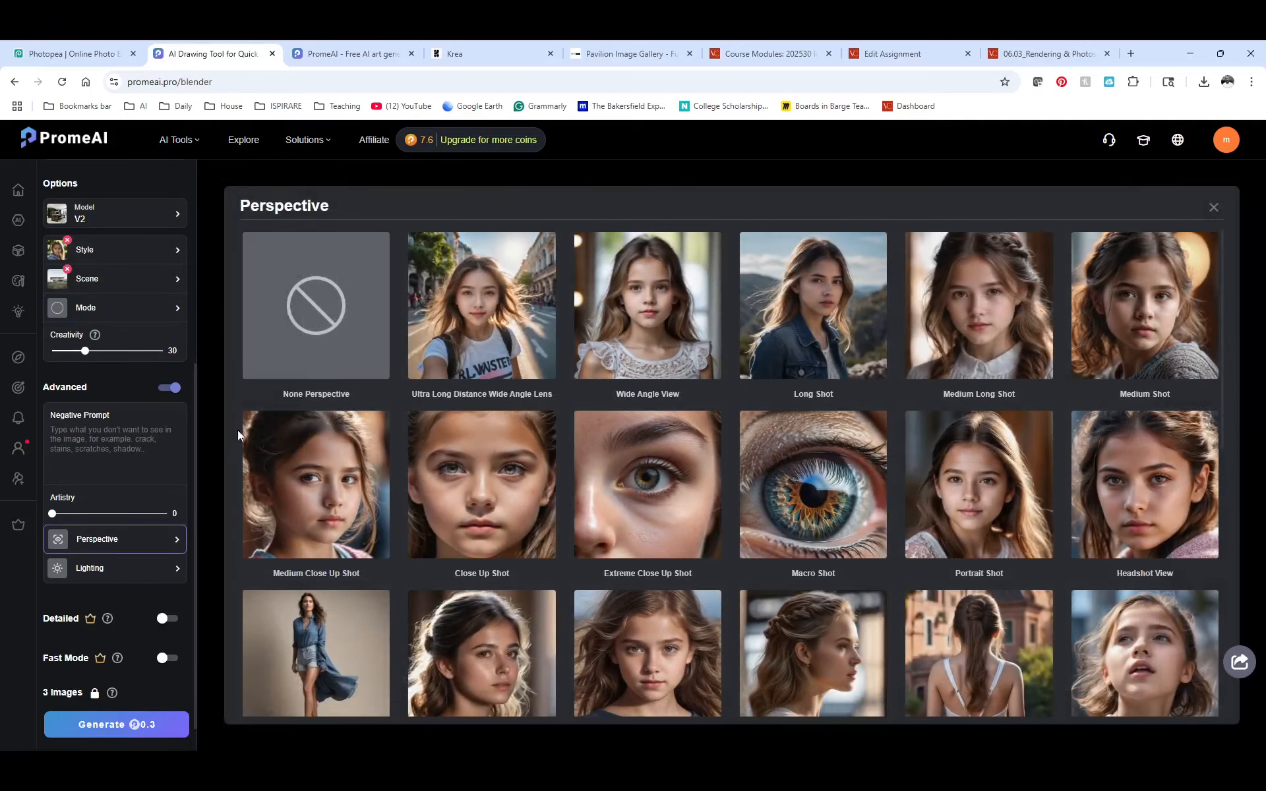
left_click(299, 333)
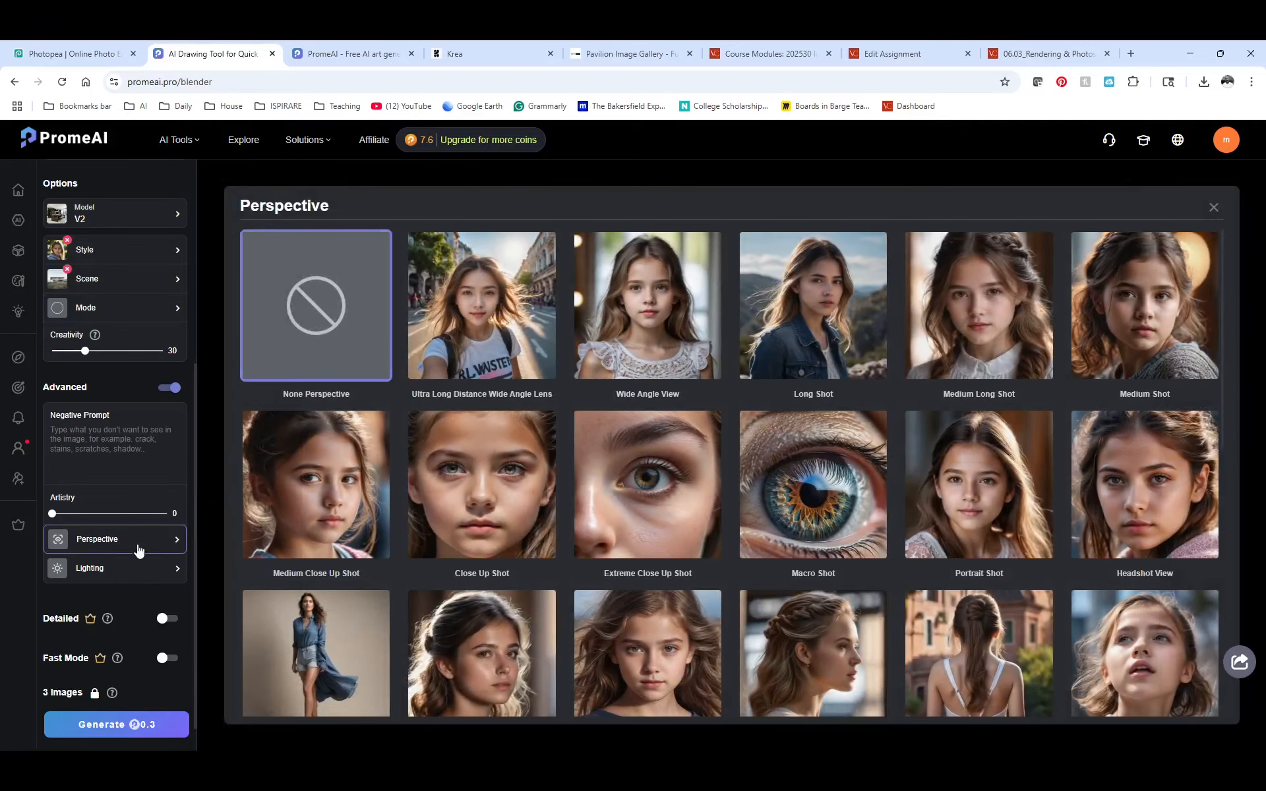
Set the lighting preset to Warm Golden Hour Lighting
left_click(107, 570)
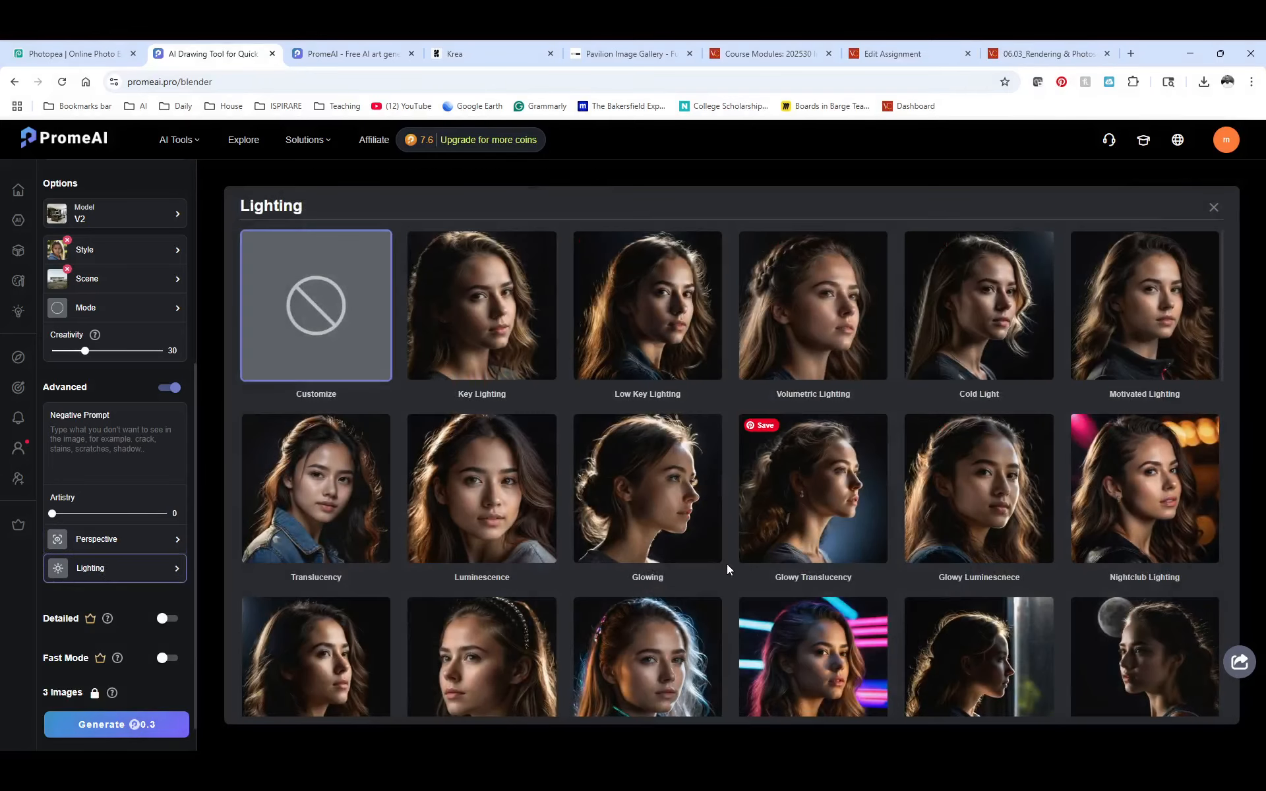
scroll(725, 563, "down", 4)
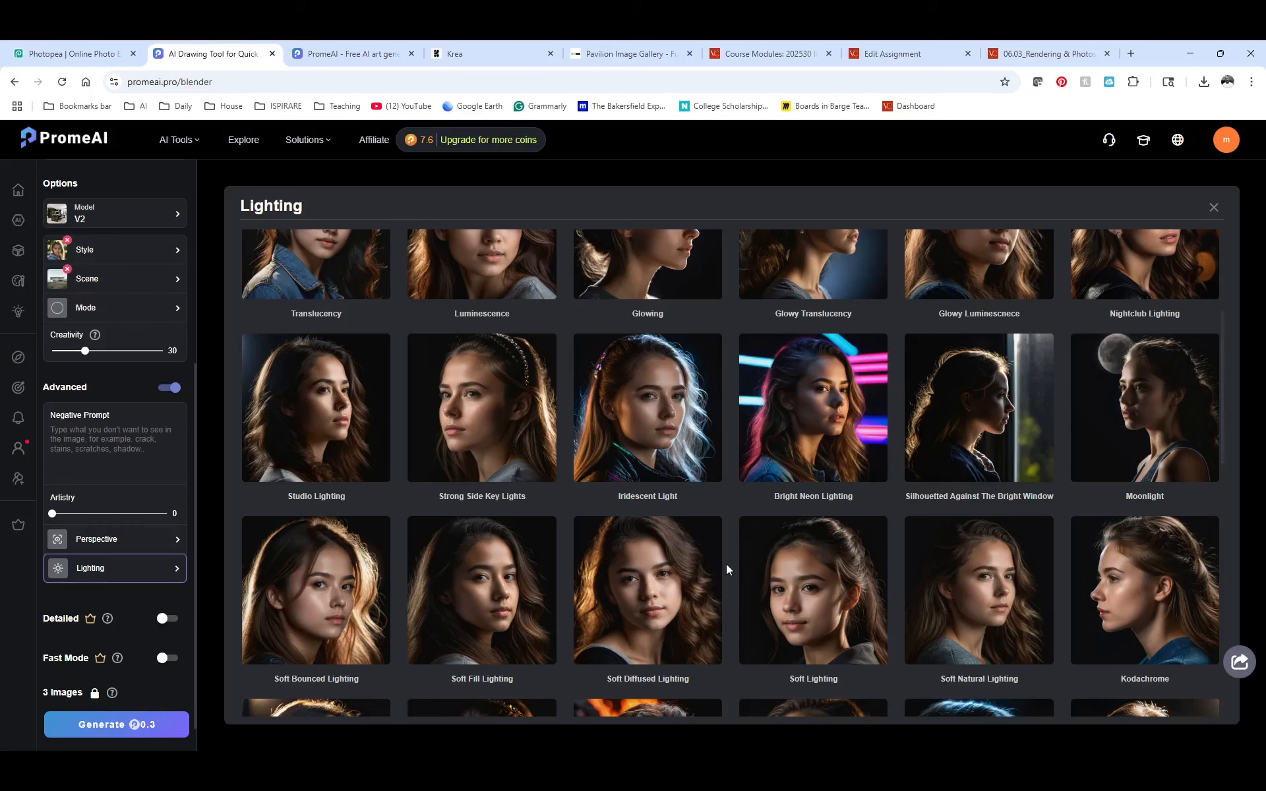
scroll(728, 568, "down", 6)
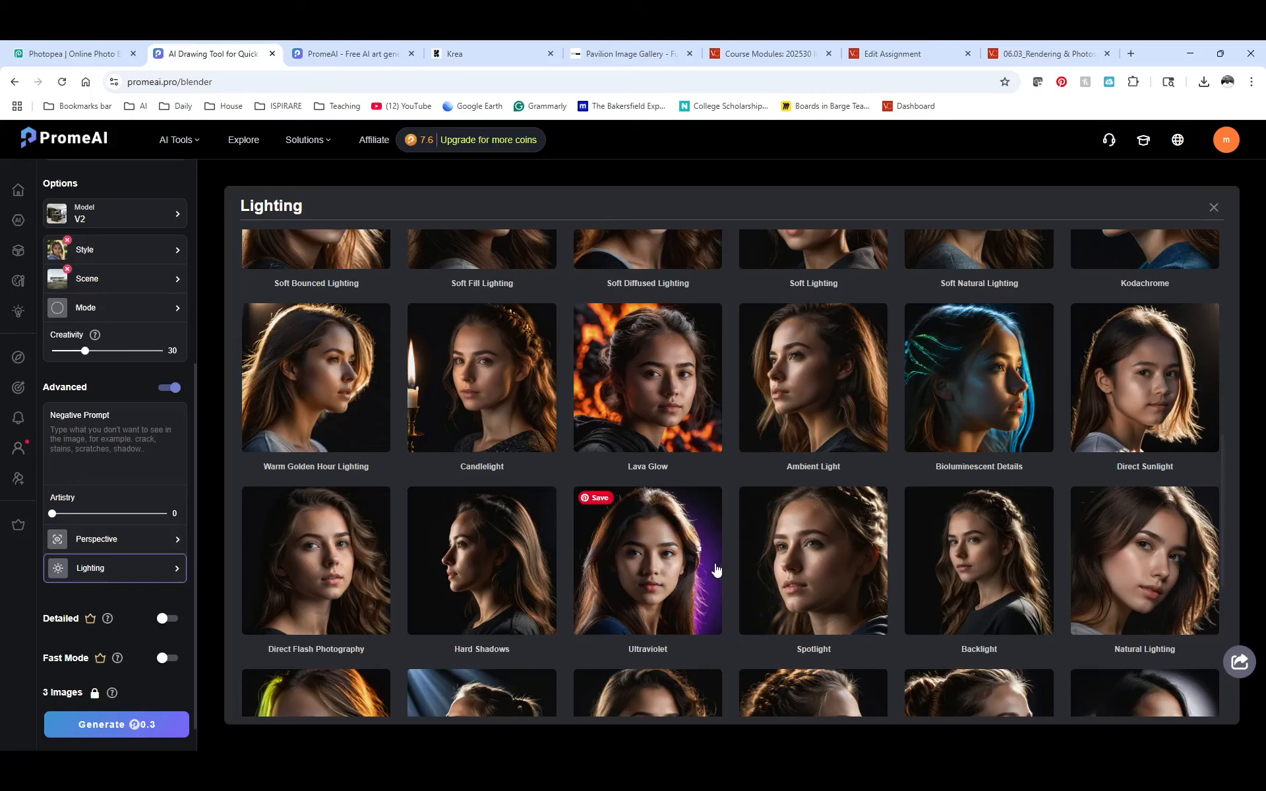
scroll(716, 568, "up", 8)
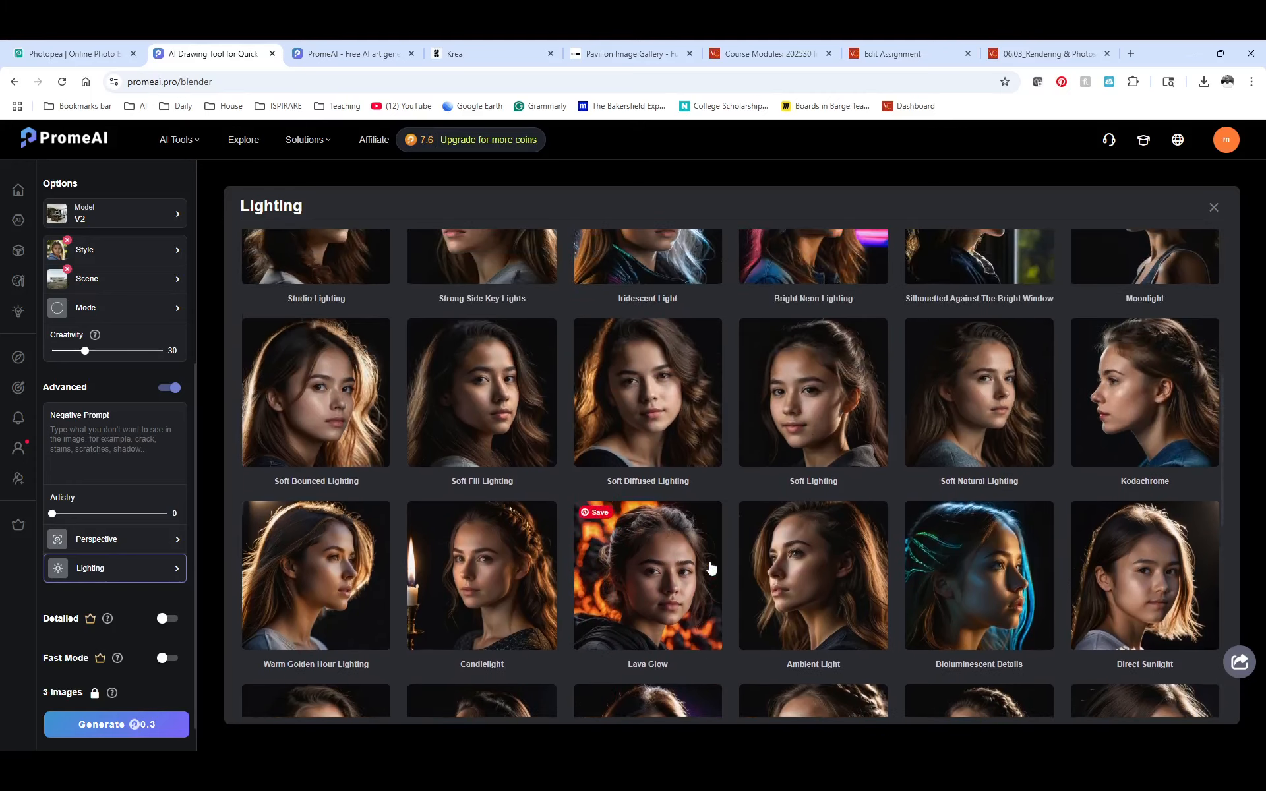
scroll(369, 317, "down", 3)
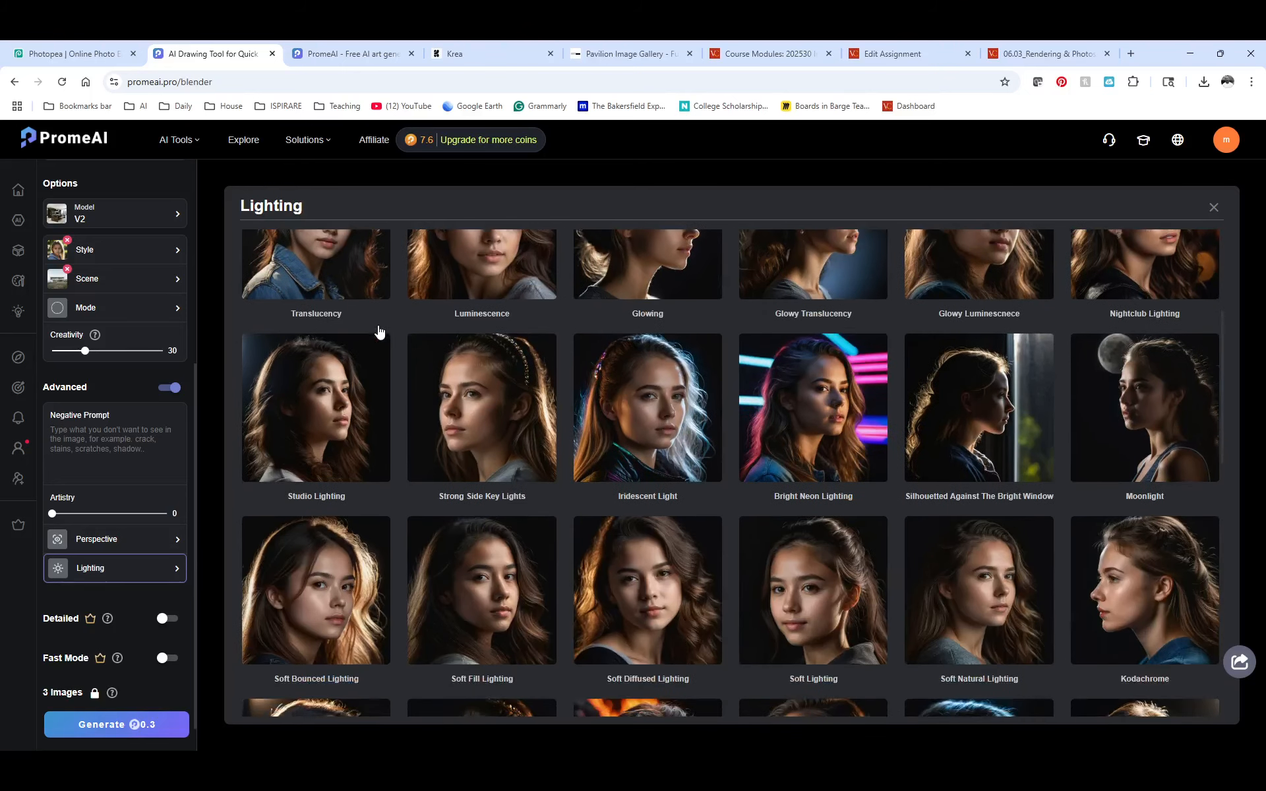
scroll(429, 425, "down", 3)
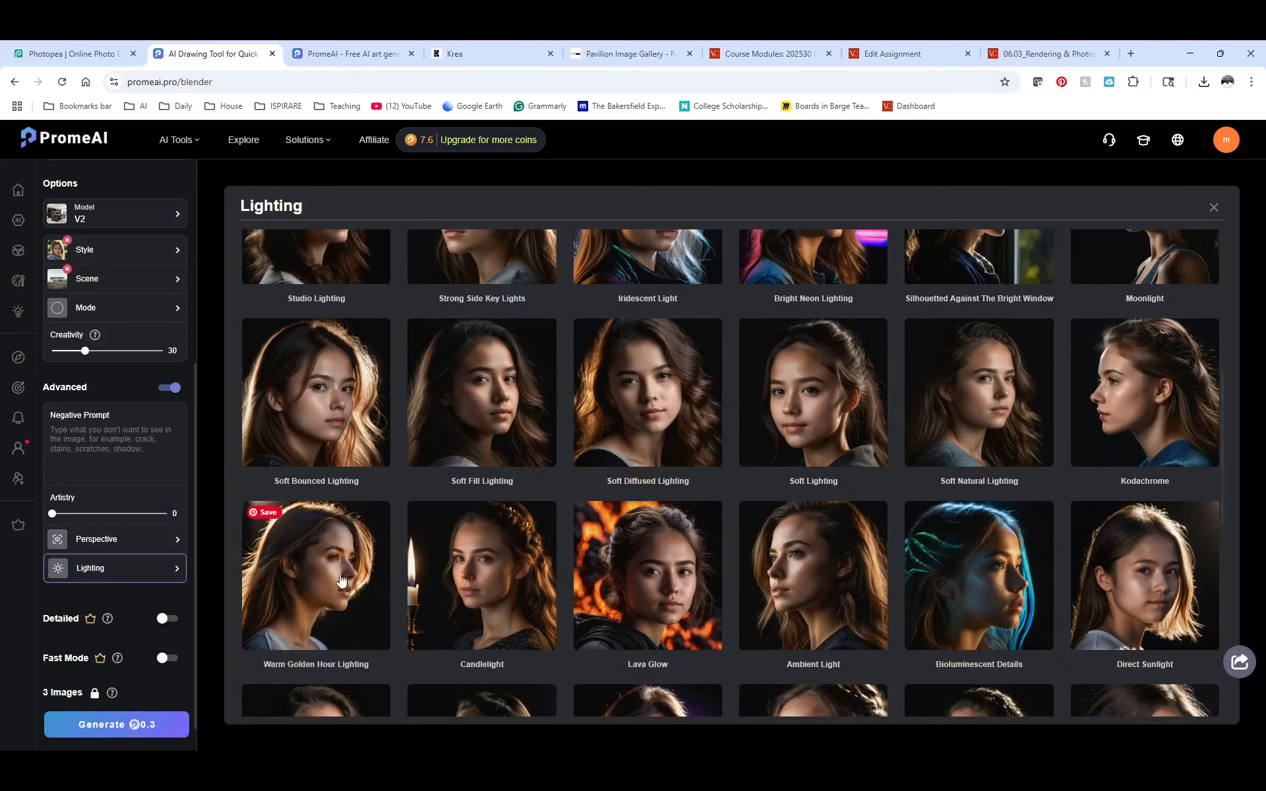
left_click(318, 585)
Generate three renderings with the current settings and inspect the first result's generation details
scroll(69, 520, "down", 1)
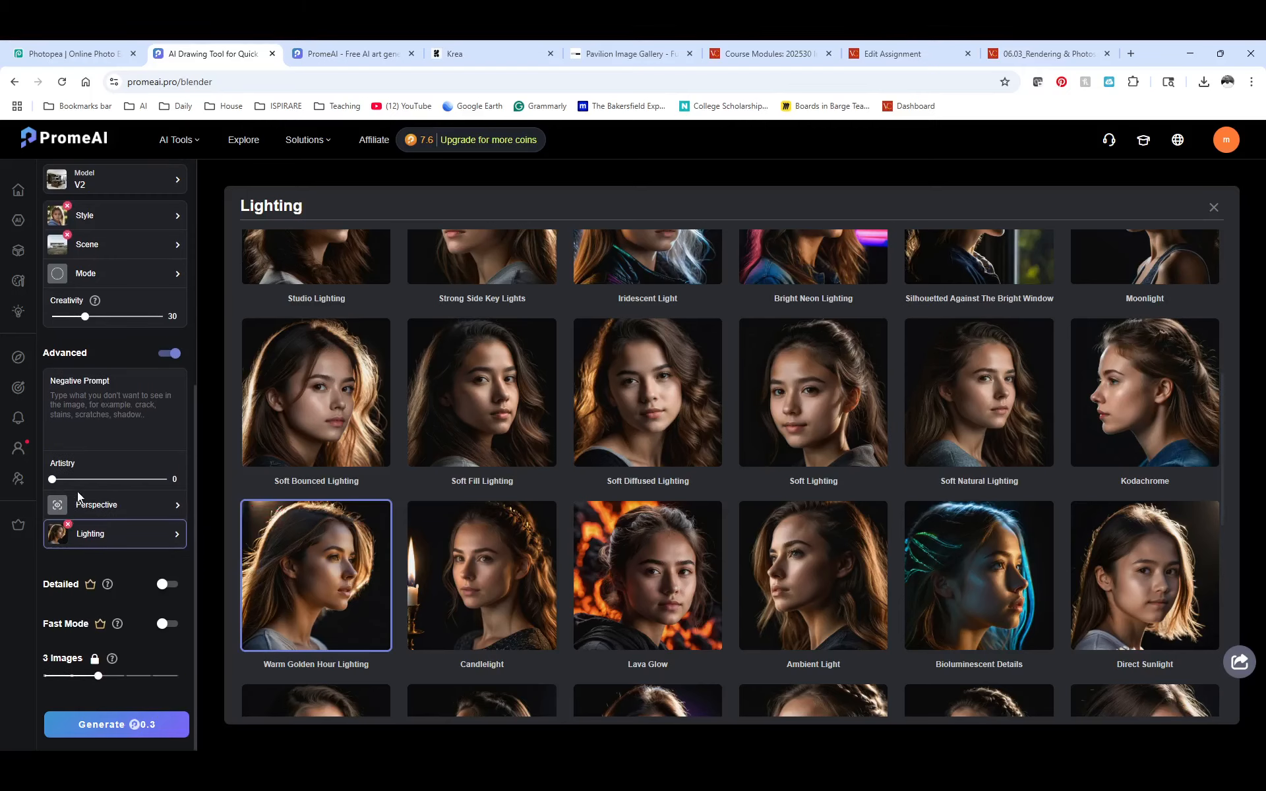
left_click(121, 729)
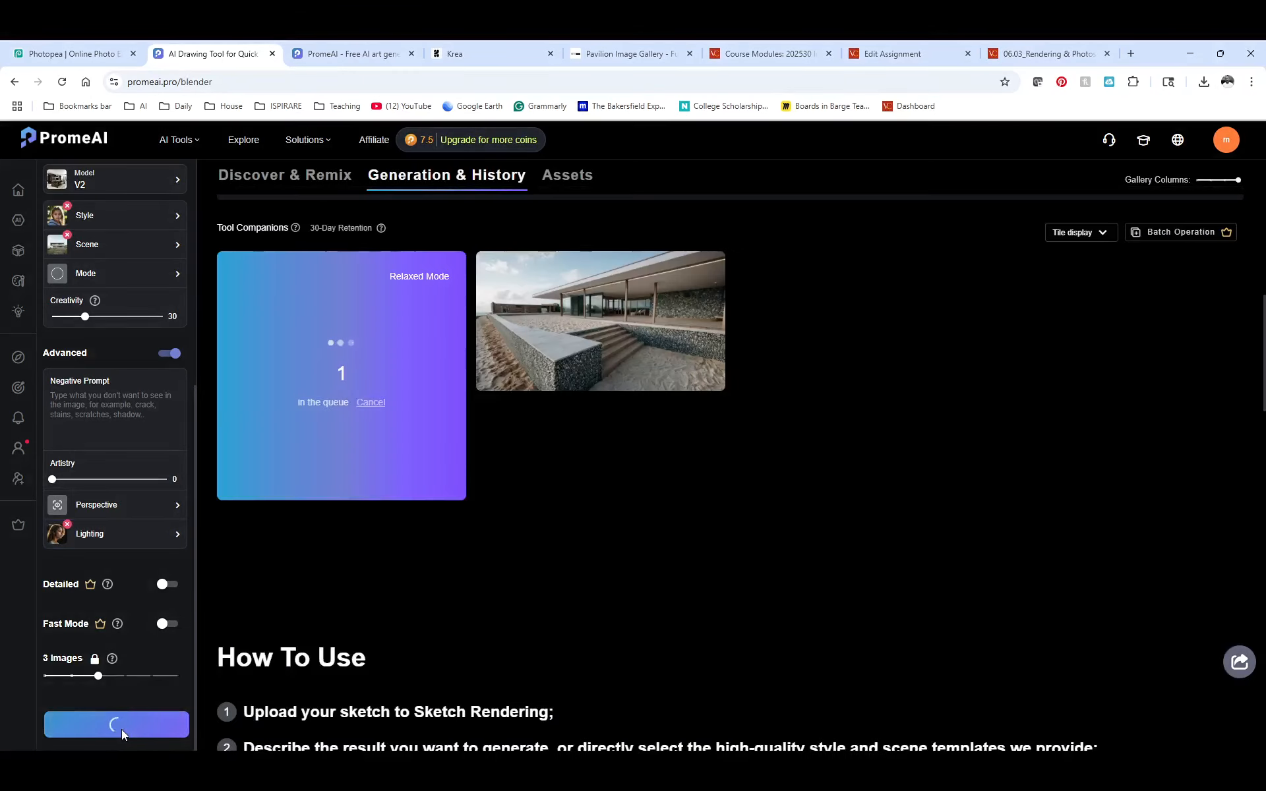
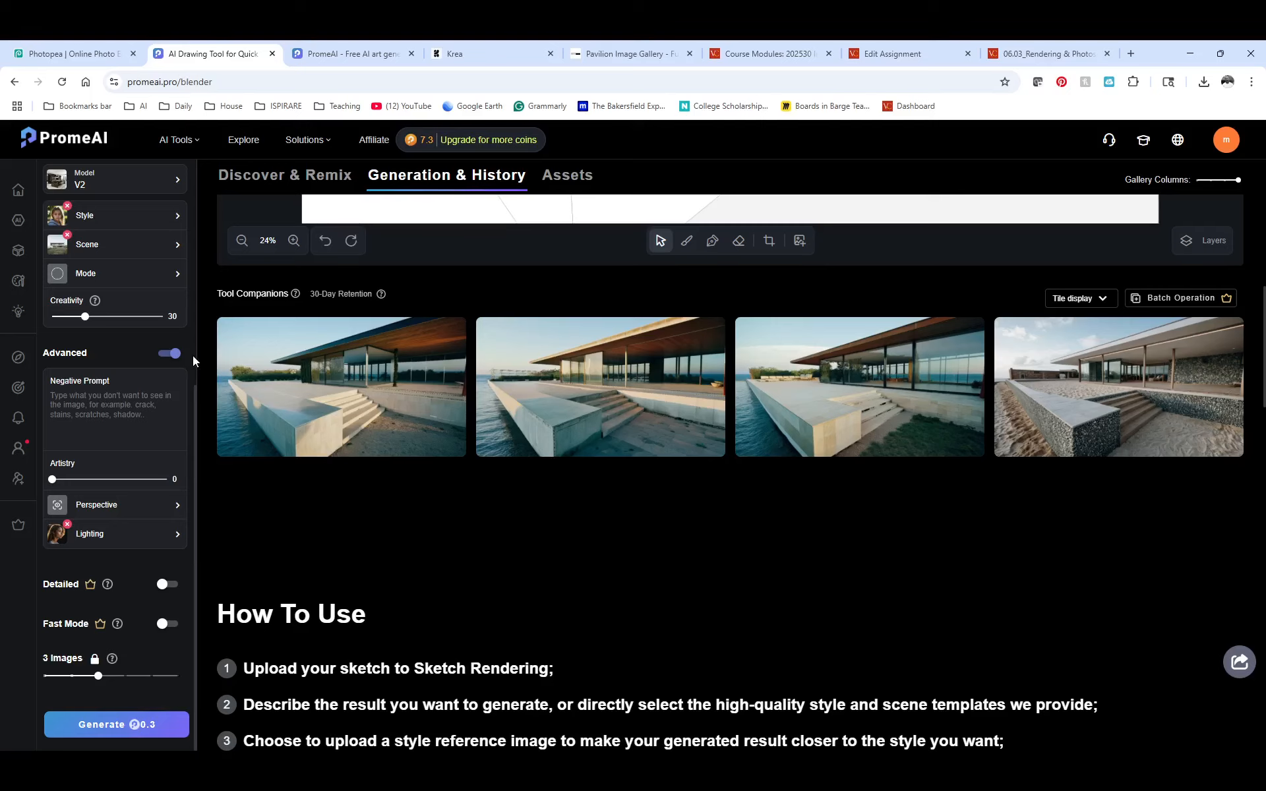
mouse_move(234, 387)
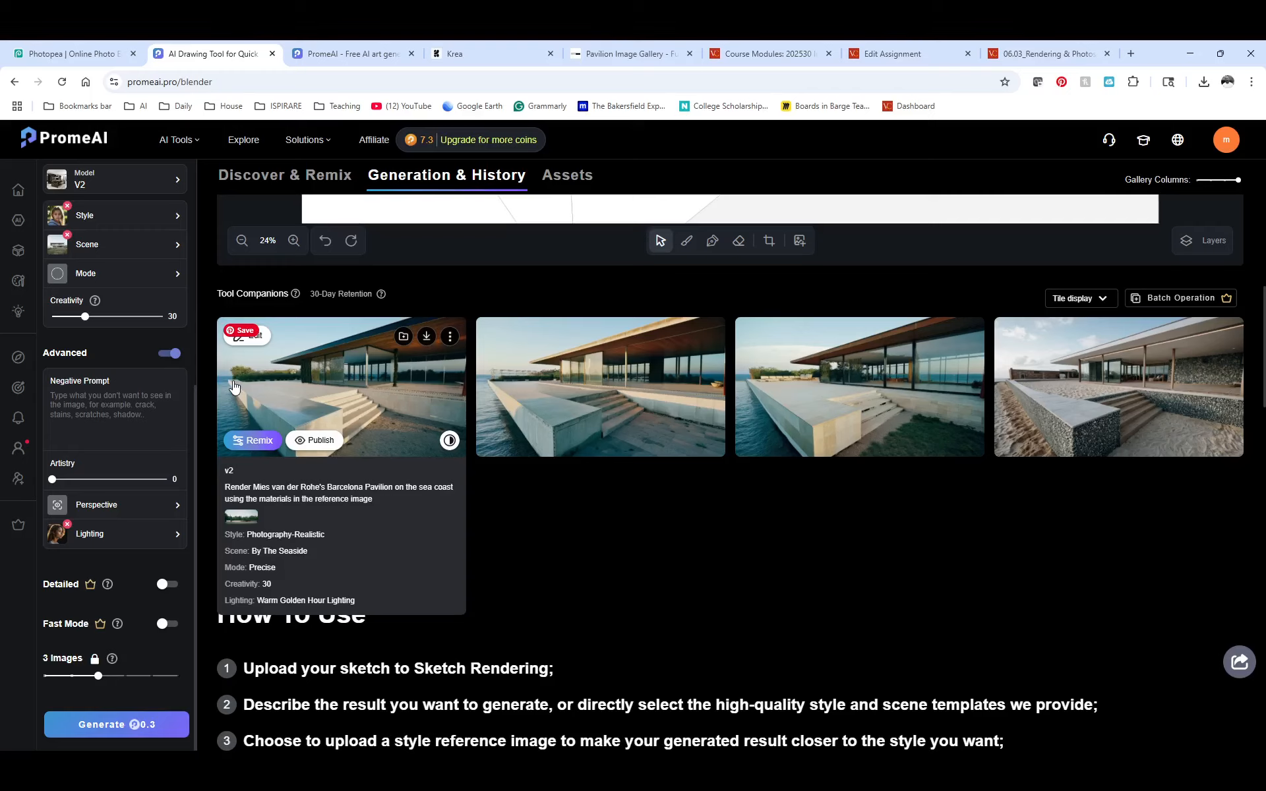
scroll(356, 416, "up", 1)
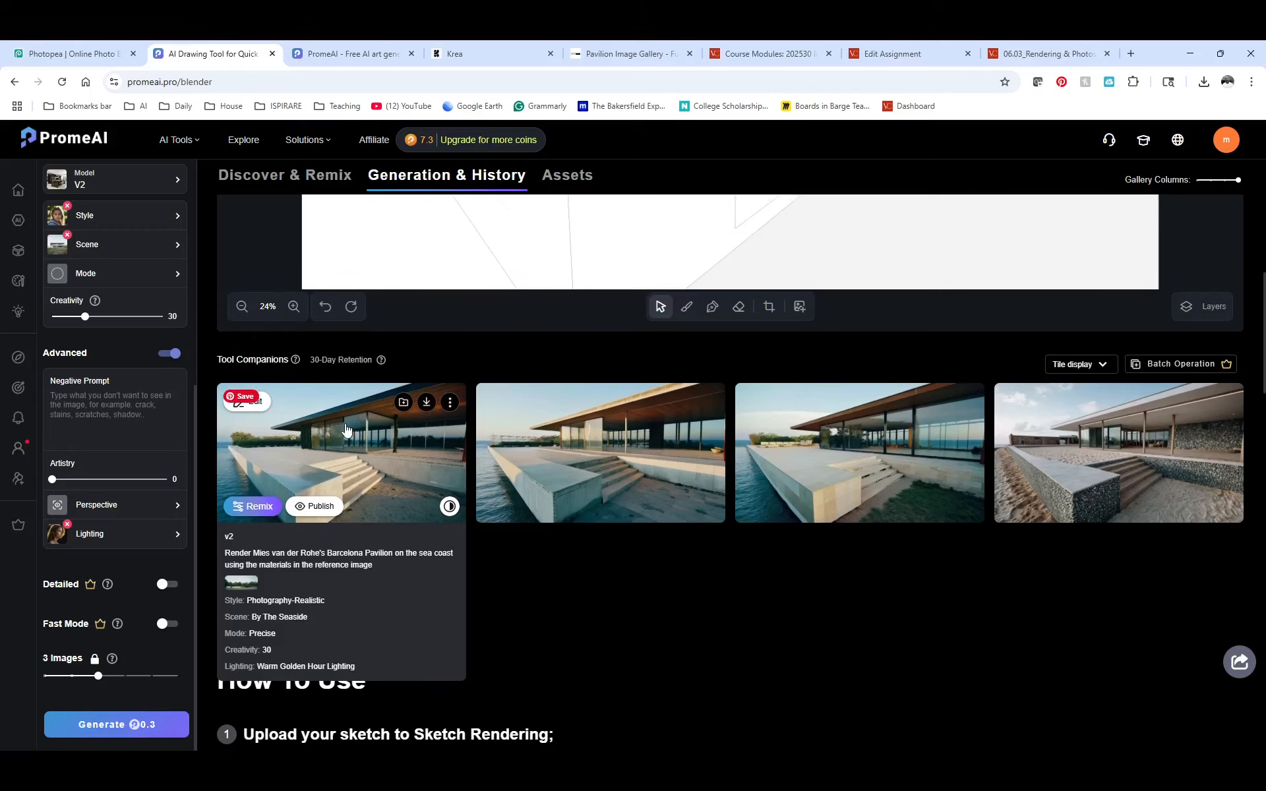
Remove the style preset, the lighting preset and the reference image, keeping the seaside scene
left_click(67, 207)
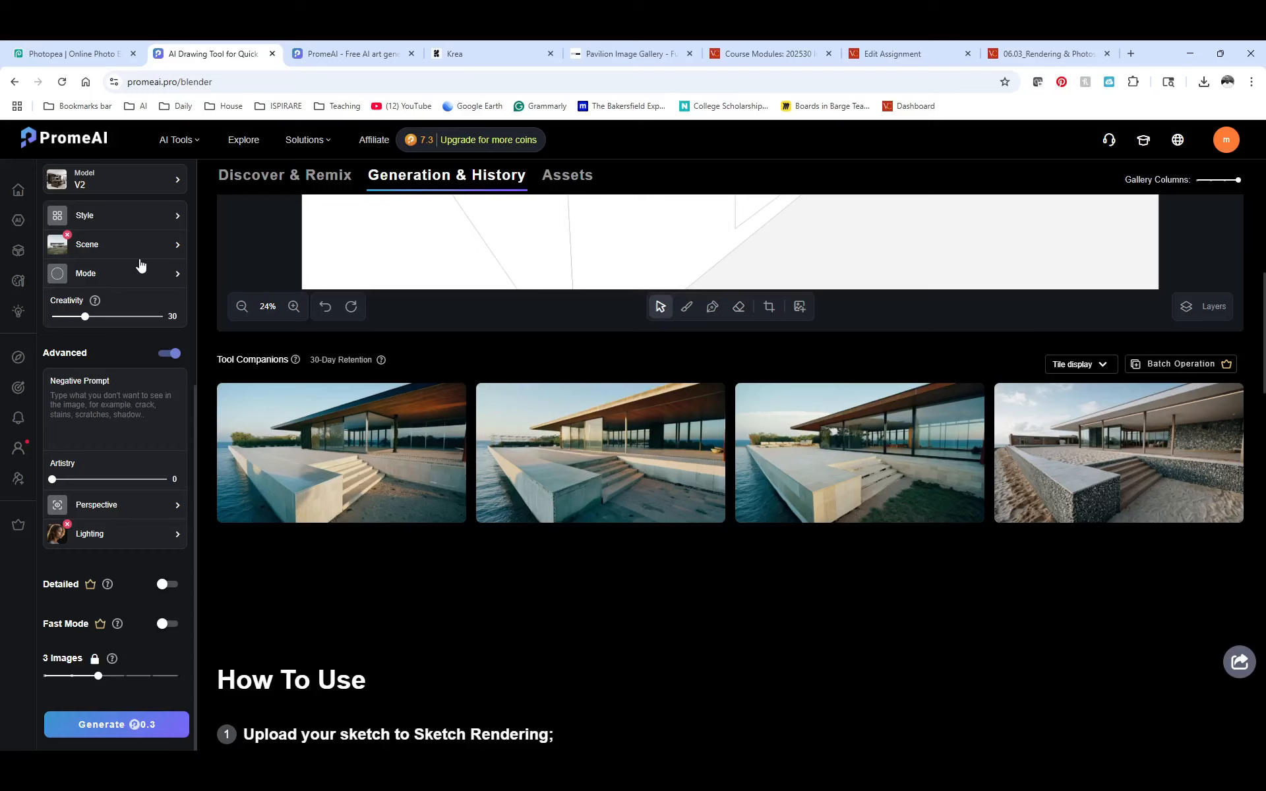
left_click(68, 526)
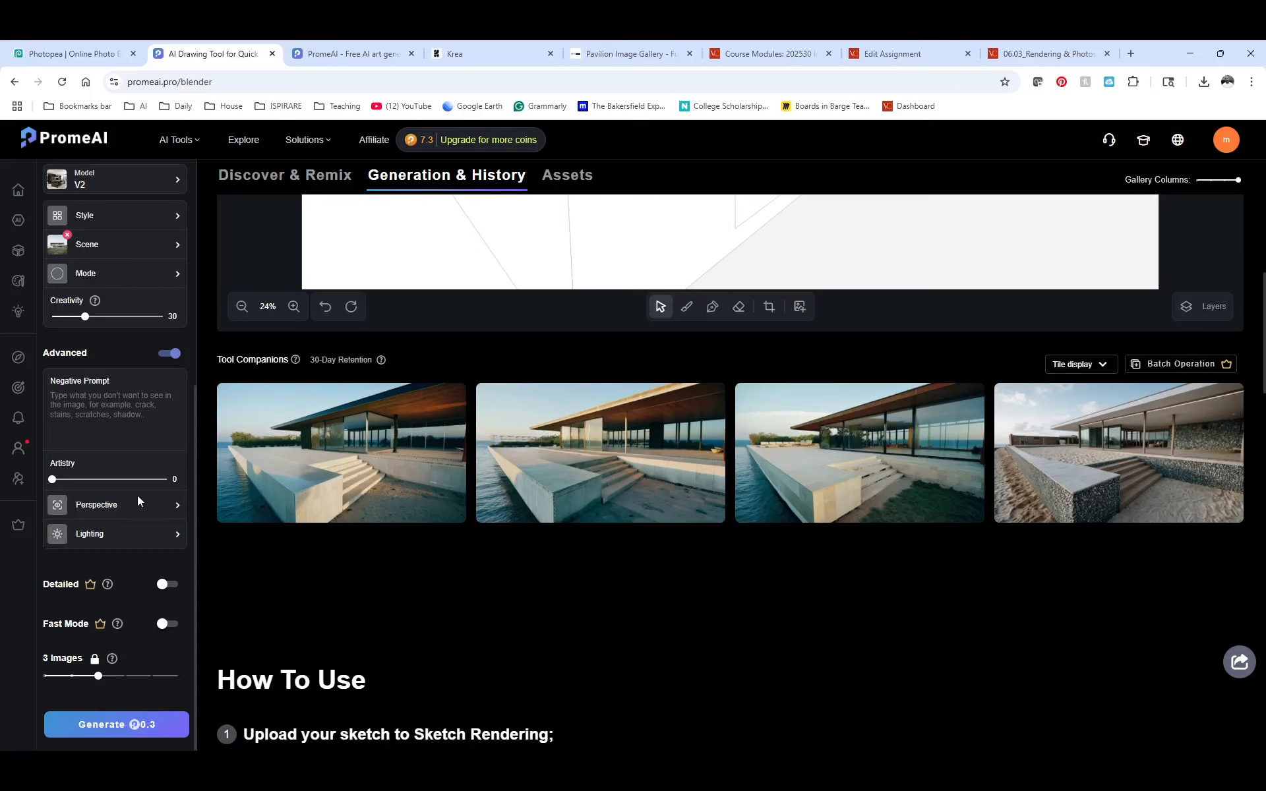
scroll(137, 496, "up", 5)
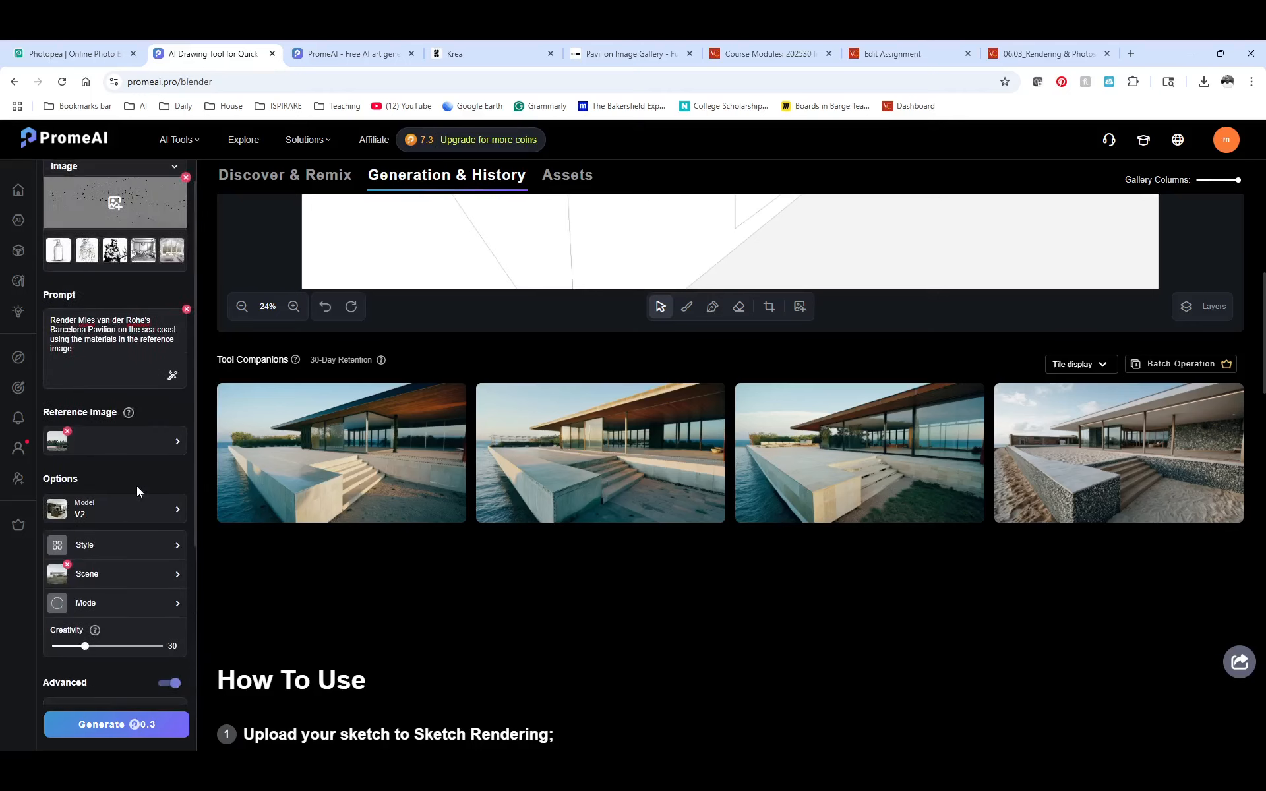
left_click(67, 431)
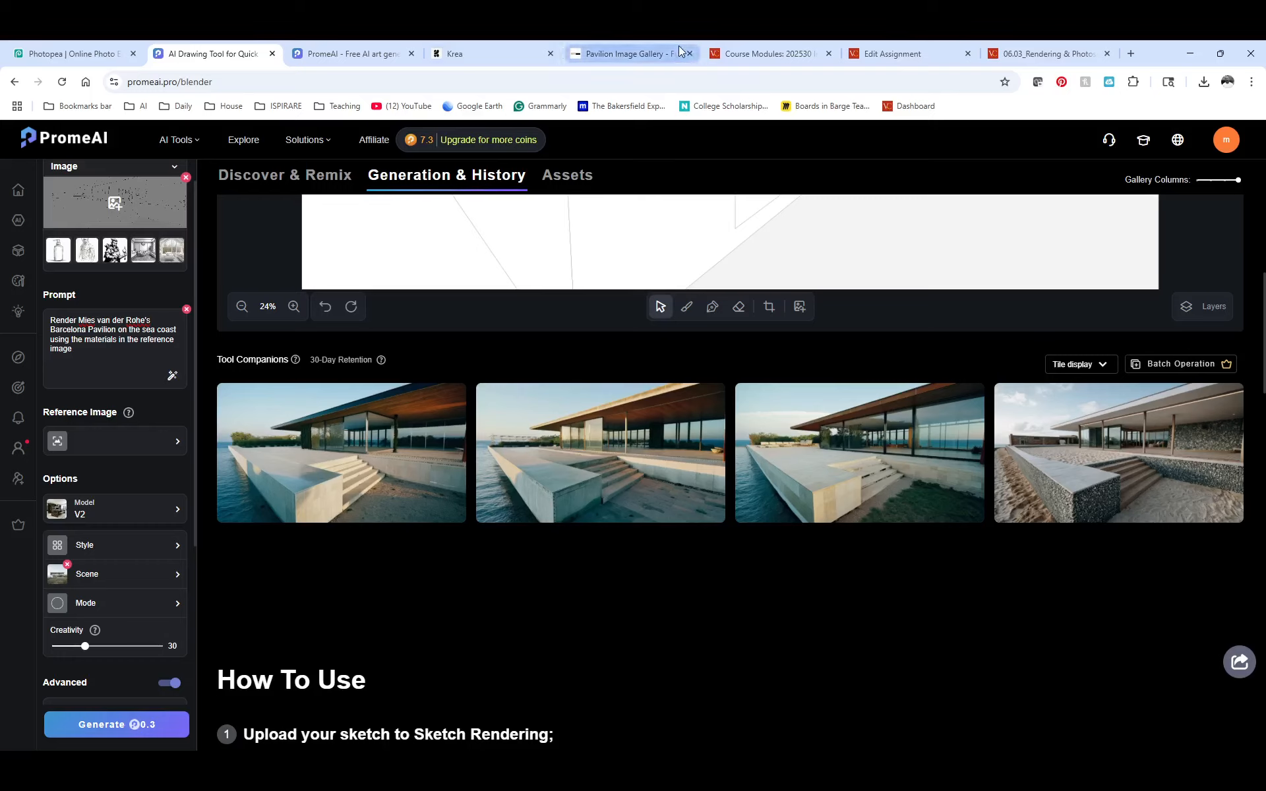
Search Google Images for "van gogh" in a new tab and open Britannica's picture of The Starry Night
left_click(1131, 53)
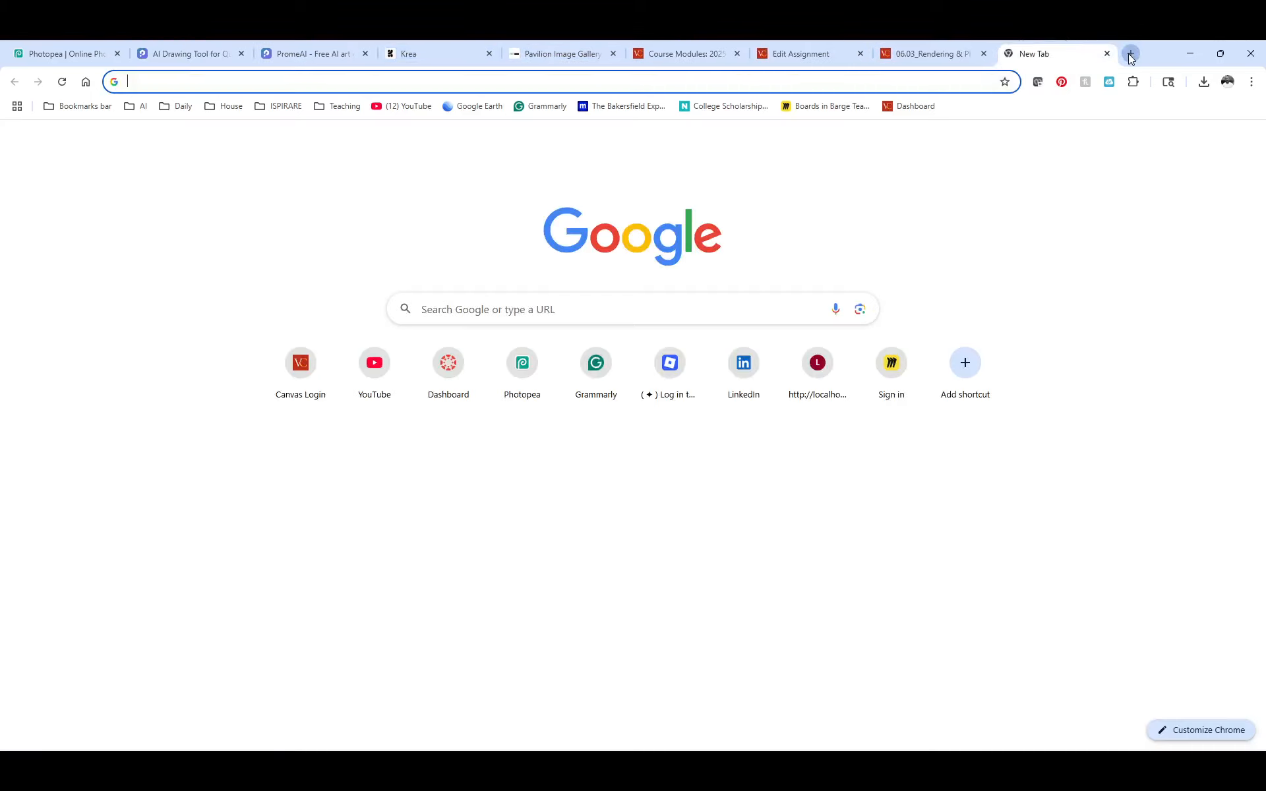
left_click(497, 311)
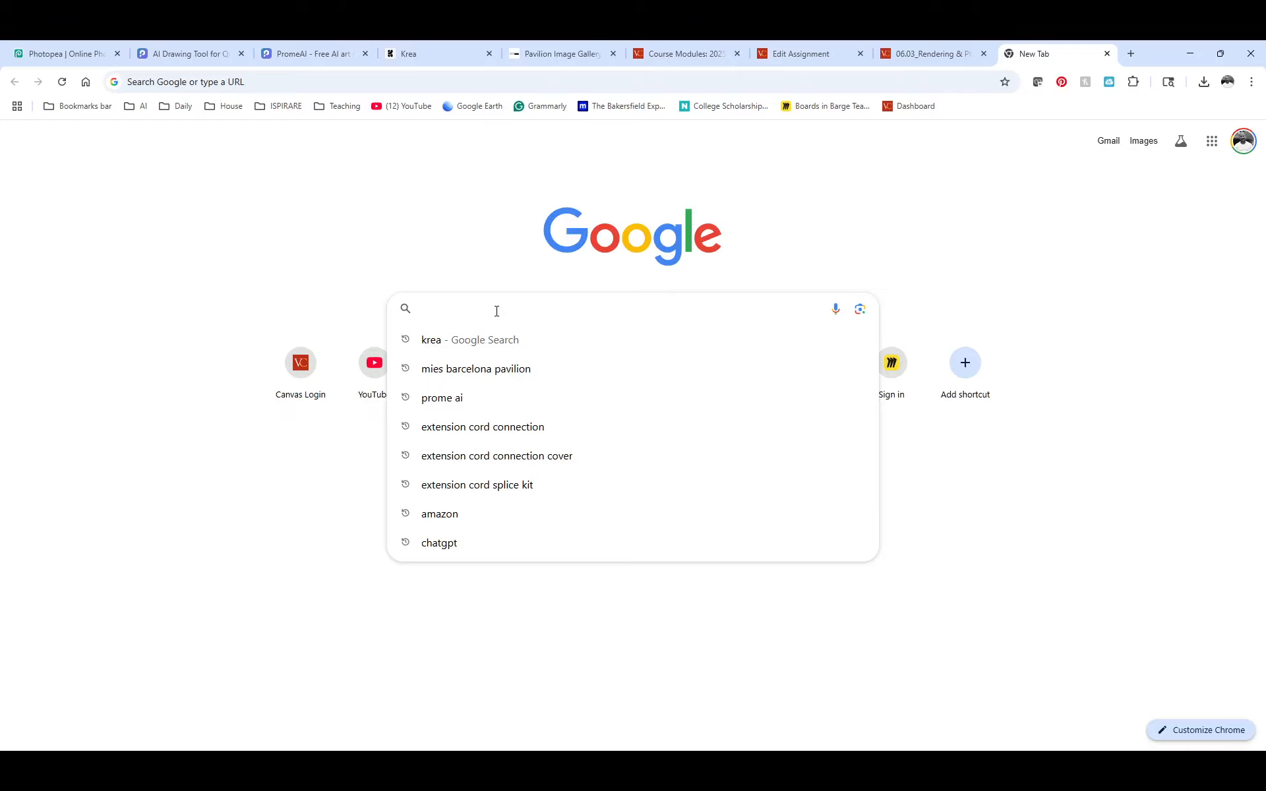
type("van go")
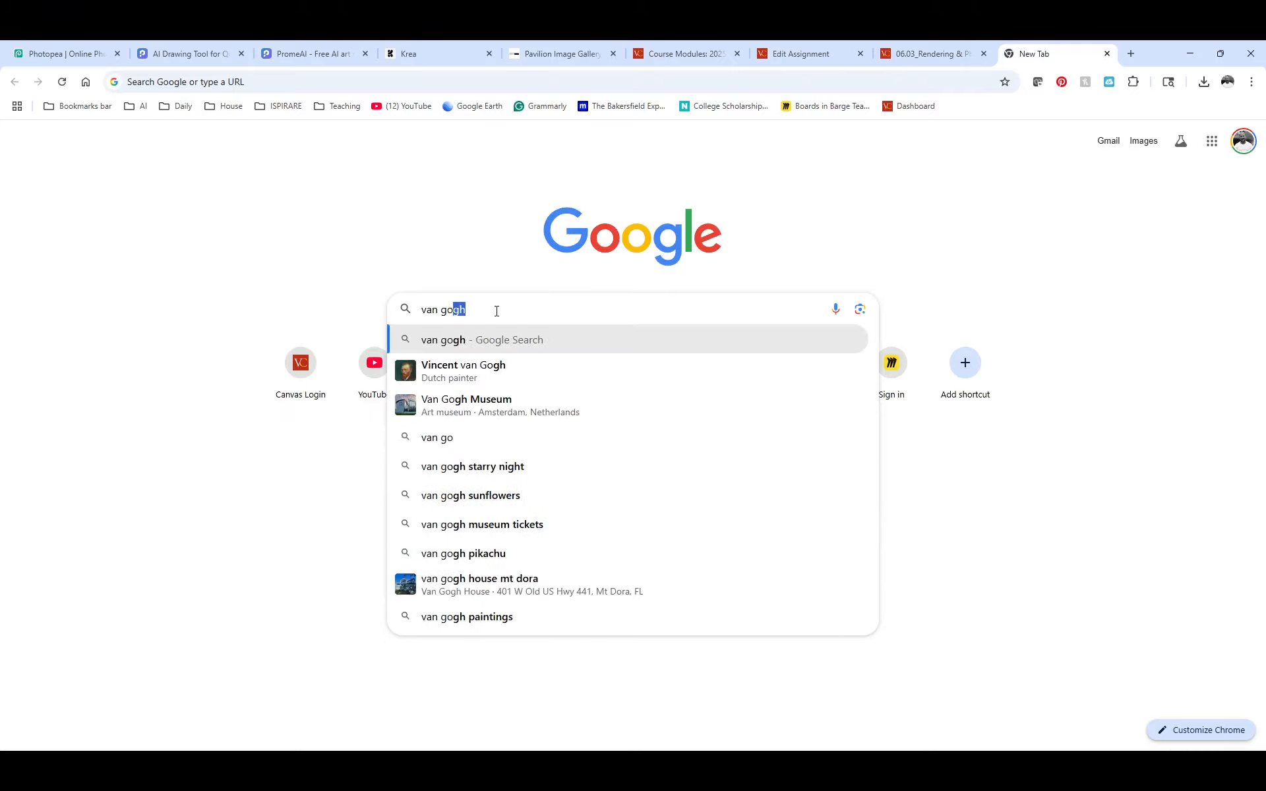
type("gh")
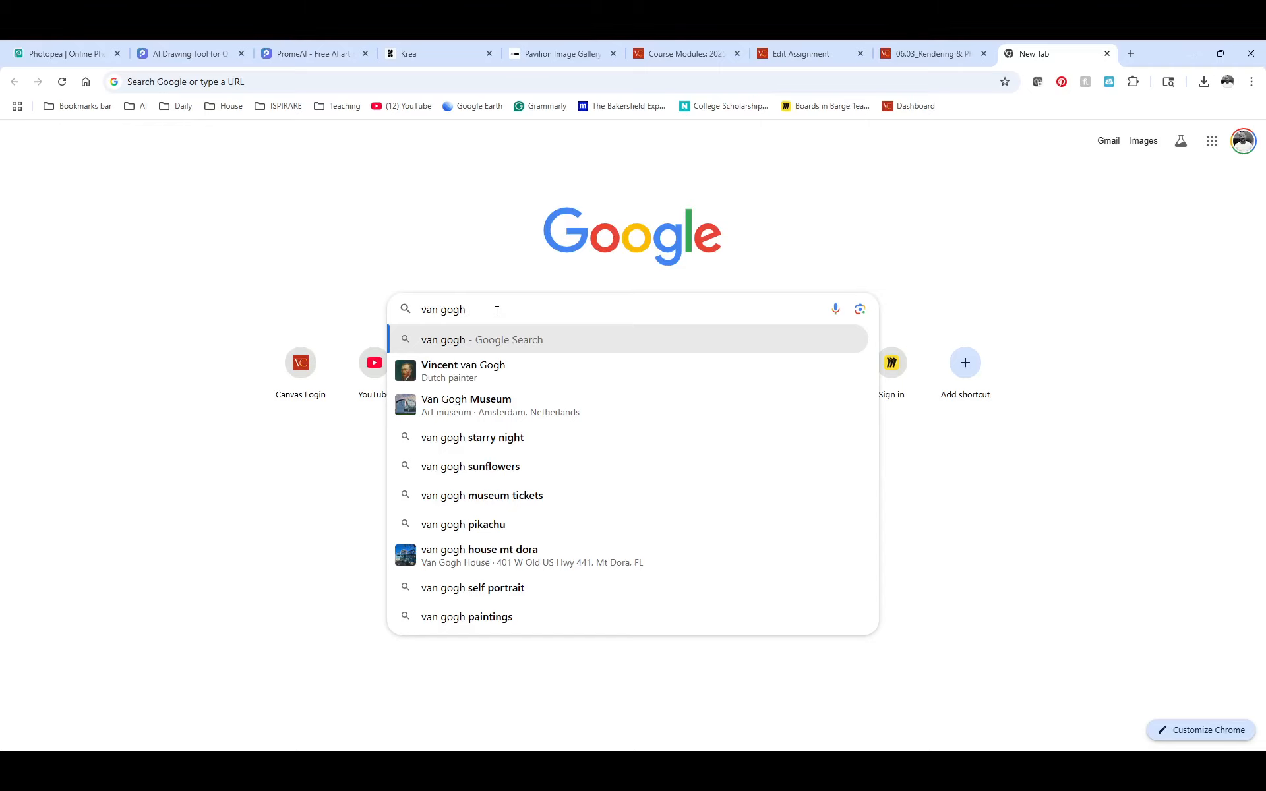
key("Return")
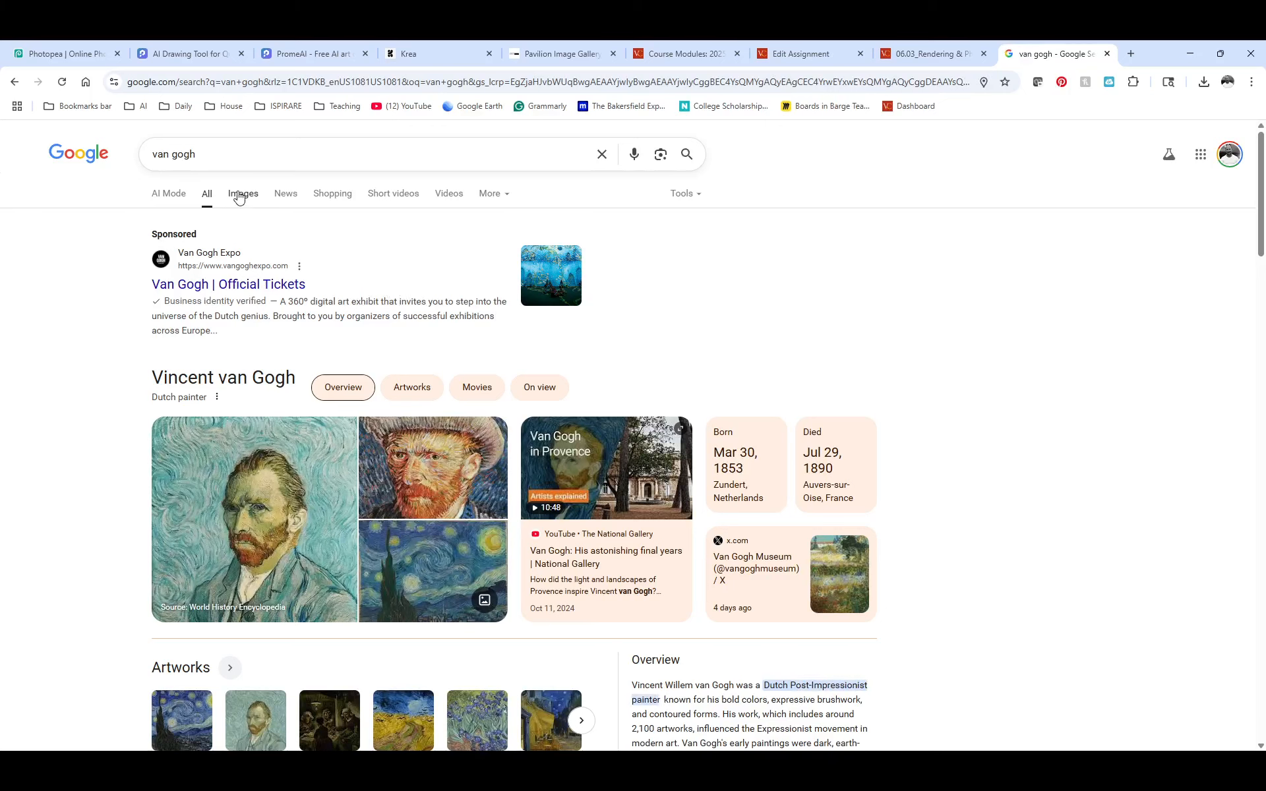
left_click(239, 196)
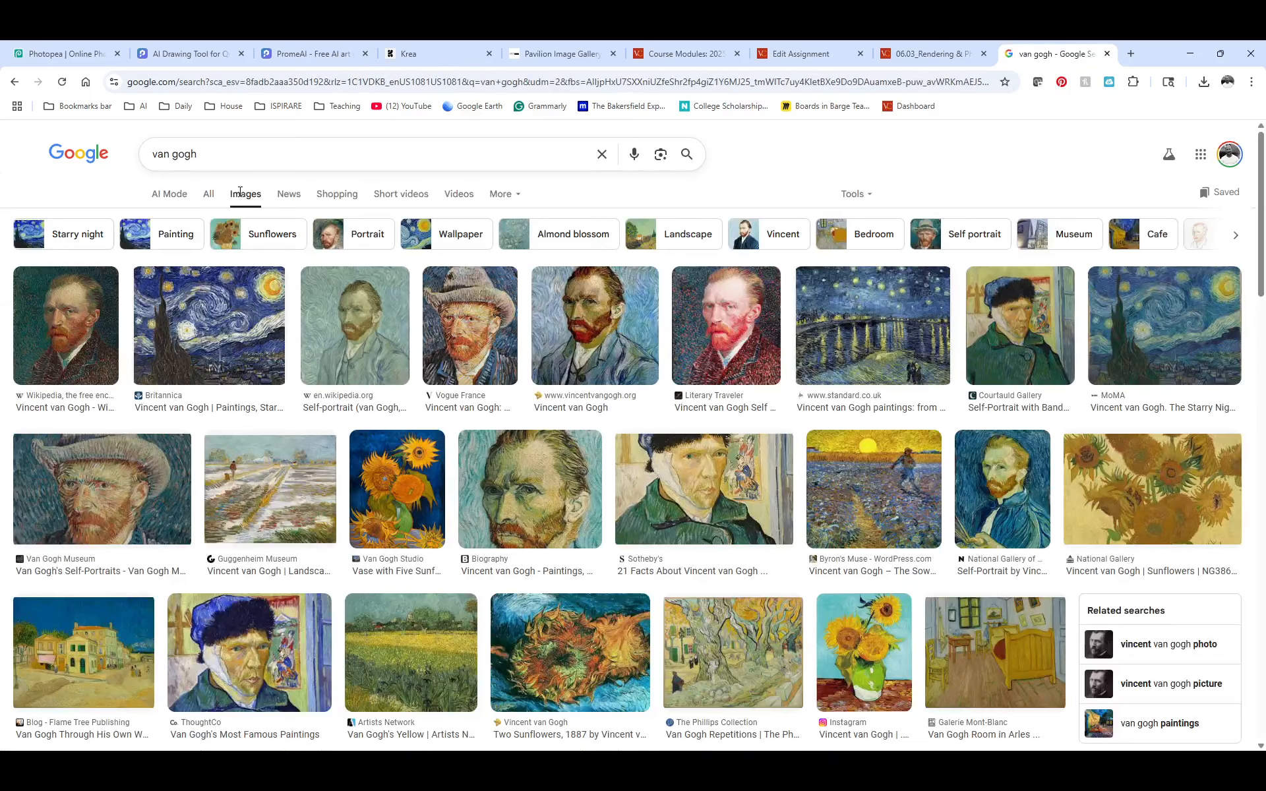
left_click(243, 335)
left_click(942, 395)
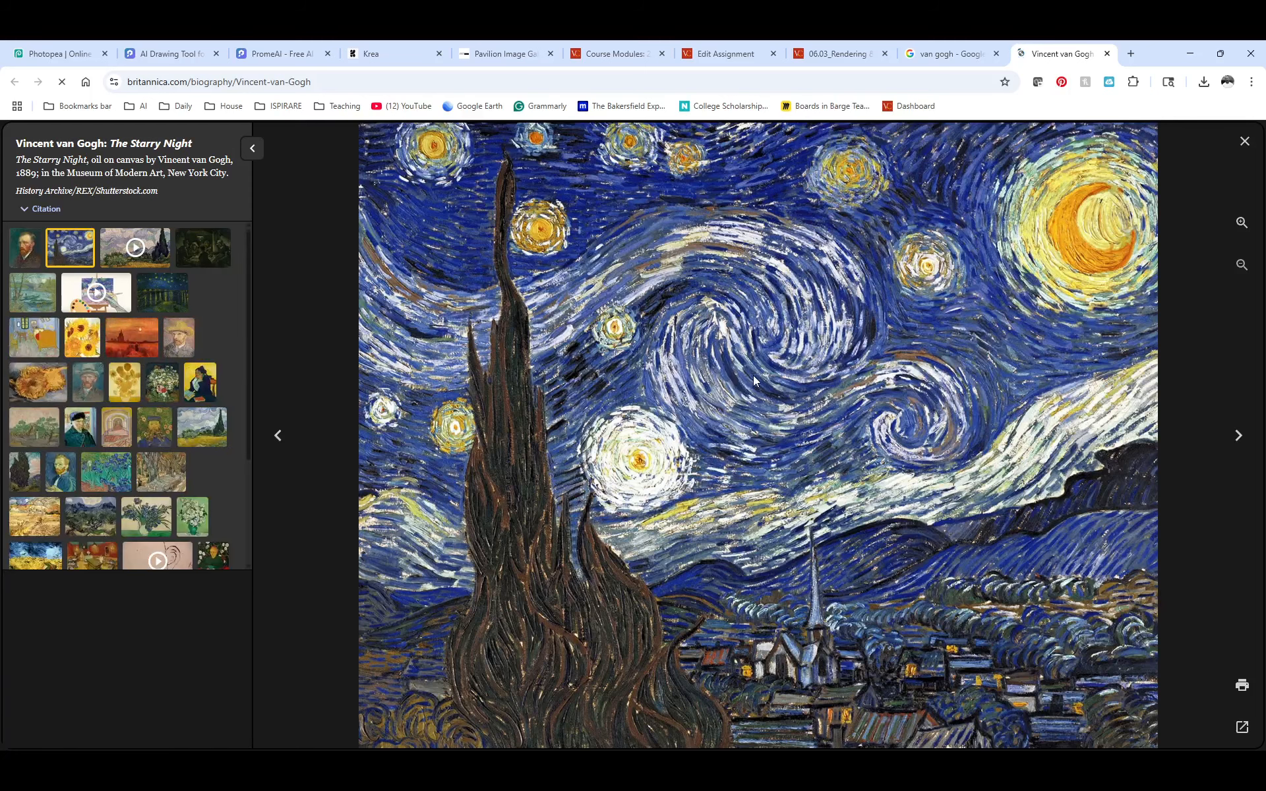
right_click(752, 375)
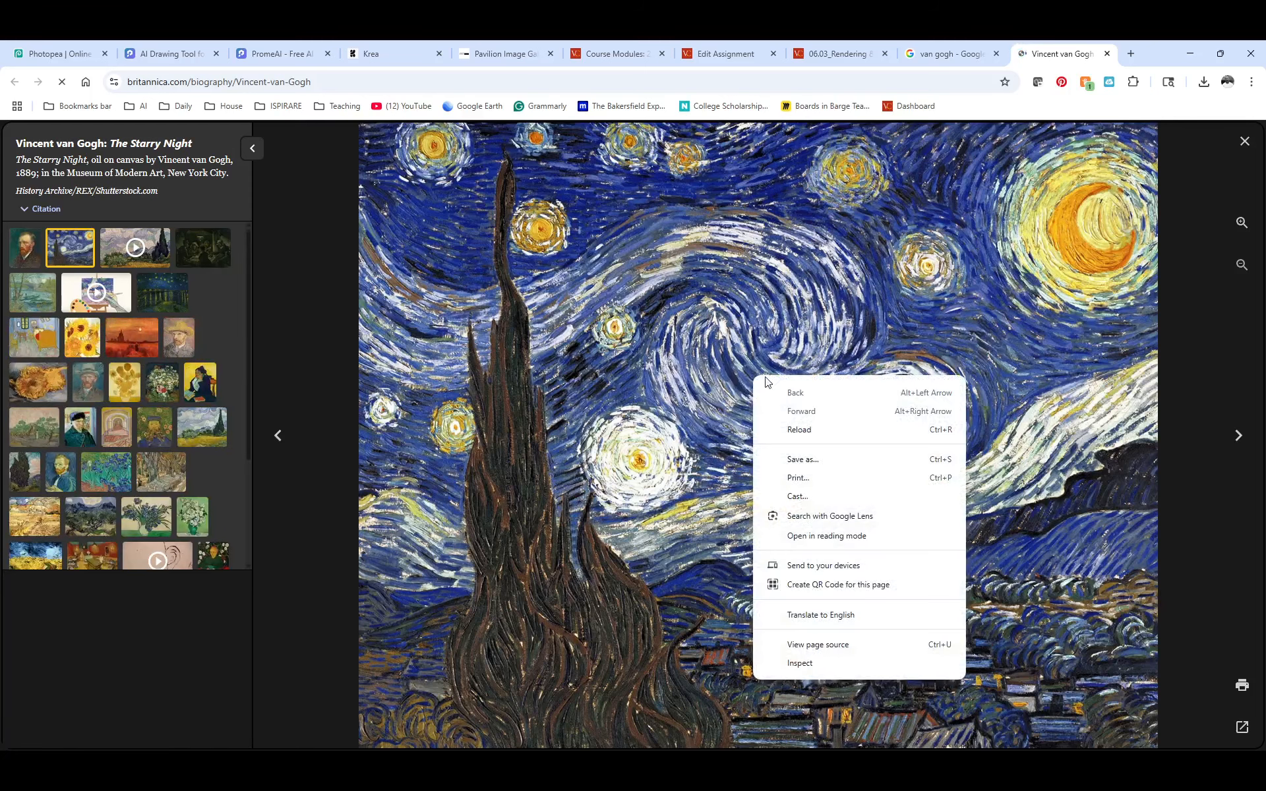
left_click(818, 458)
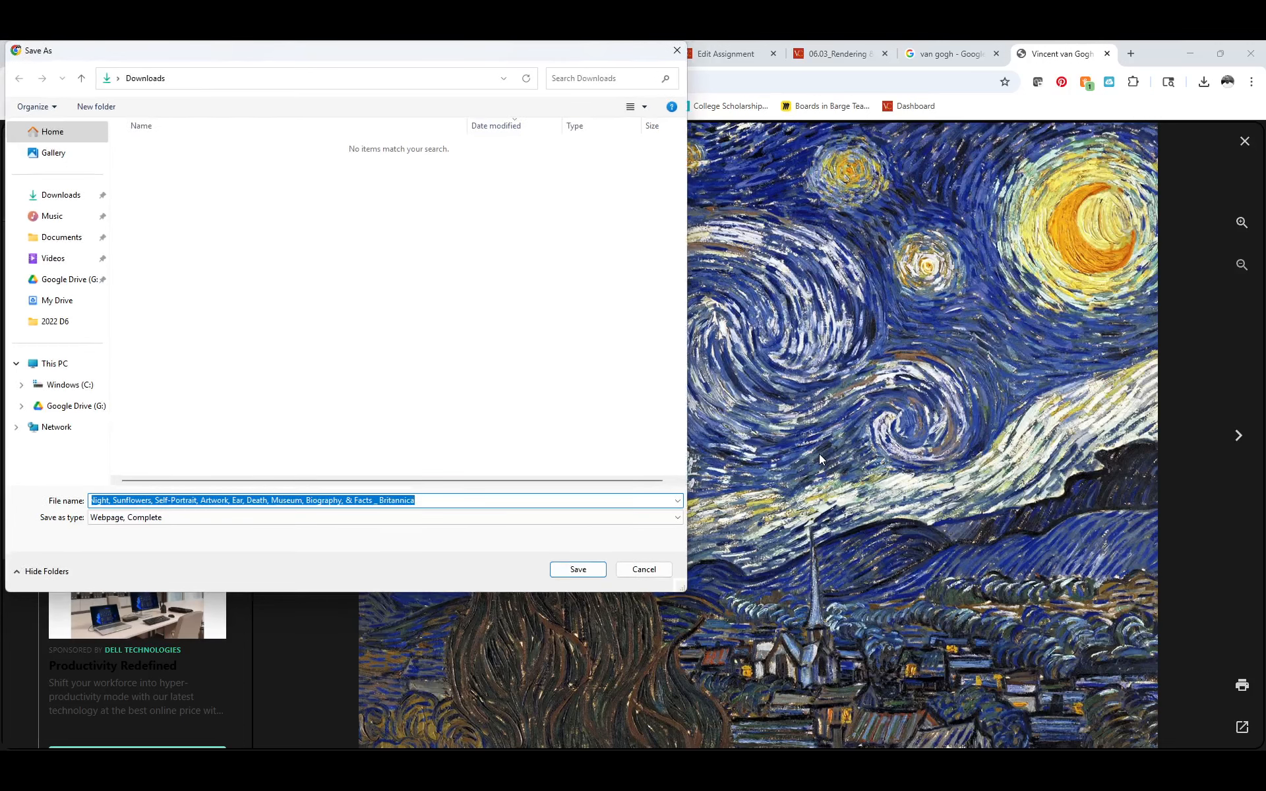
left_click(634, 569)
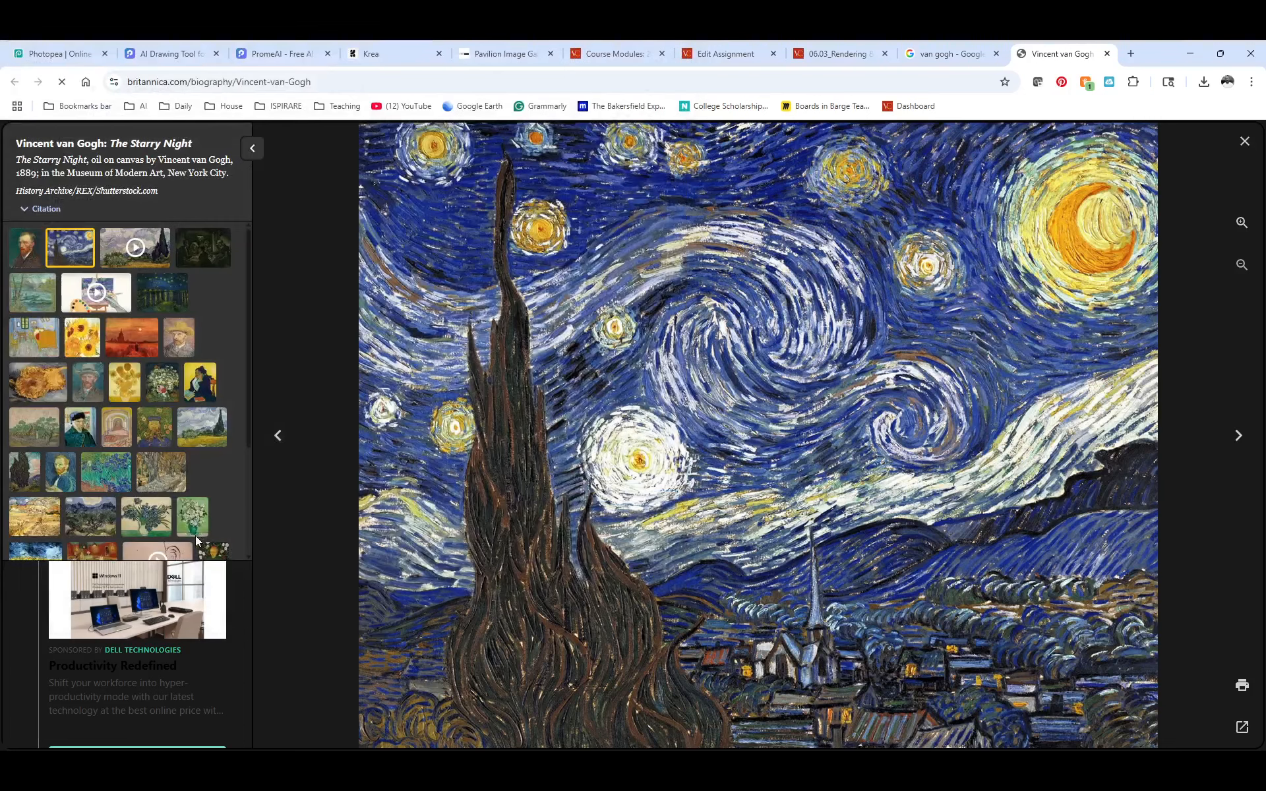
Capture most of the displayed Starry Night painting as a rectangular snip with the Snipping Tool
mouse_move(531, 745)
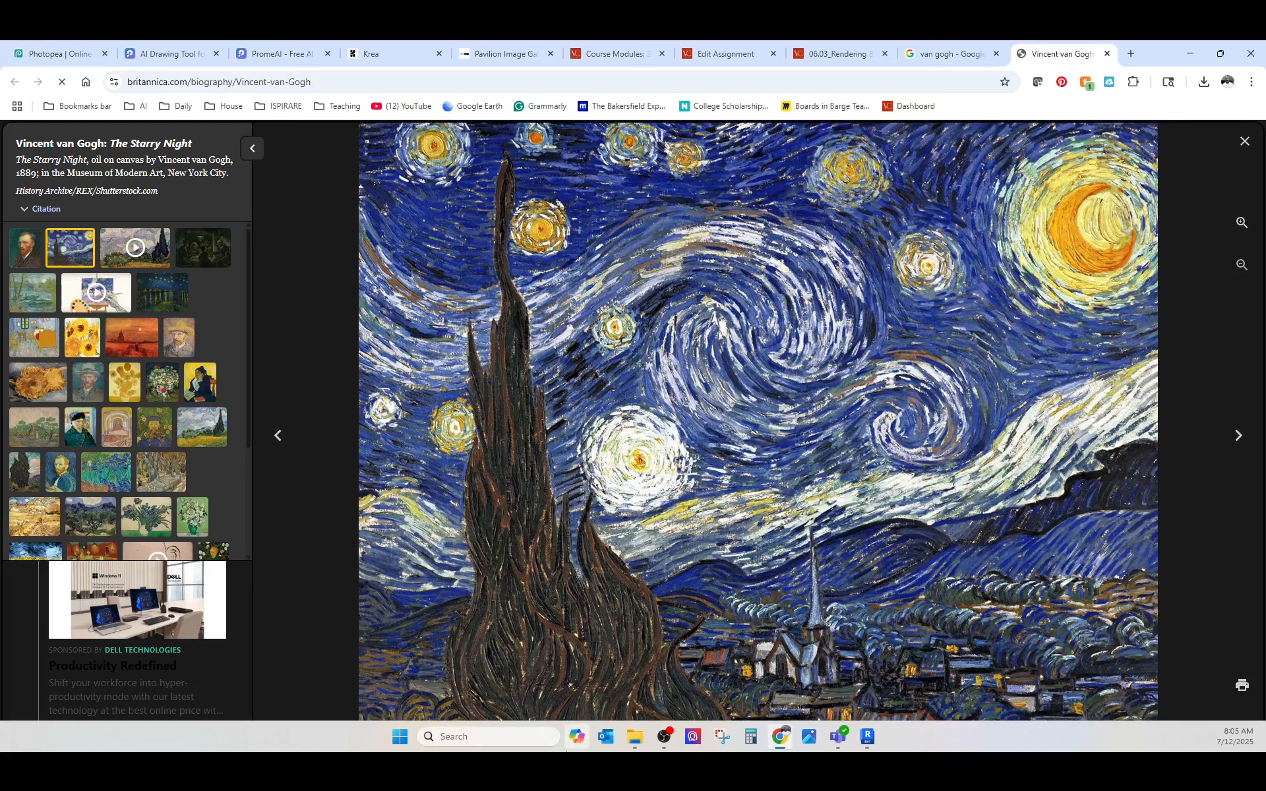
left_click(718, 738)
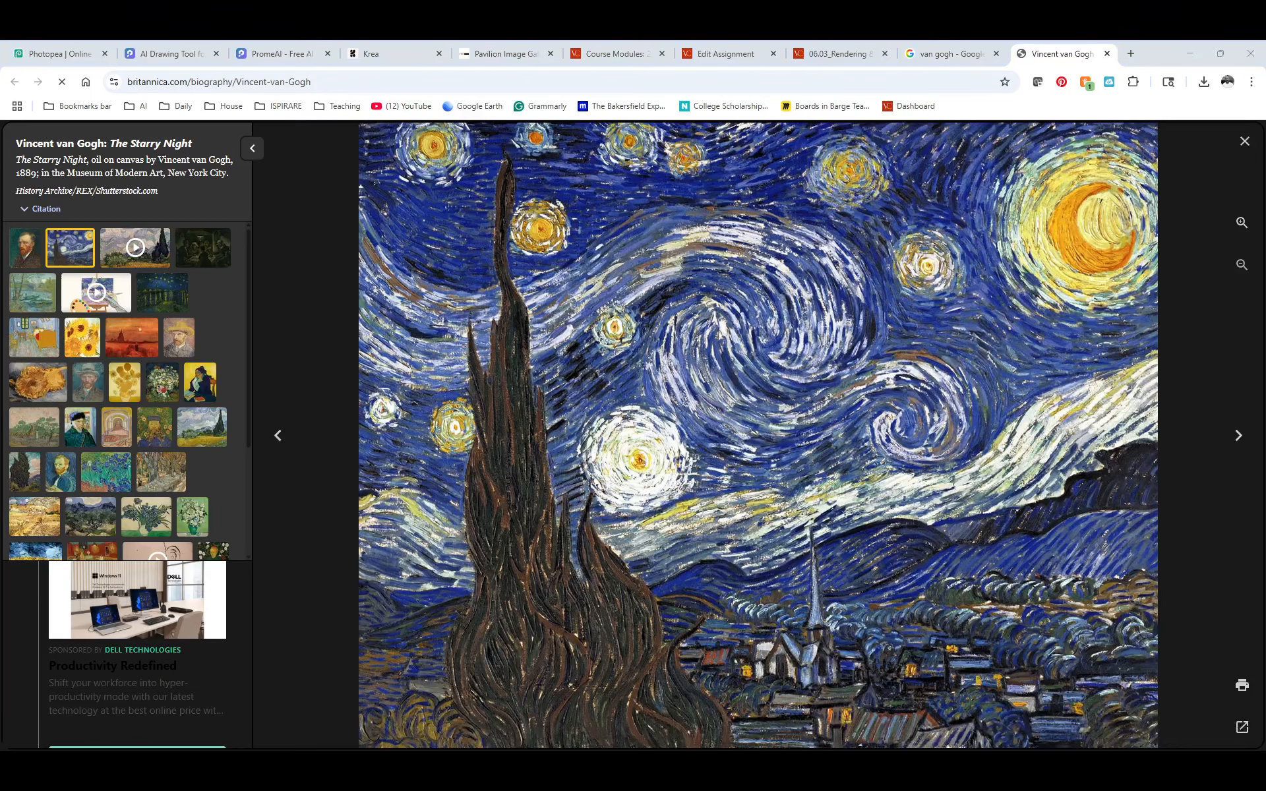
left_click_drag(0, 285, 60, 140)
left_click(59, 167)
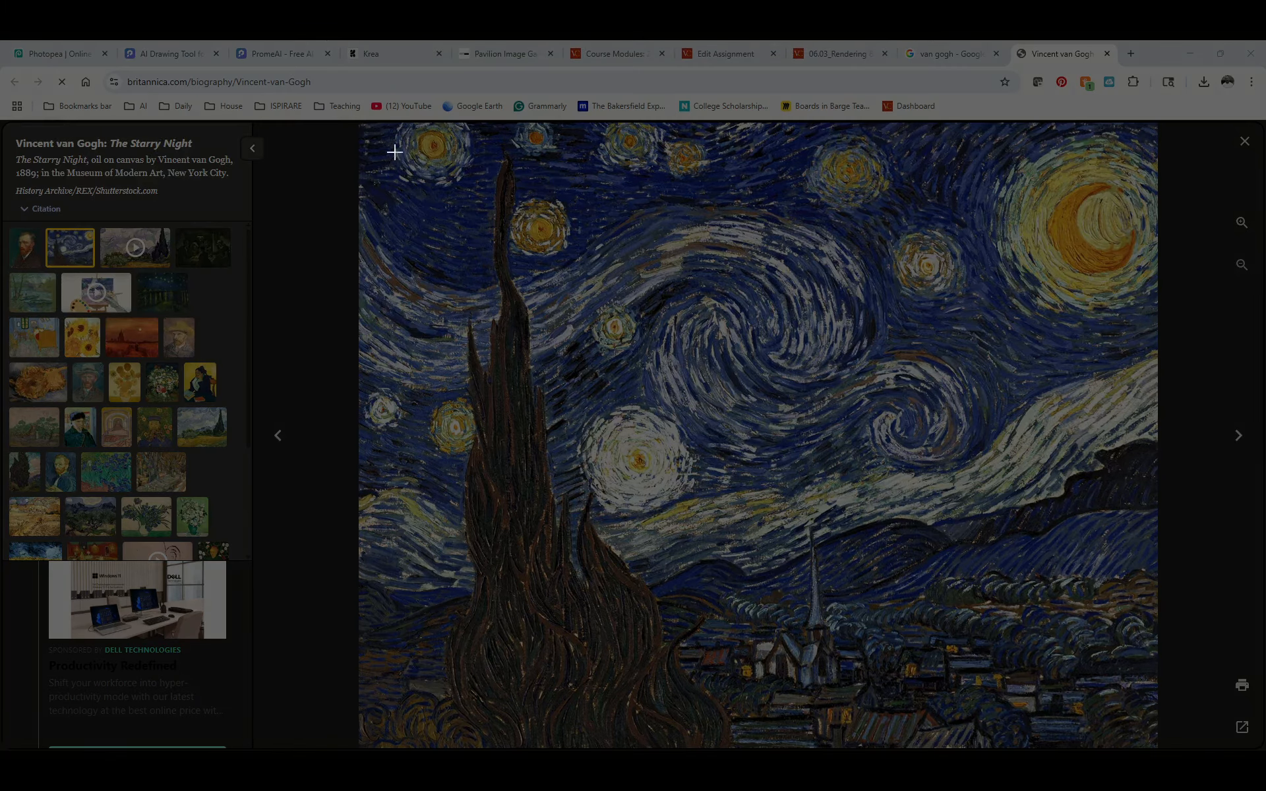
mouse_move(370, 136)
left_mouse_down()
mouse_move(454, 290)
mouse_move(1090, 729)
mouse_move(1154, 715)
left_mouse_up()
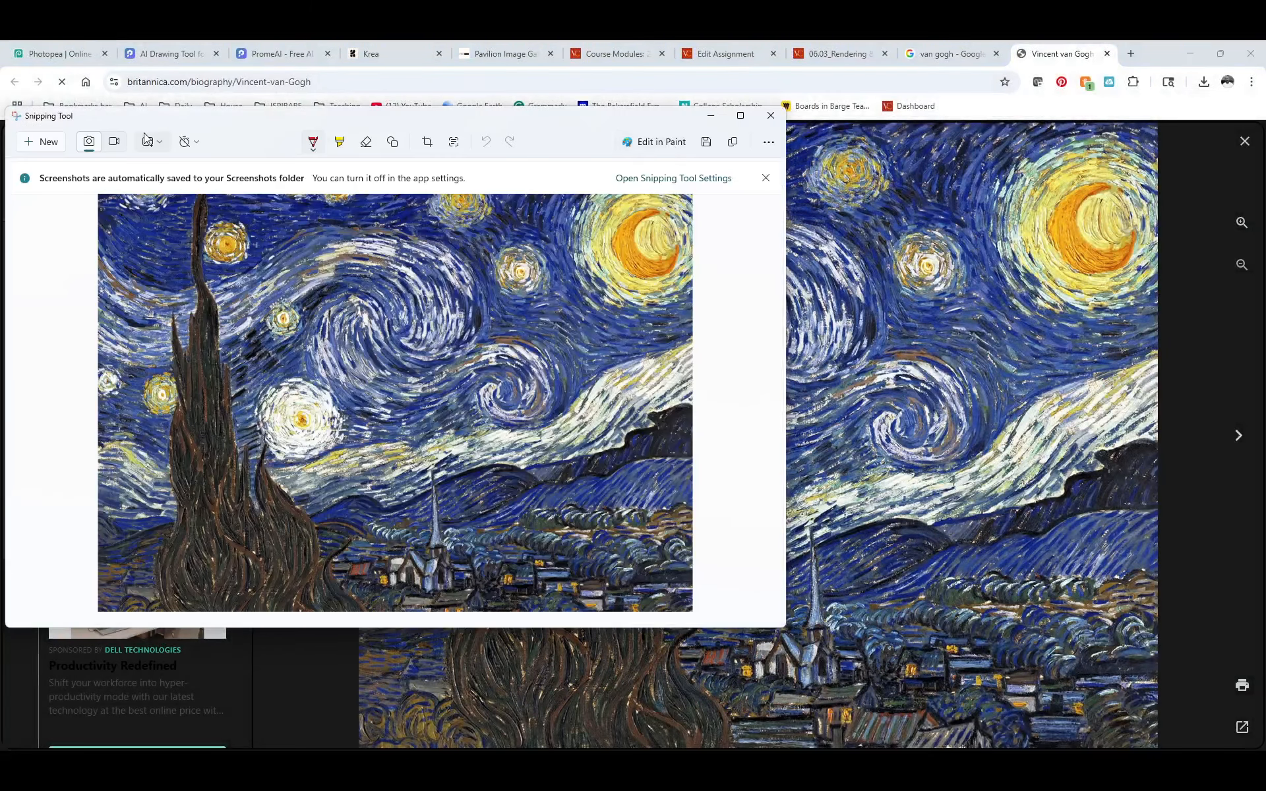
Save the snip as a PNG named "Starry night" in Downloads and return to PromeAI's Sketch Rendering page
left_click(706, 142)
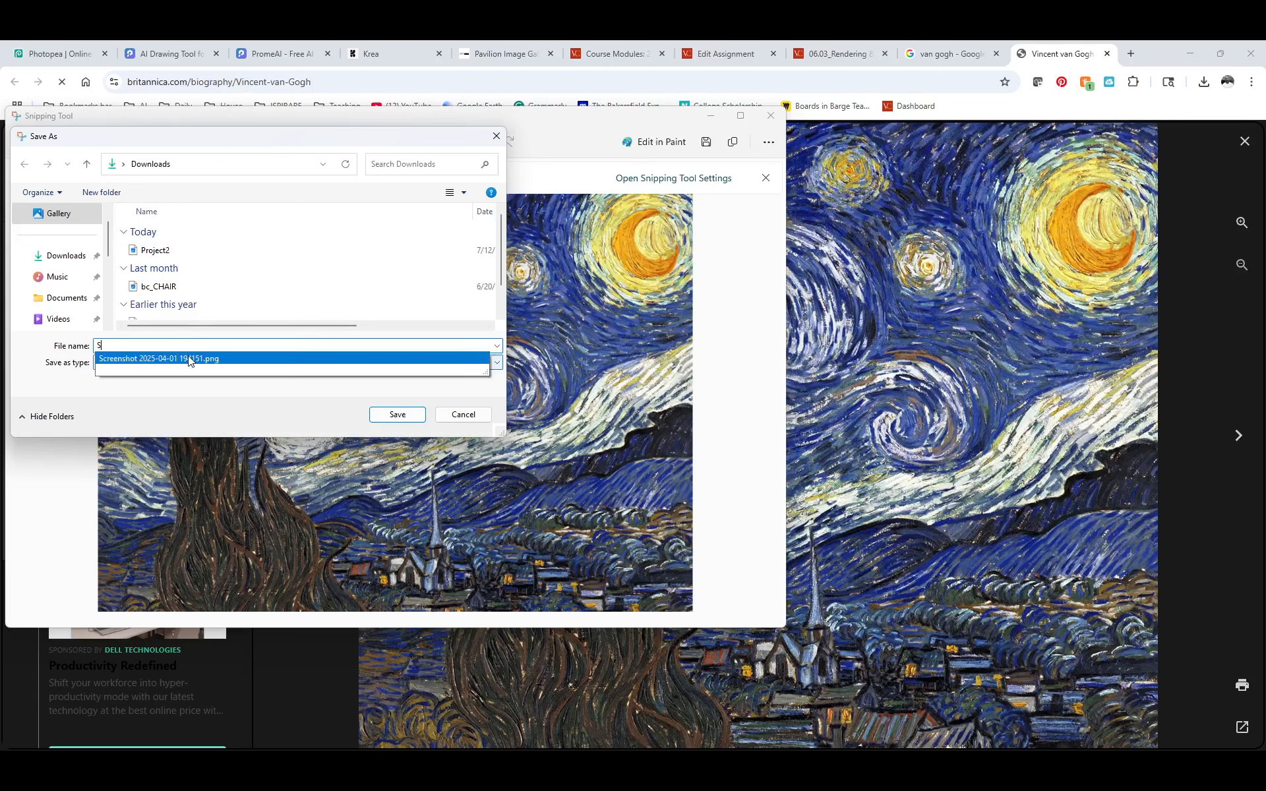
type("St")
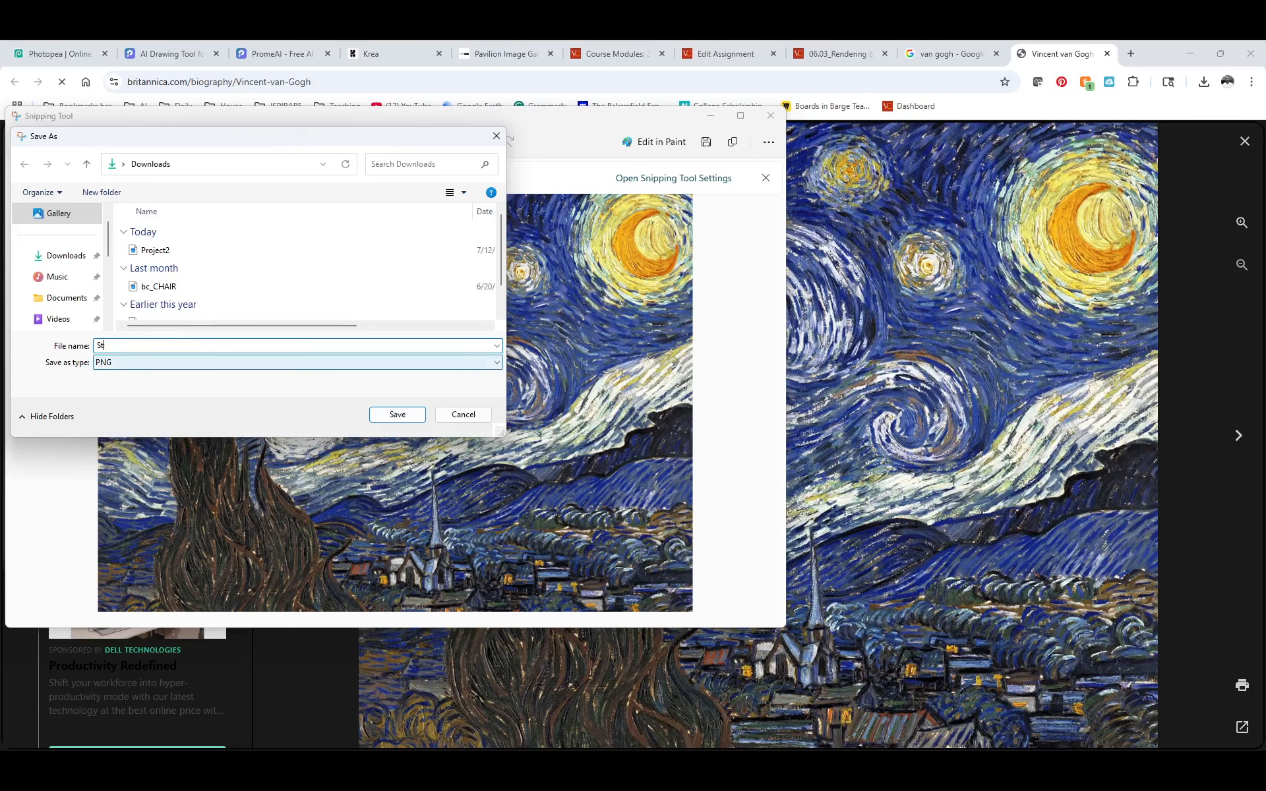
type("raarry n")
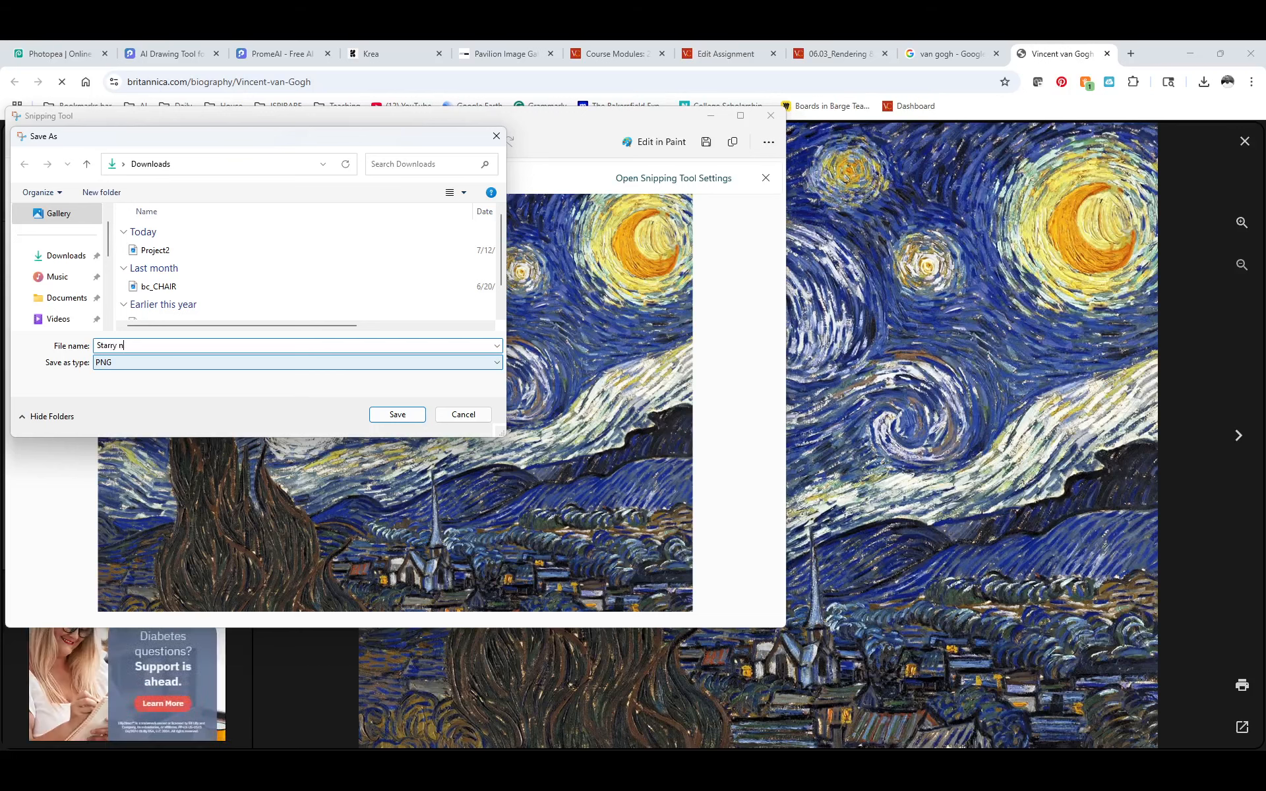
type("ight")
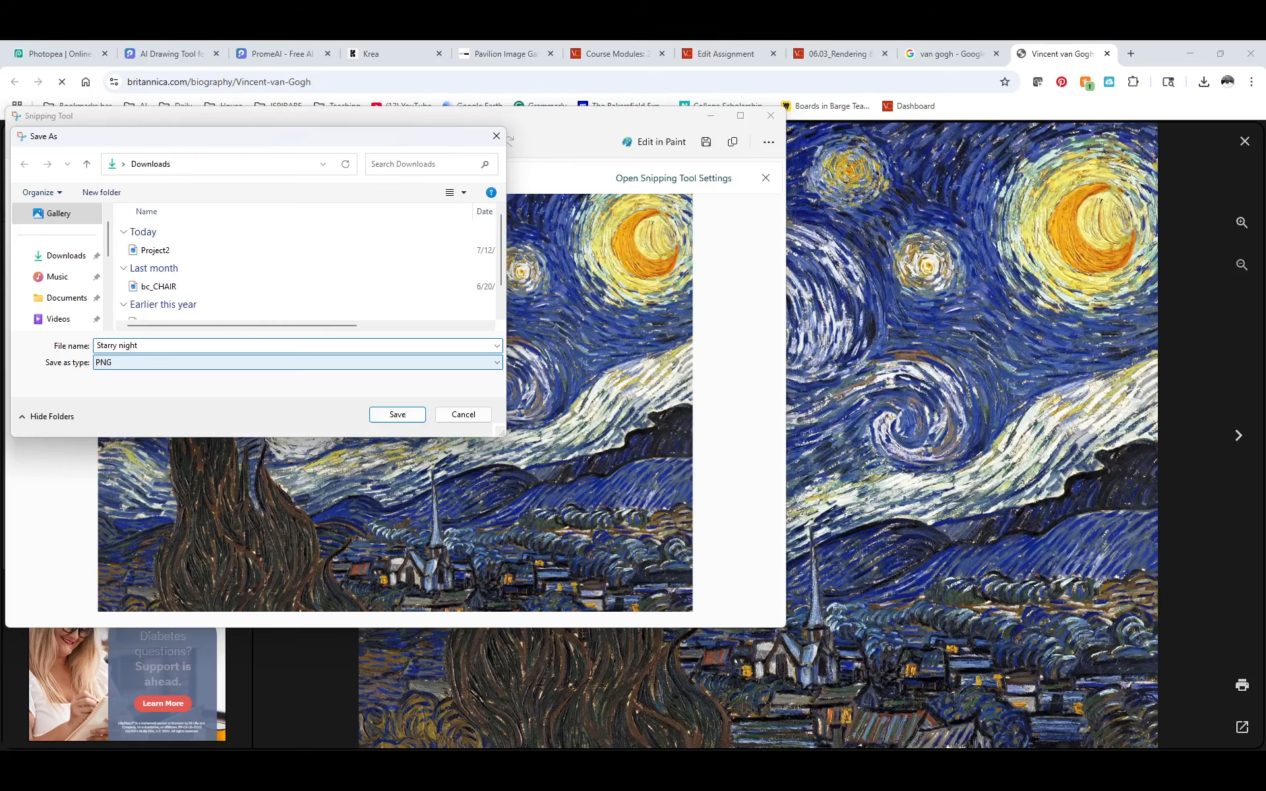
key("Return")
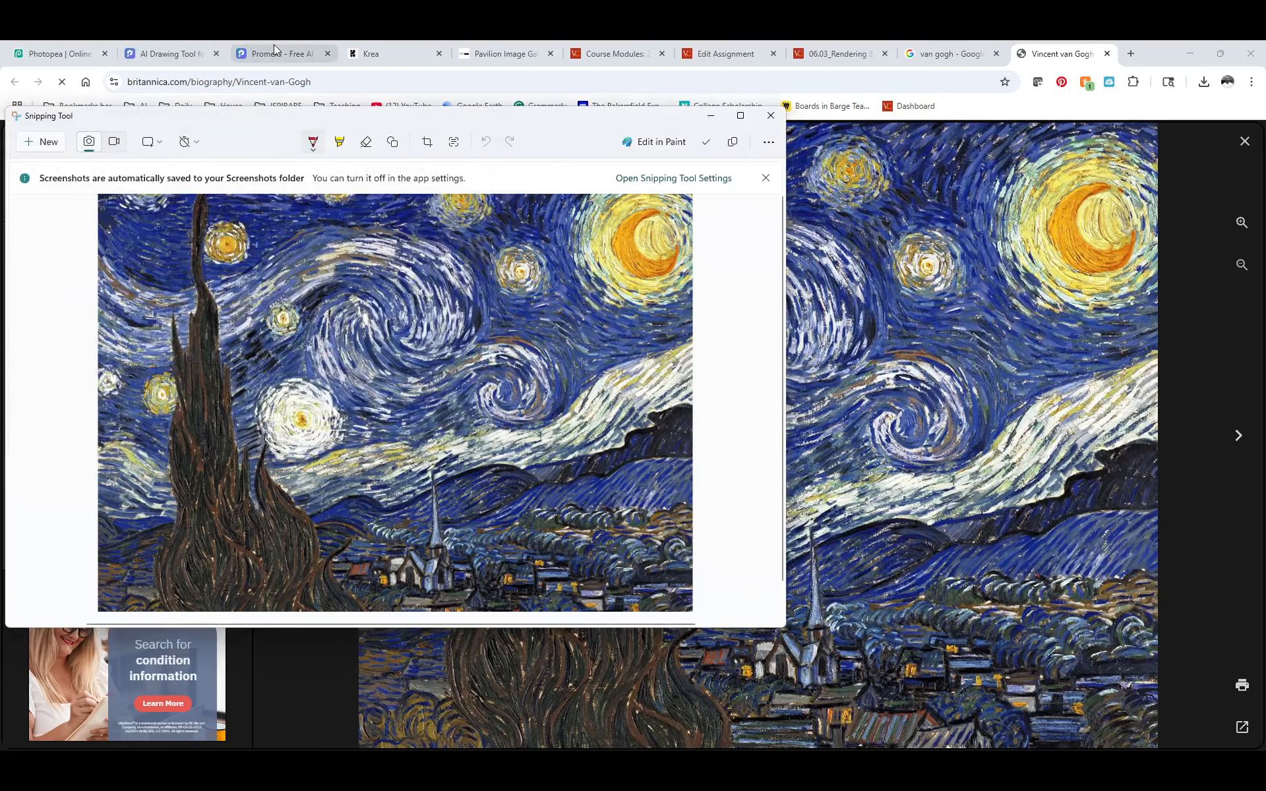
left_click(179, 53)
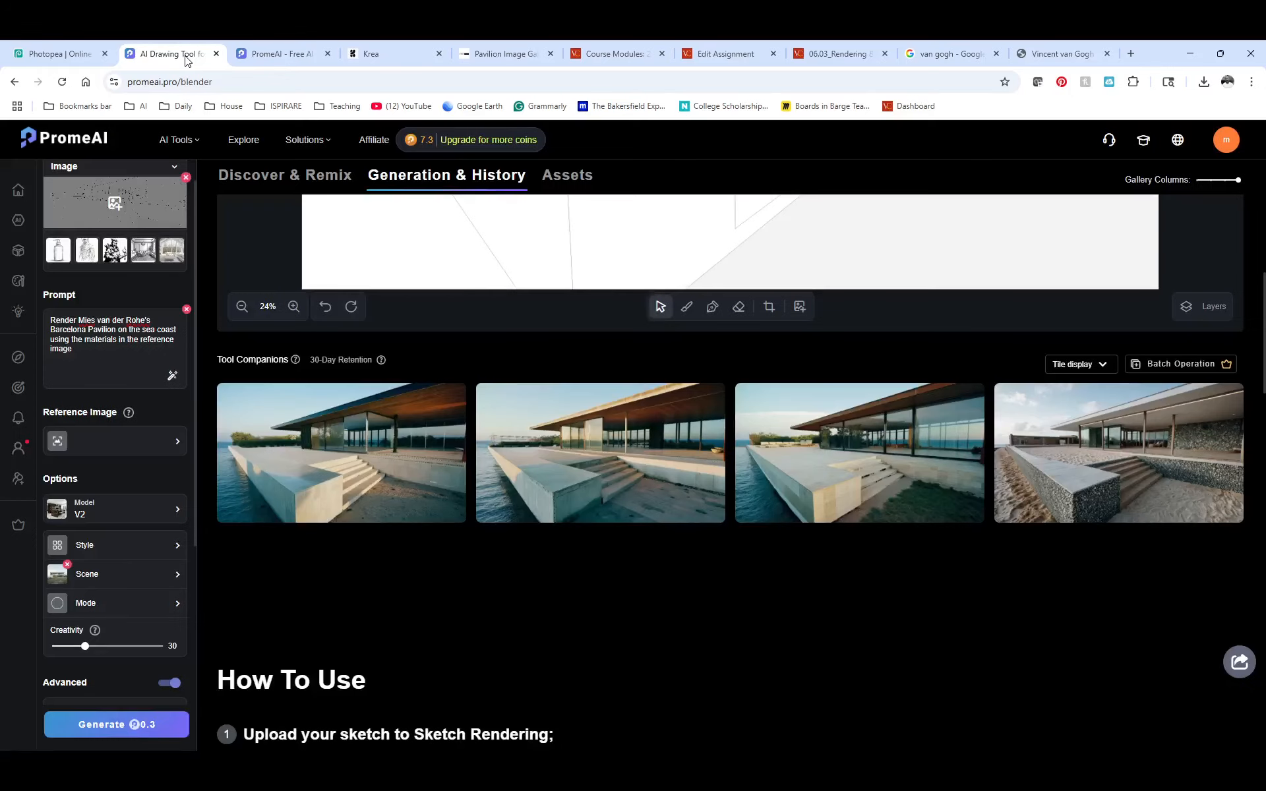
Upload the Starry night PNG from Downloads as the reference image
left_click(108, 451)
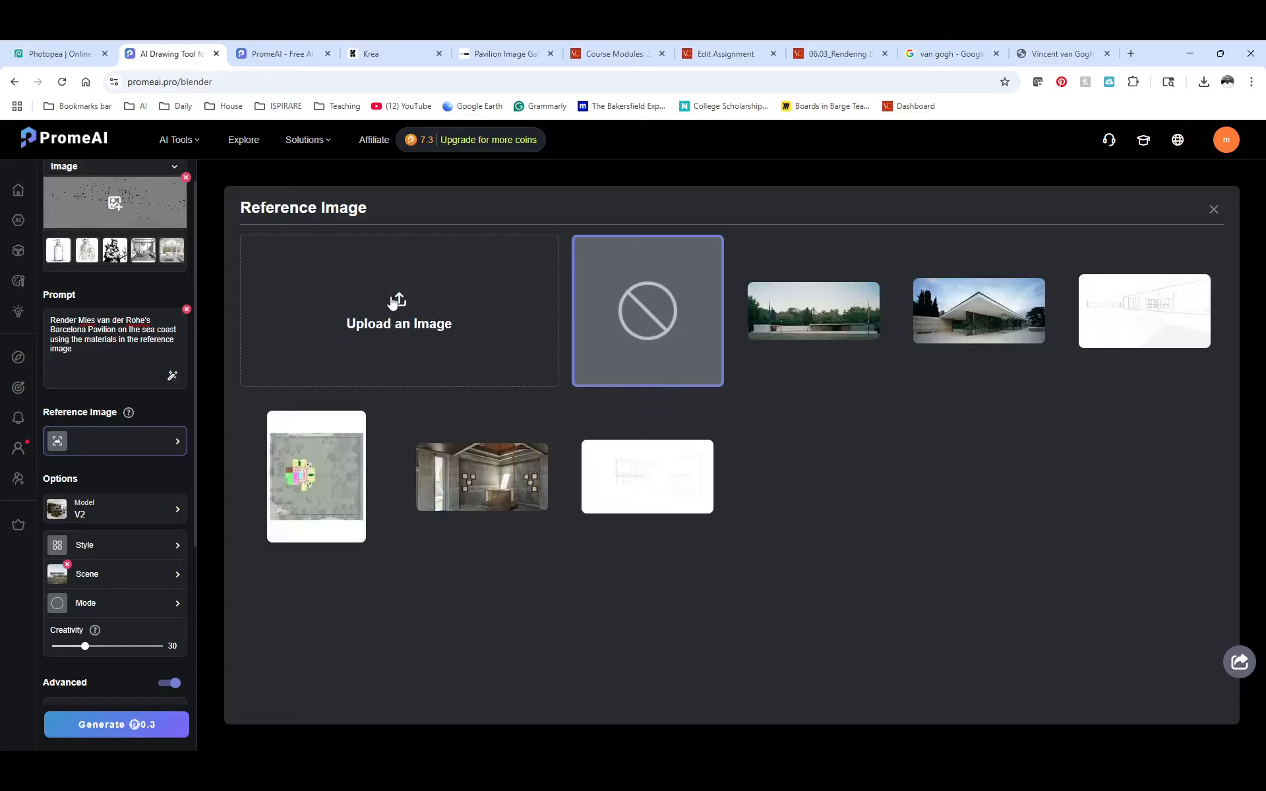
left_click(393, 302)
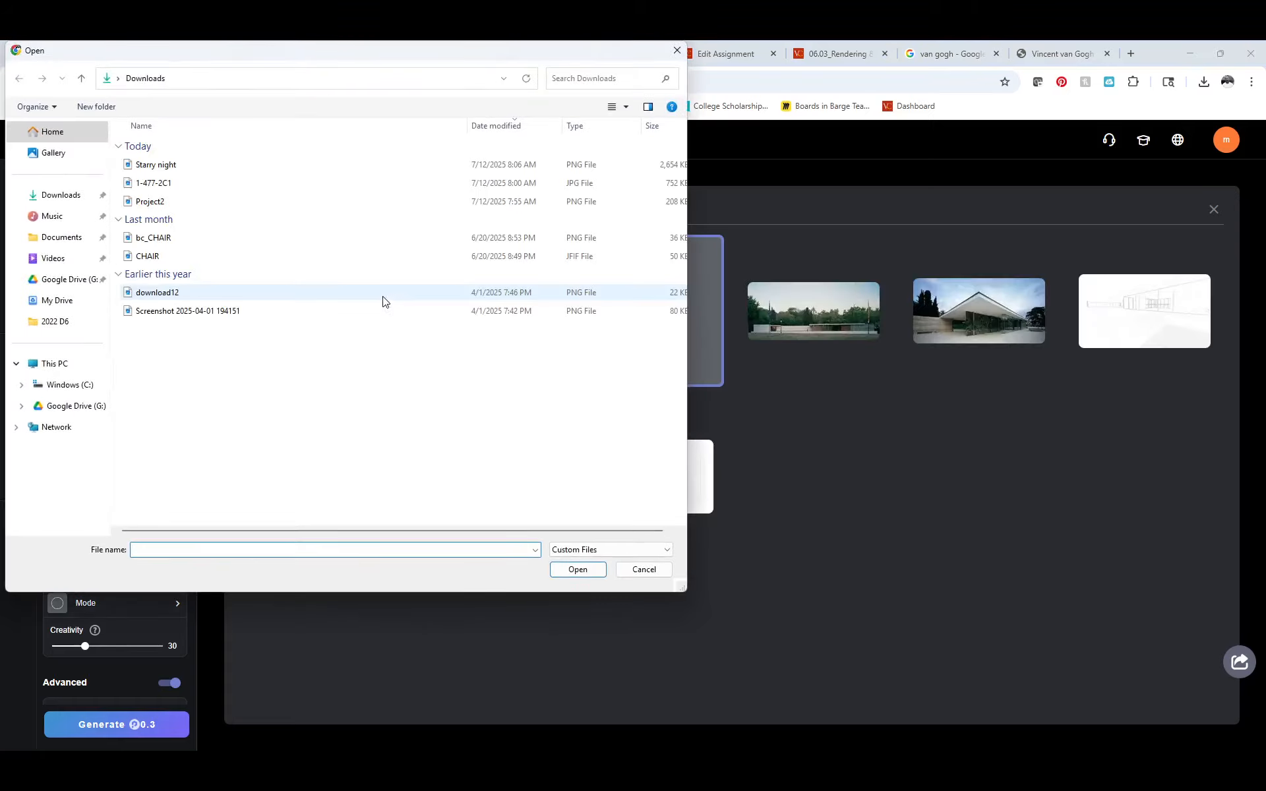
left_click(156, 166)
left_click(578, 569)
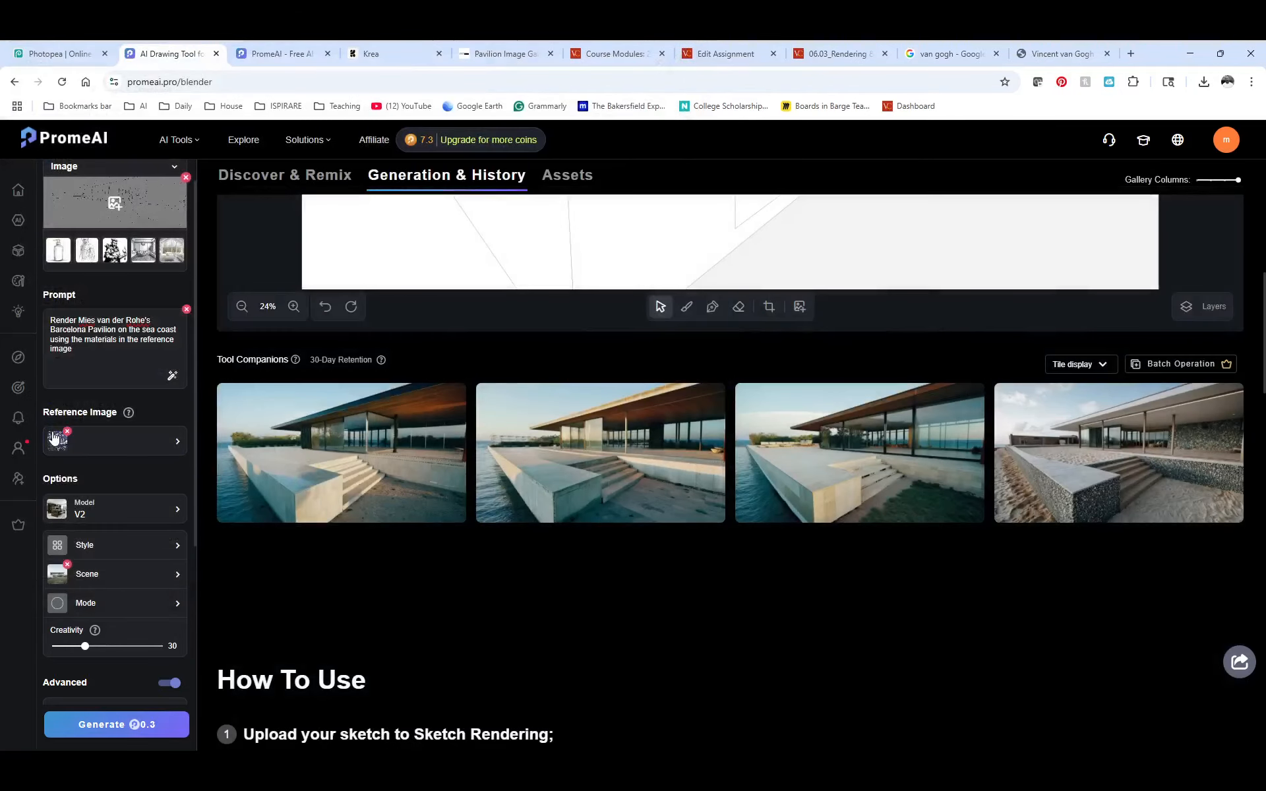
scroll(422, 435, "up", 7)
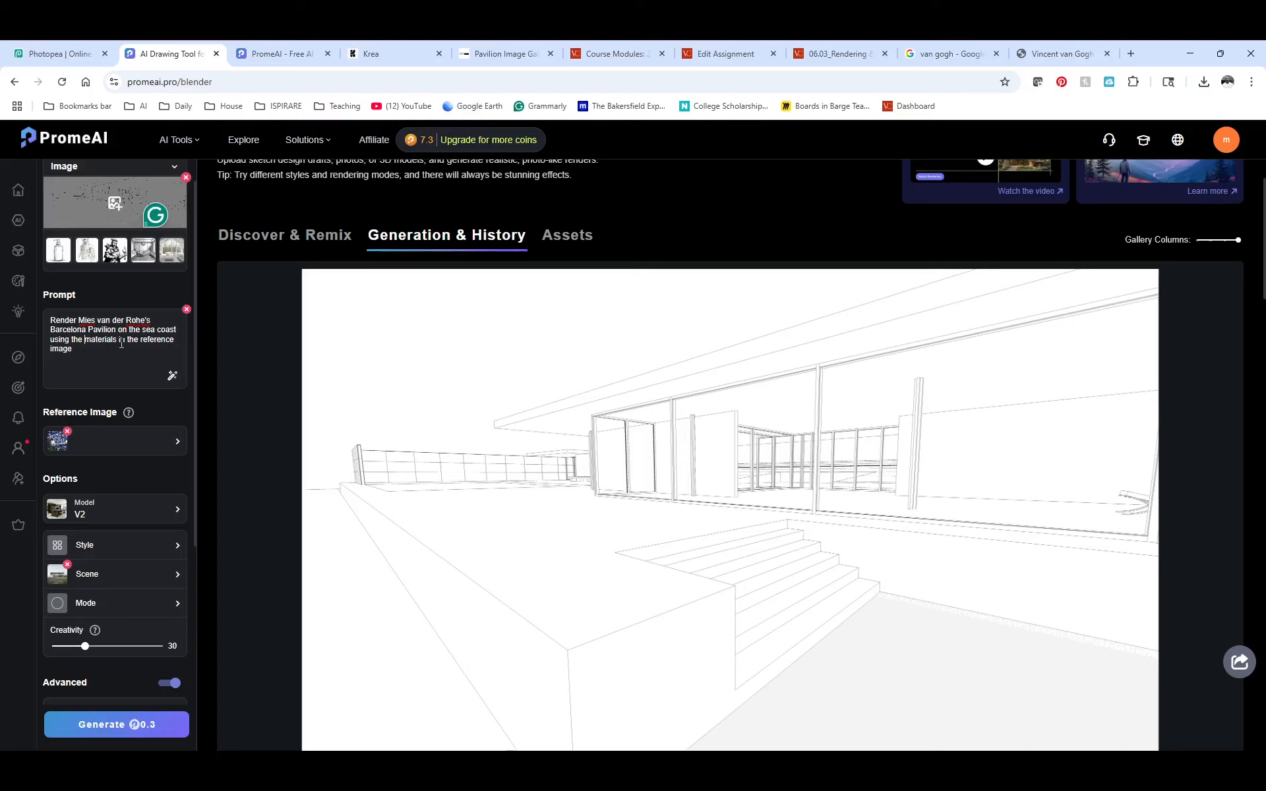
Change the prompt's ending after "using the materials" to "from the original project, but use colors from the reference image"
left_click_drag(119, 339, 180, 350)
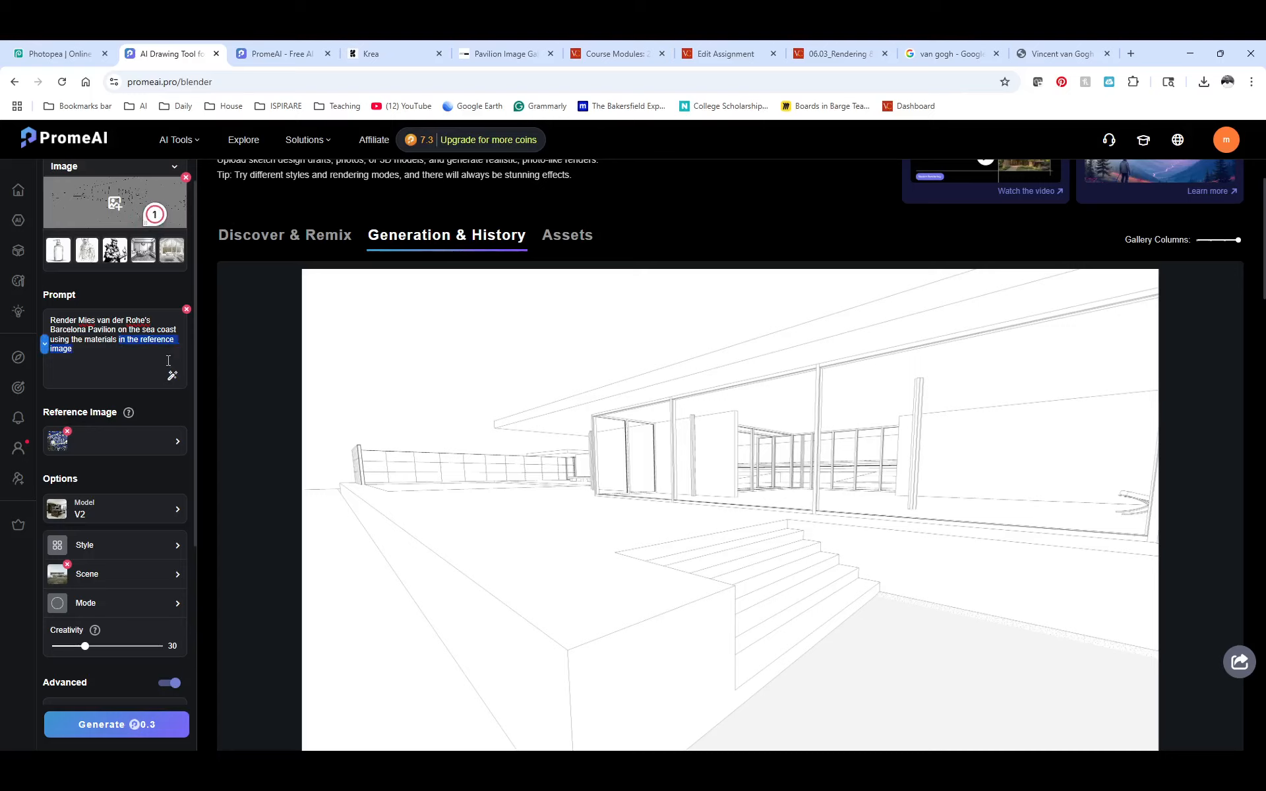
type("from the ")
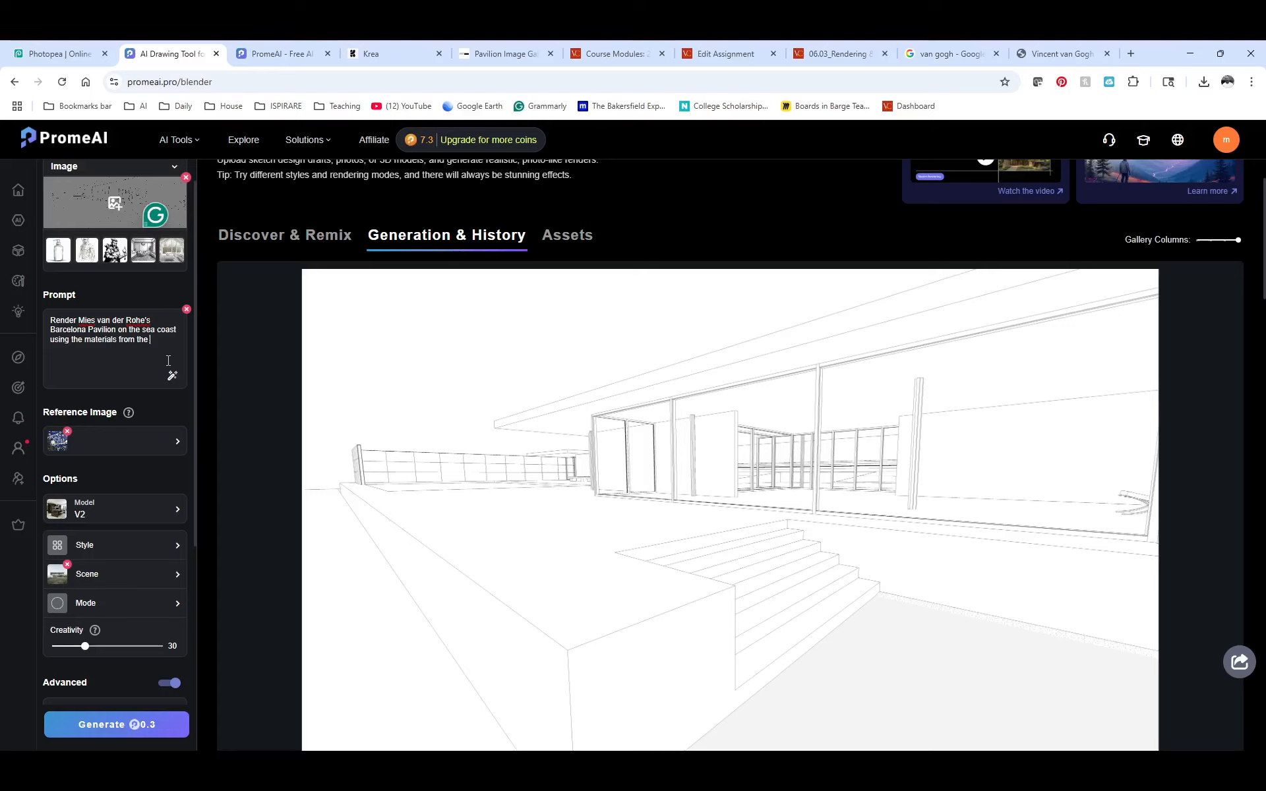
type("original poroject, but use colors from")
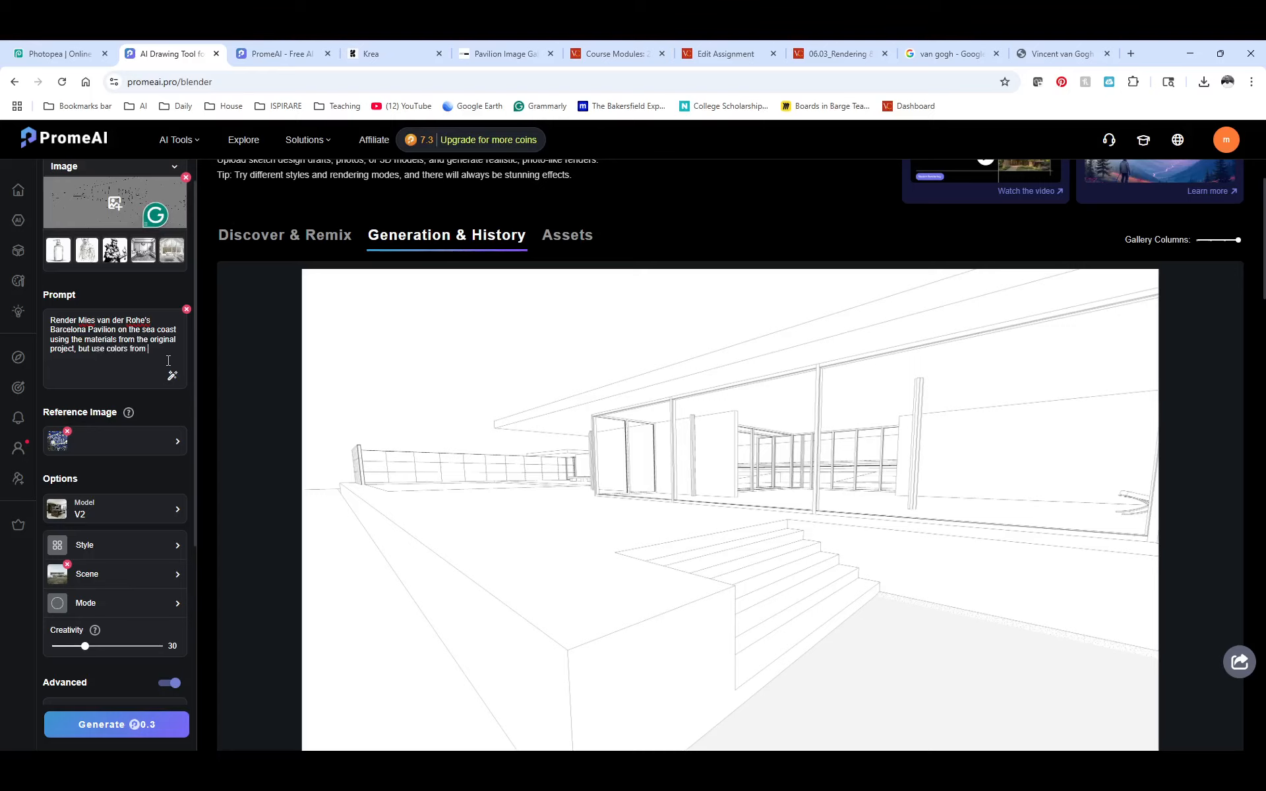
type("the reference imaghe")
scroll(97, 339, "up", 1)
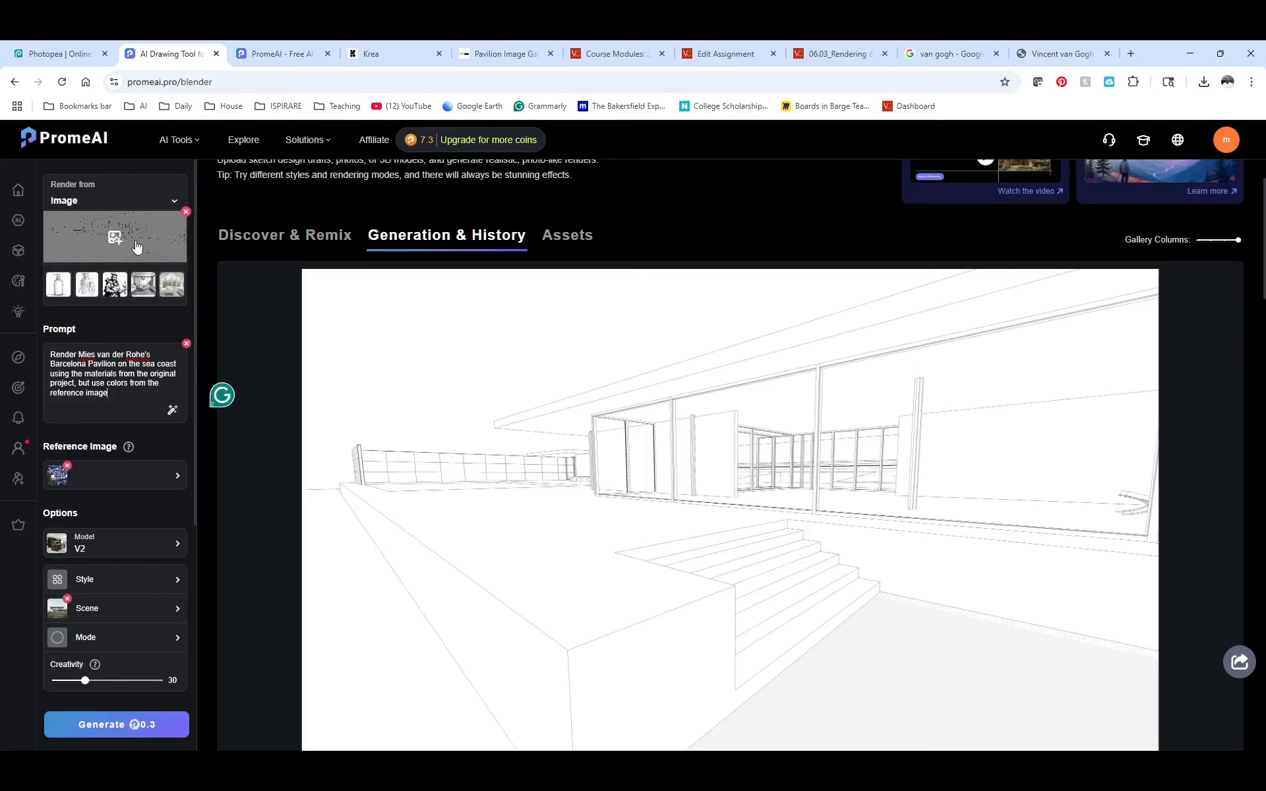
Switch the rendering model to V3 and choose the Architectural Realistic photography style
scroll(108, 337, "down", 2)
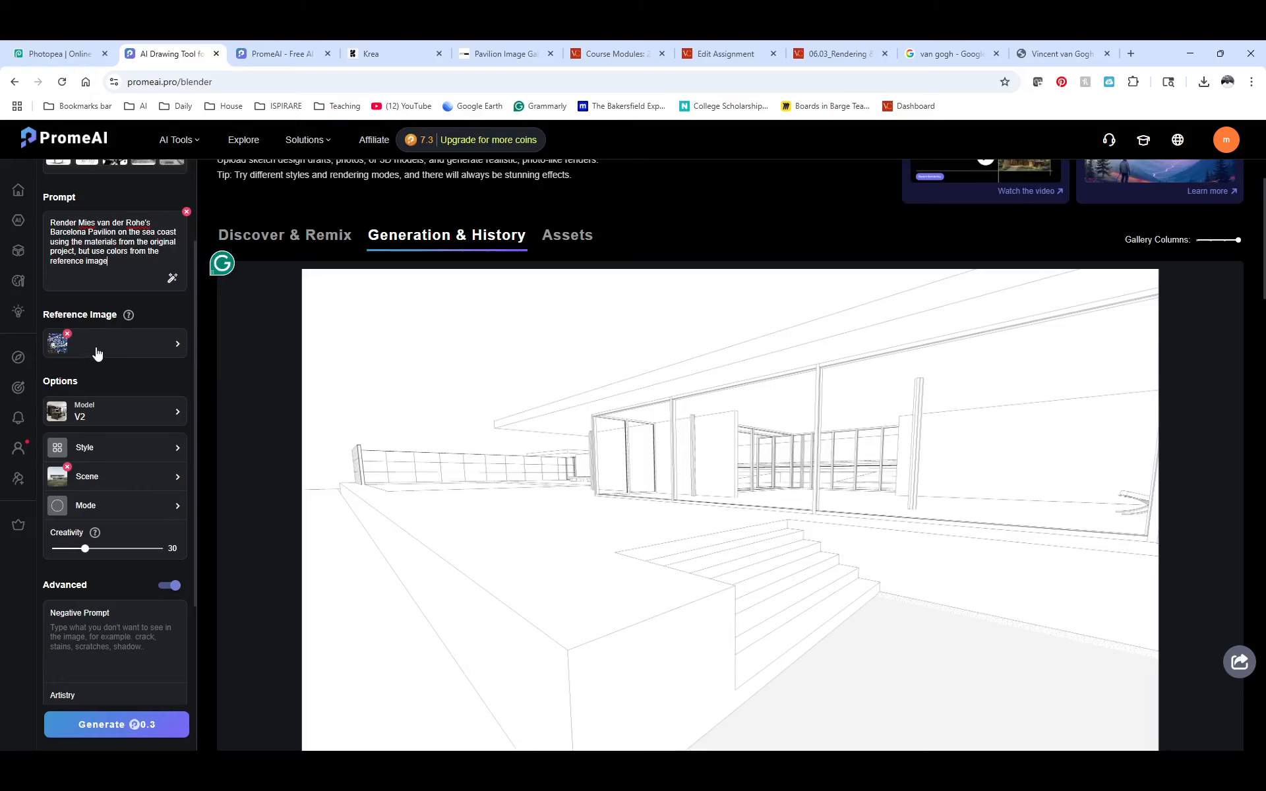
left_click(123, 414)
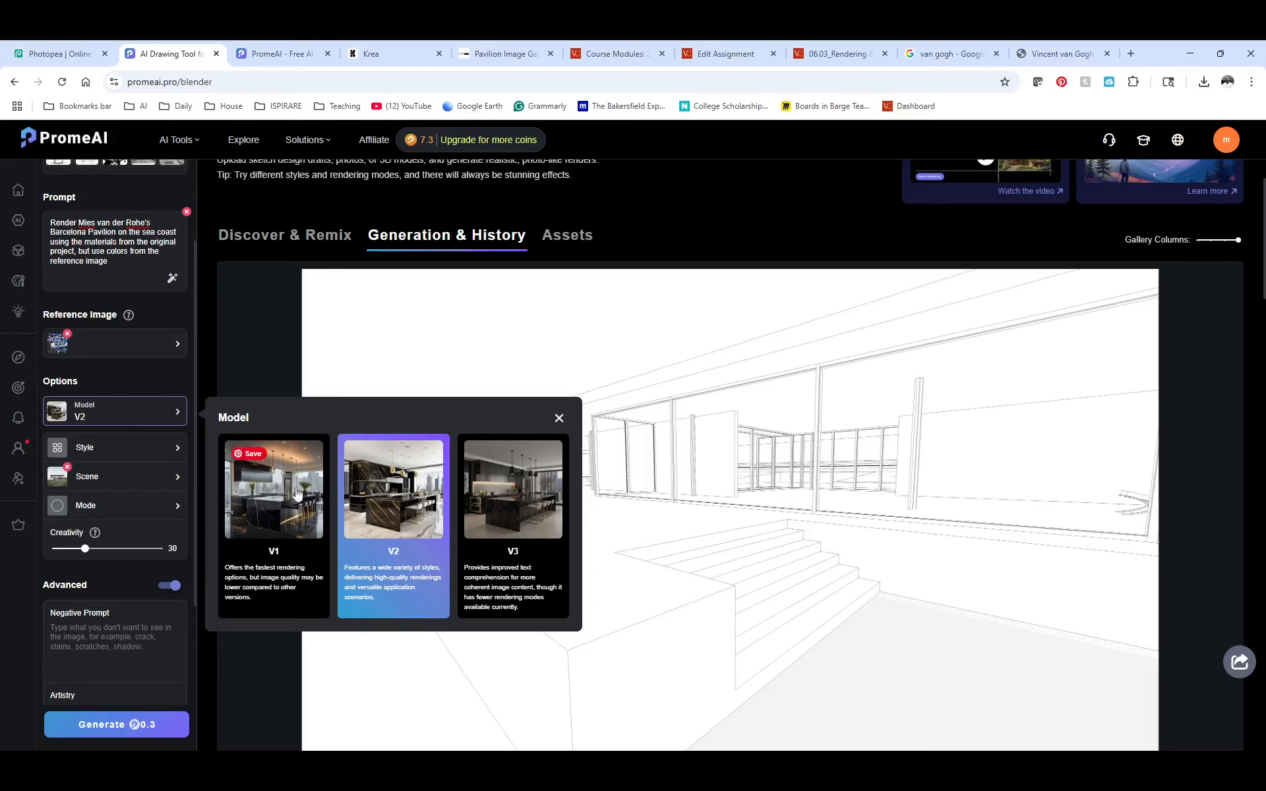
left_click(514, 501)
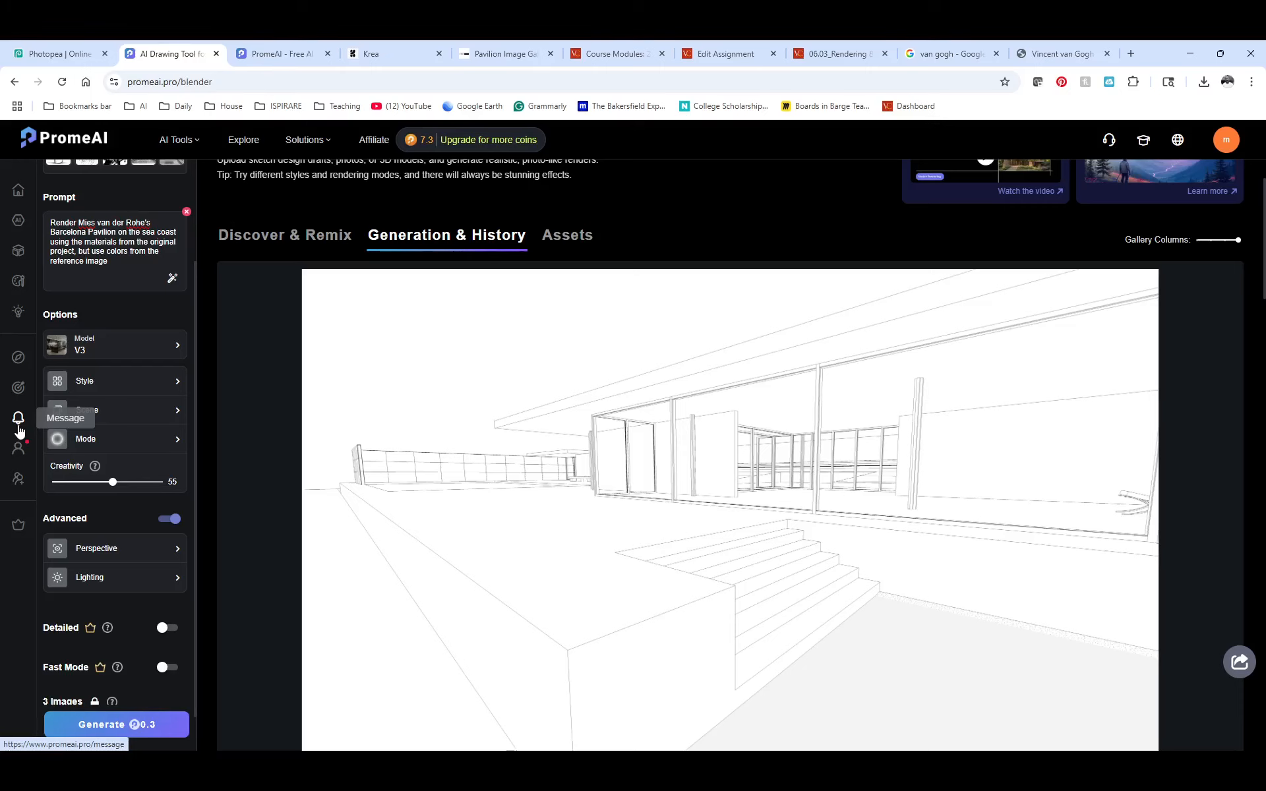
left_click(133, 381)
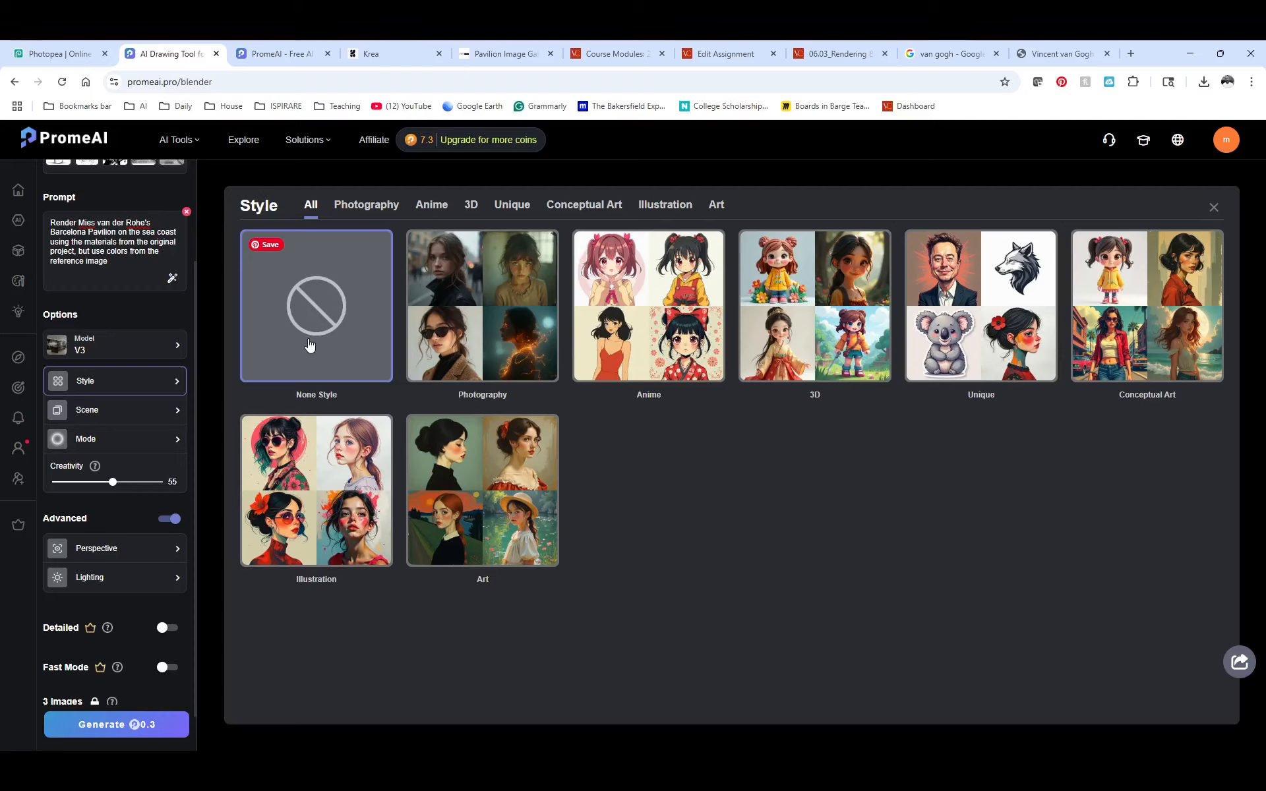
left_click(361, 213)
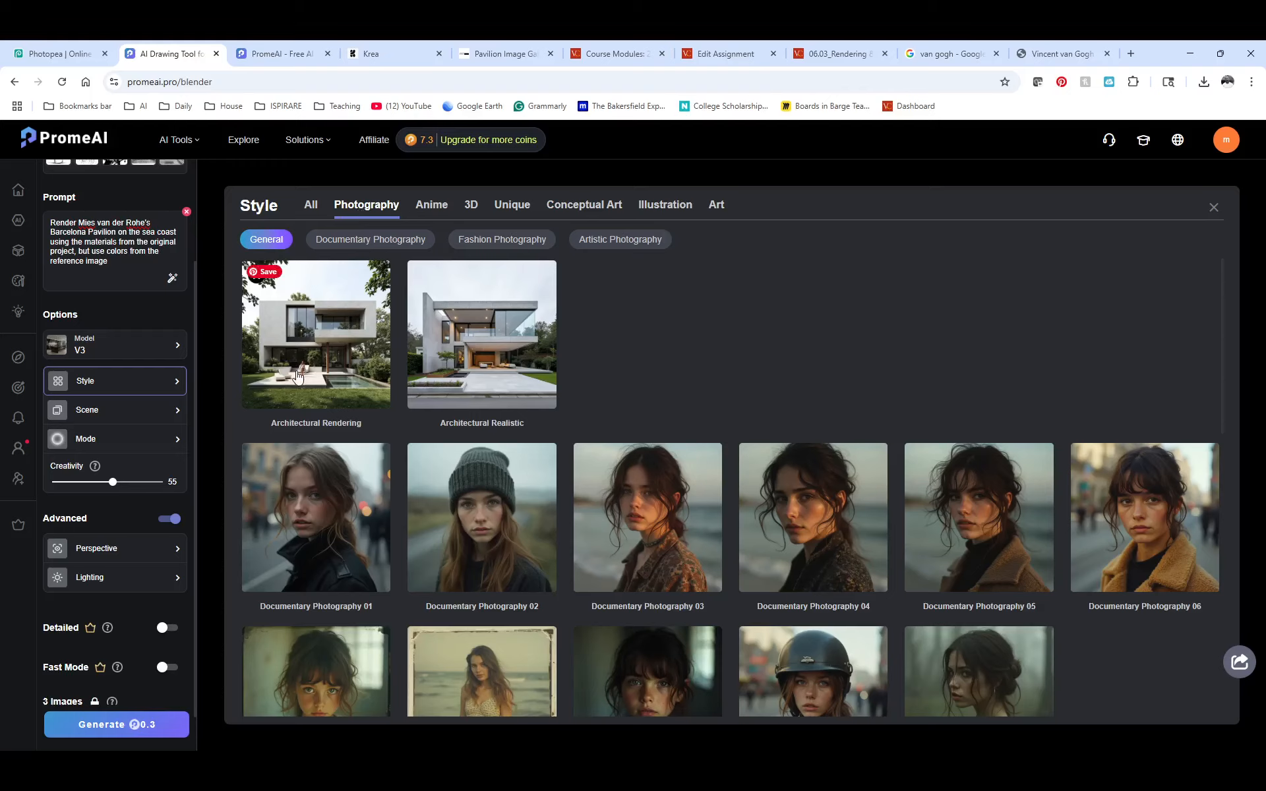
left_click(478, 371)
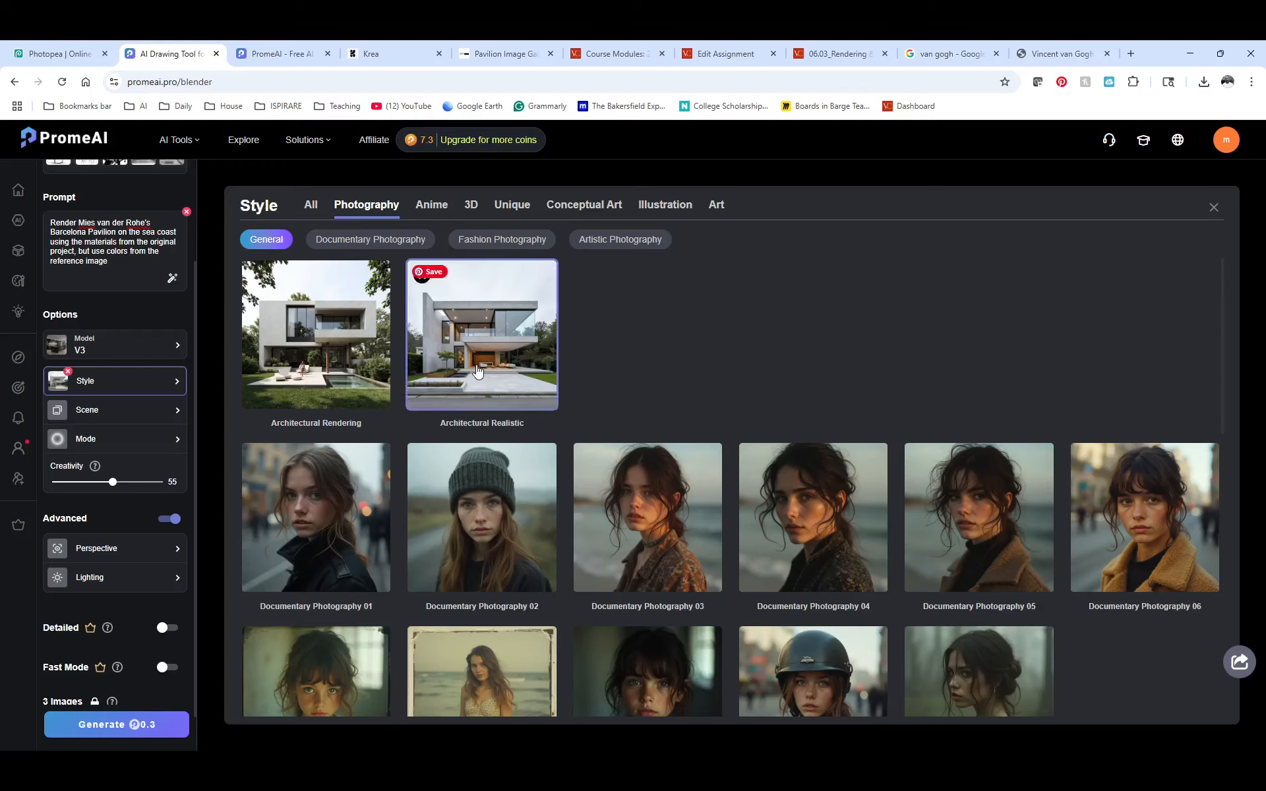
Set the scene to the Night environment for architecture
left_click(129, 412)
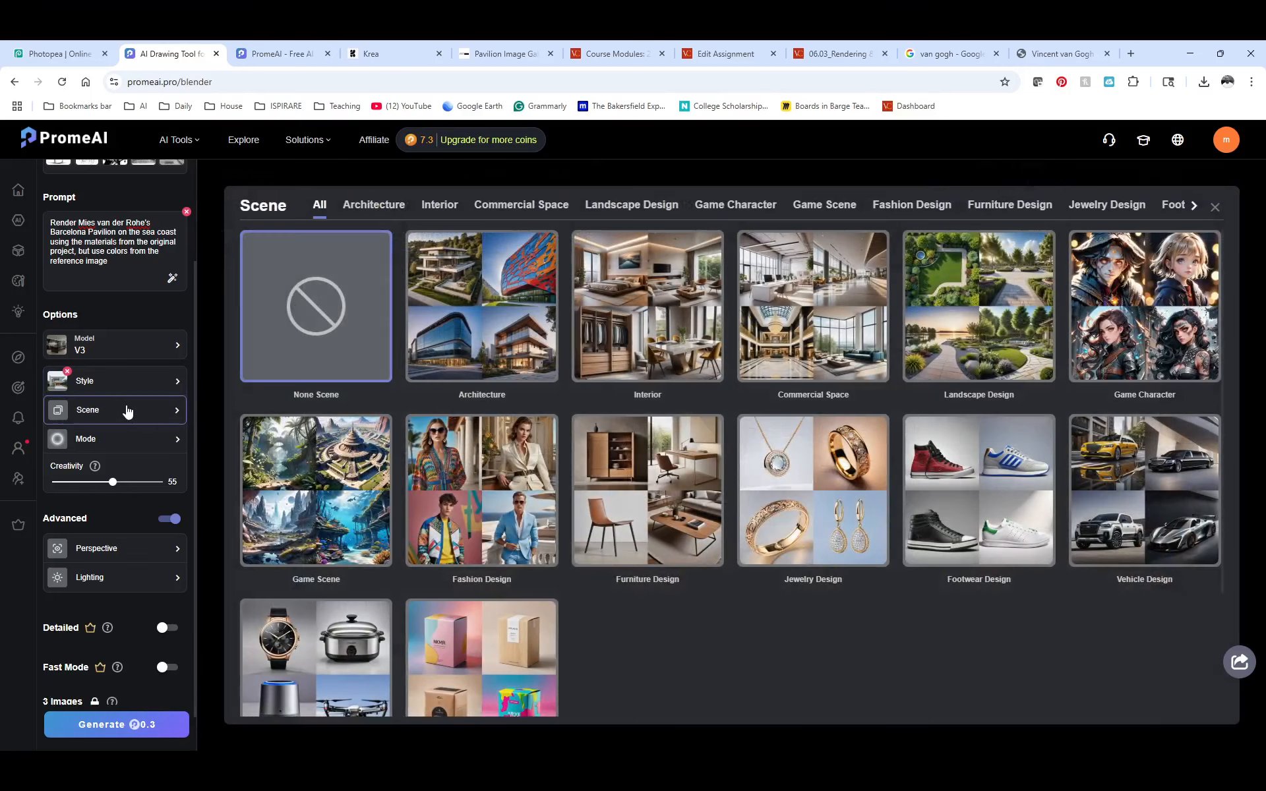
left_click(467, 323)
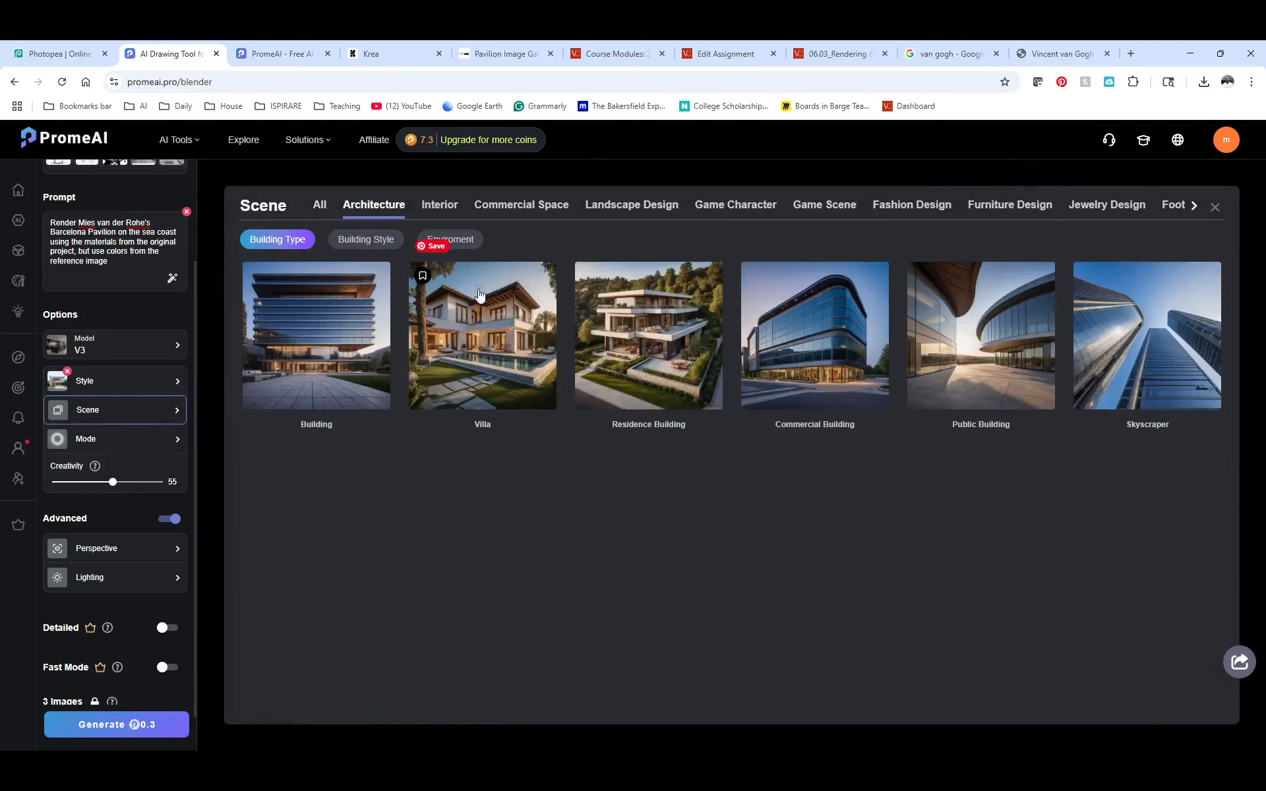
left_click(455, 240)
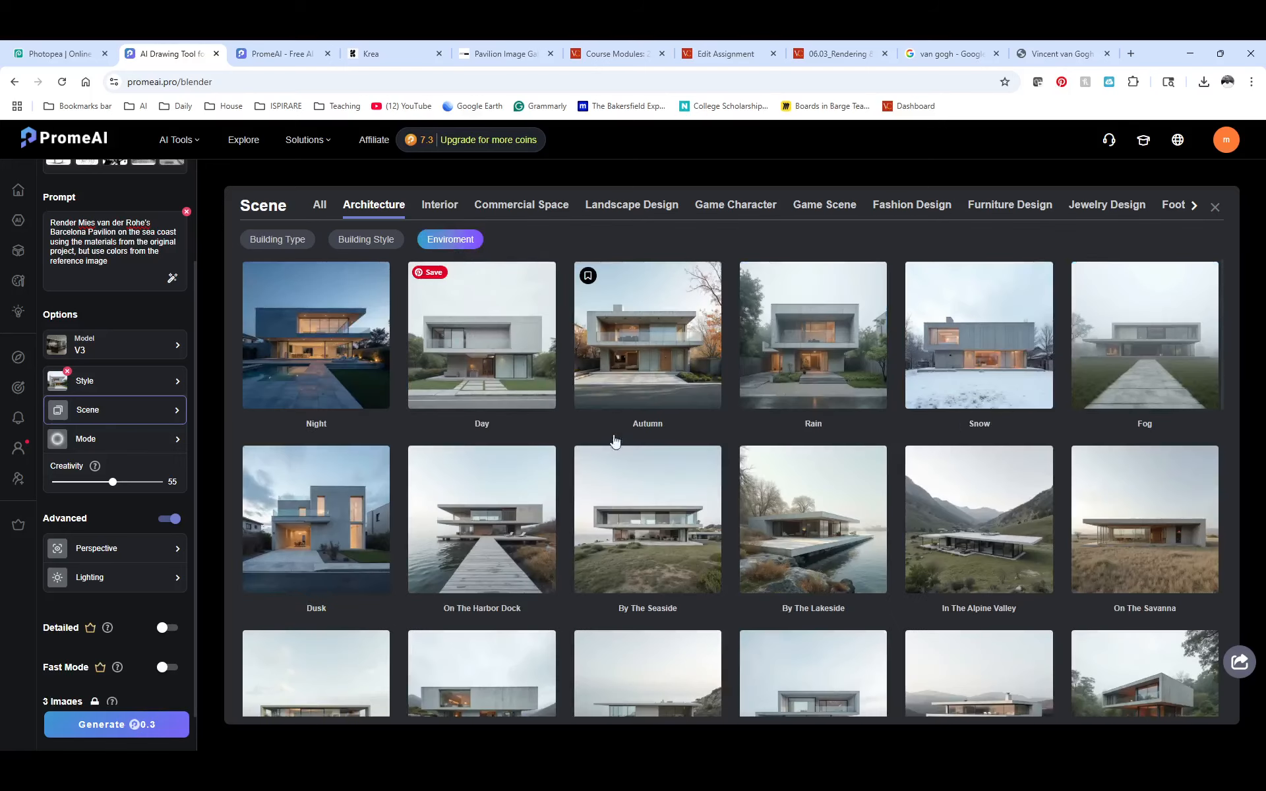
scroll(652, 522, "down", 3)
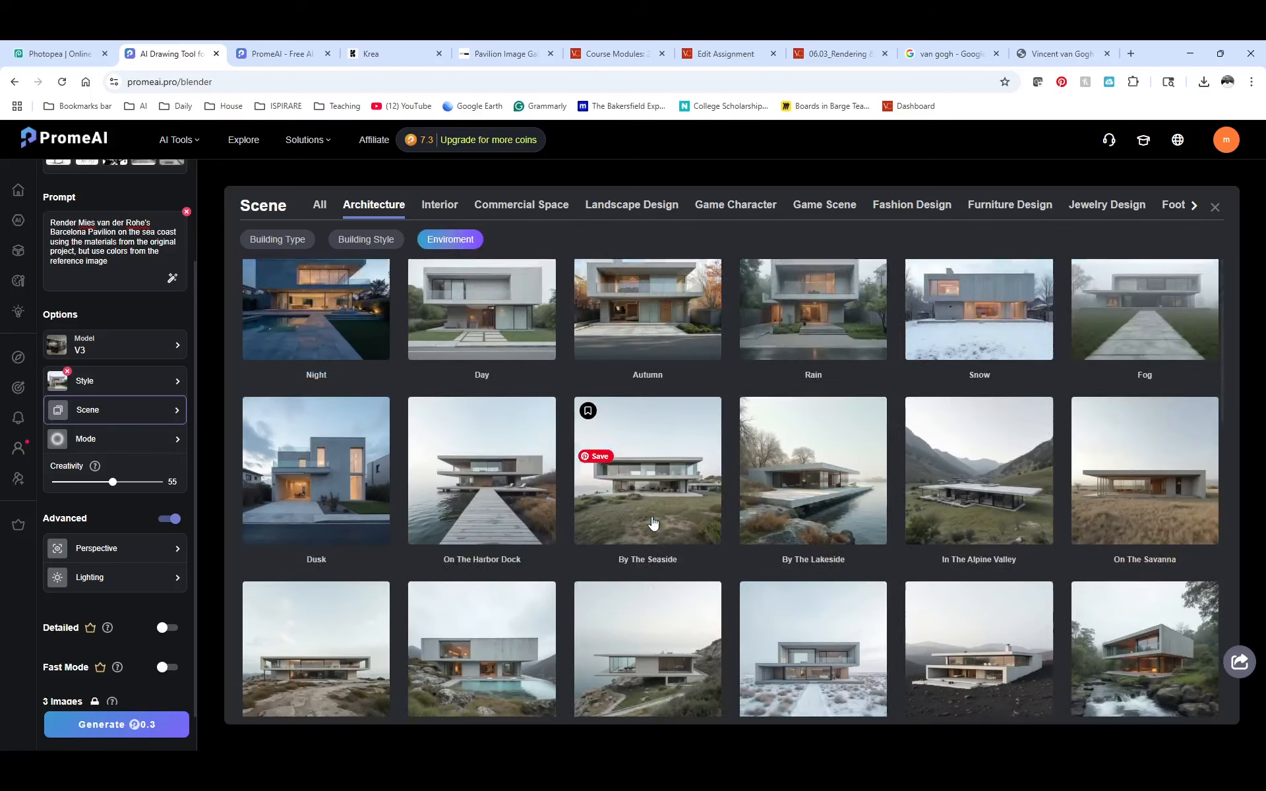
scroll(653, 522, "up", 3)
left_click(309, 330)
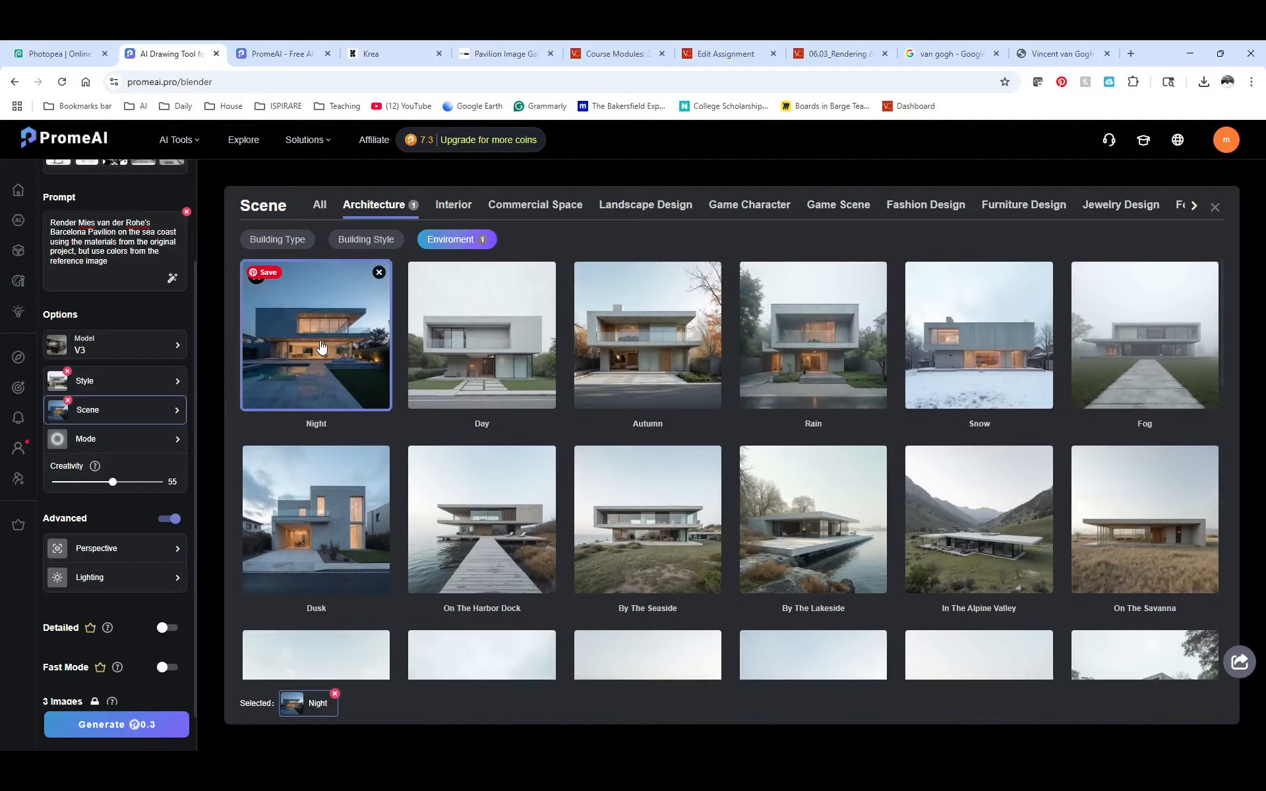
Check the available rendering modes, keep Precision Concept and generate the night renderings
left_click(103, 437)
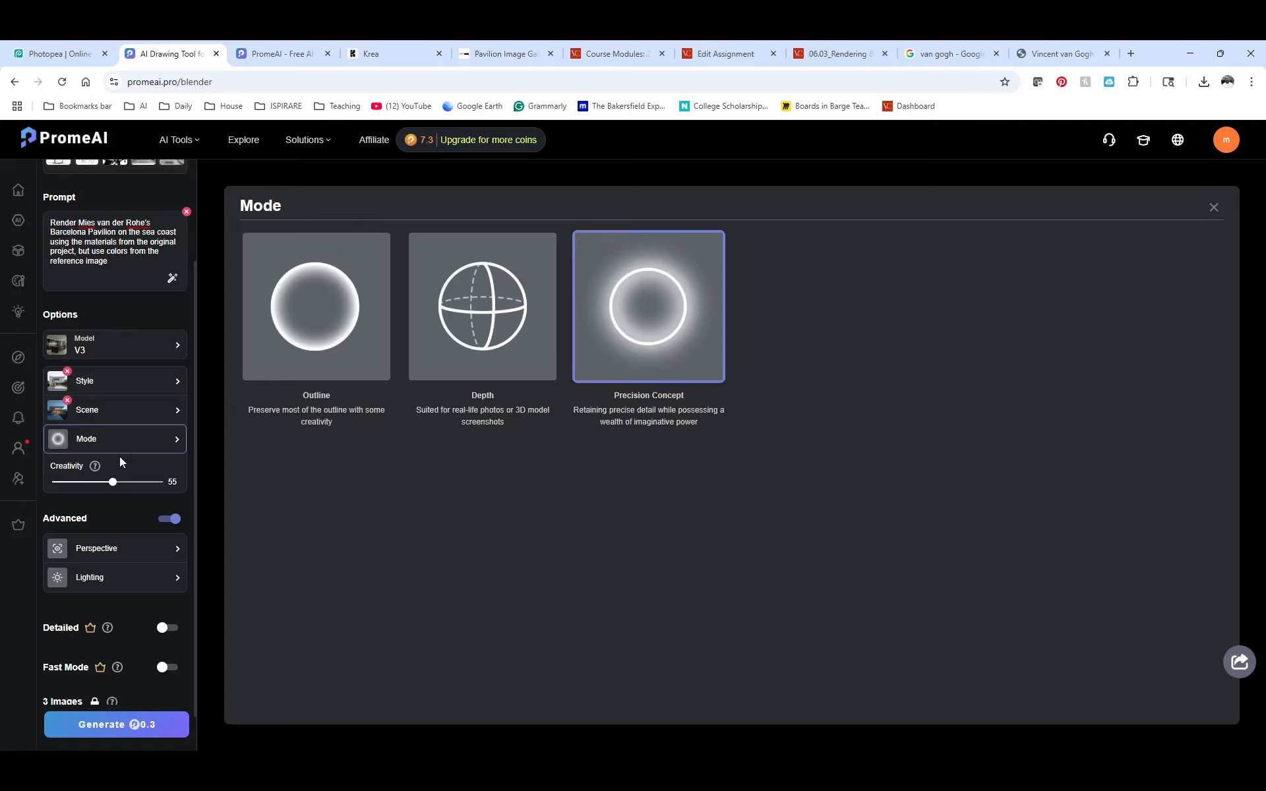
scroll(89, 523, "down", 1)
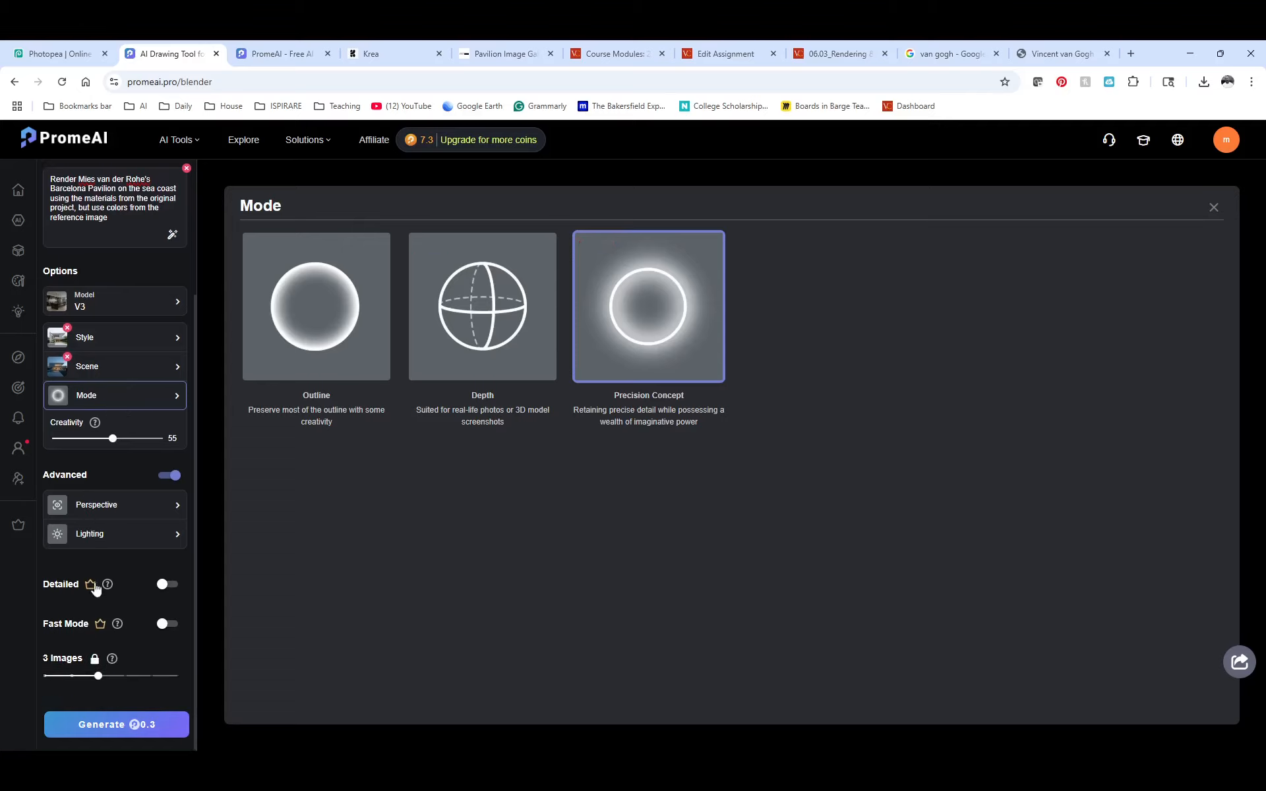
left_click(119, 728)
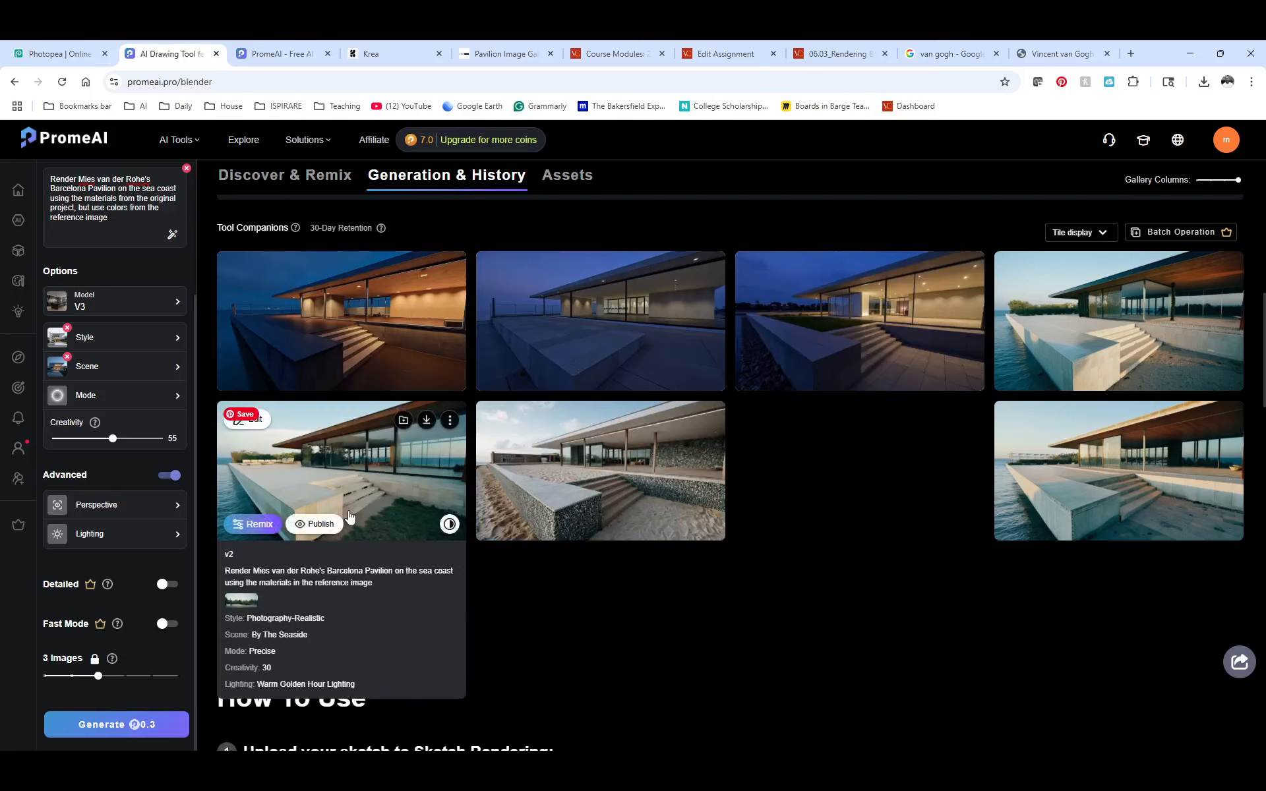
Examine the three new night renderings enlarged, comparing the third with the line drawing using the slider and side-by-side views
left_click(318, 307)
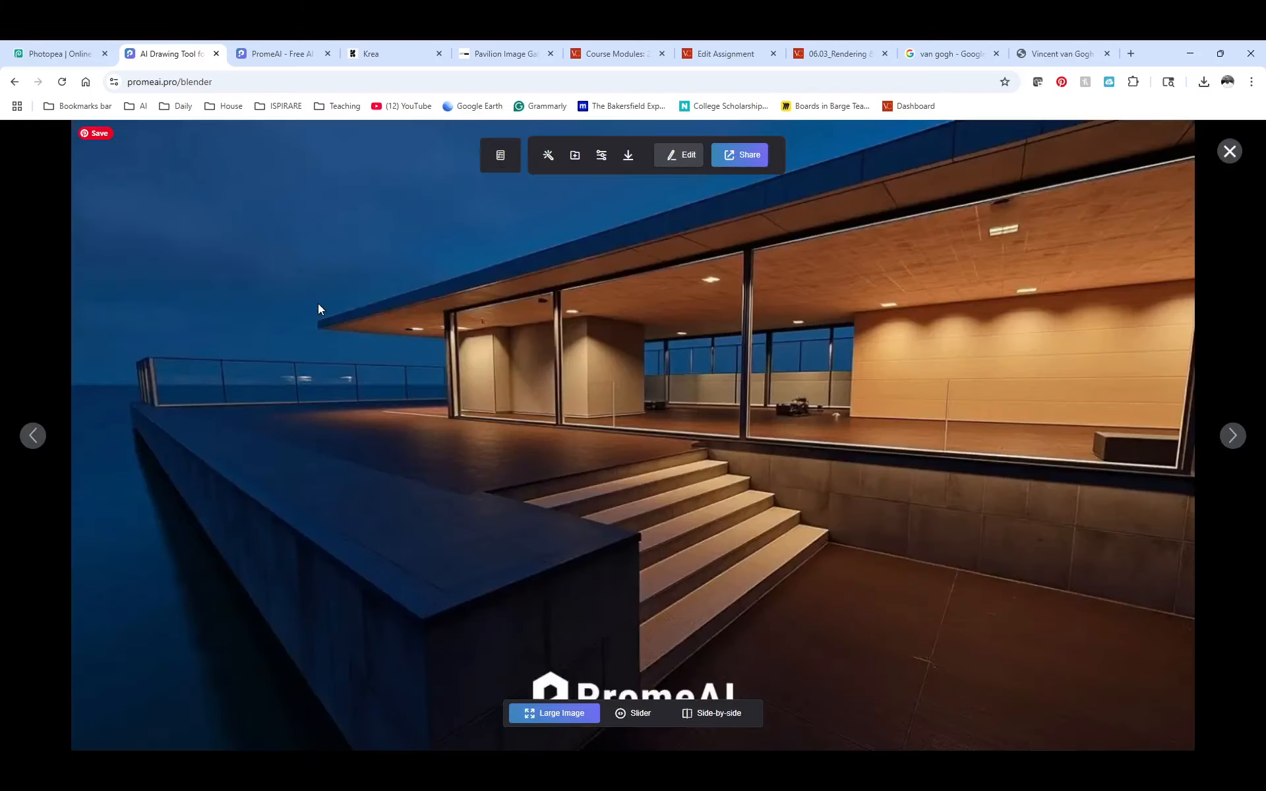
left_click(1232, 437)
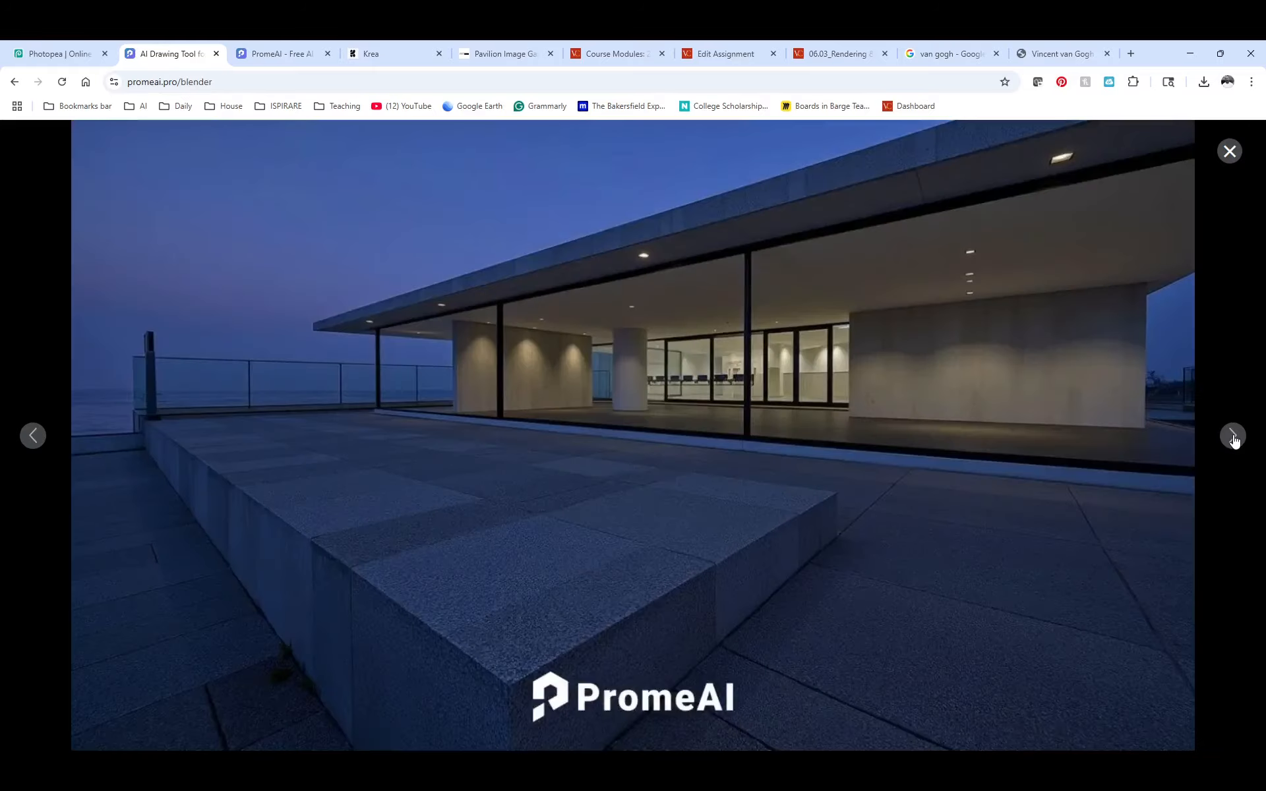
left_click(1233, 437)
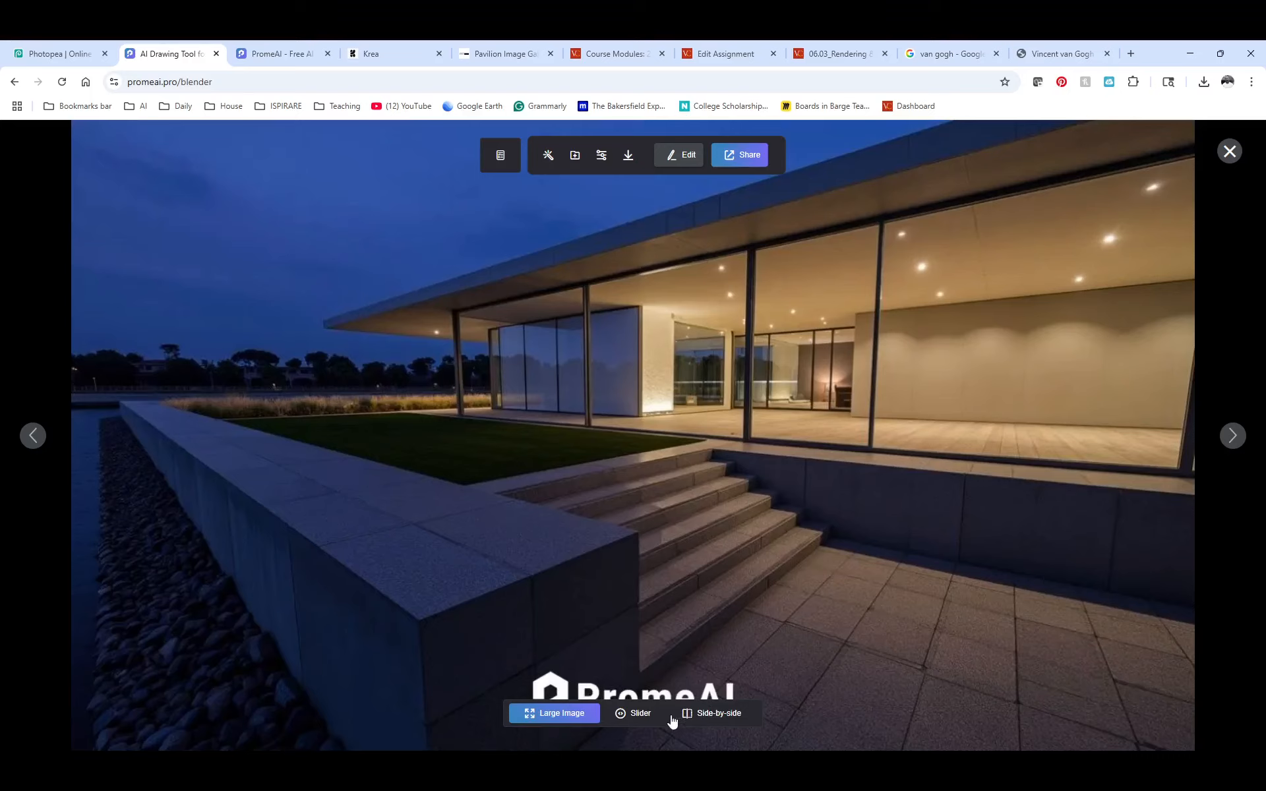
left_click(643, 719)
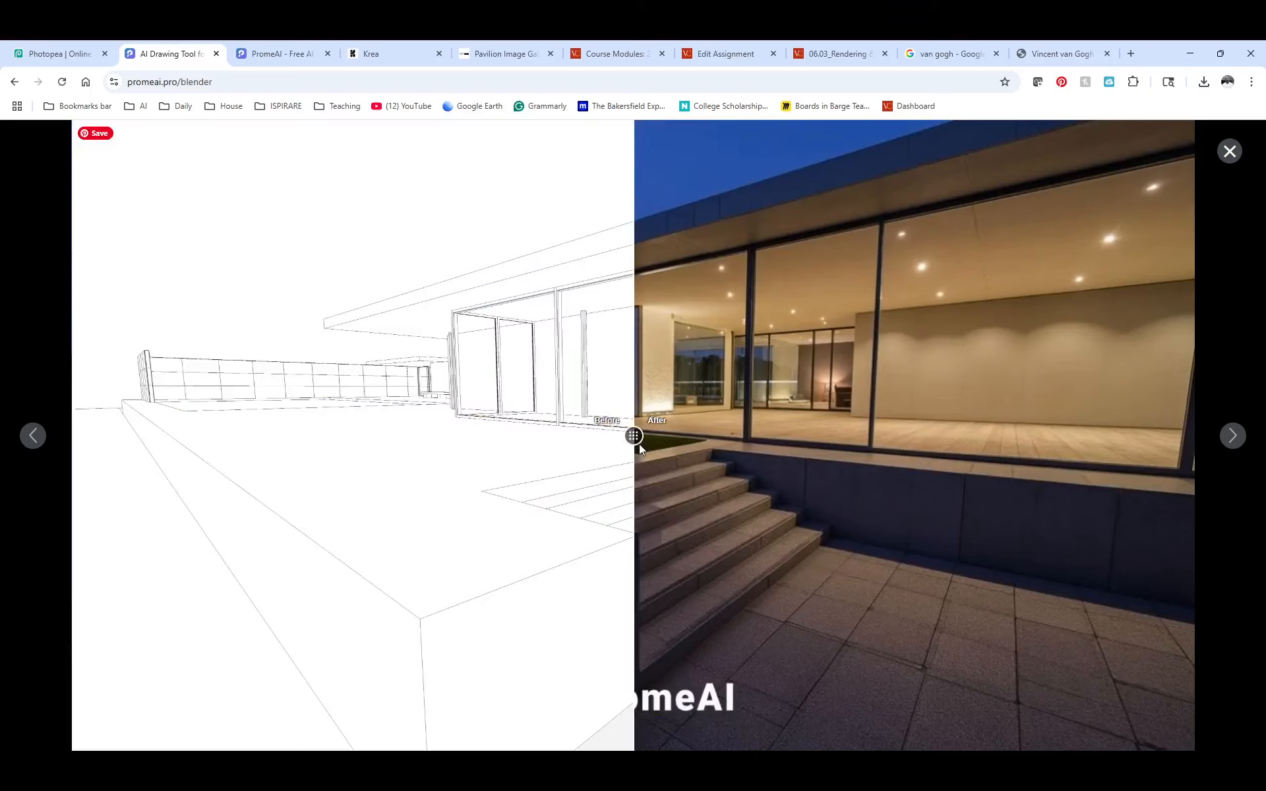
left_click_drag(639, 444, 600, 456)
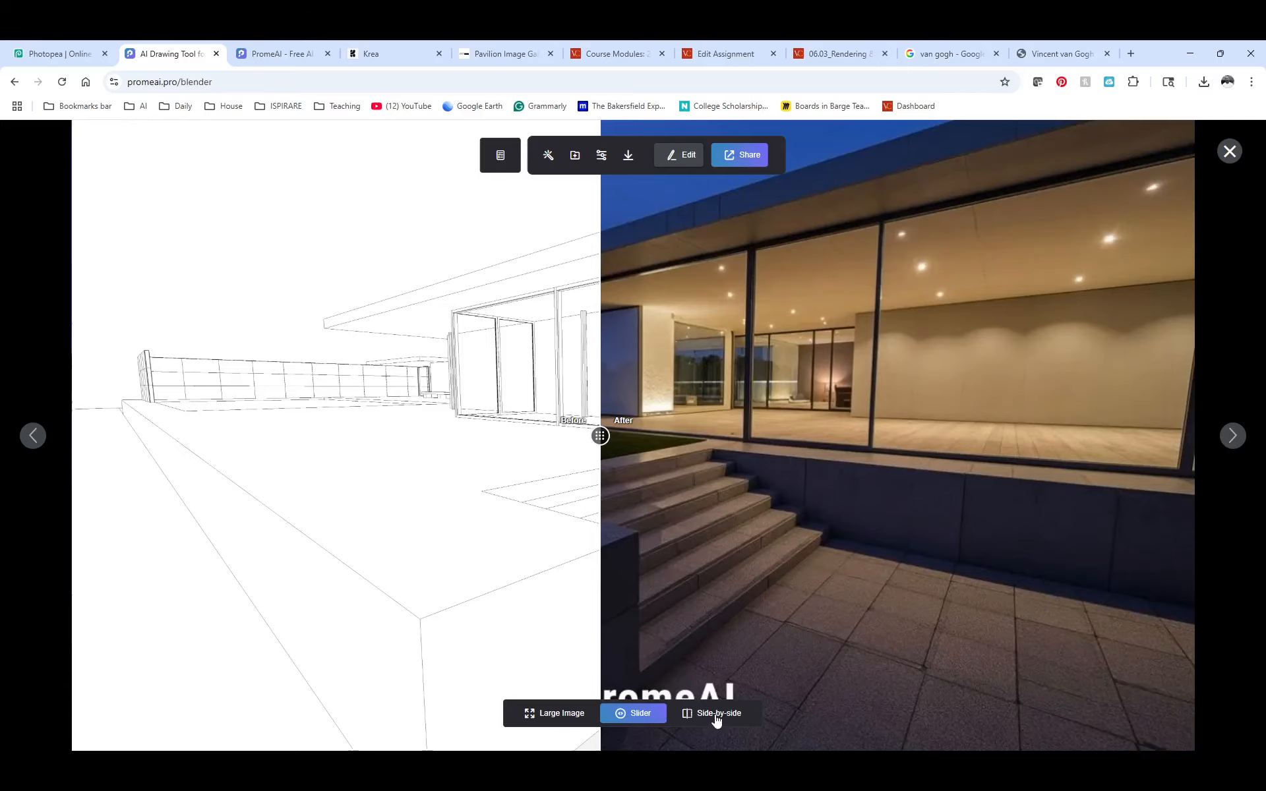
left_click(718, 713)
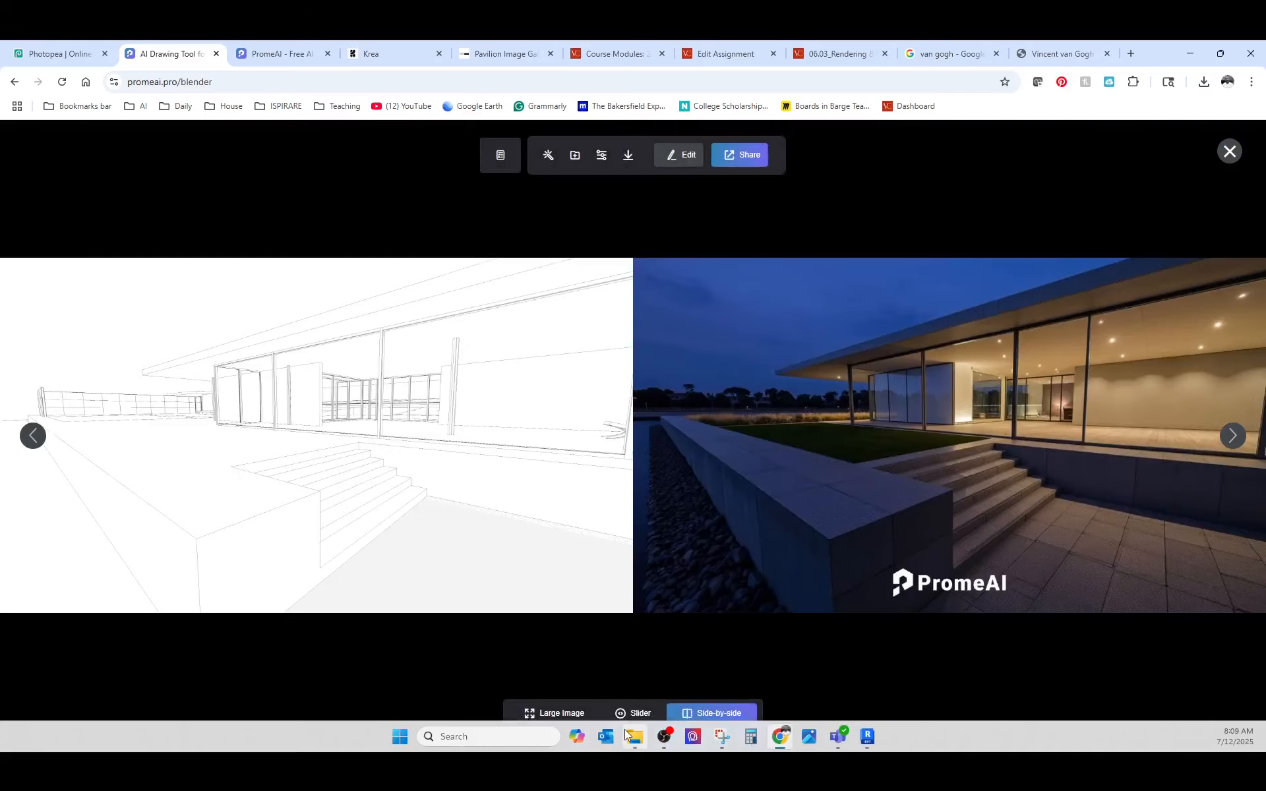
left_click(634, 713)
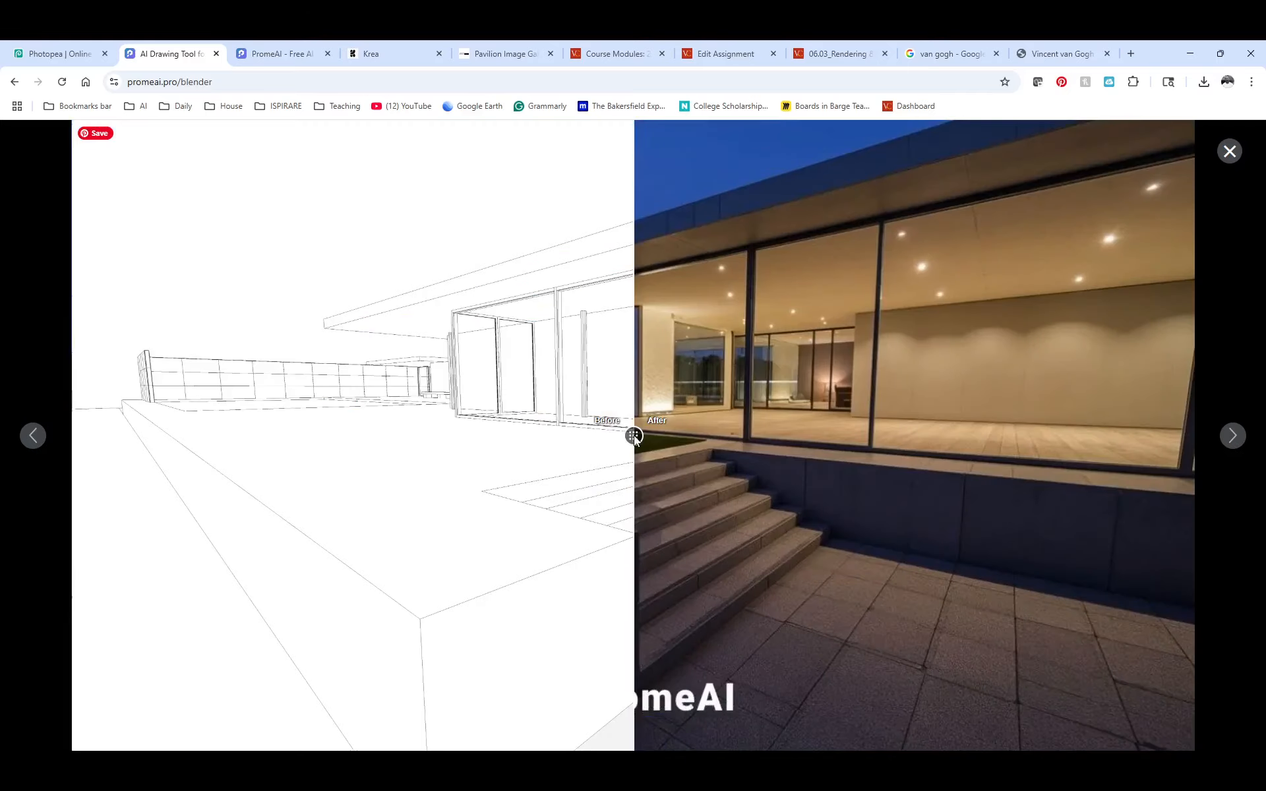
left_click(1230, 151)
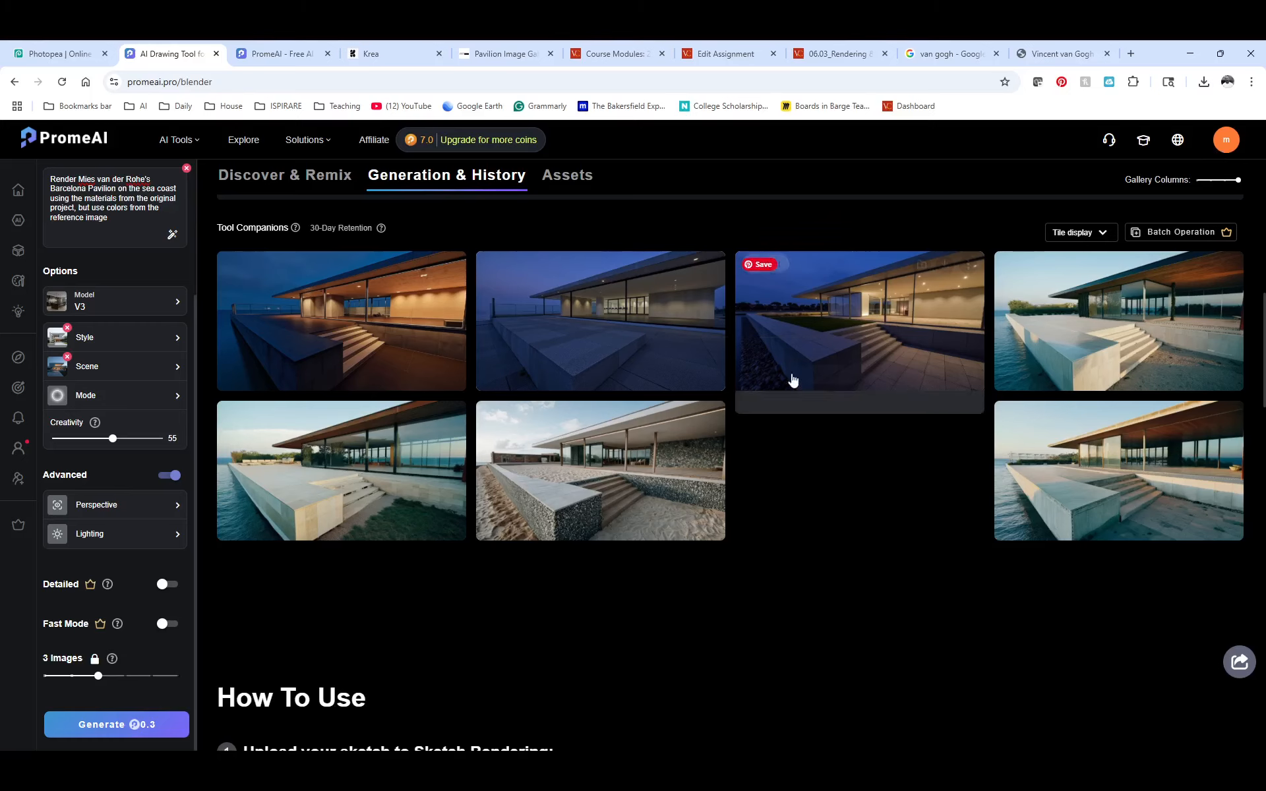
Try the 1365 x 767 full download of the third night rendering and dismiss the subscription offer
mouse_move(378, 316)
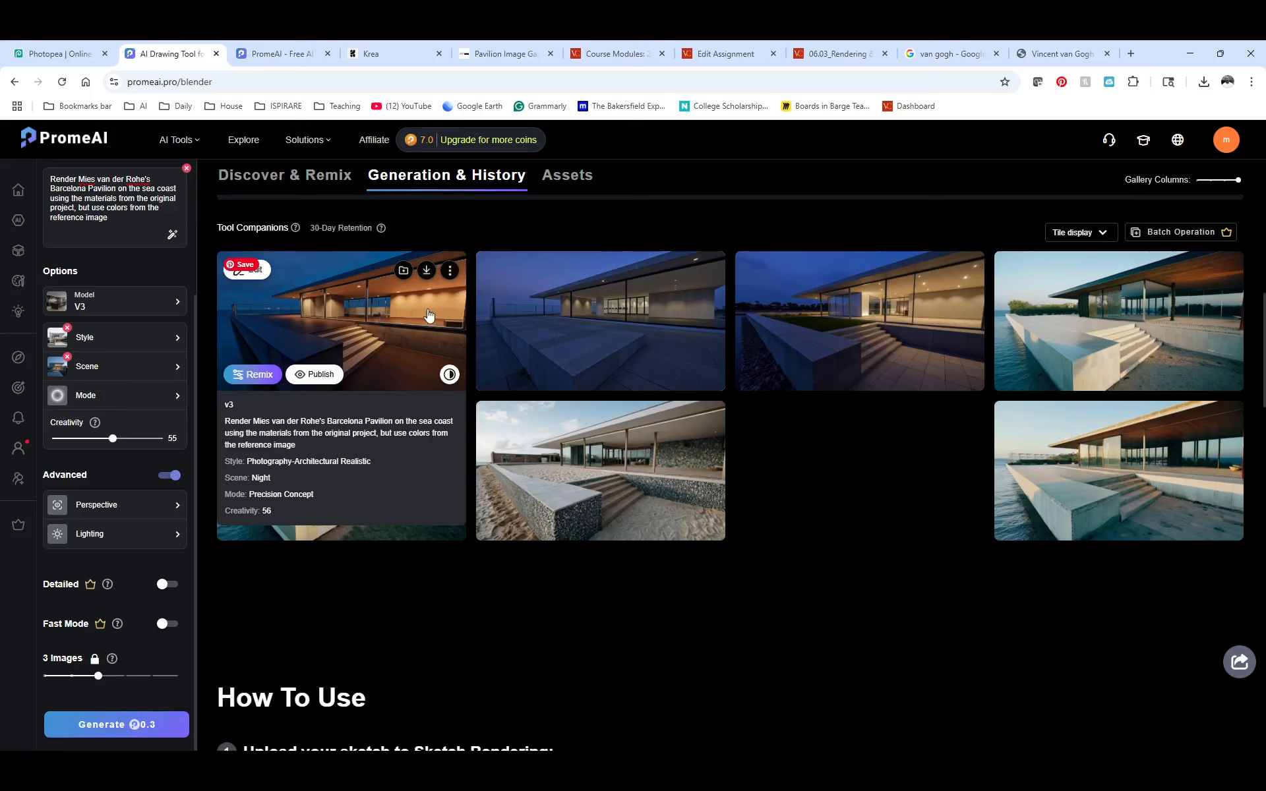
mouse_move(804, 305)
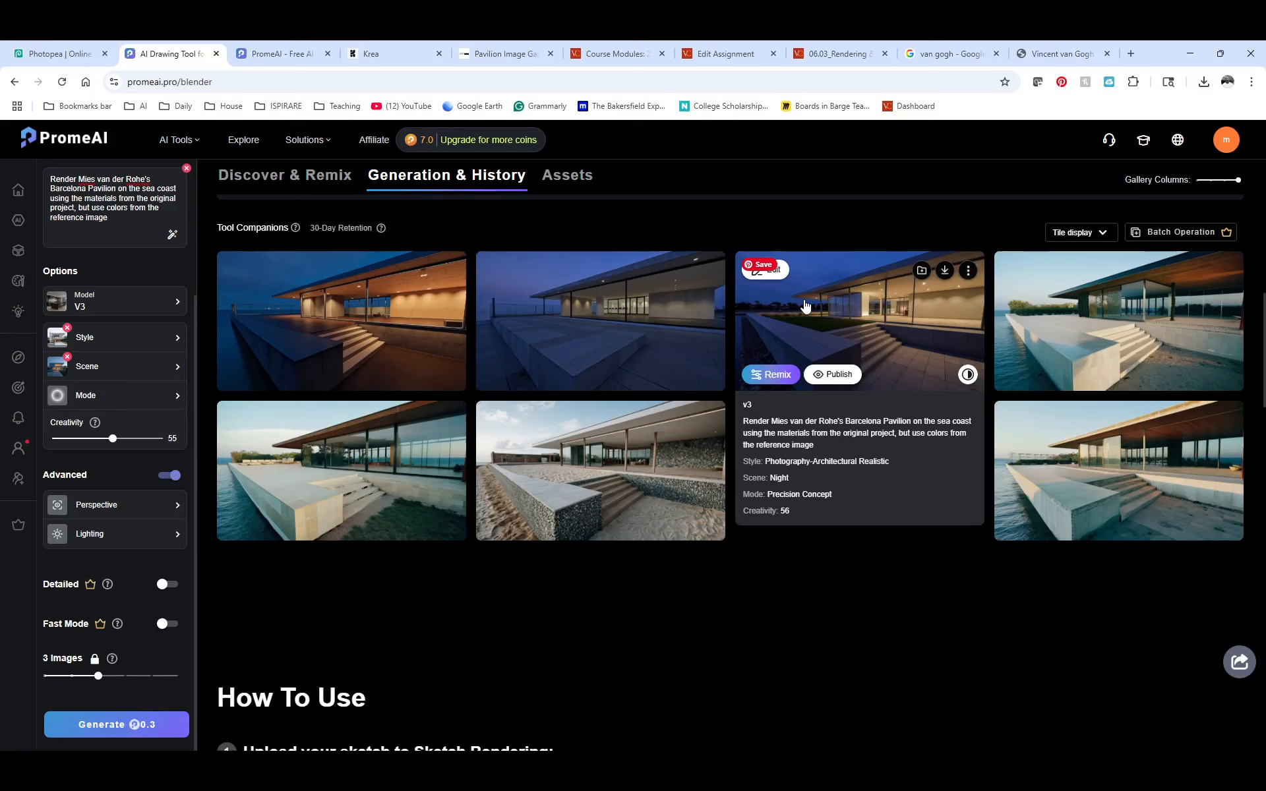
left_click(944, 273)
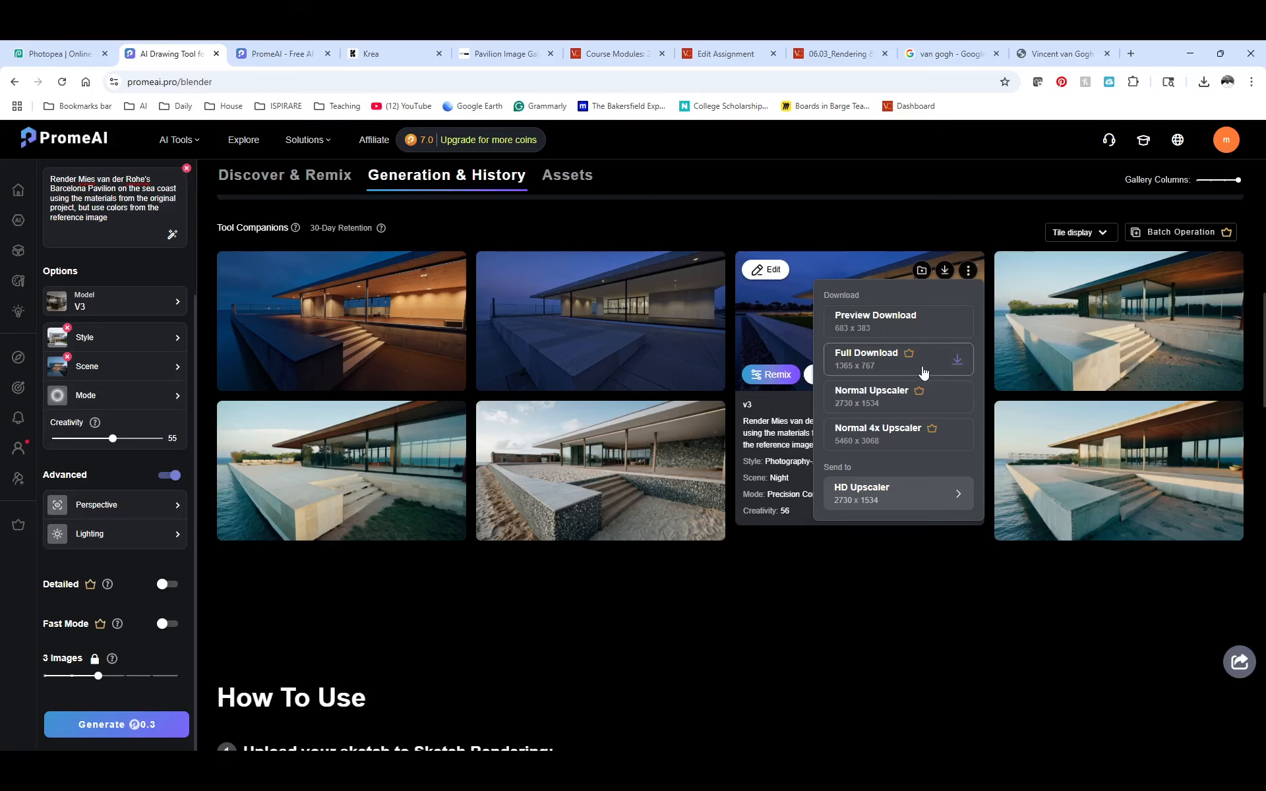
left_click(955, 360)
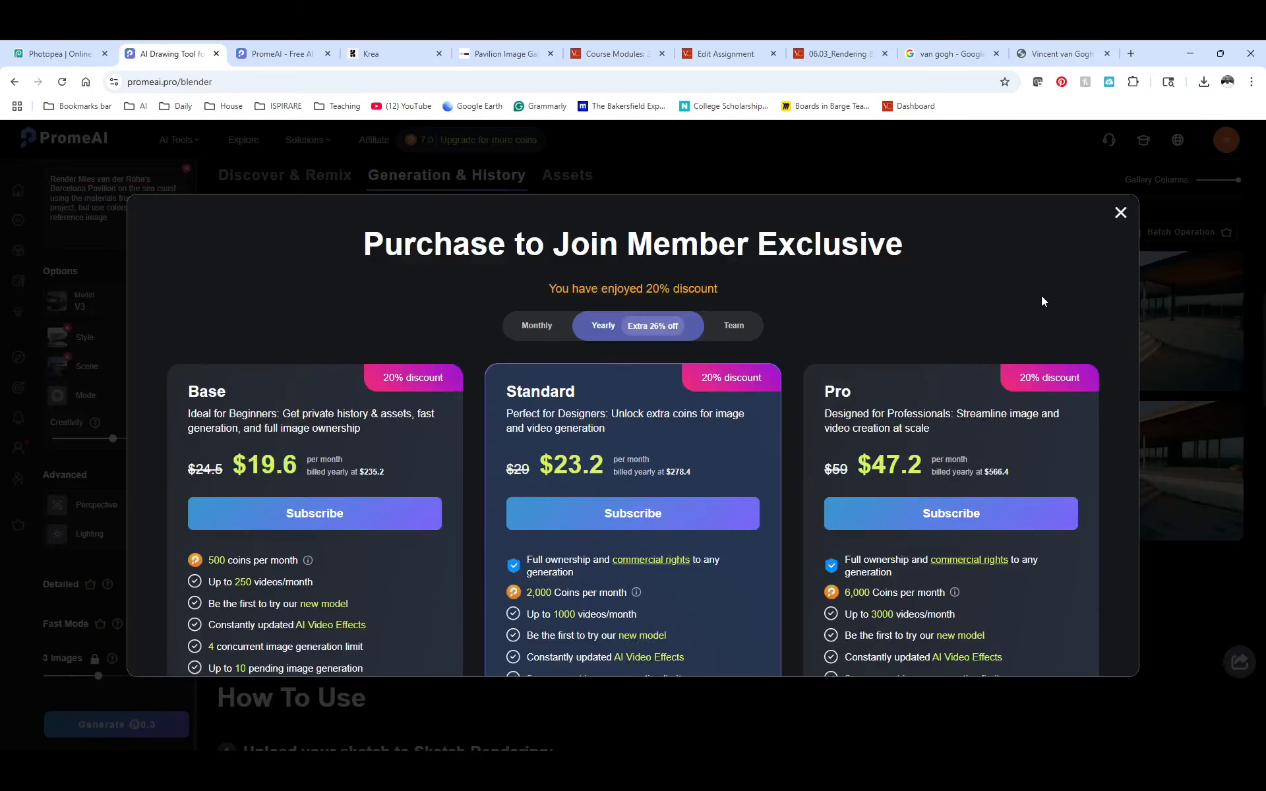
left_click(1120, 212)
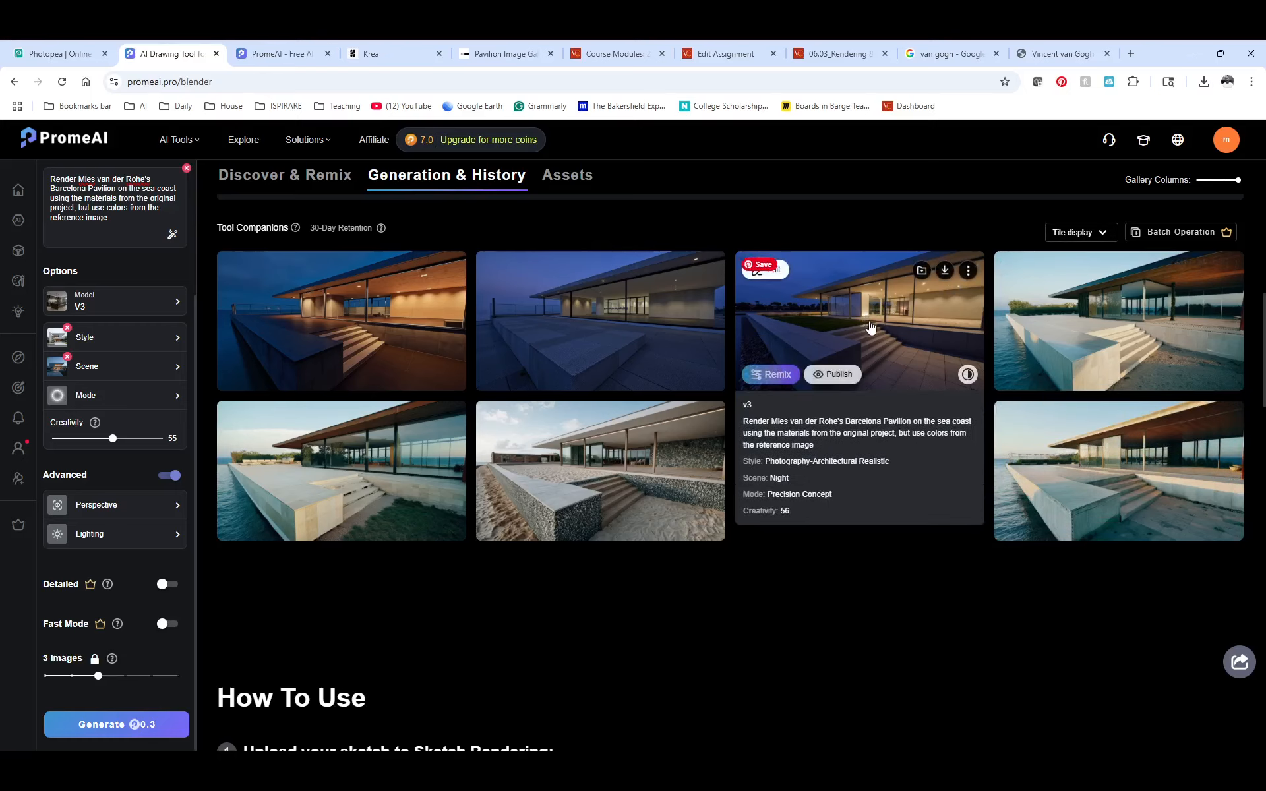
Download the 683 x 383 preview of the third night rendering and open that rendering enlarged
left_click(944, 271)
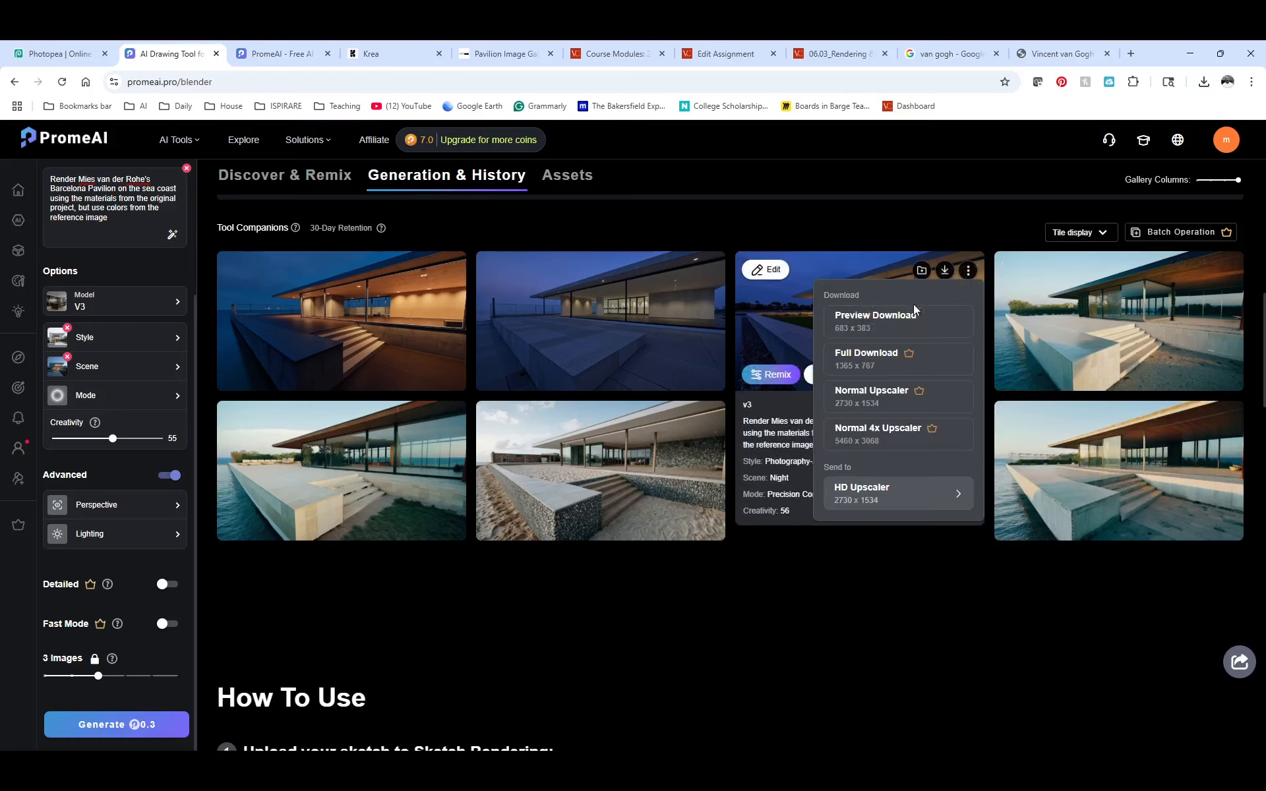
left_click(885, 330)
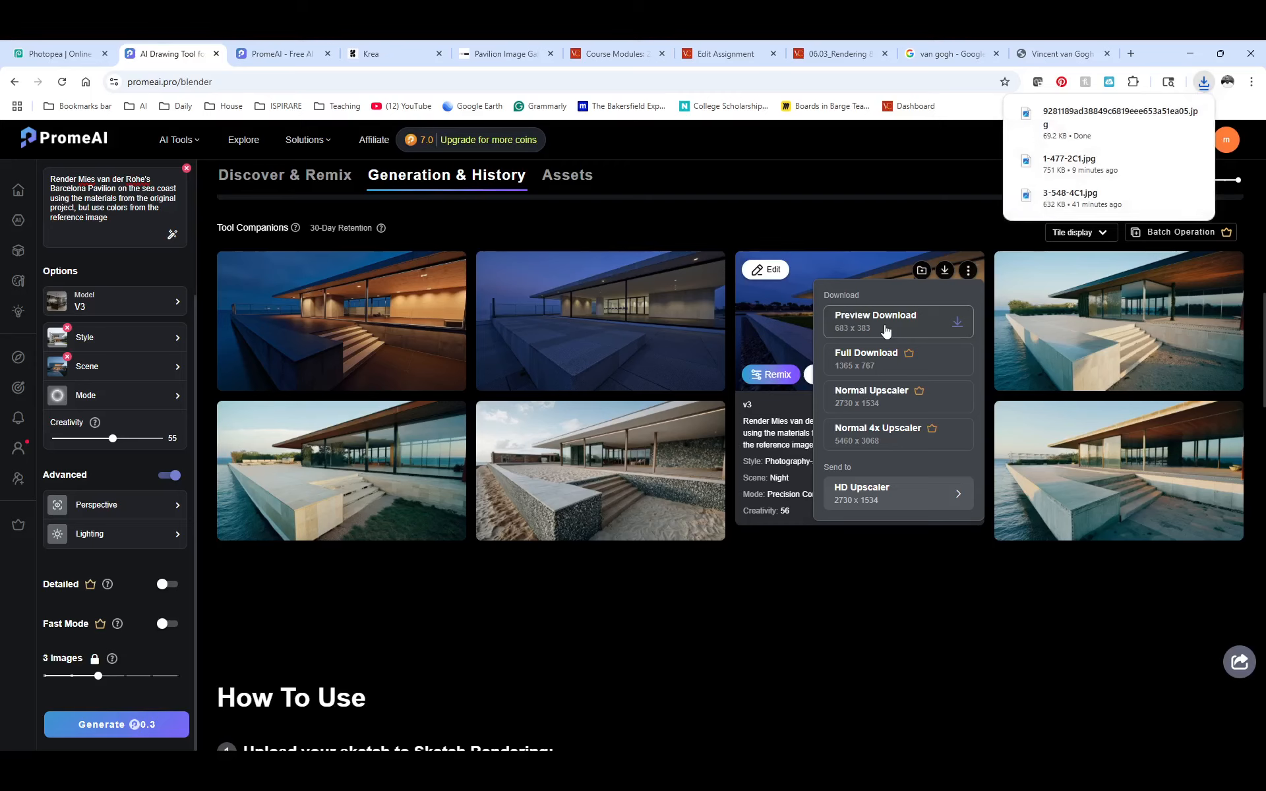
left_click(777, 324)
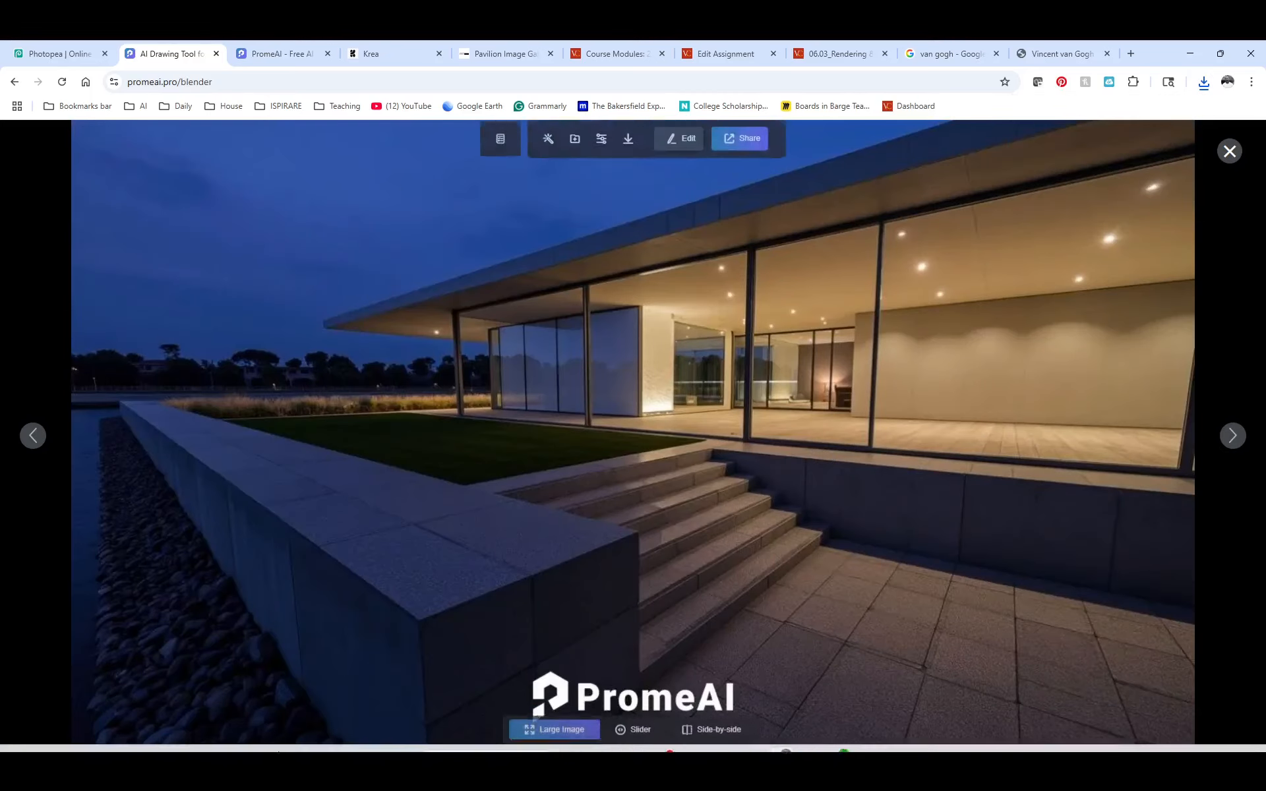
Switch to Snipping Tool and capture the enlarged night rendering down to just above the PromeAI watermark
mouse_move(579, 739)
left_click(721, 737)
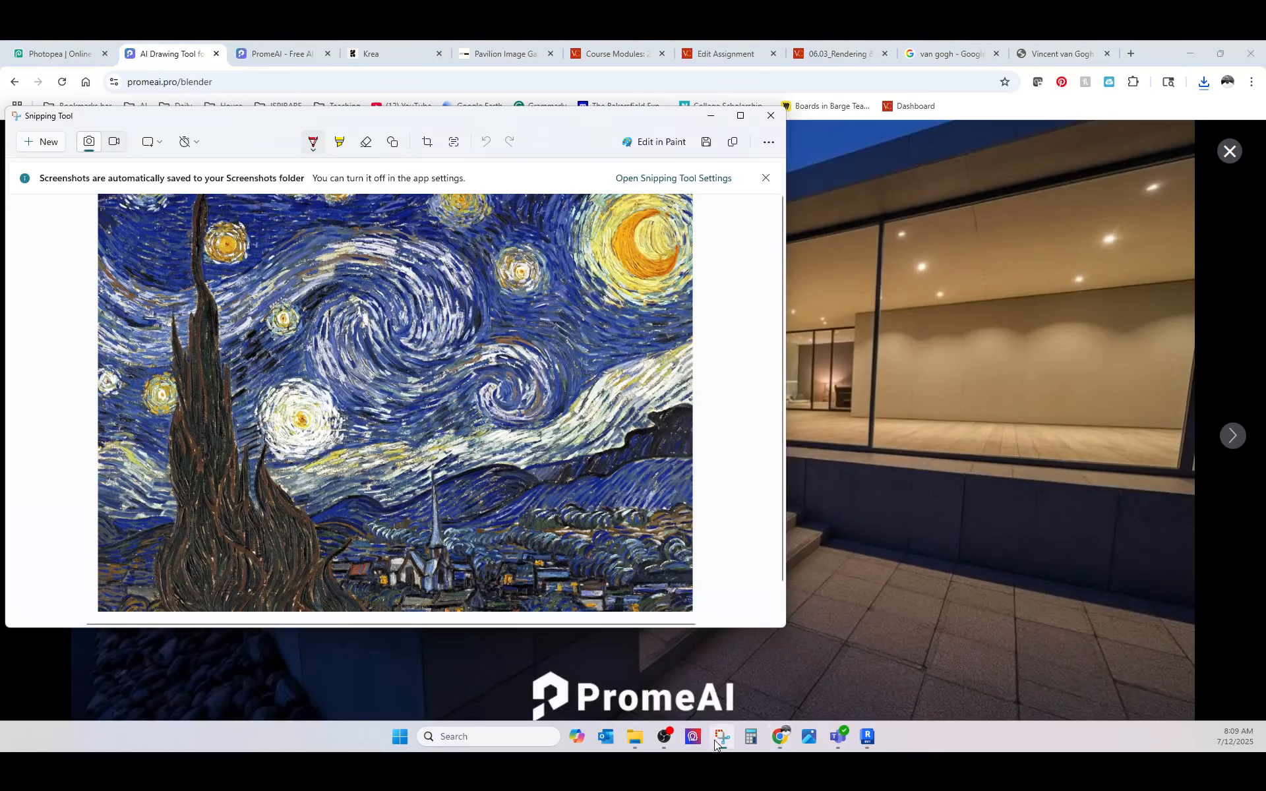
left_click(48, 142)
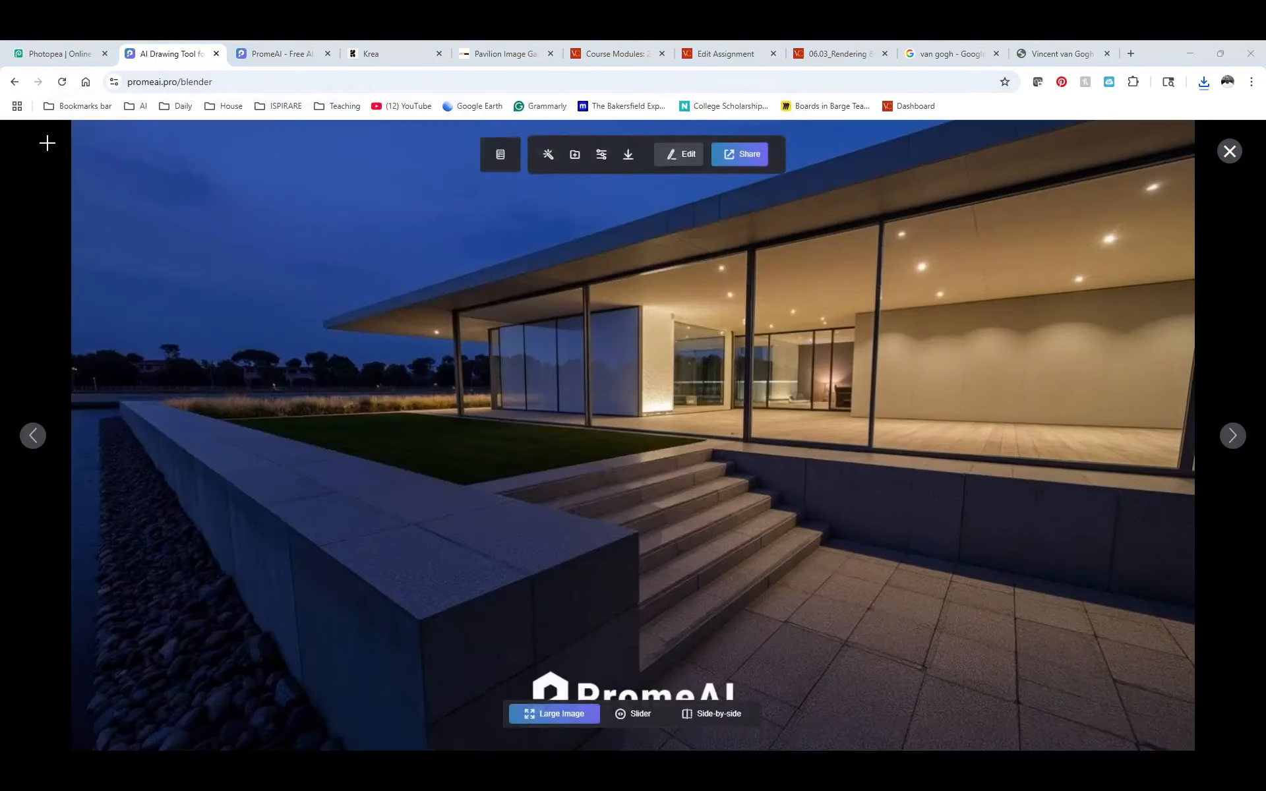
left_click_drag(80, 126, 1184, 667)
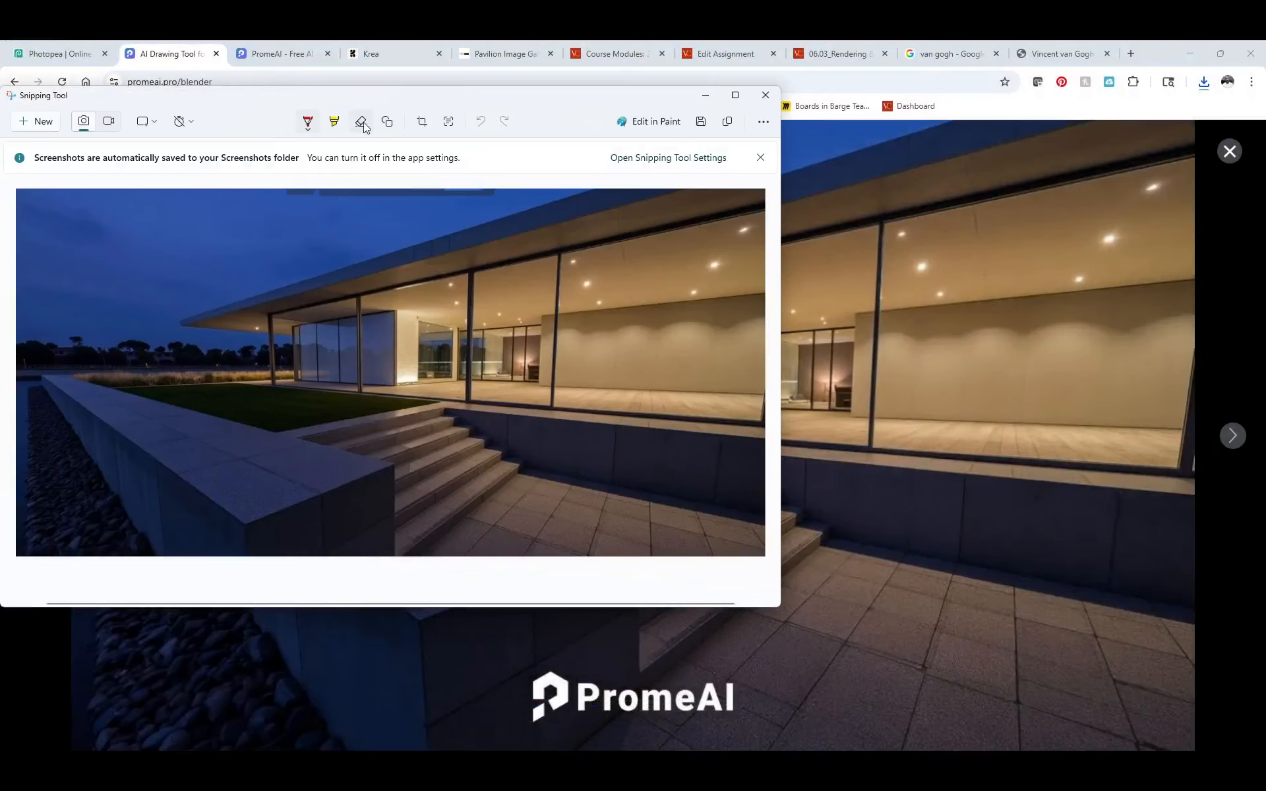
Save the night capture as view01 in PNG format in Downloads, and close Snipping Tool and the enlarged rendering
left_click(700, 121)
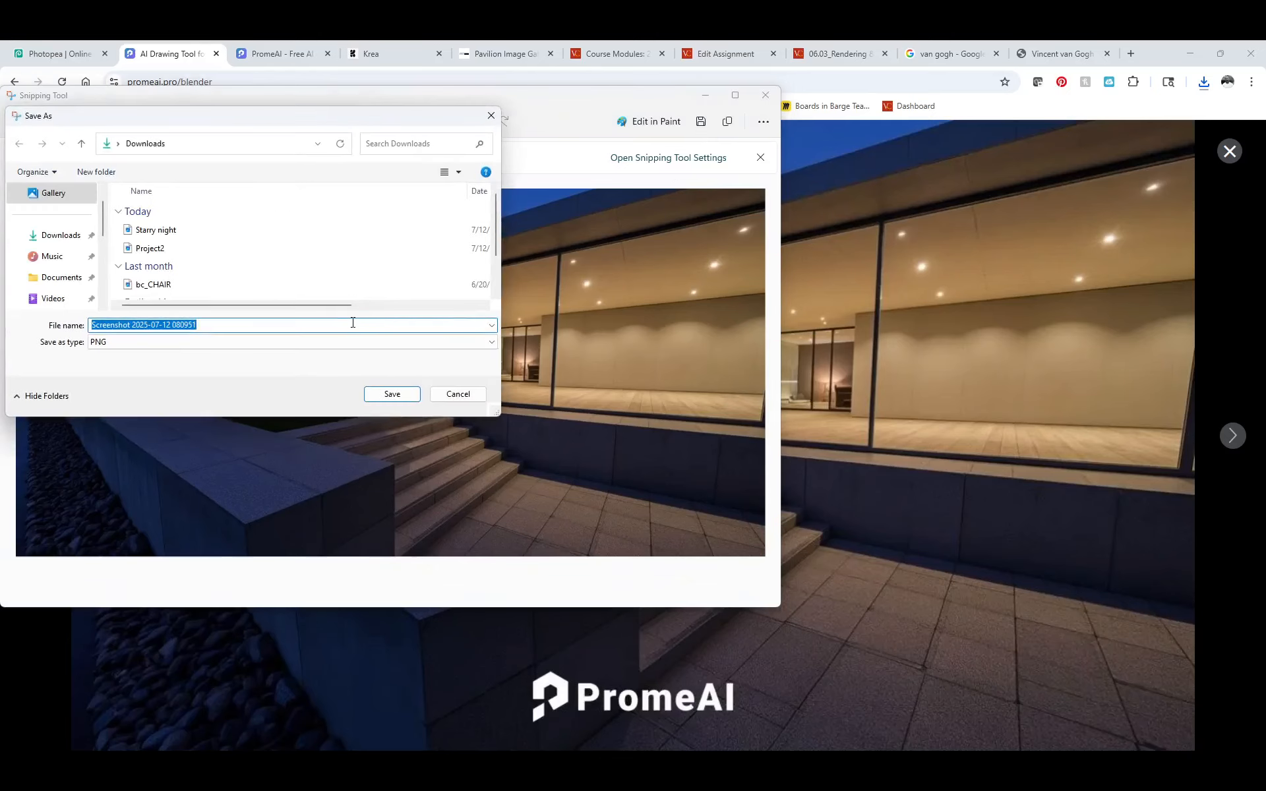
type("view01")
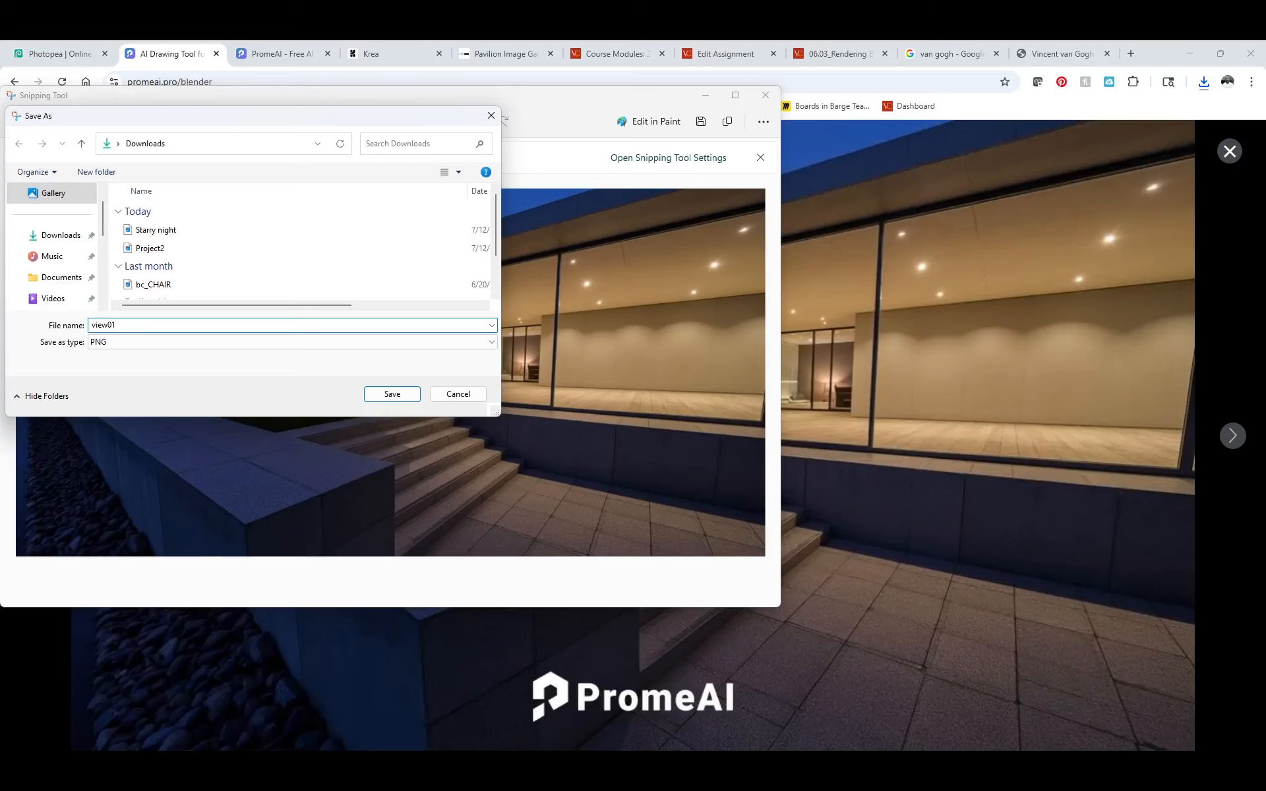
key("Return")
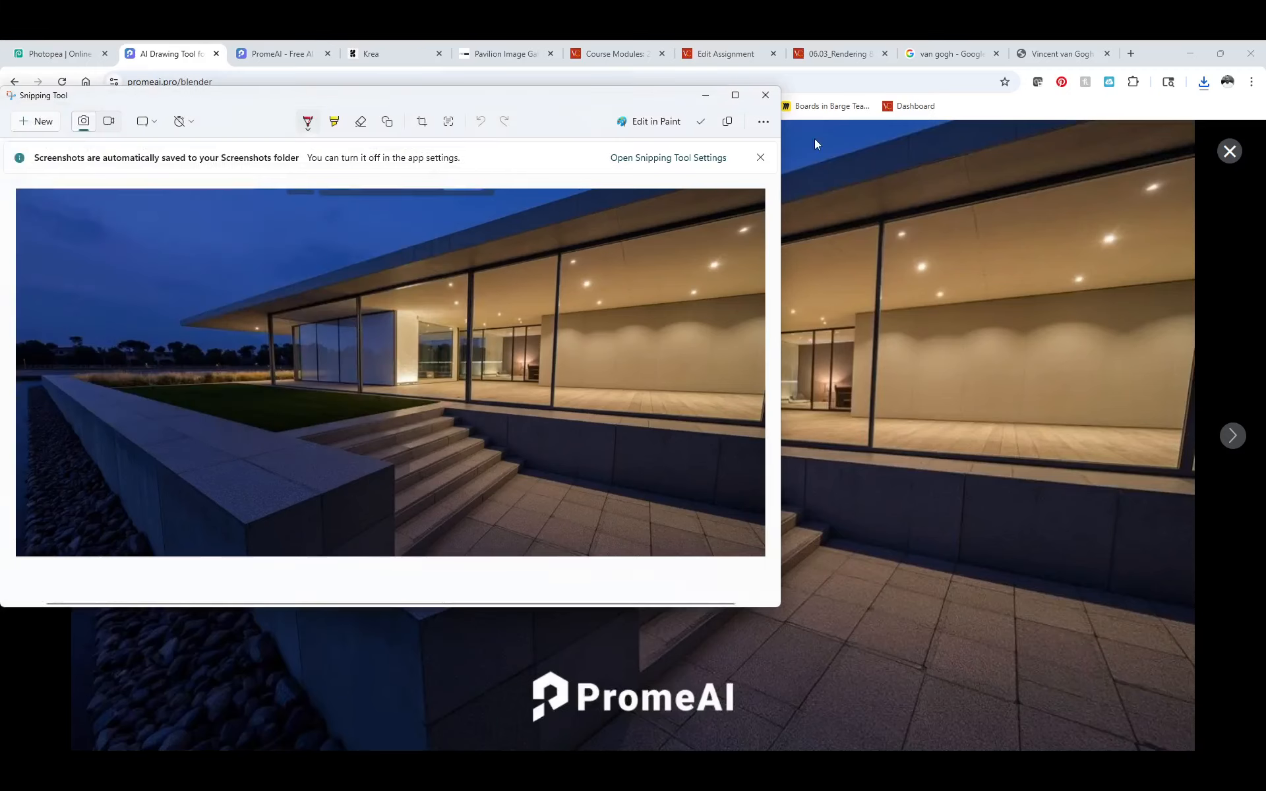
left_click(766, 93)
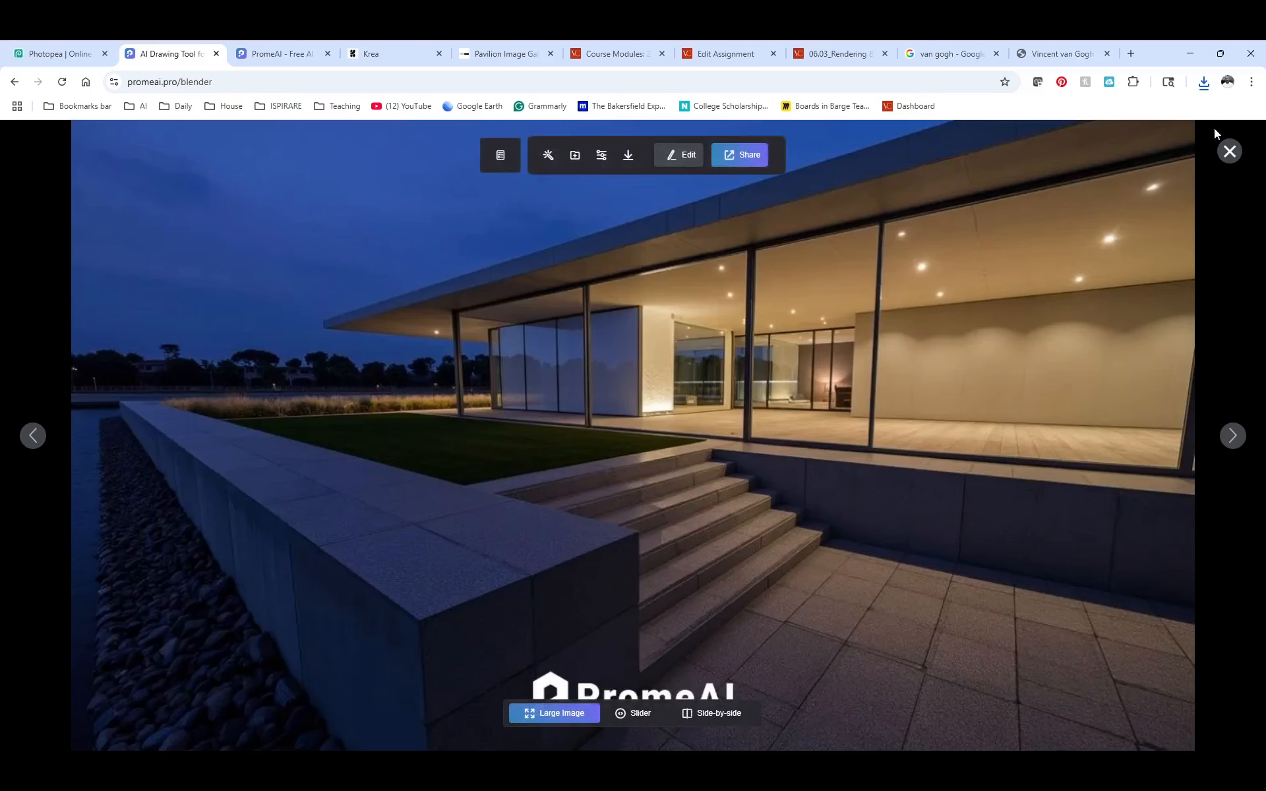
left_click(1217, 133)
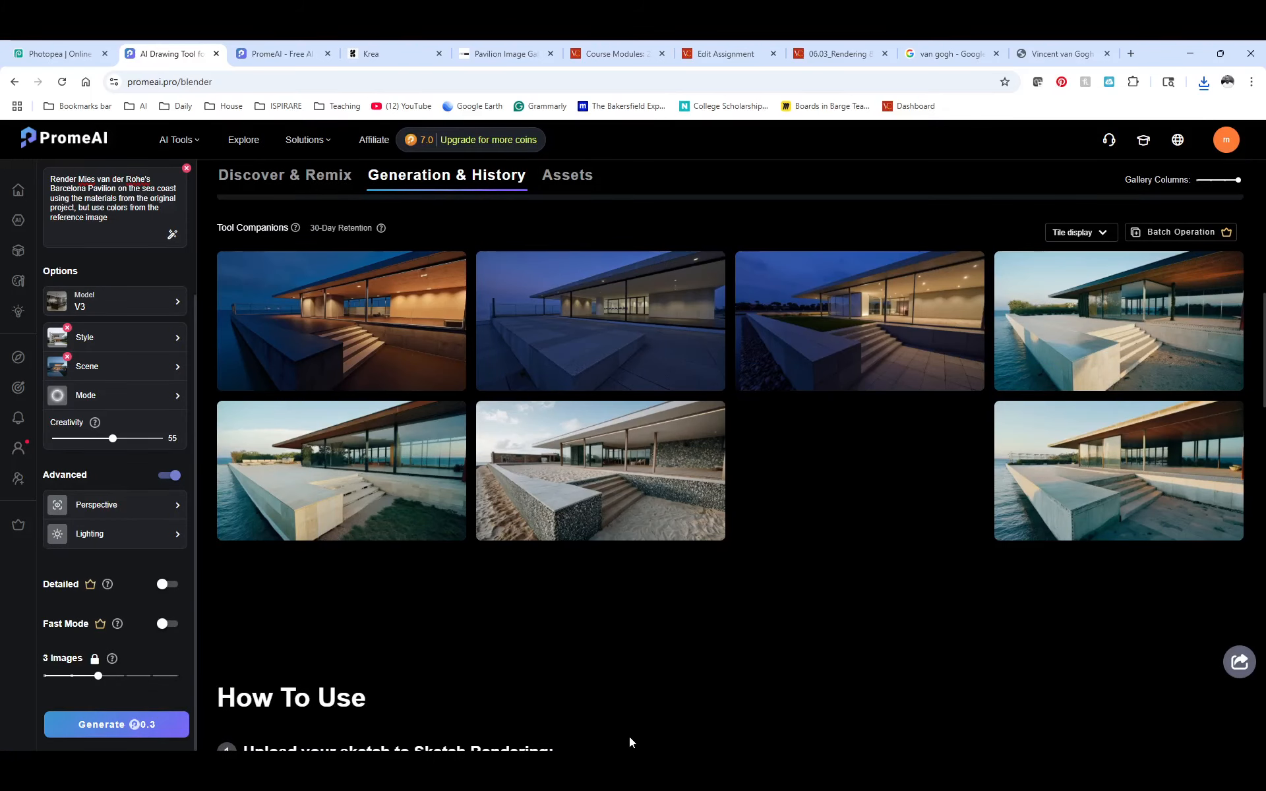
Check the last seaside rendering in the second row enlarged, close it and enlarge the one directly above it
left_click(1049, 462)
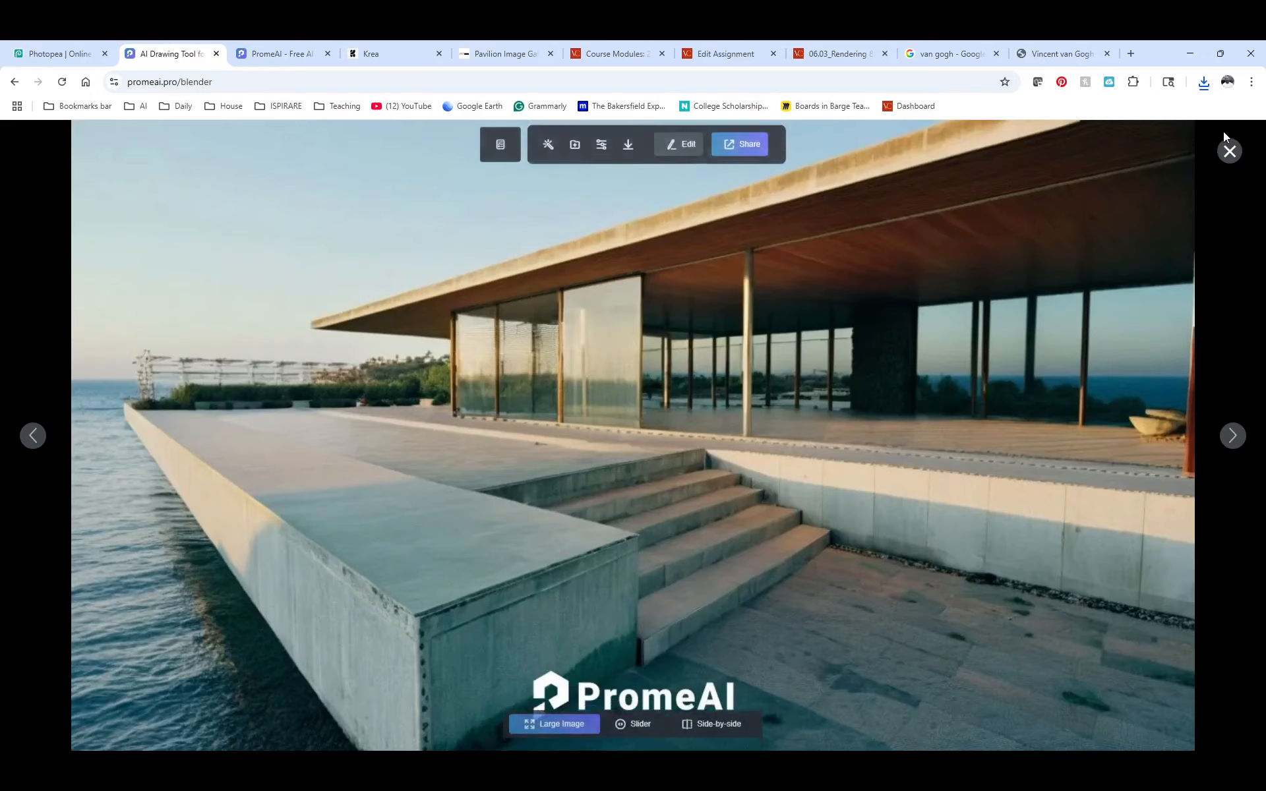
left_click(1230, 151)
left_click(1056, 315)
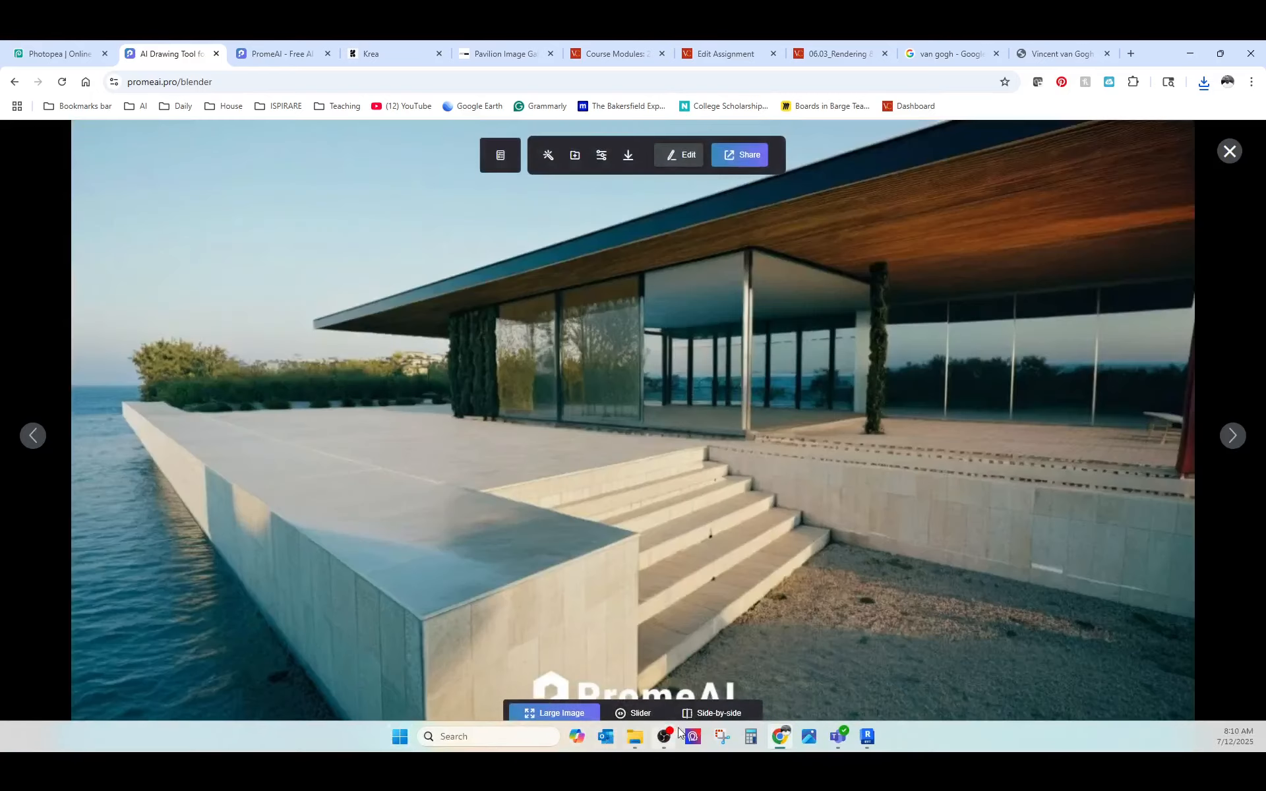
Capture the enlarged seaside rendering with Snipping Tool, retaking the snip so it spans the image above the watermark
left_click(721, 735)
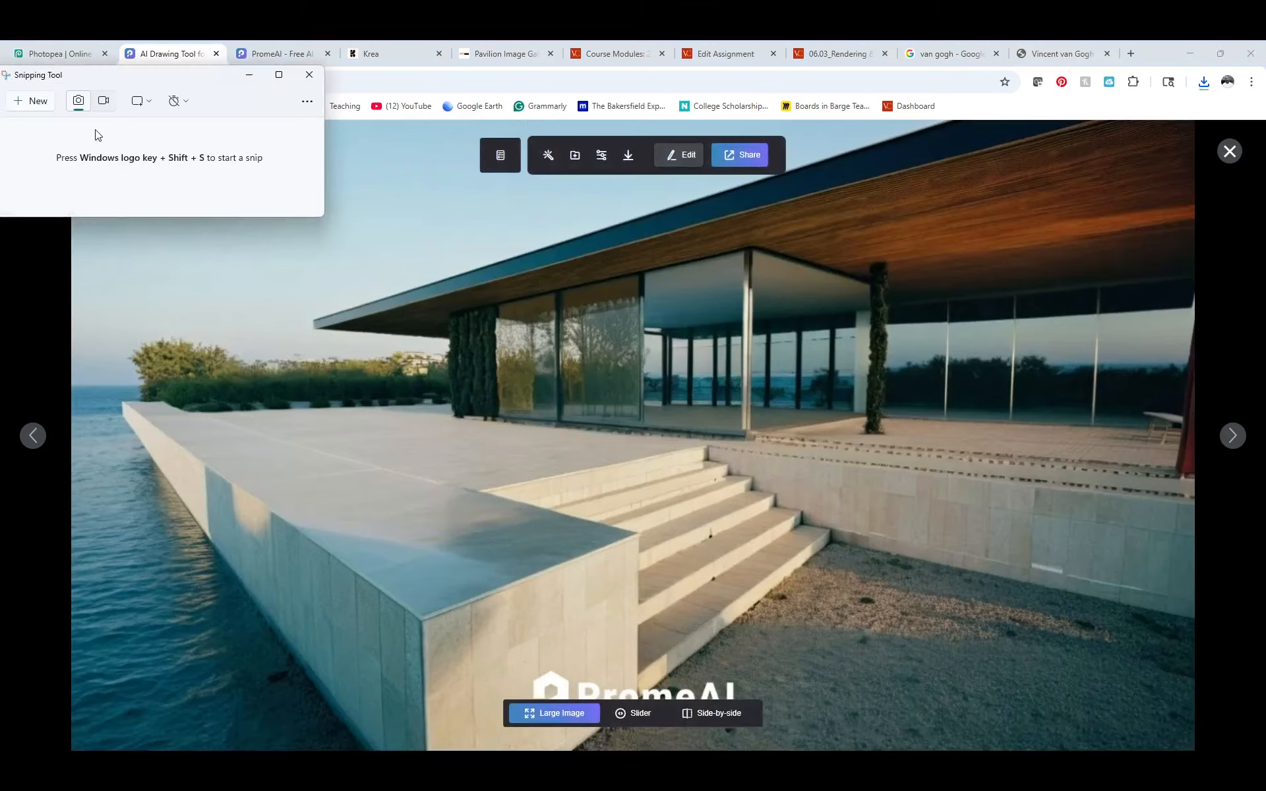
left_click(26, 99)
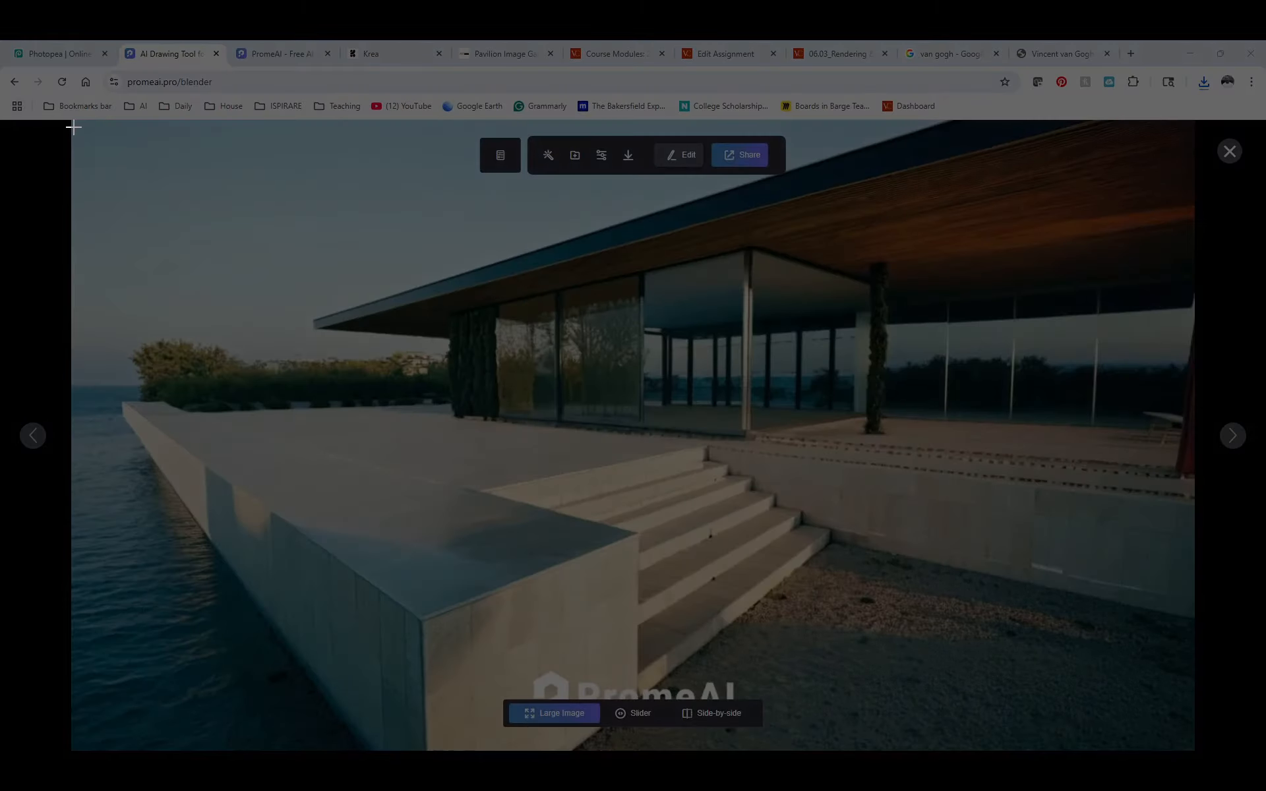
left_click_drag(72, 126, 372, 208)
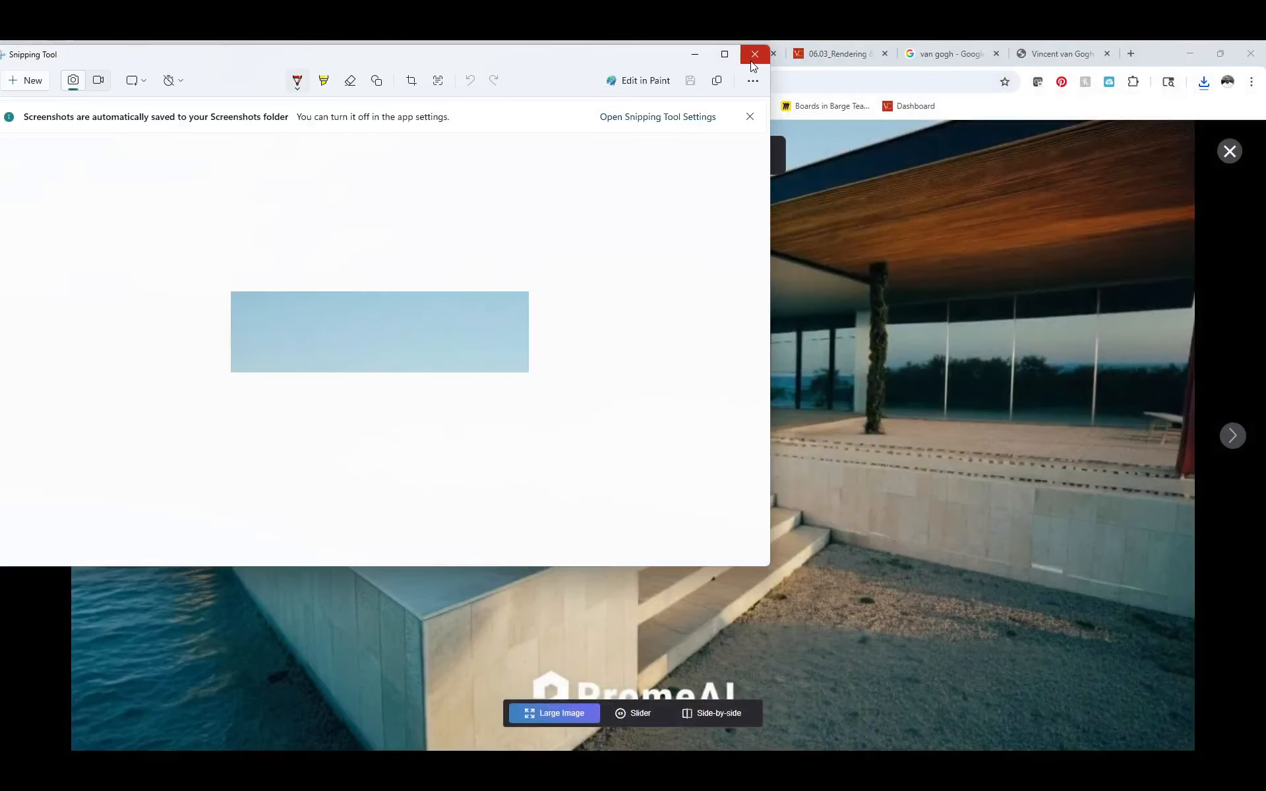
left_click(26, 80)
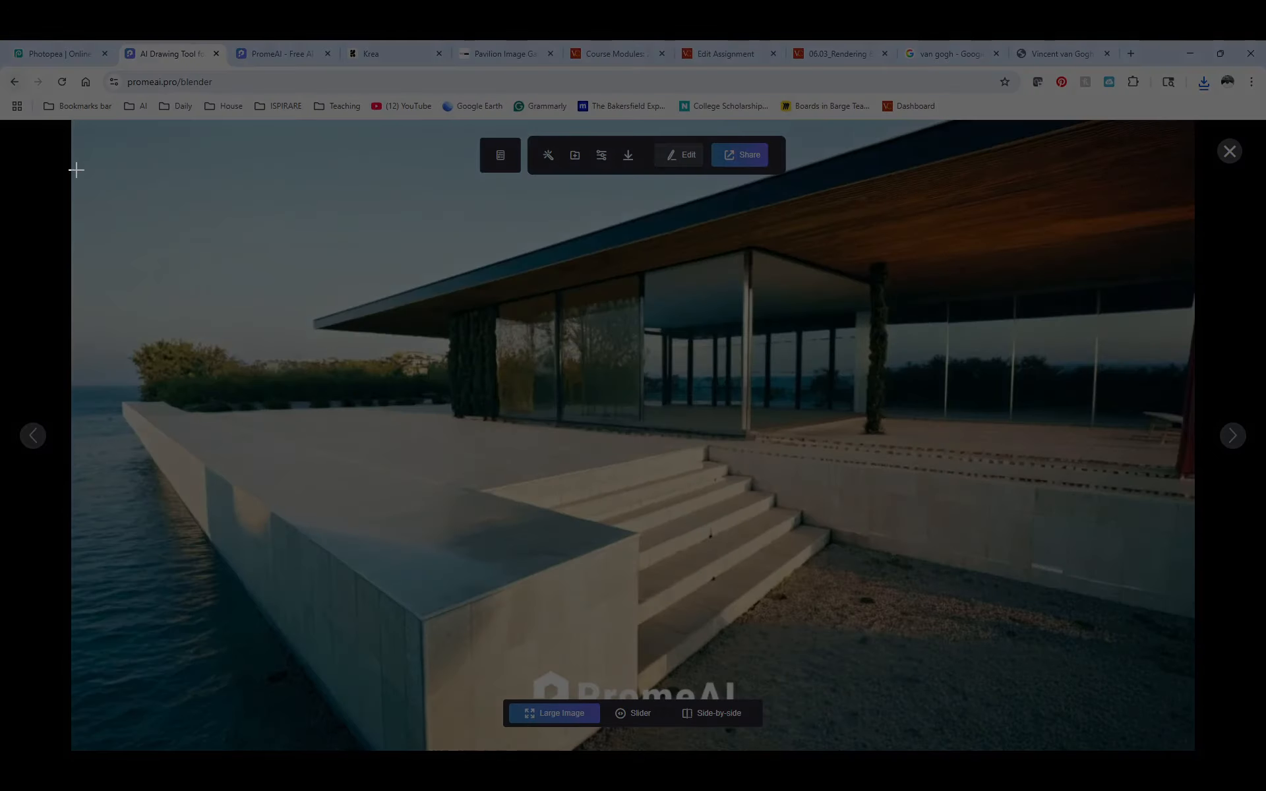
left_click_drag(75, 168, 1185, 667)
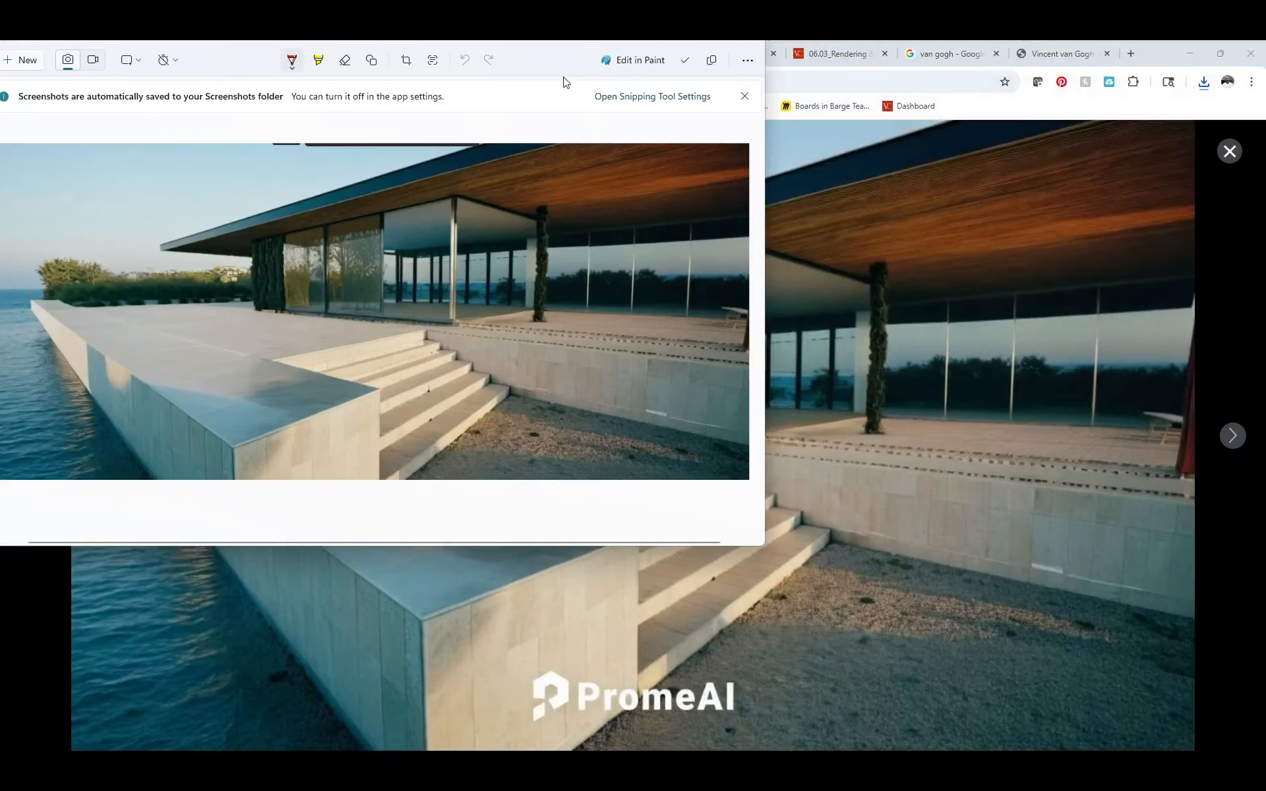
Save the seaside capture as view02 in PNG format in Downloads and close Snipping Tool
left_click(686, 60)
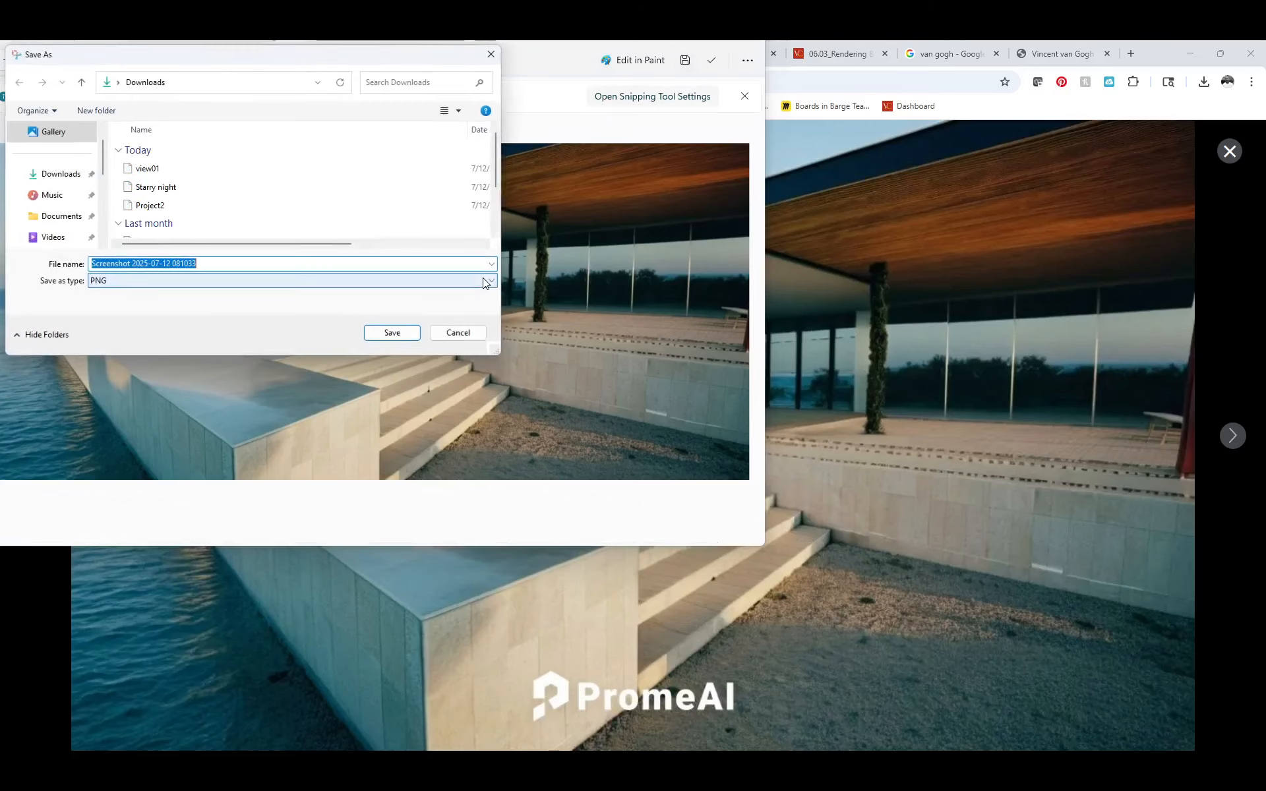
left_click(166, 172)
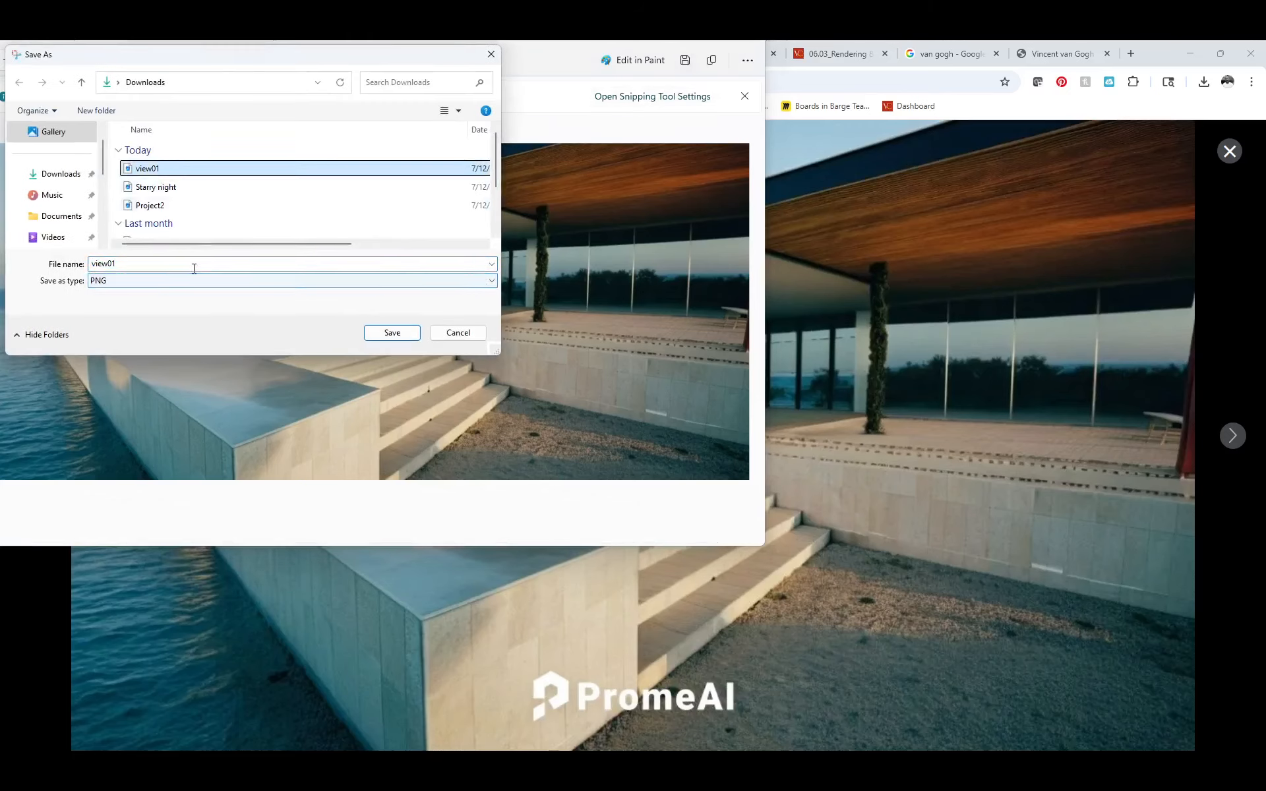
left_click(229, 262)
type("view02")
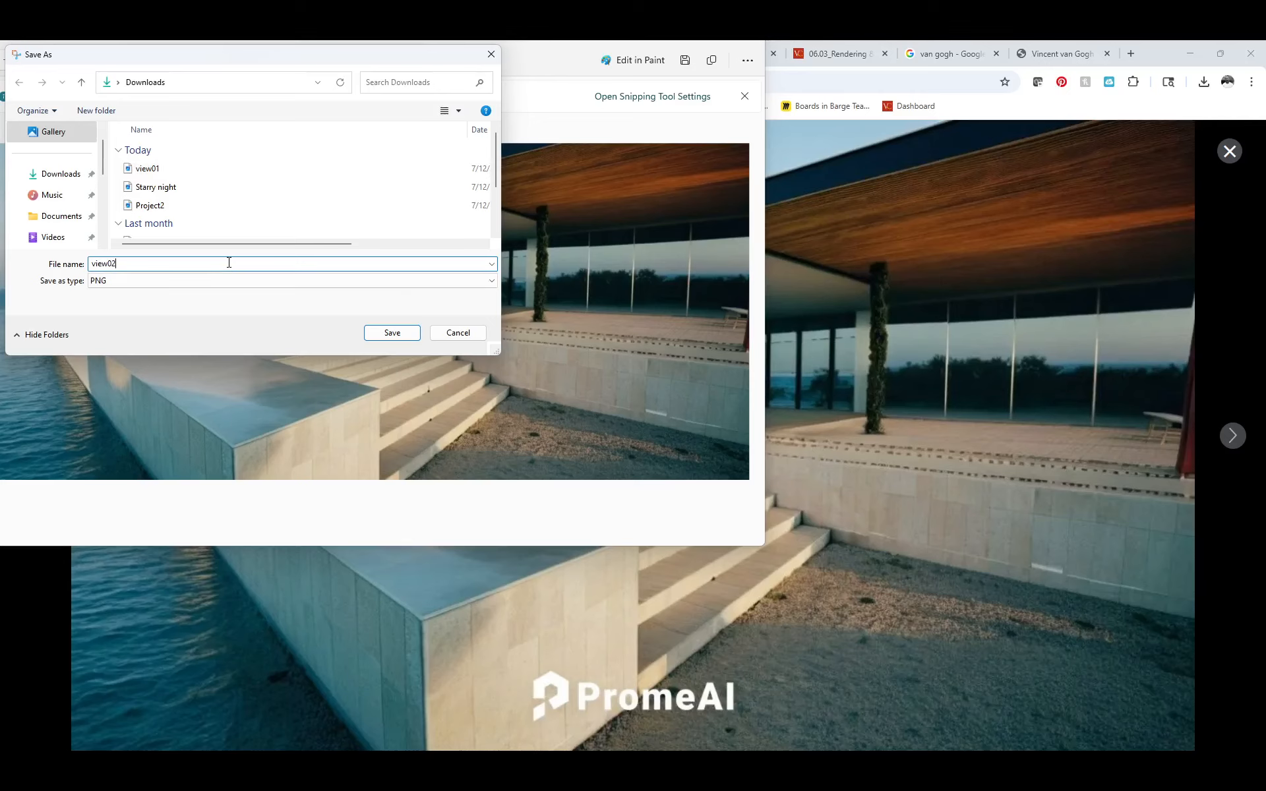
key("Return")
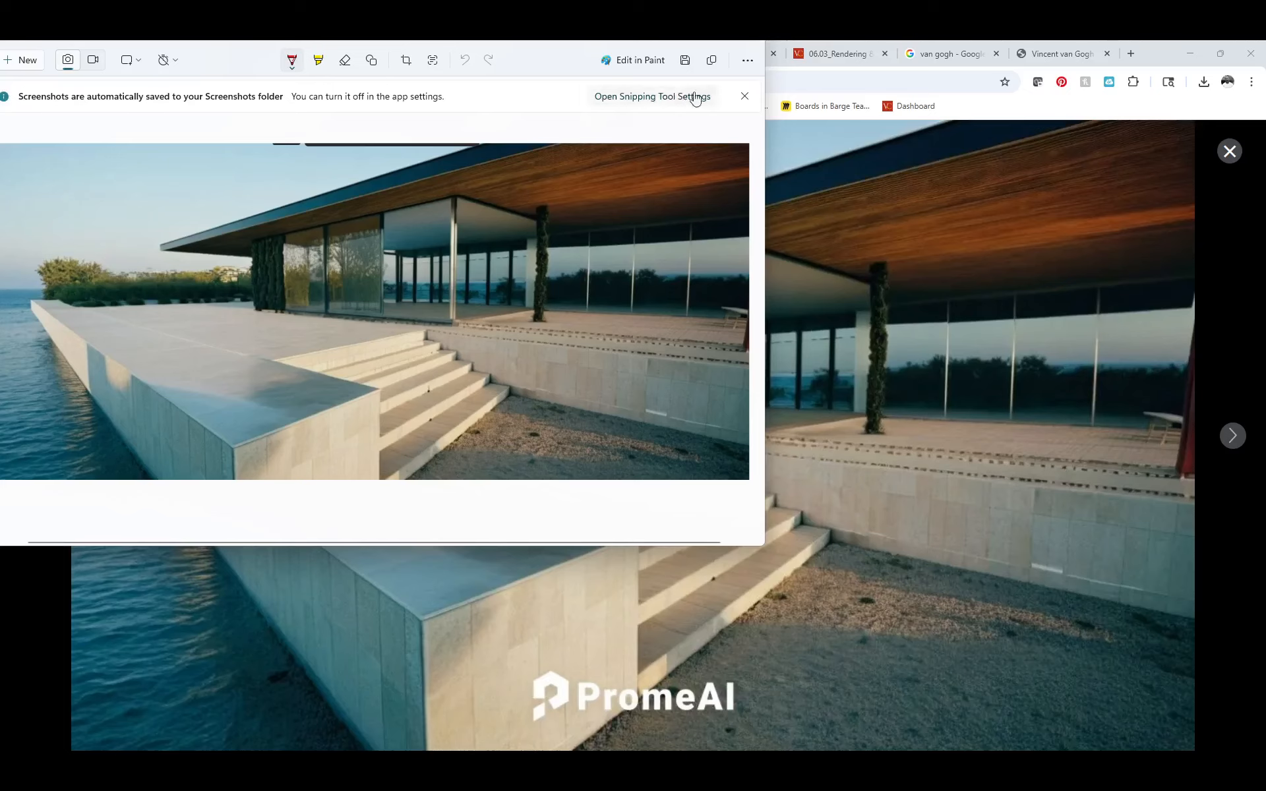
left_click(745, 97)
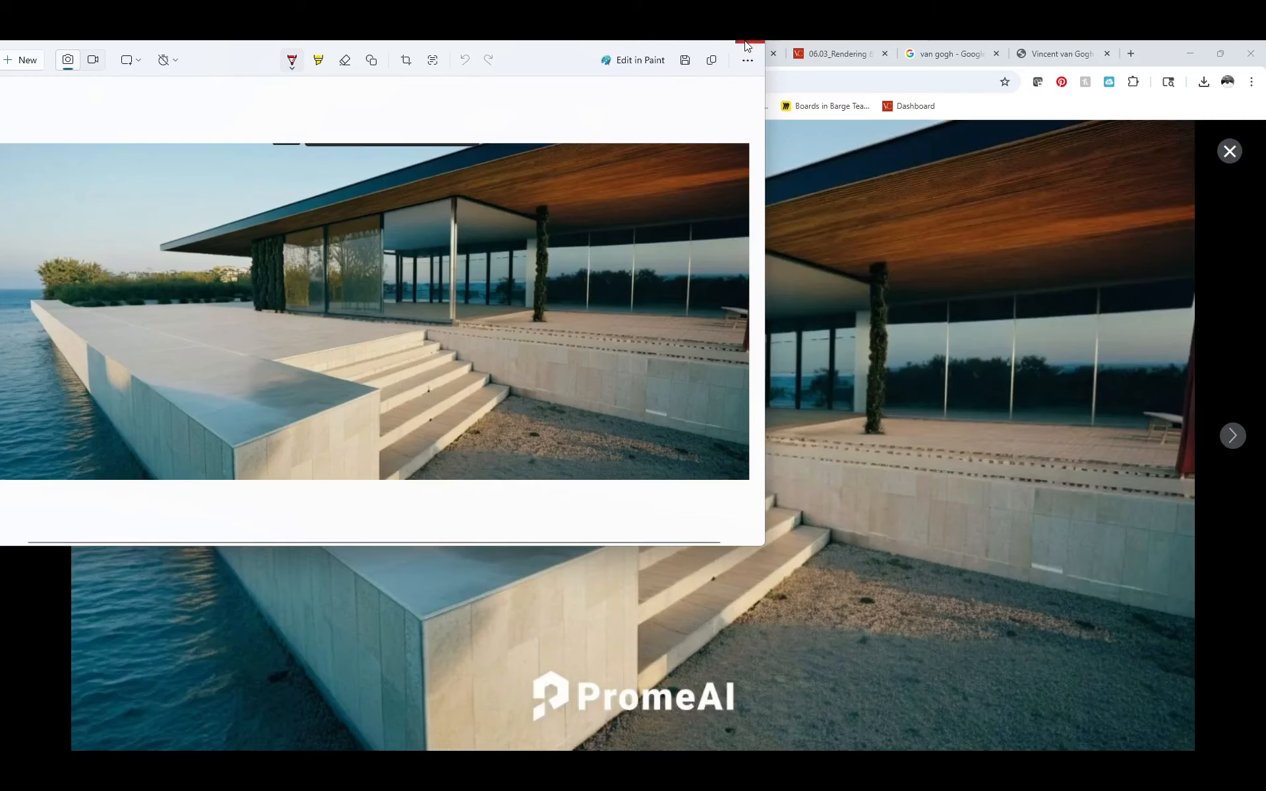
left_click(740, 44)
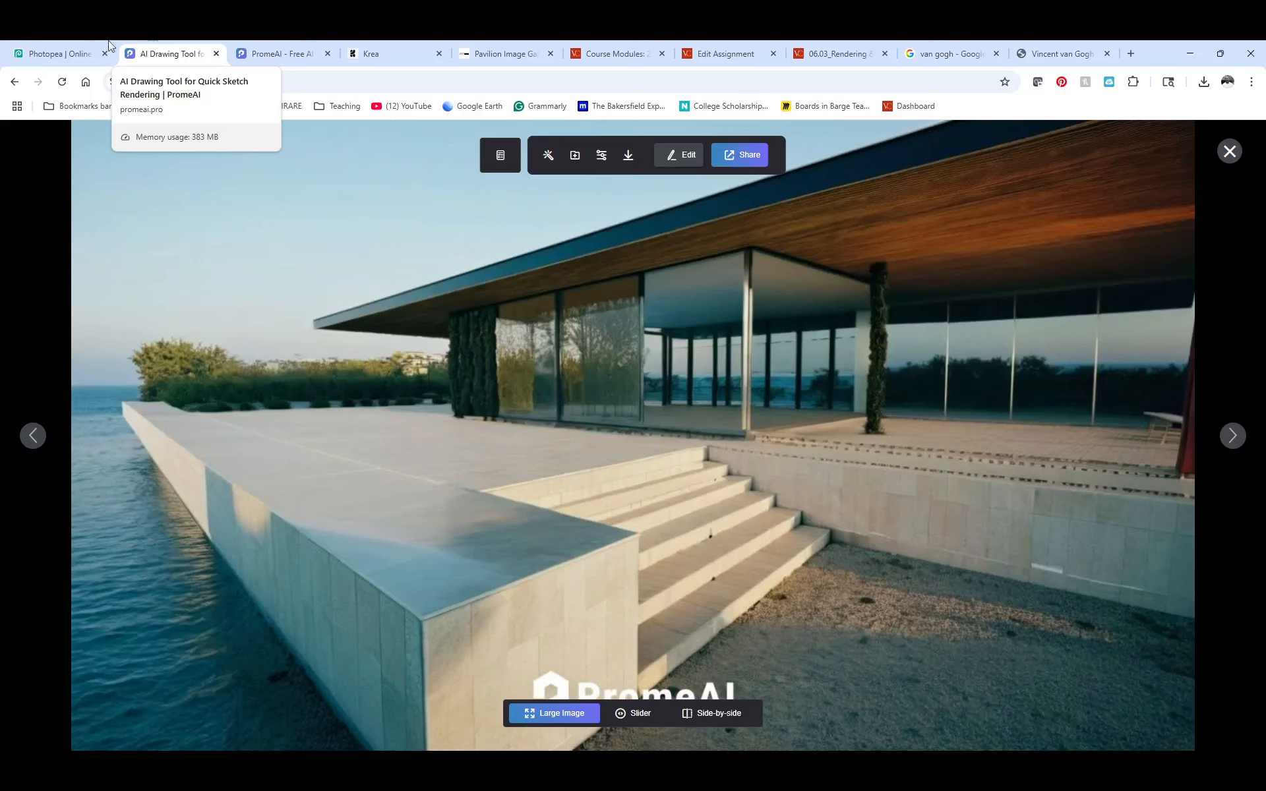
Switch to Photopea and open the view02 image from the Downloads folder
left_click(38, 60)
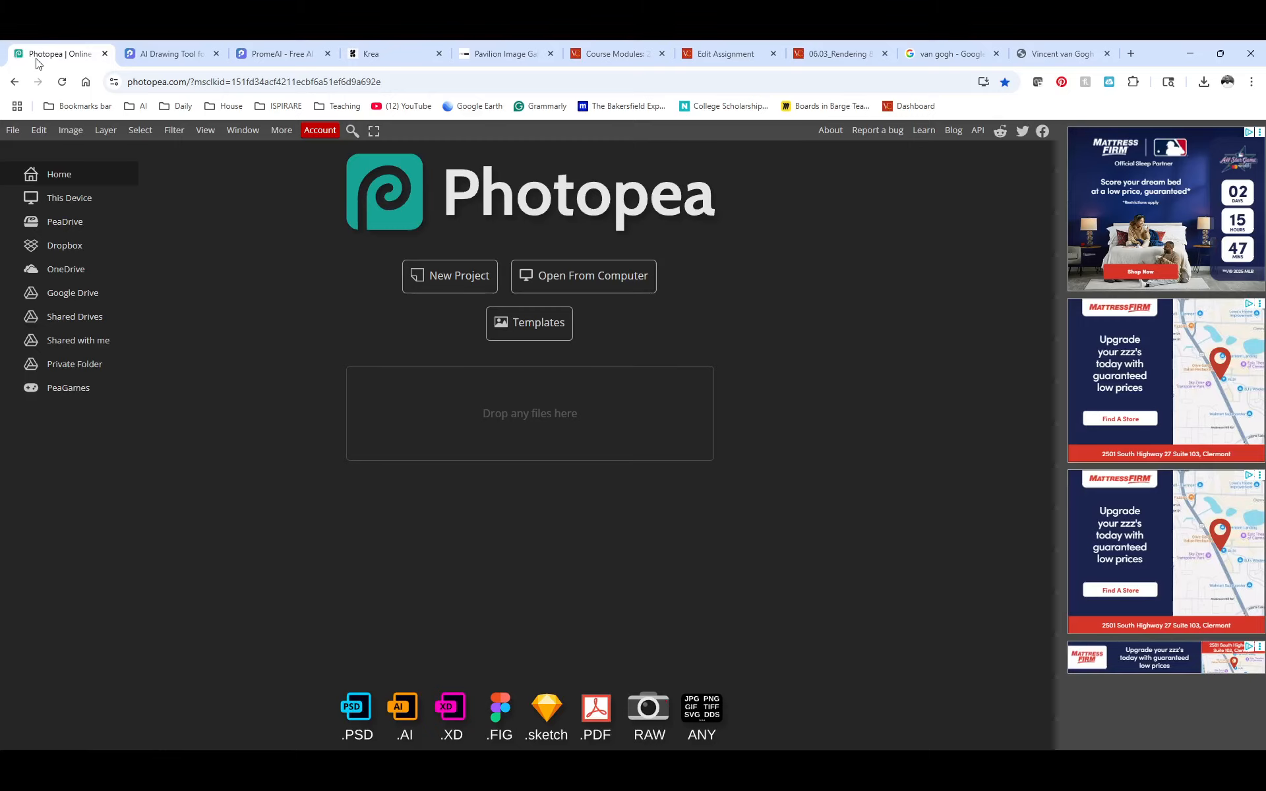
left_click(598, 274)
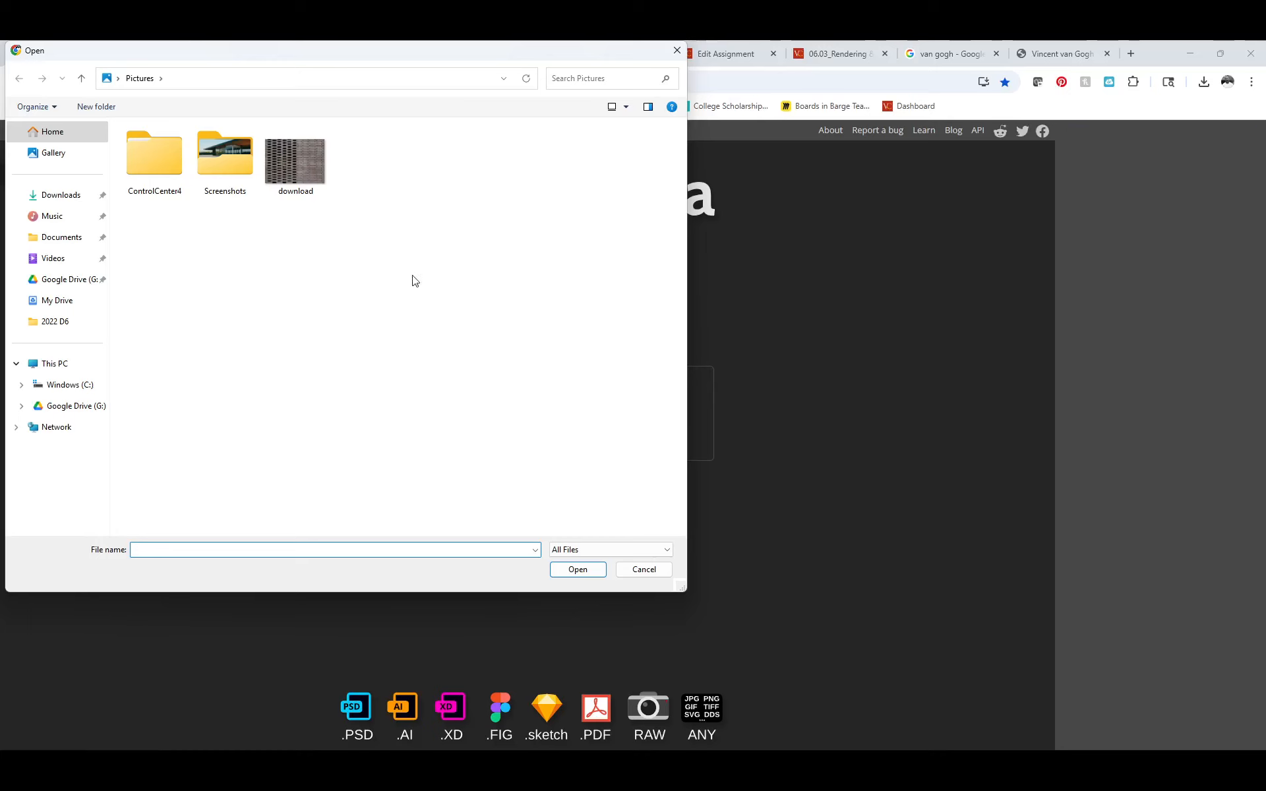
left_click(60, 196)
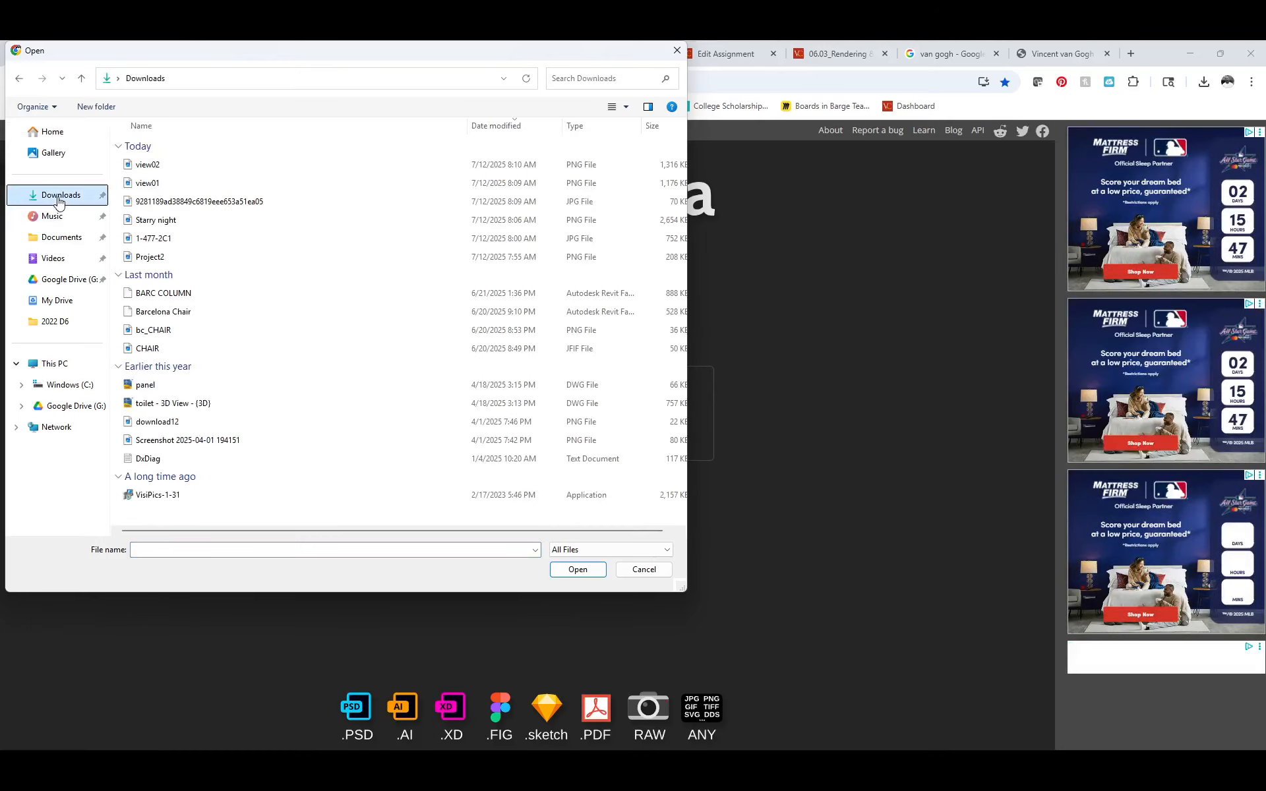
left_click(148, 166)
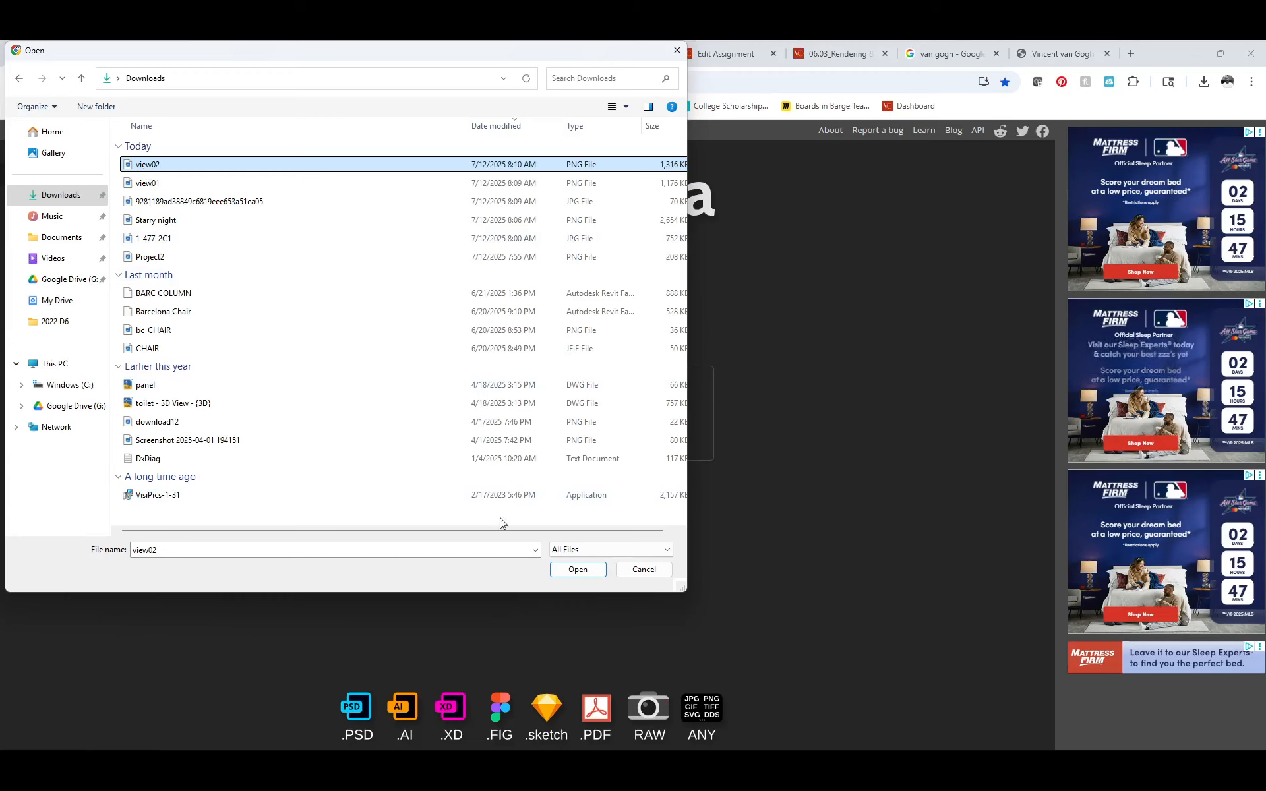
left_click(578, 569)
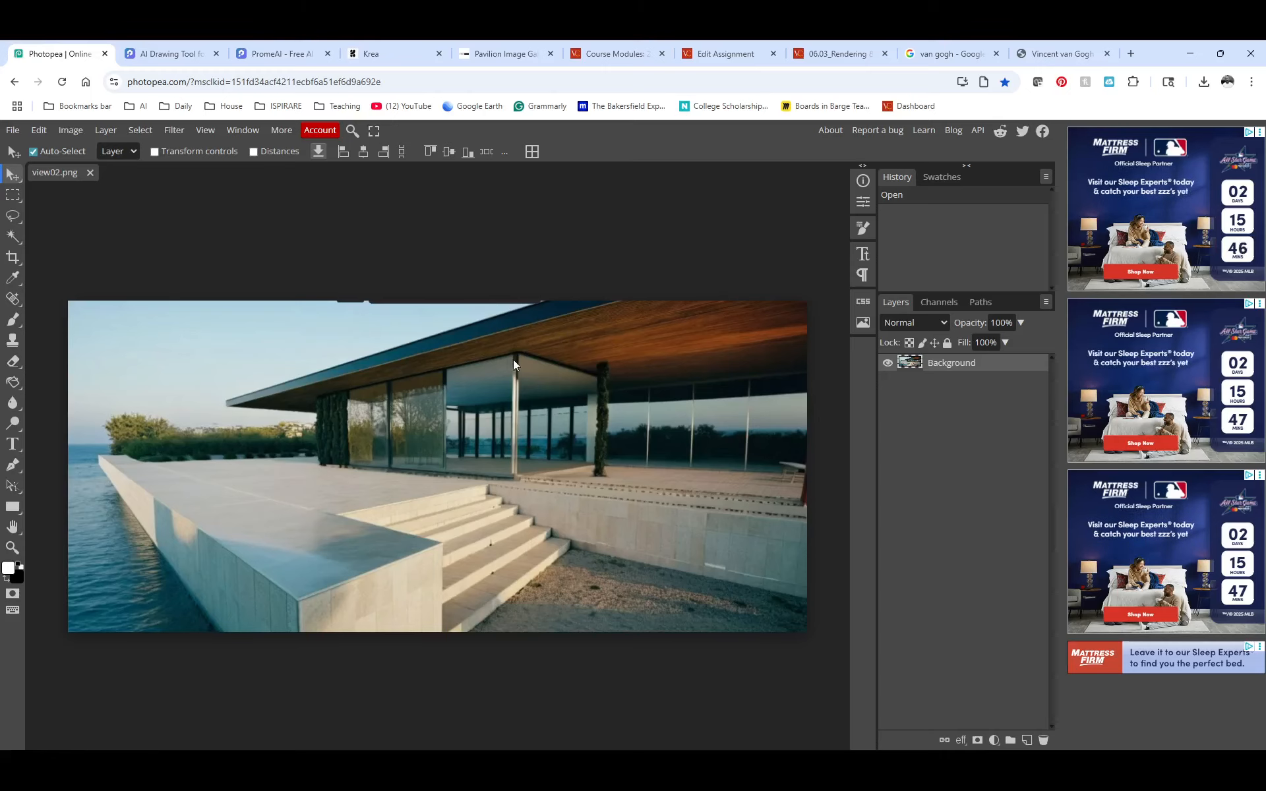
Switch to the Vincent van Gogh page and run a web search for "entourage" in its place
left_click(1049, 55)
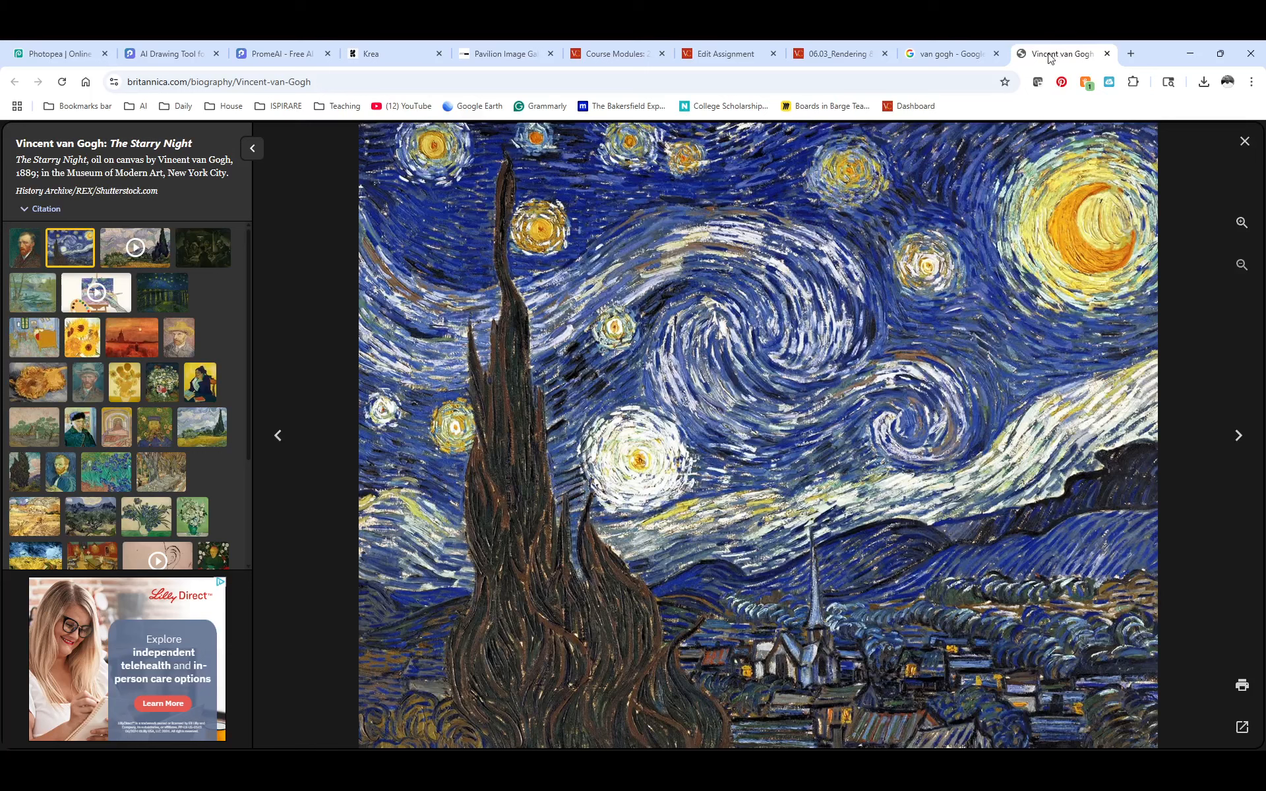
left_click(376, 83)
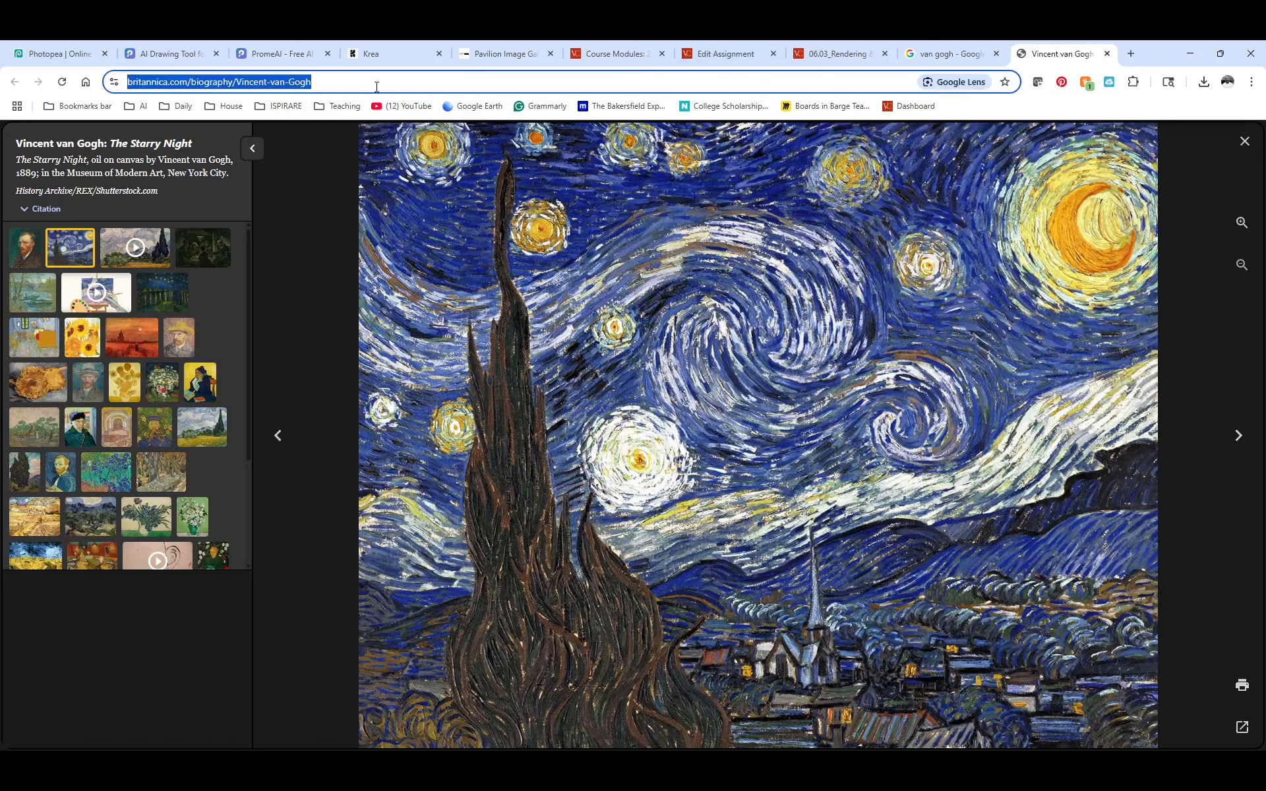
type("ent")
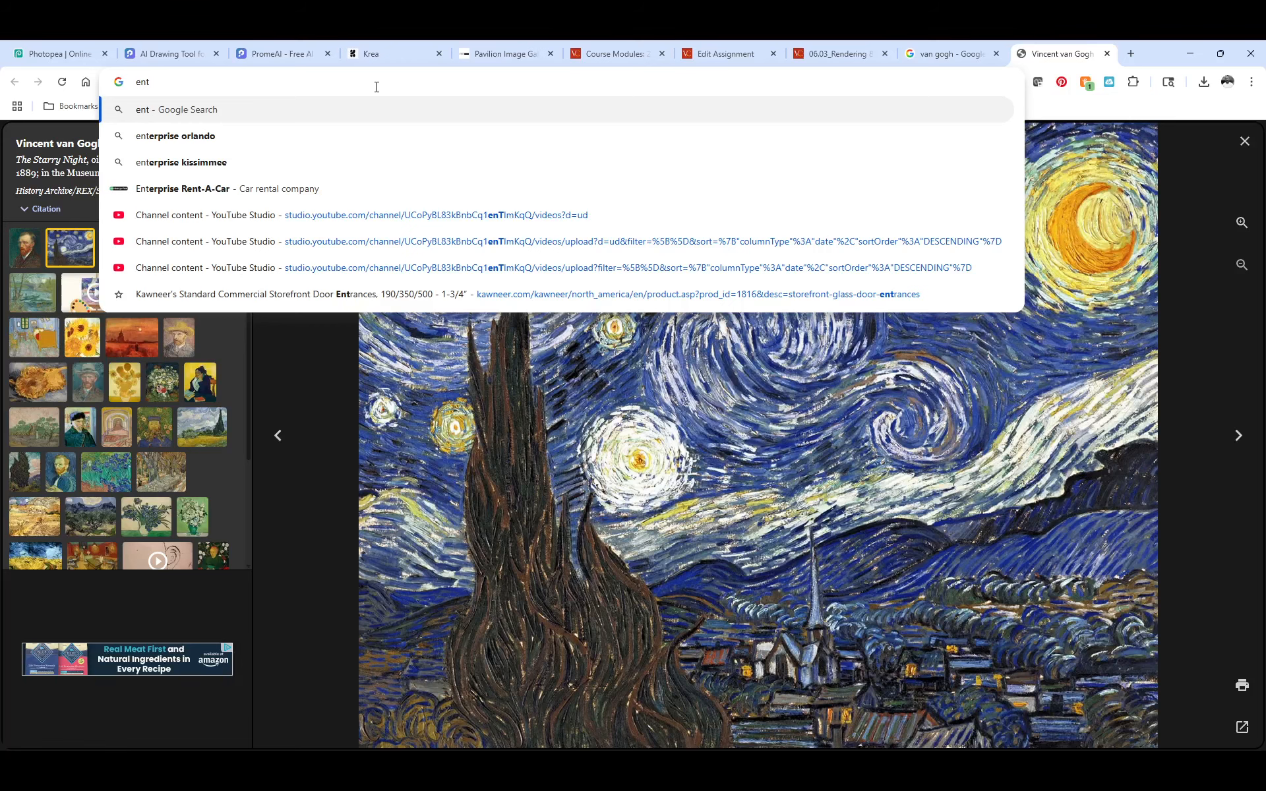
type("ourage")
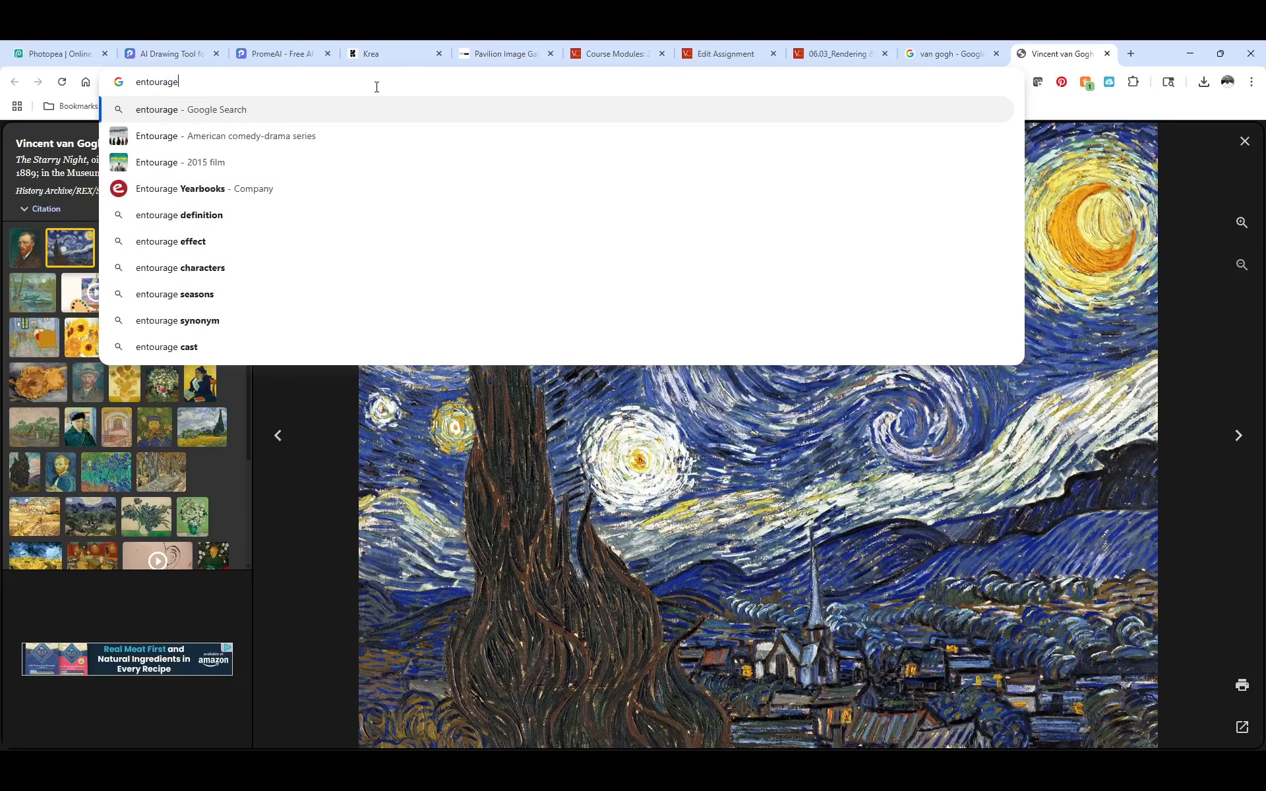
key("Return")
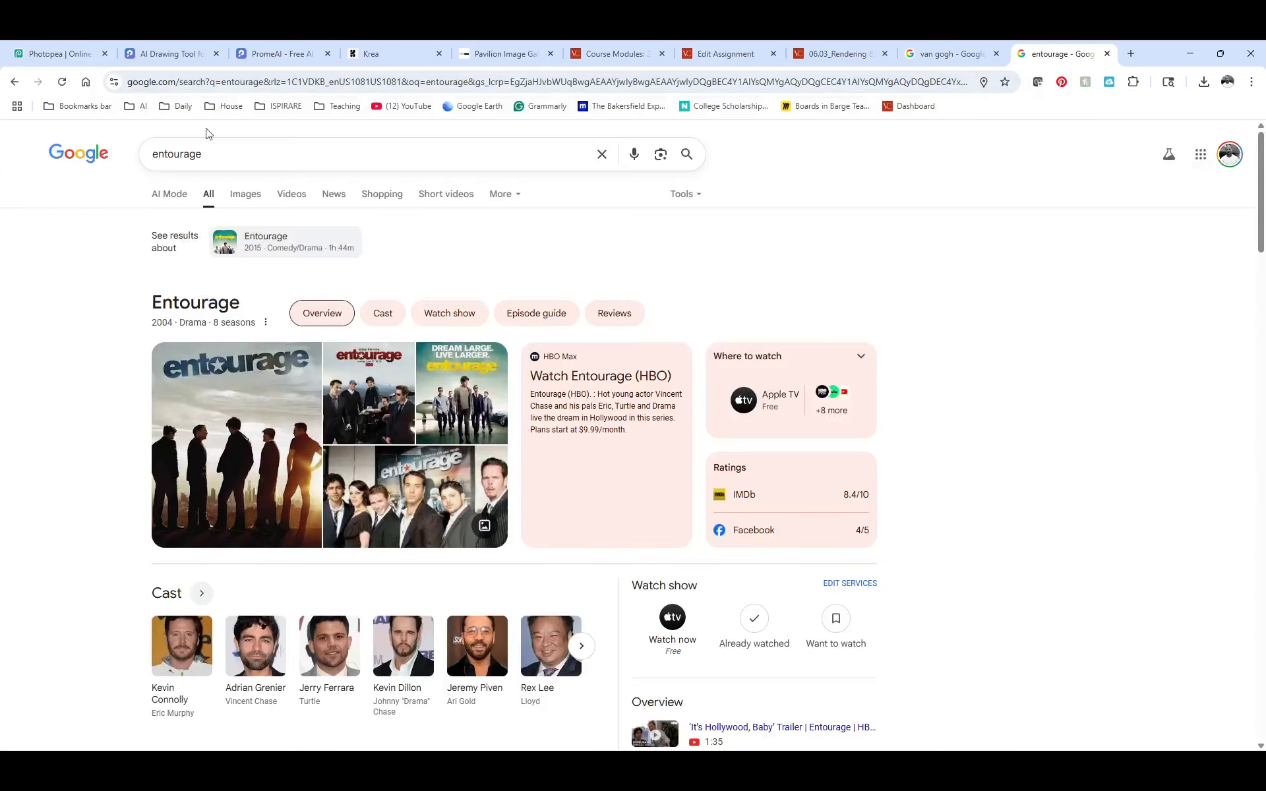
Refine the search to "render entourage" and show the image results
left_click(153, 156)
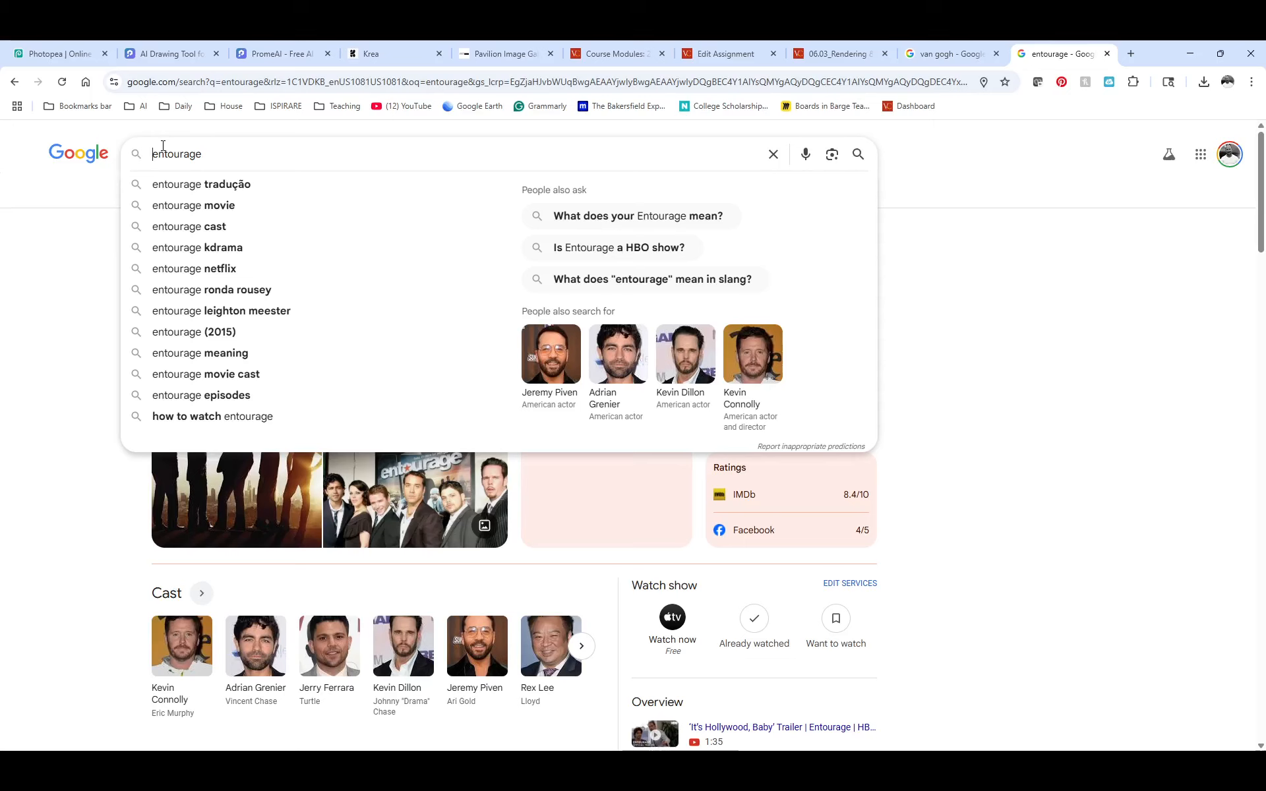
type("render")
key("Return")
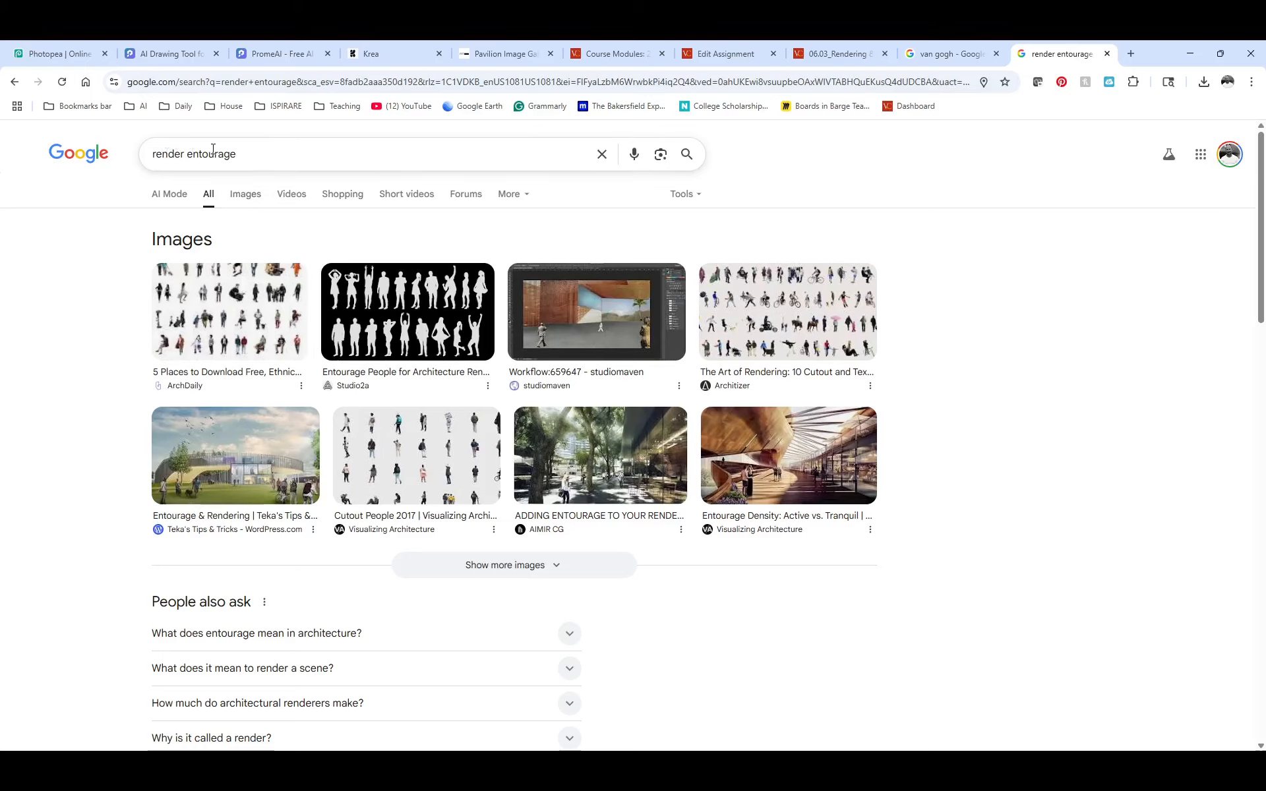
left_click(243, 196)
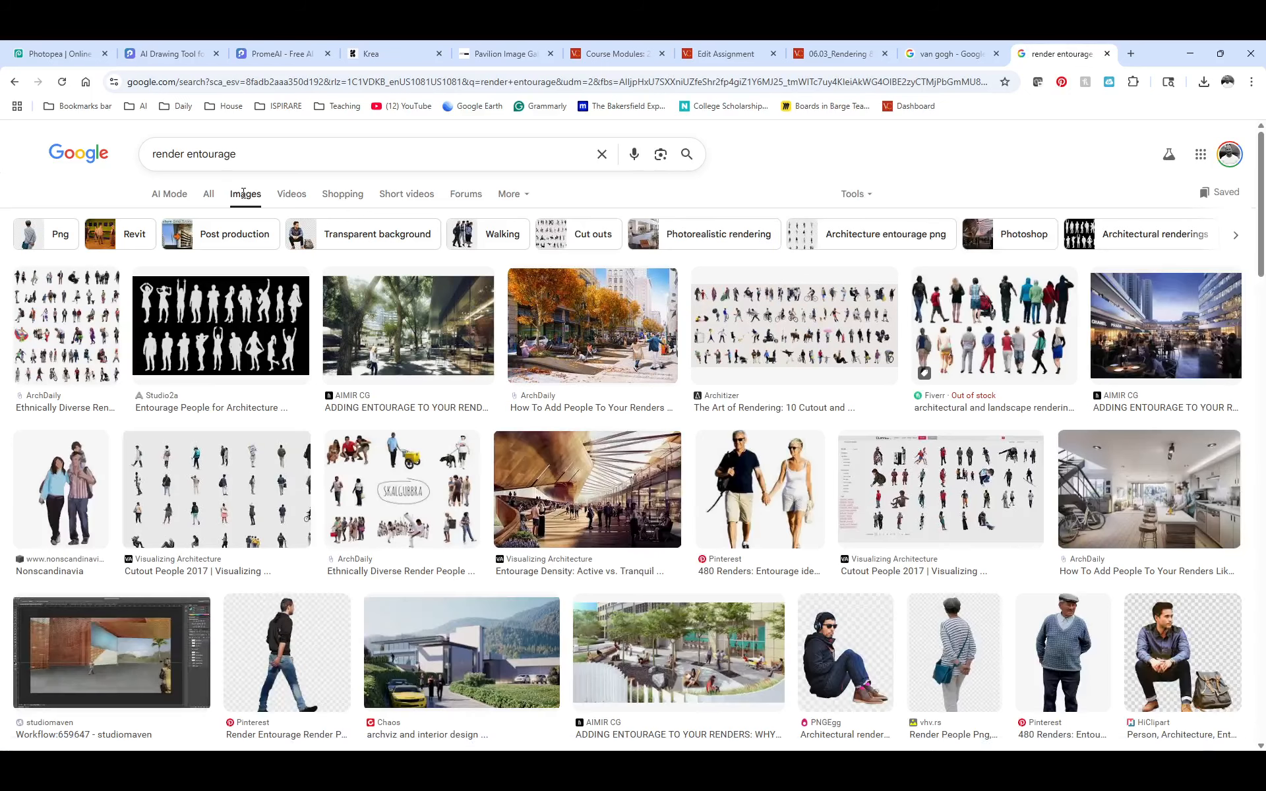
Check the HiClipart page of the seated man with a backpack and close it
scroll(267, 210, "down", 3)
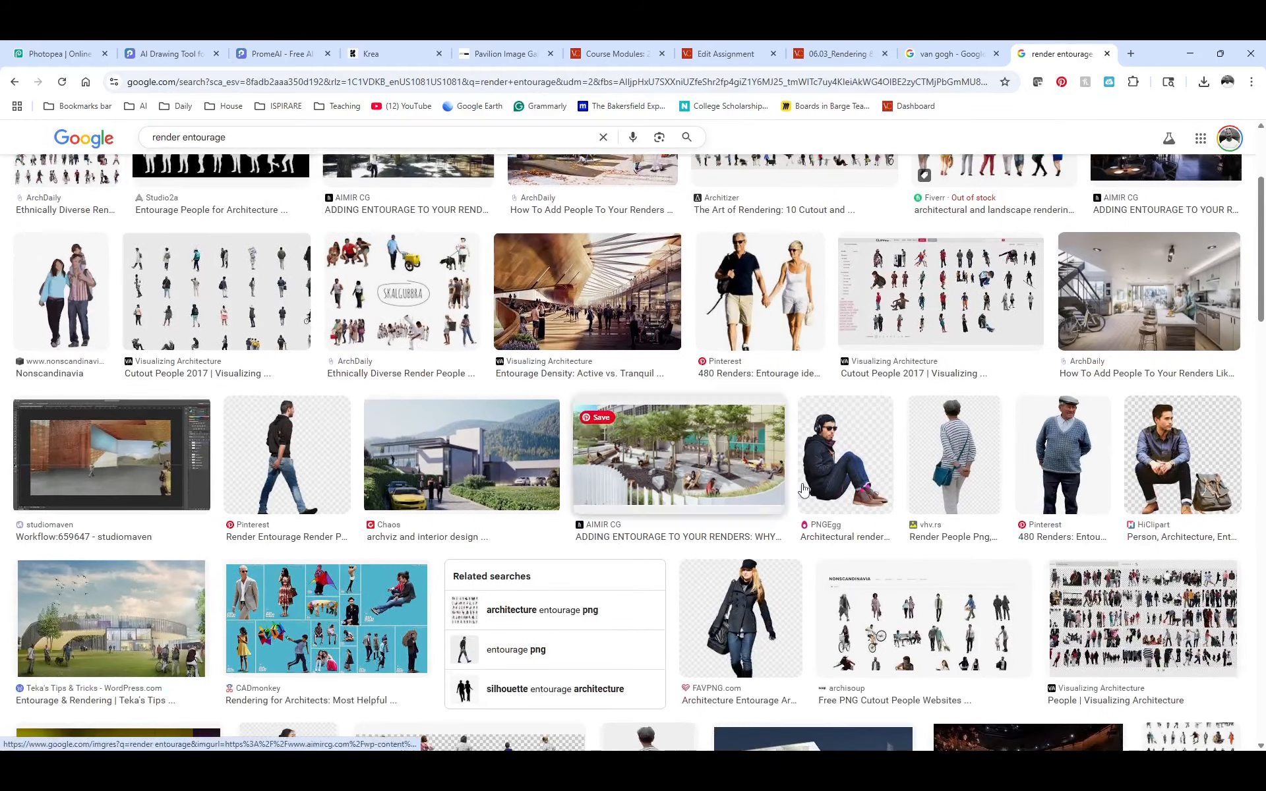
left_click(1198, 457)
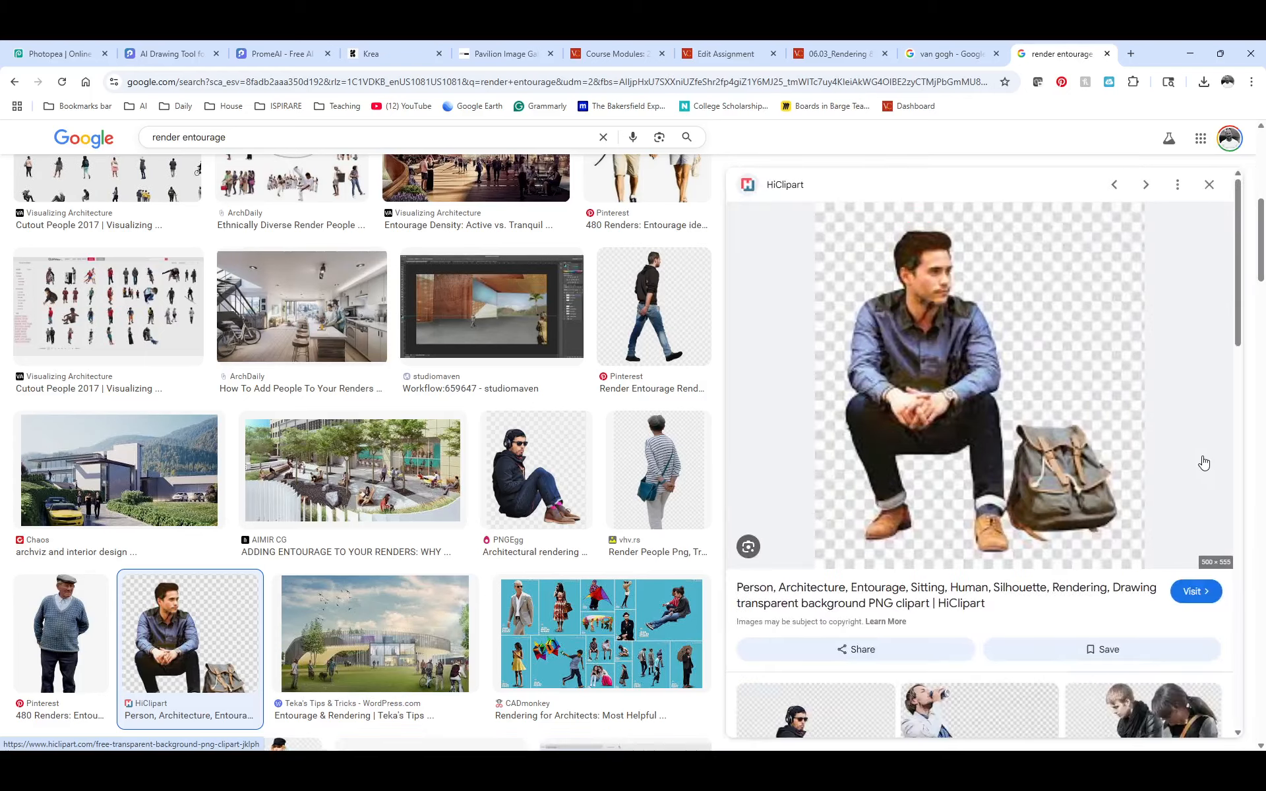
left_click(903, 377)
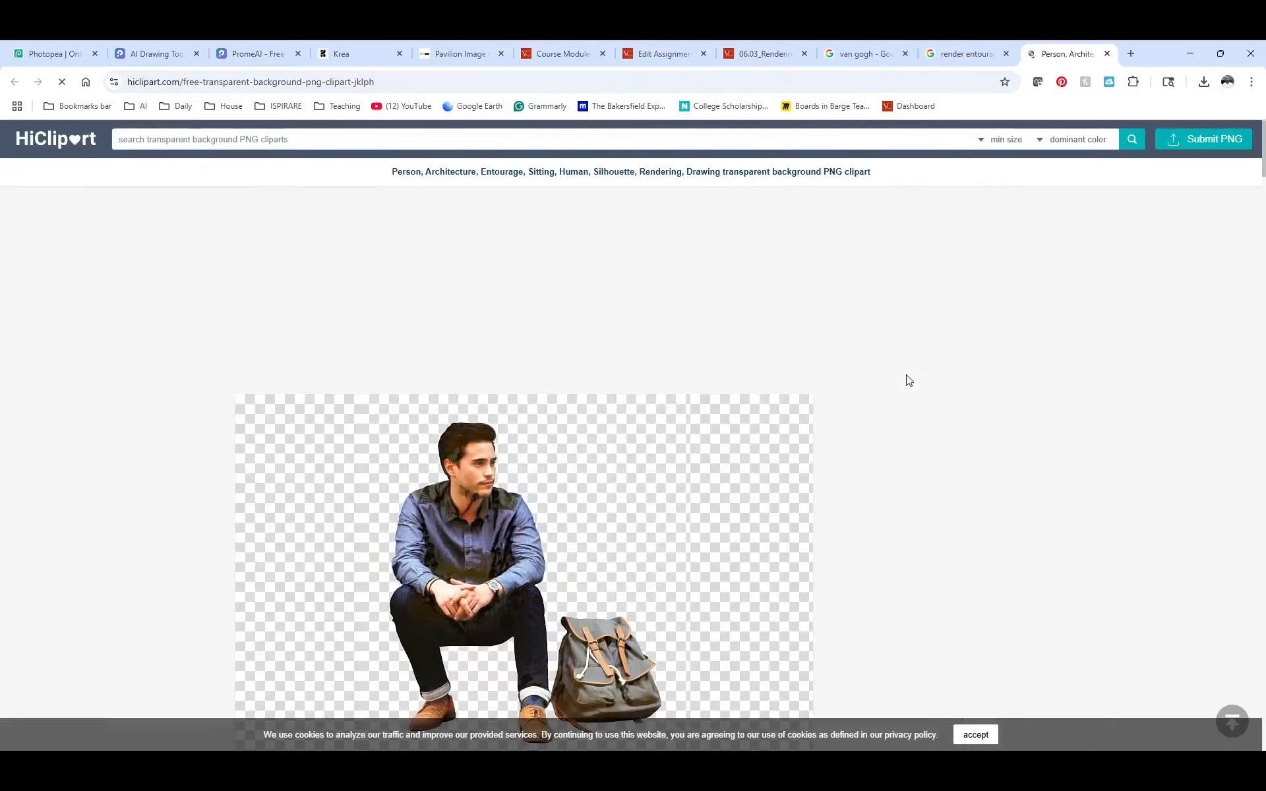
scroll(554, 395, "down", 3)
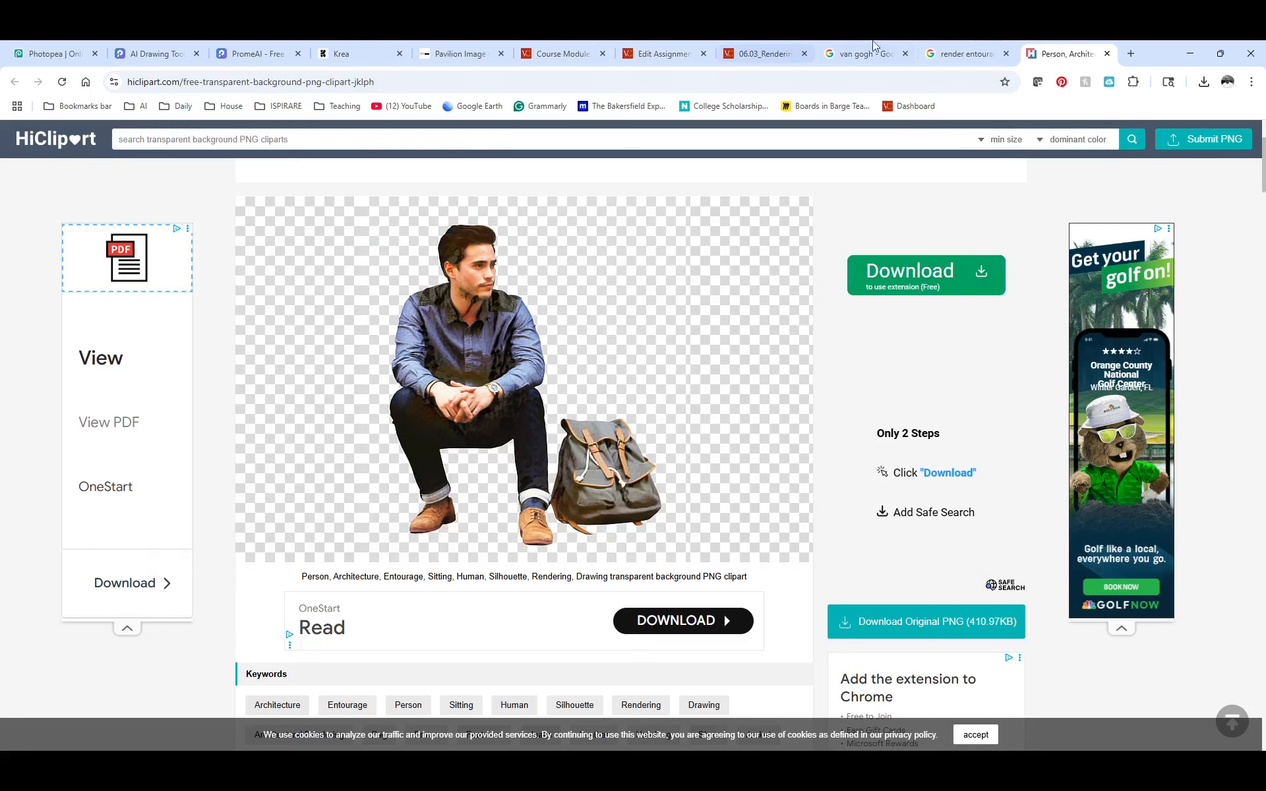
left_click(1106, 53)
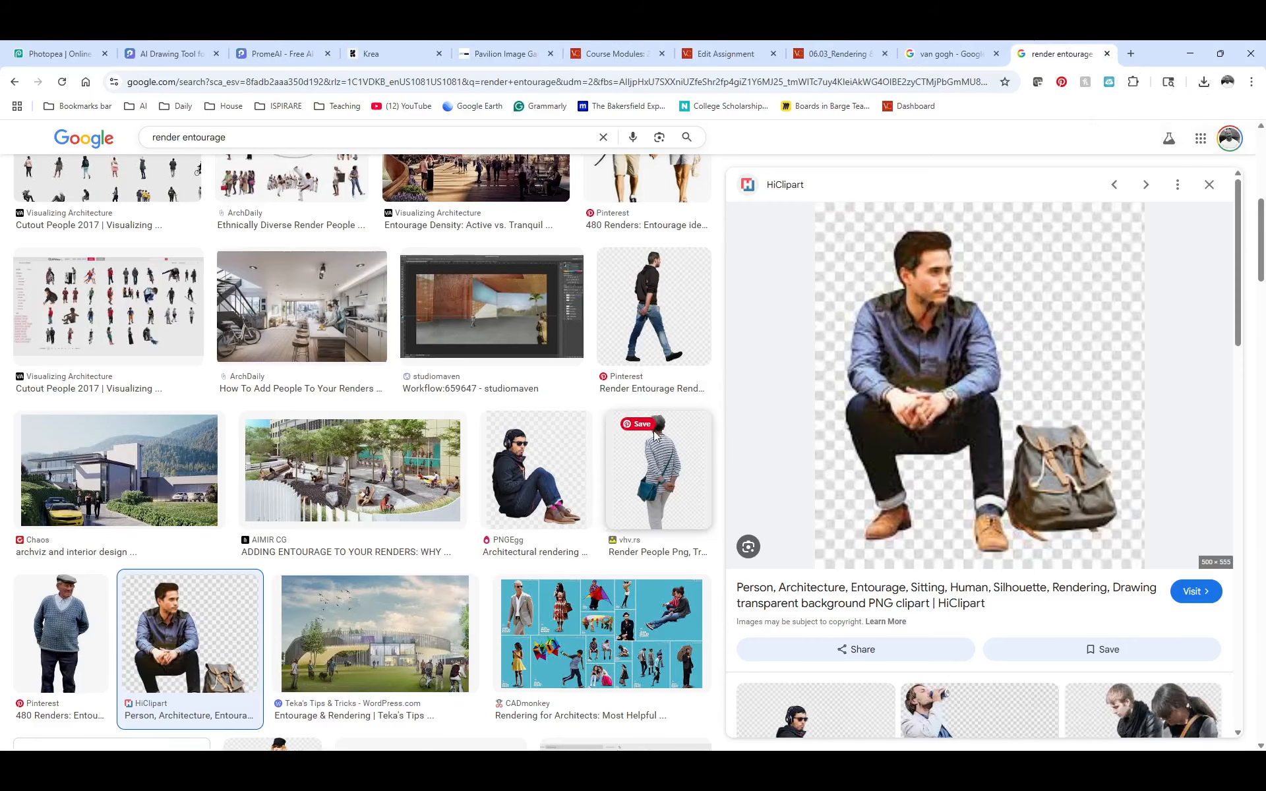
Filter the render entourage image results to those with a transparent background
scroll(658, 447, "up", 8)
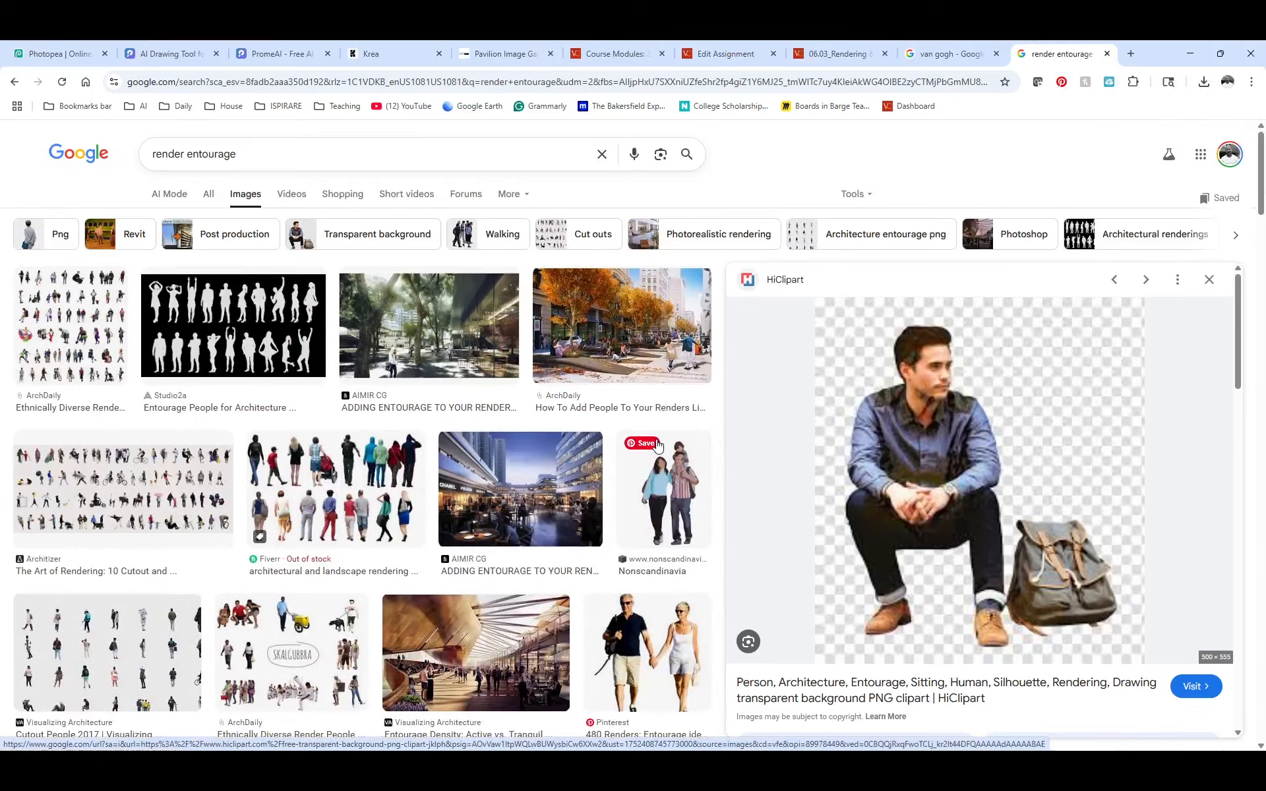
scroll(658, 446, "down", 9)
scroll(657, 447, "up", 9)
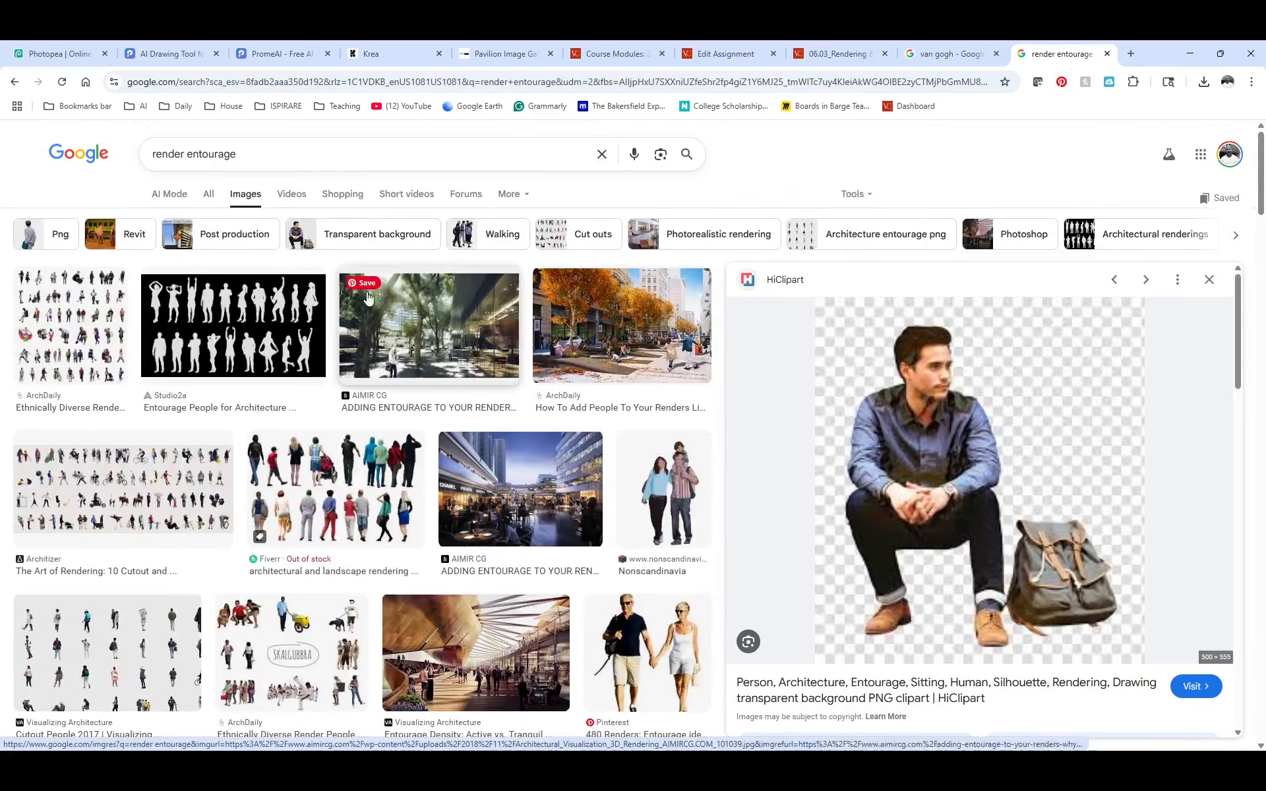
left_click(356, 235)
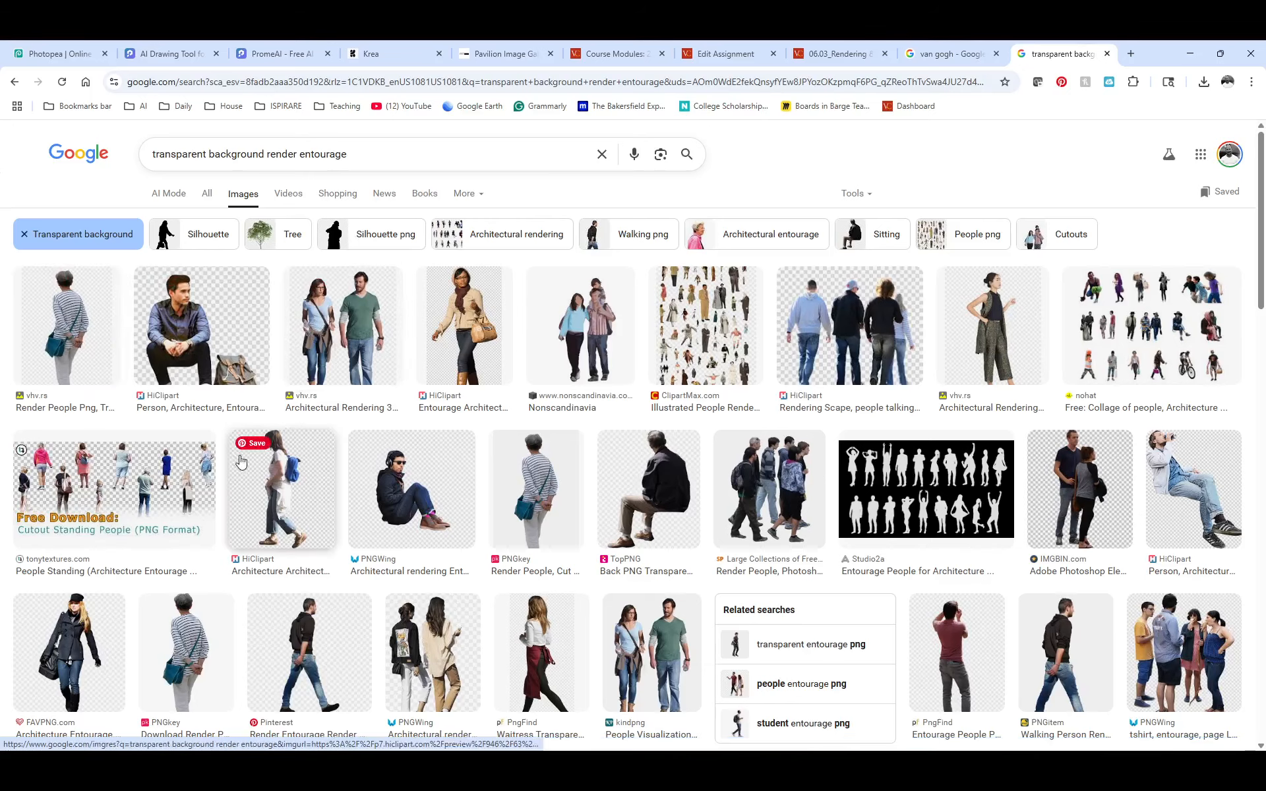
Check the HiClipart page of the walking woman with a blue backpack and close it
left_click(263, 494)
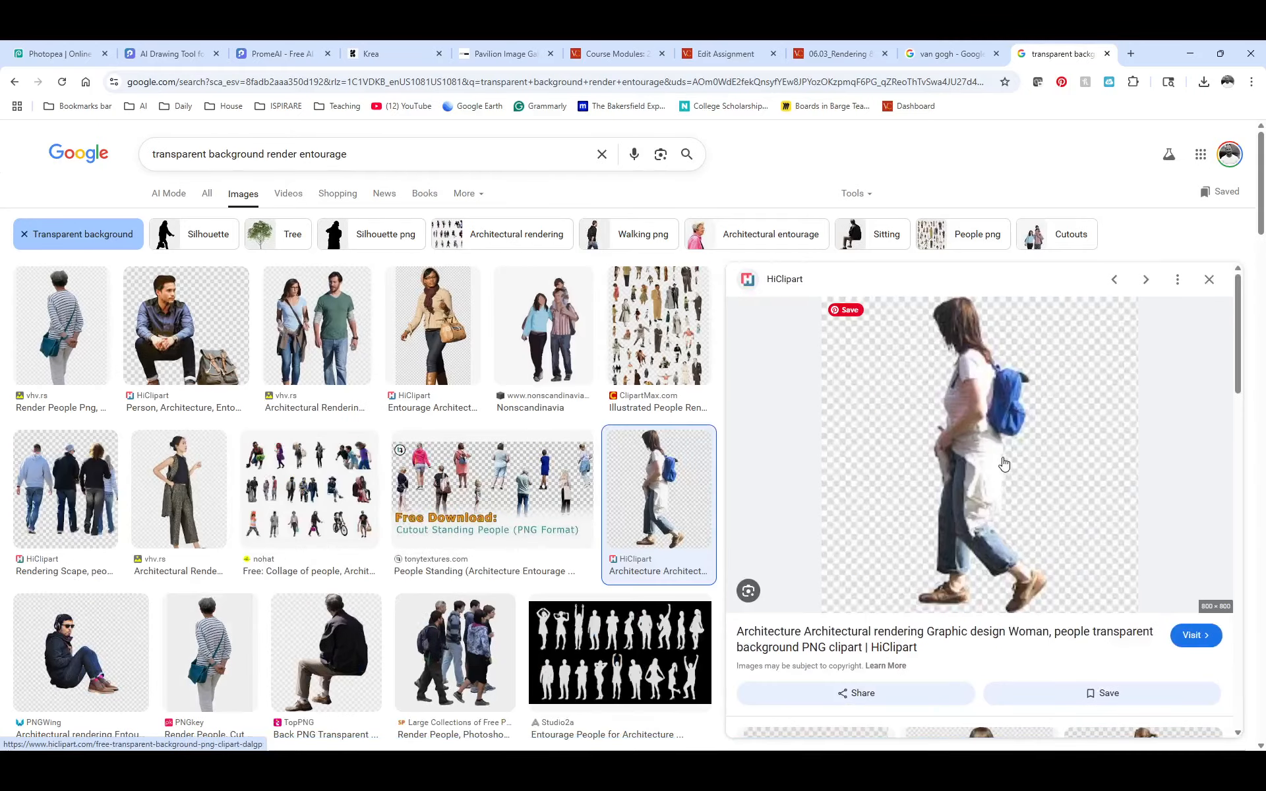
left_click(978, 454)
scroll(524, 434, "down", 4)
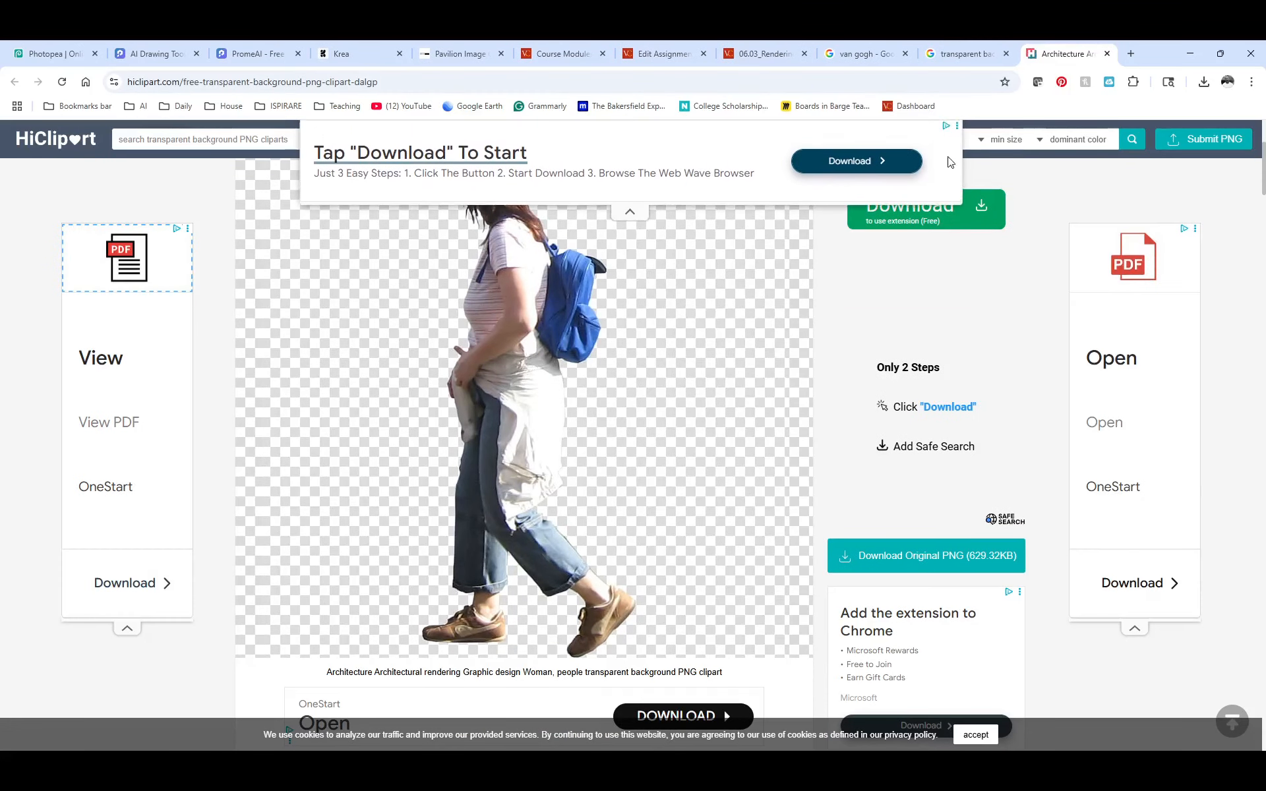
left_click(1106, 54)
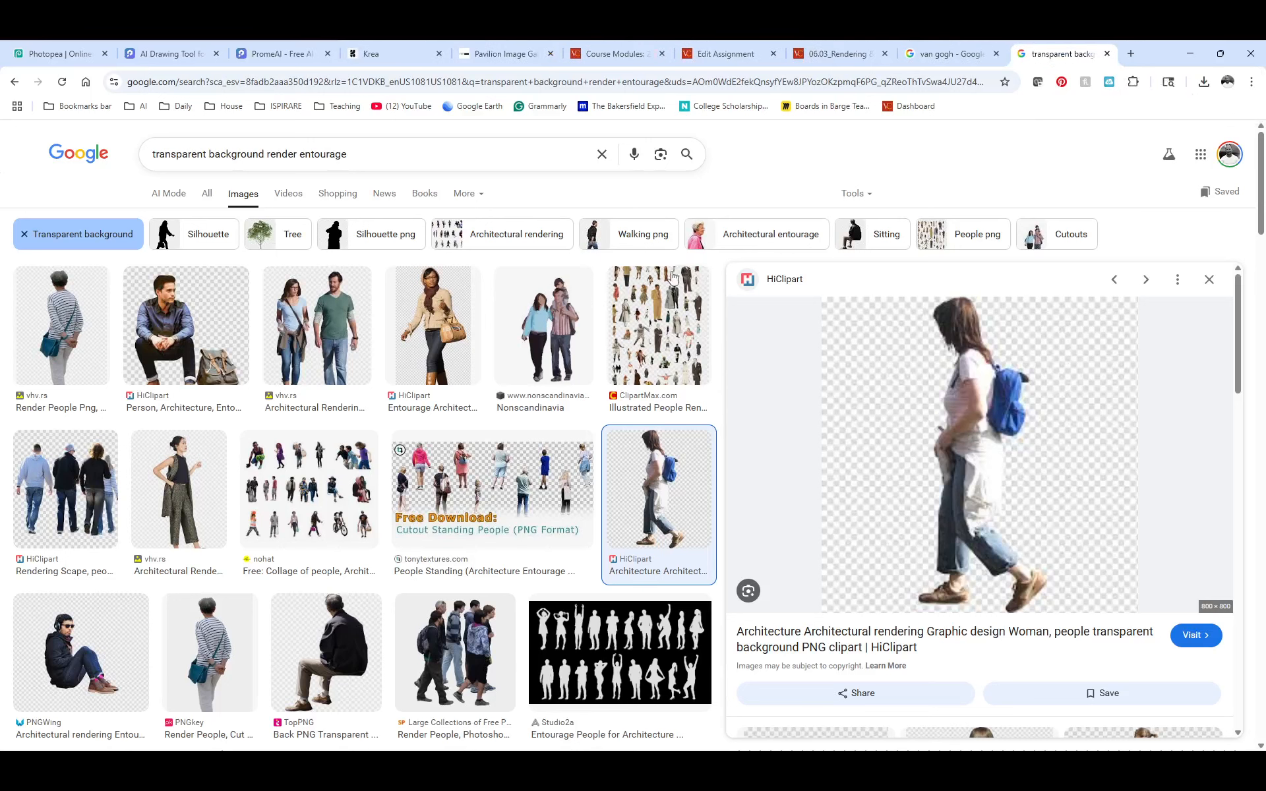
Browse the transparent-background results and open the FAVPNG page of the blonde woman in a black cap and dark coat
scroll(516, 399, "down", 3)
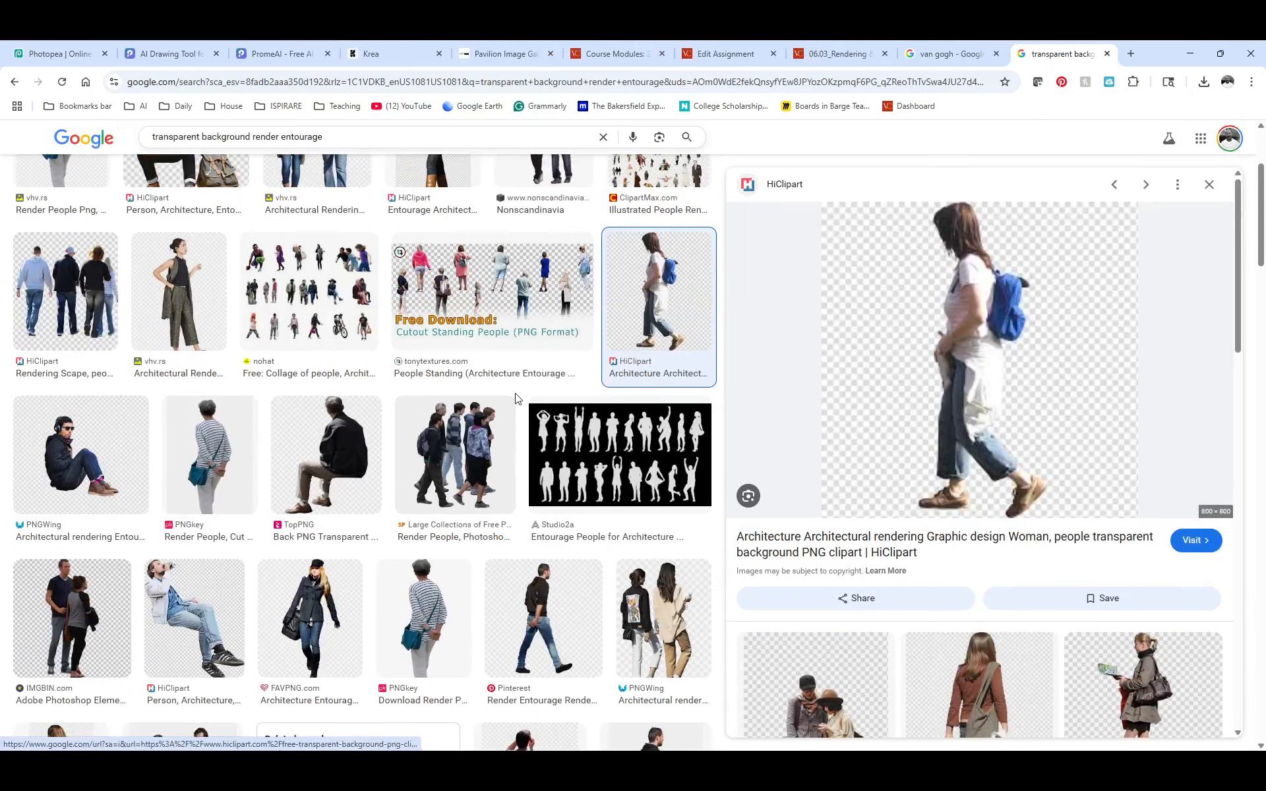
scroll(516, 399, "down", 4)
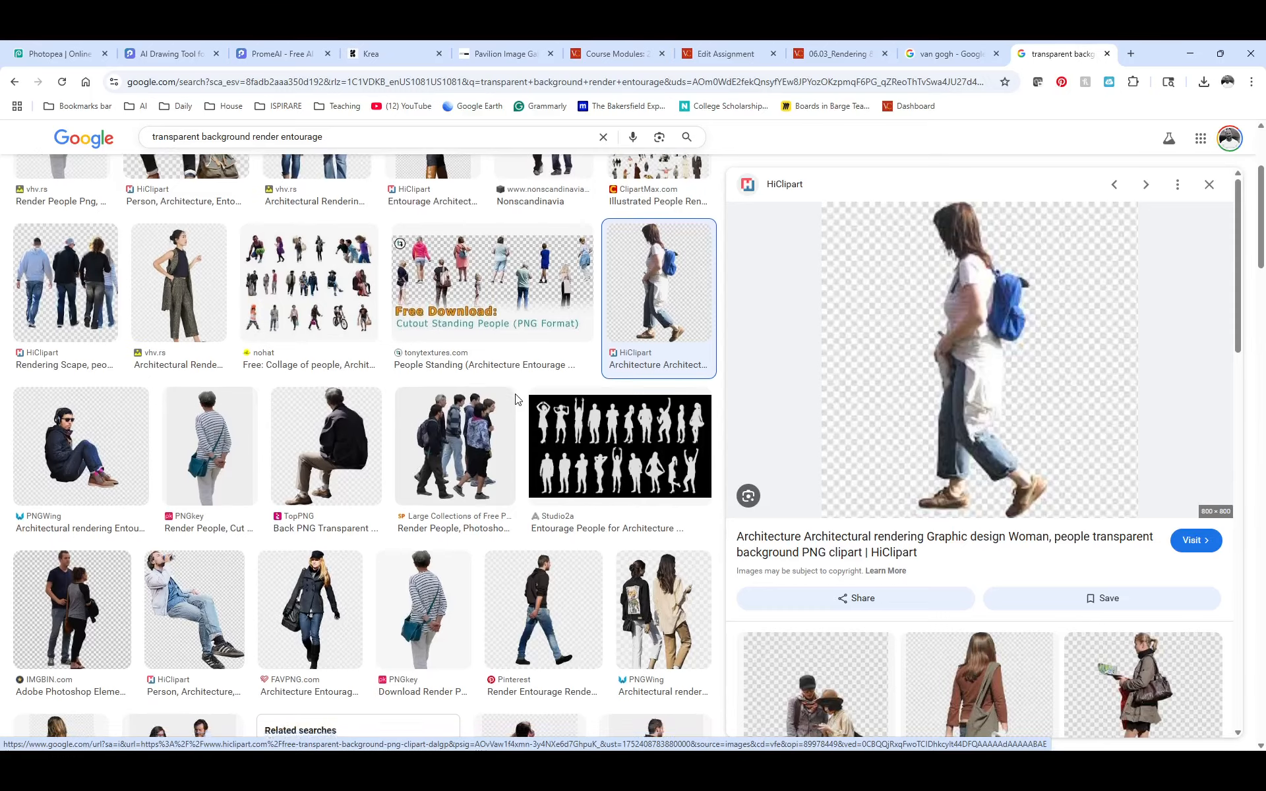
scroll(516, 399, "up", 4)
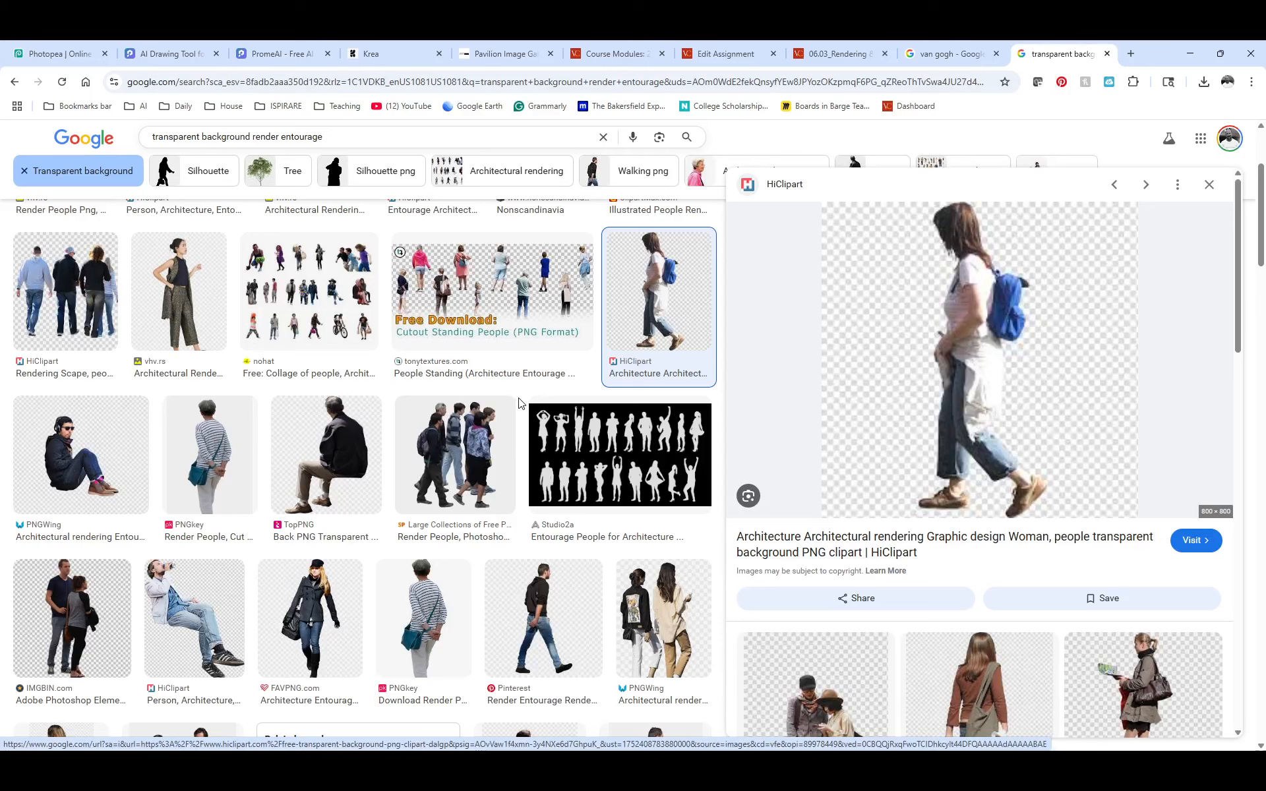
scroll(518, 409, "down", 3)
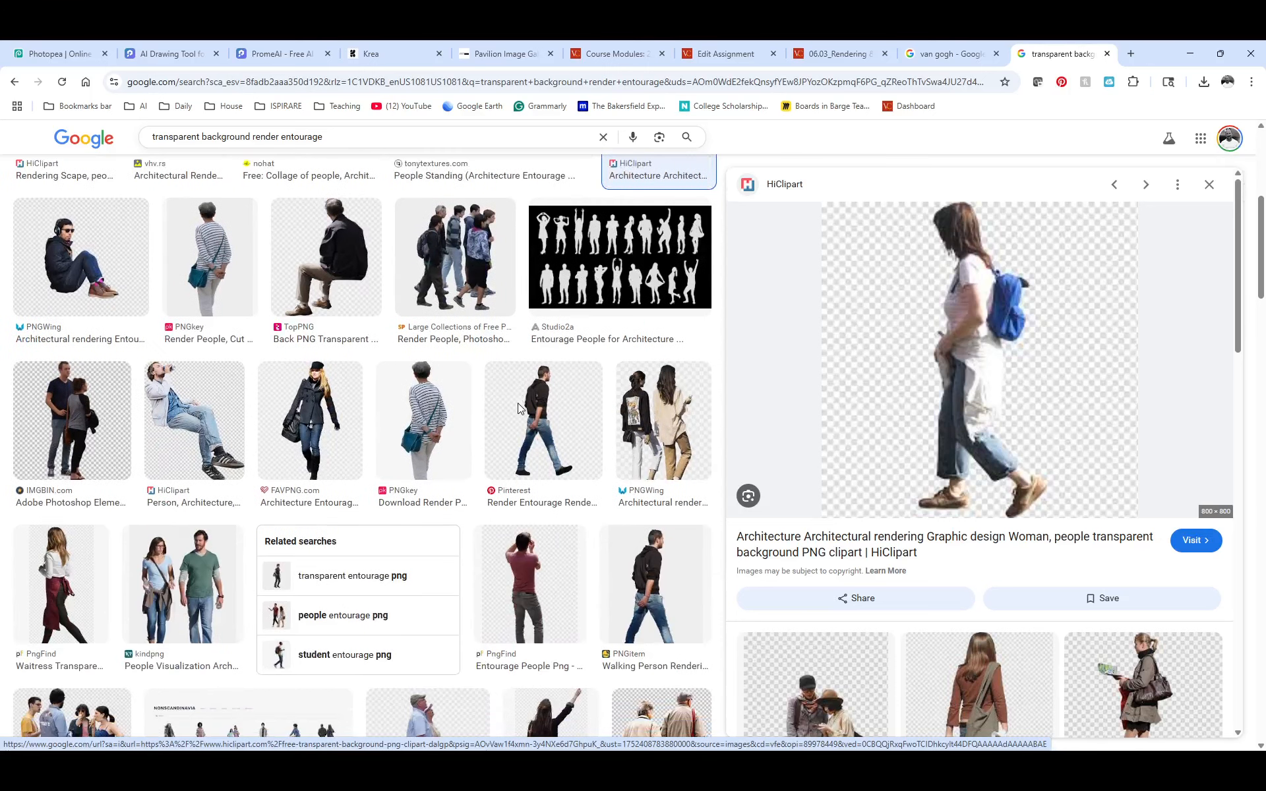
left_click(323, 398)
left_click(1019, 393)
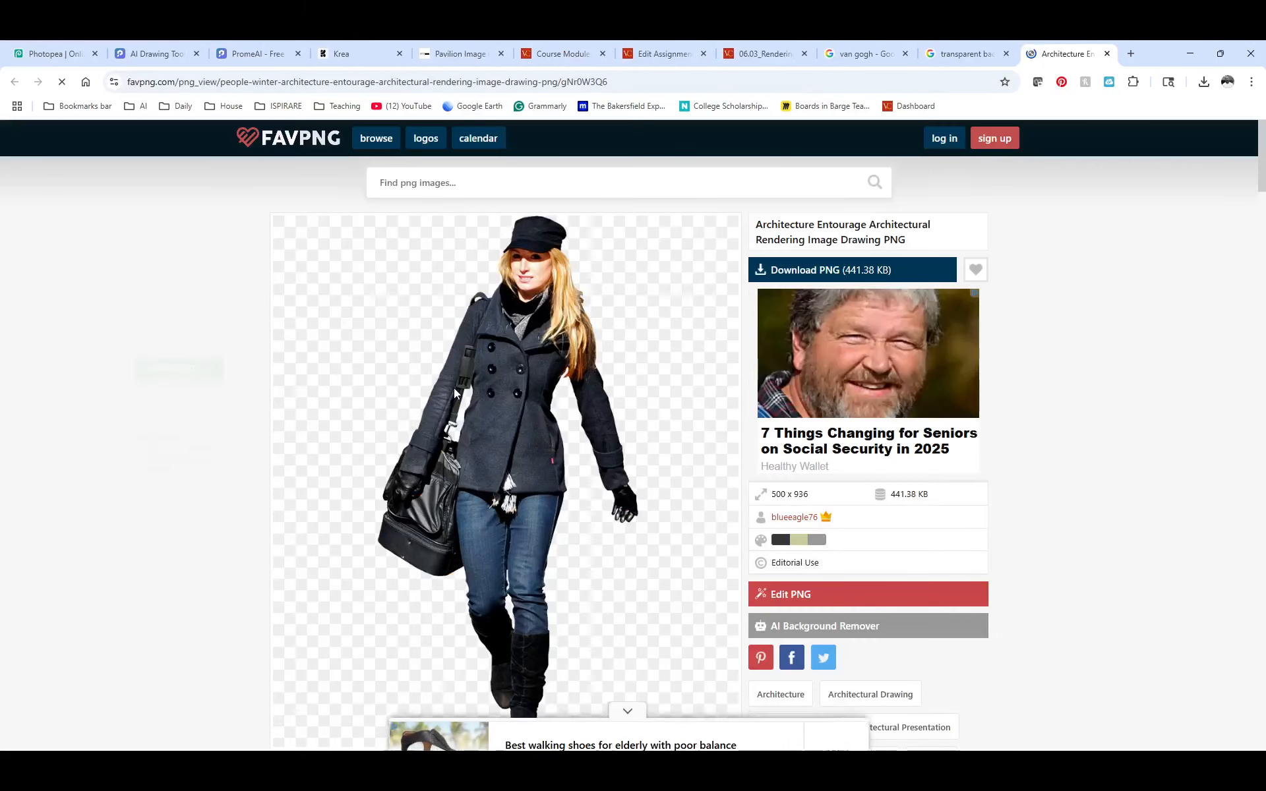
Save the FAVPNG image of the woman in the dark coat to Downloads as a JPEG under its suggested name
scroll(571, 385, "down", 1)
scroll(571, 385, "down", 3)
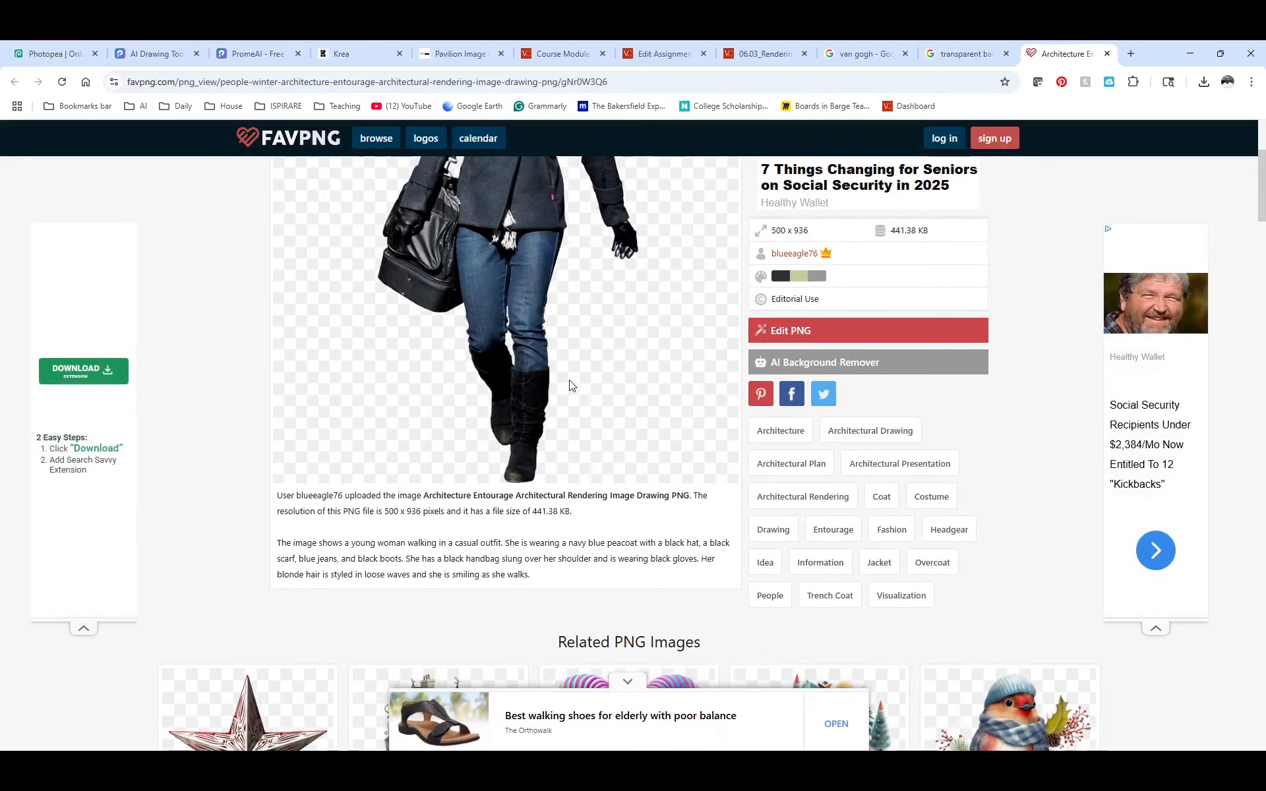
scroll(571, 385, "up", 3)
right_click(526, 360)
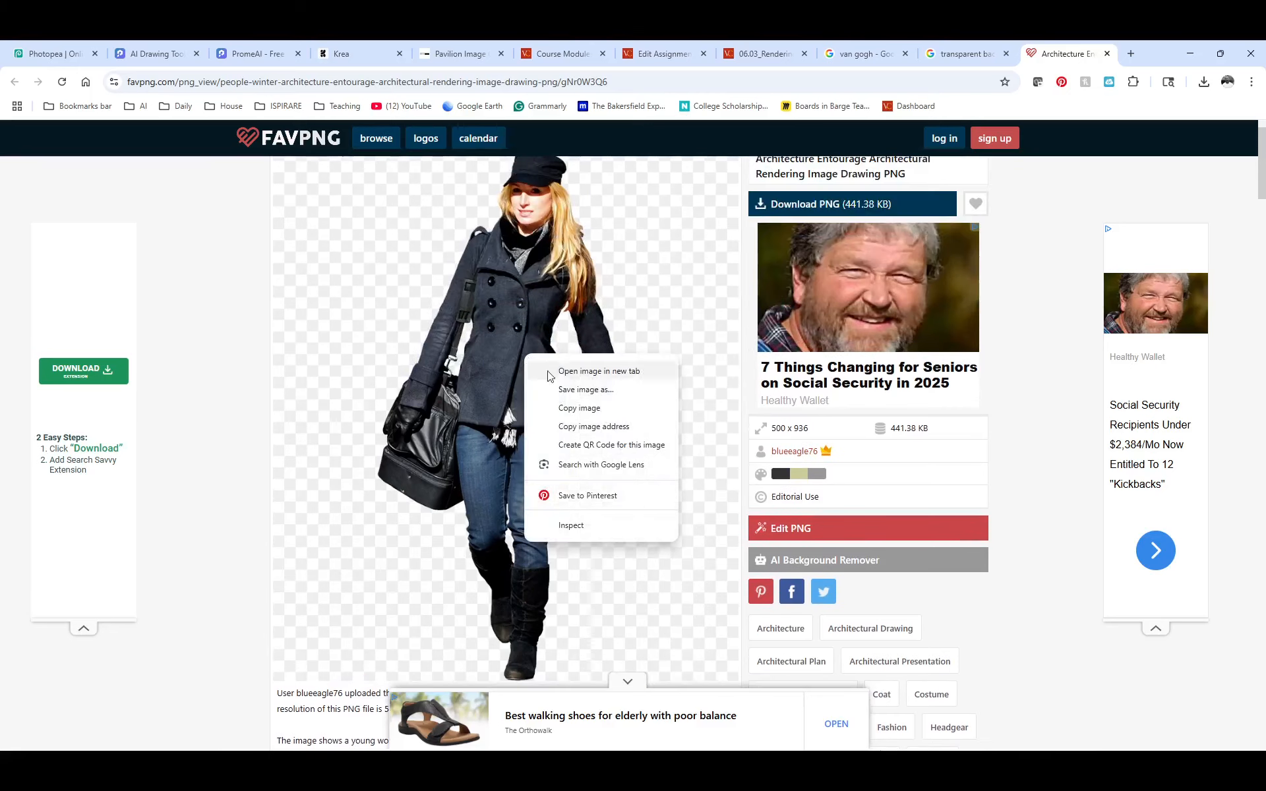
left_click(586, 390)
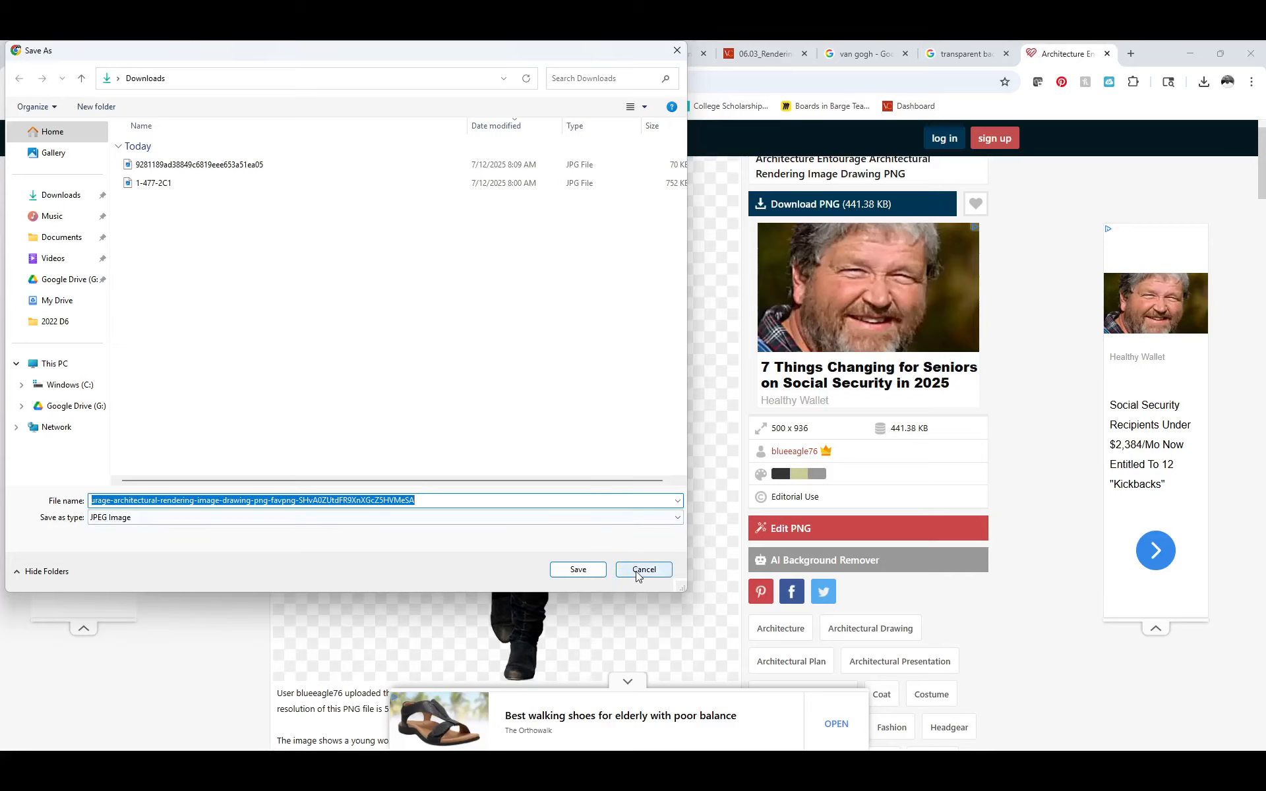
left_click(578, 570)
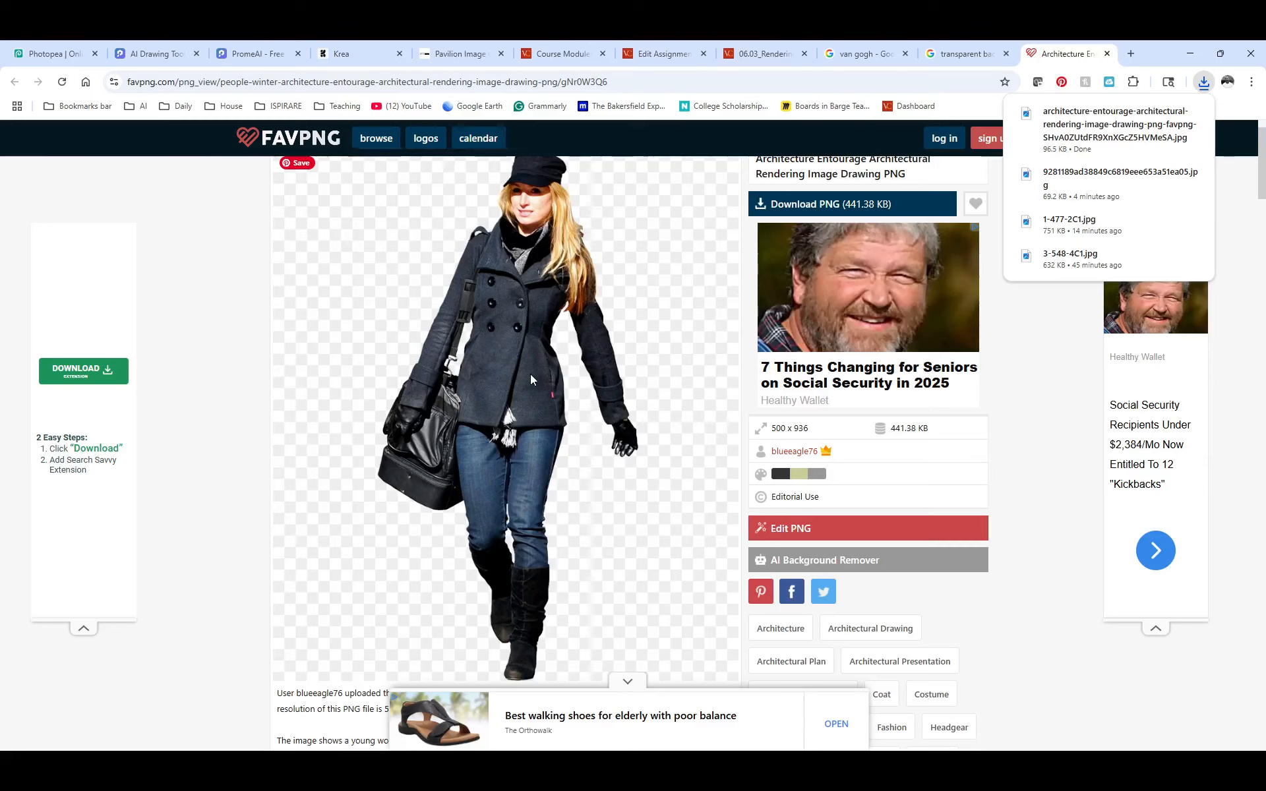
Try to download the woman's original PNG from FAVPNG and dismiss the sign-up form
scroll(657, 393, "up", 1)
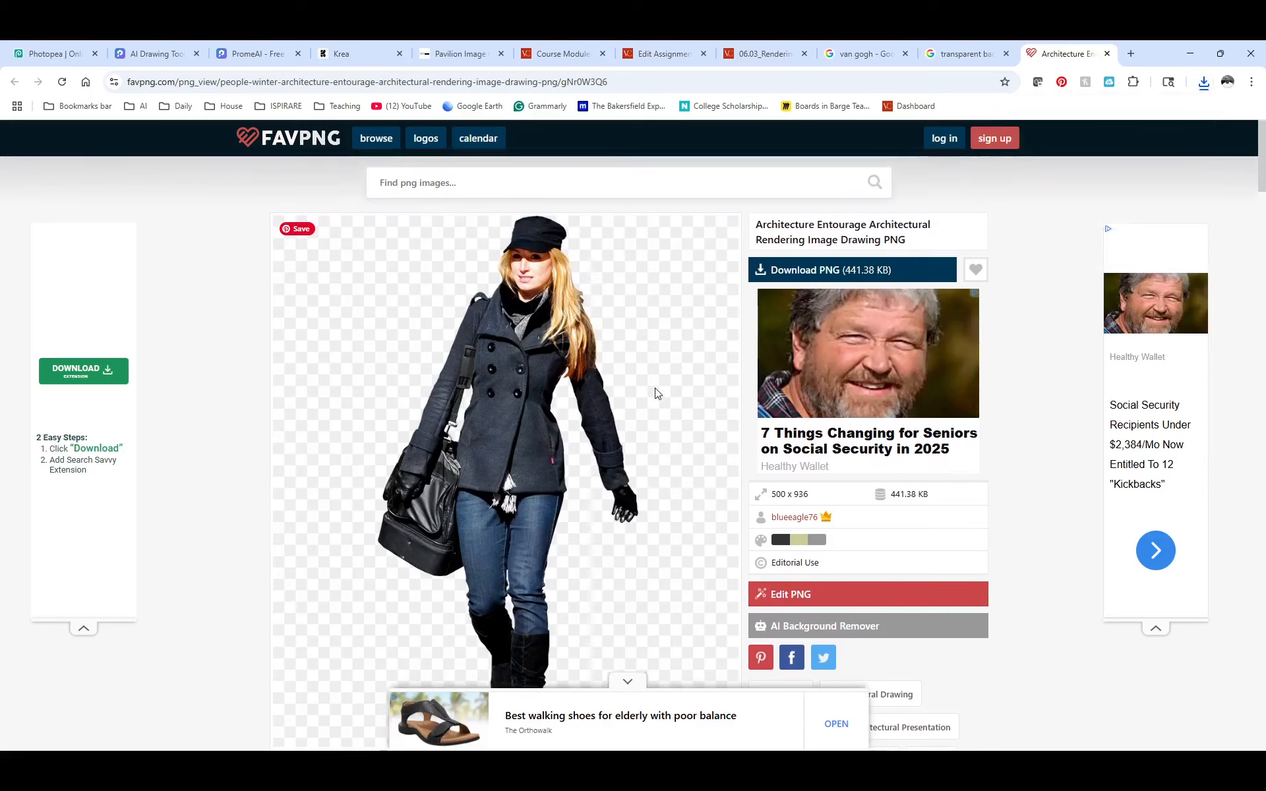
left_click(797, 276)
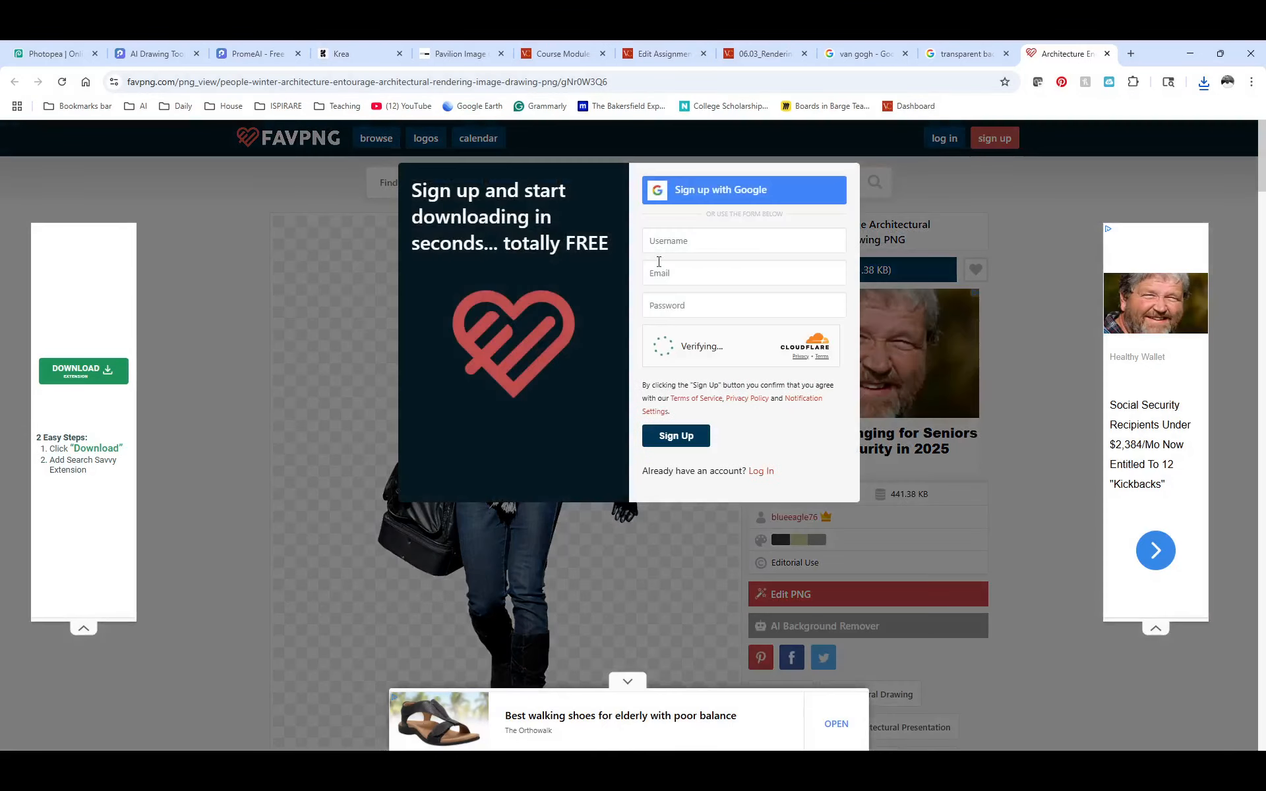
left_click(232, 254)
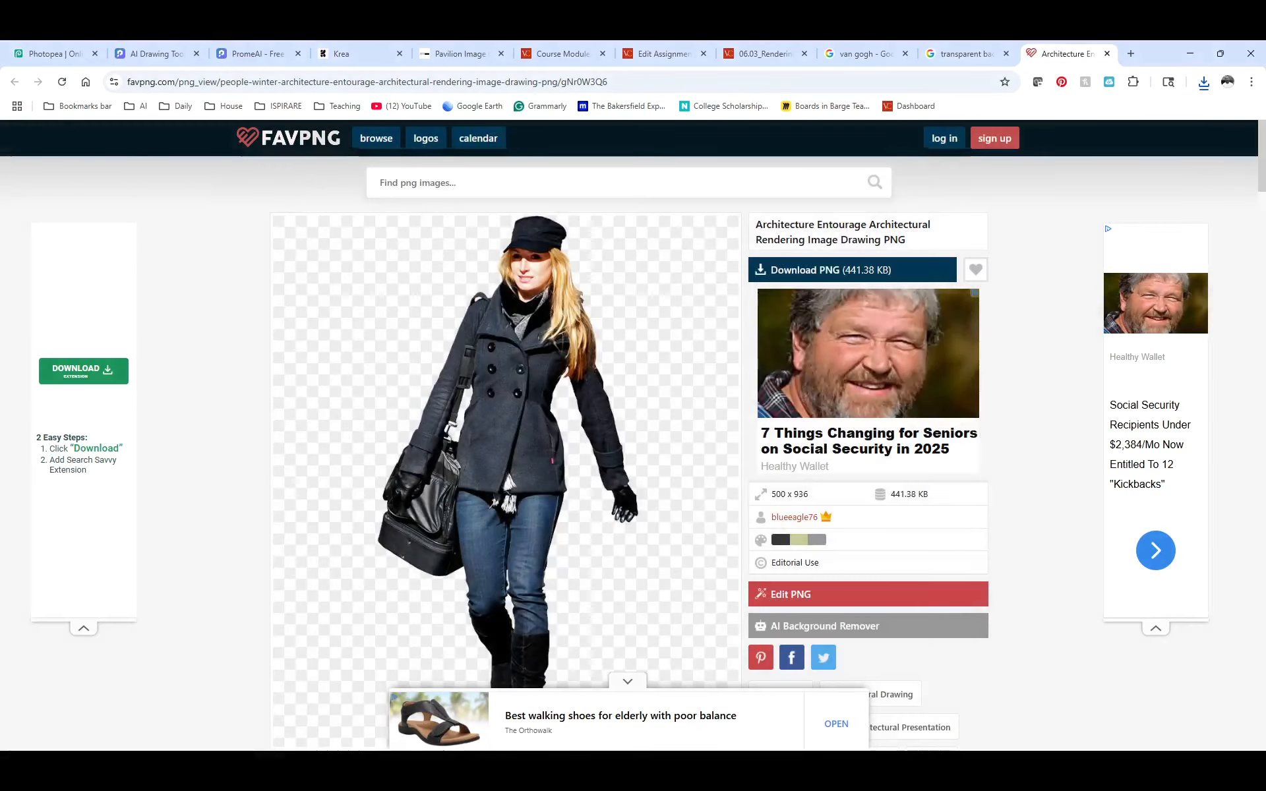
Switch to Photopea and open the downloaded architecture-entourage JPG of the woman in the dark coat
left_click(56, 54)
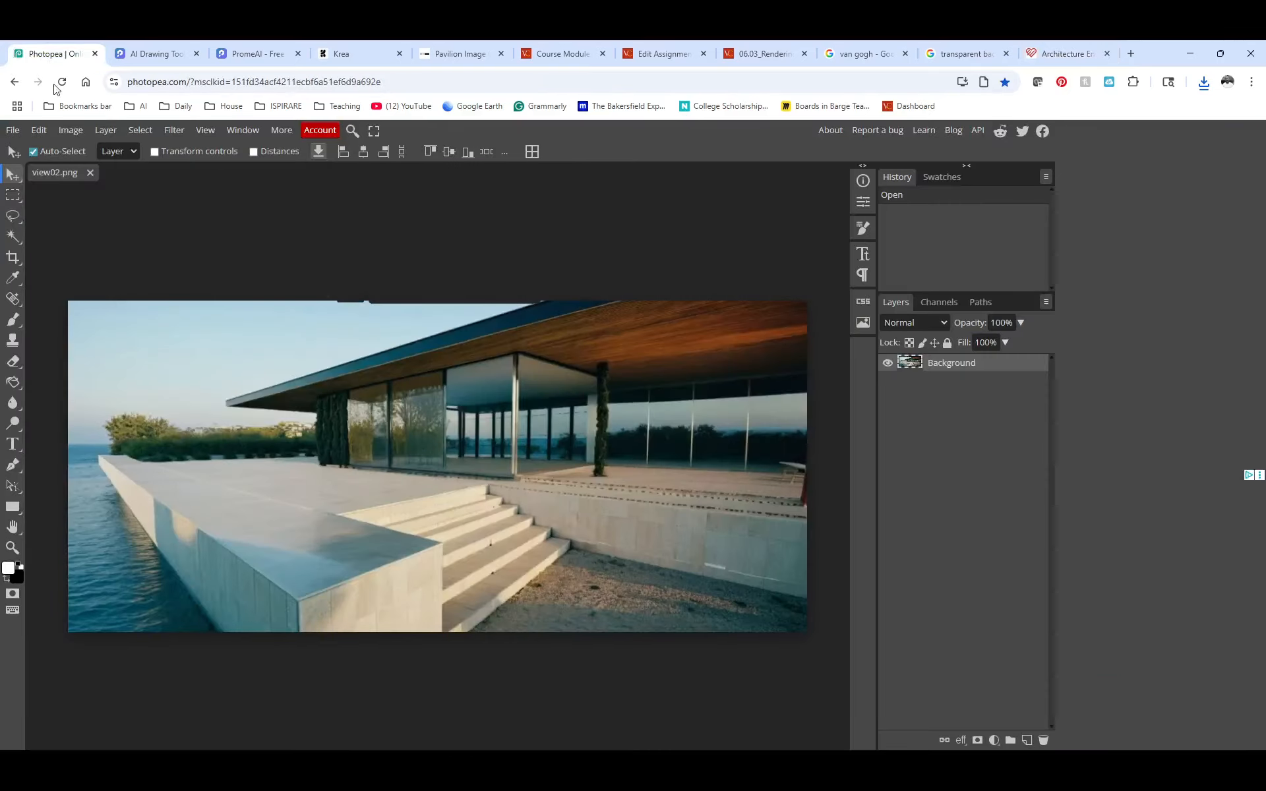
left_click(13, 130)
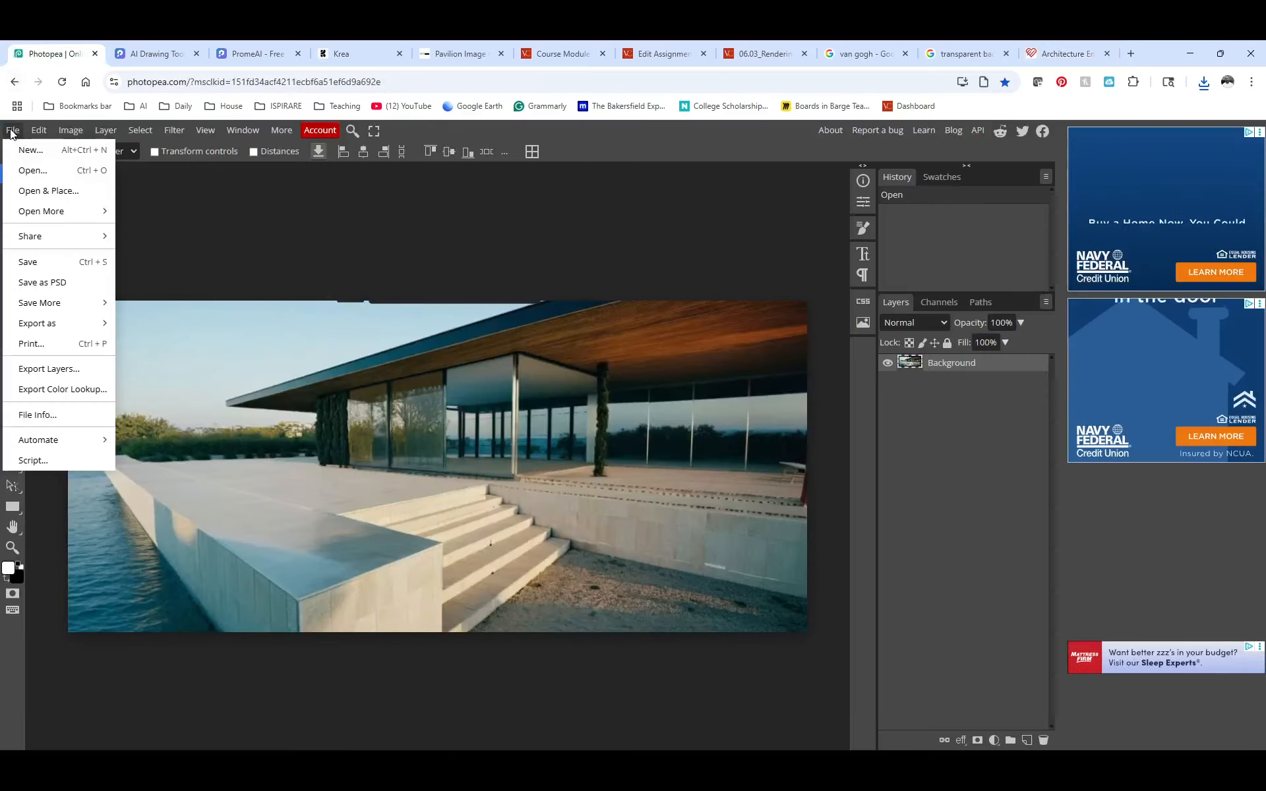
left_click(29, 170)
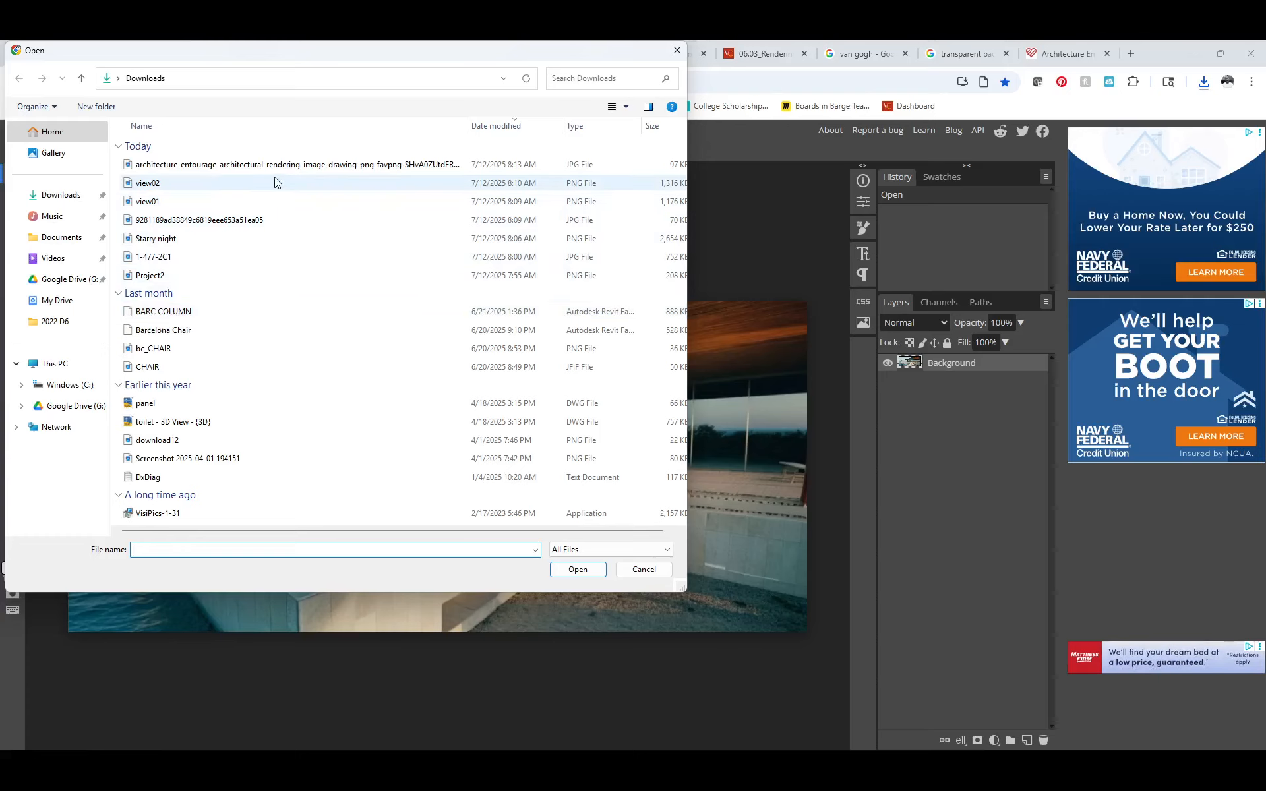
left_click(274, 166)
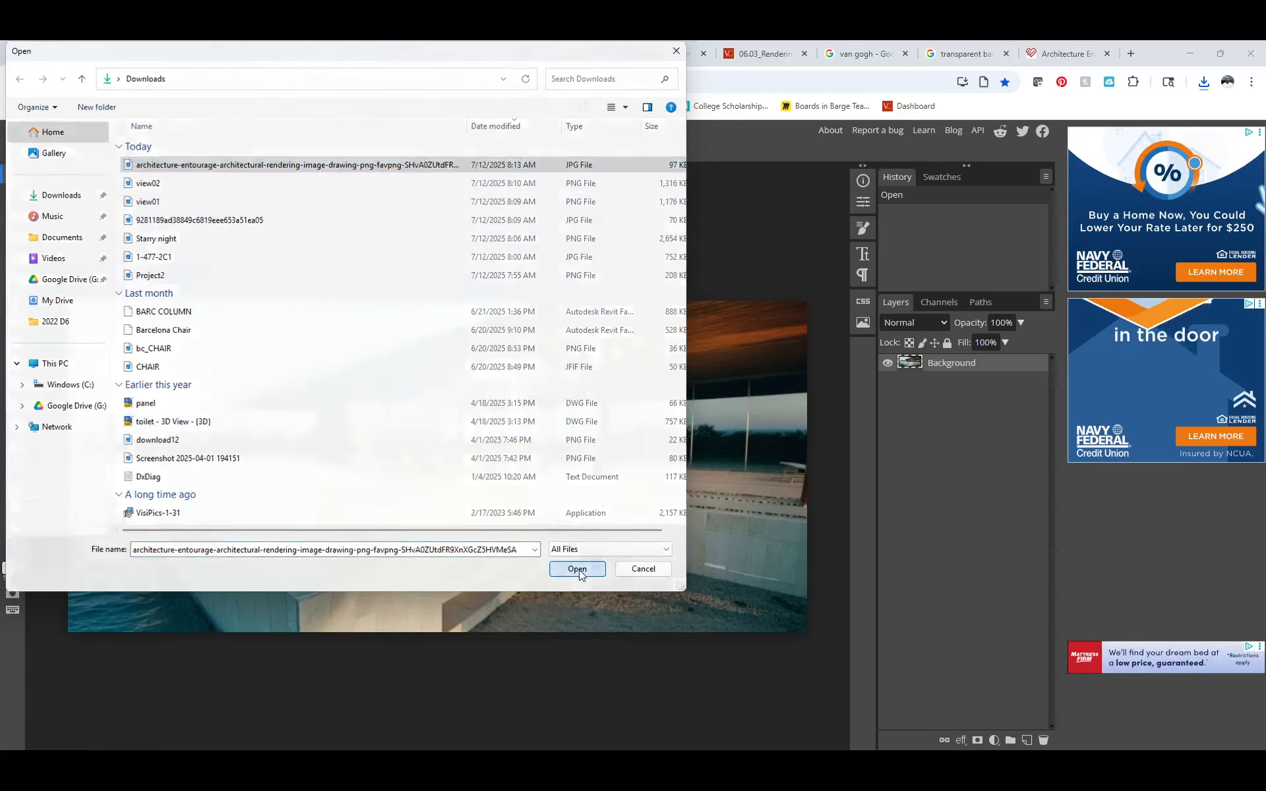
left_click(577, 569)
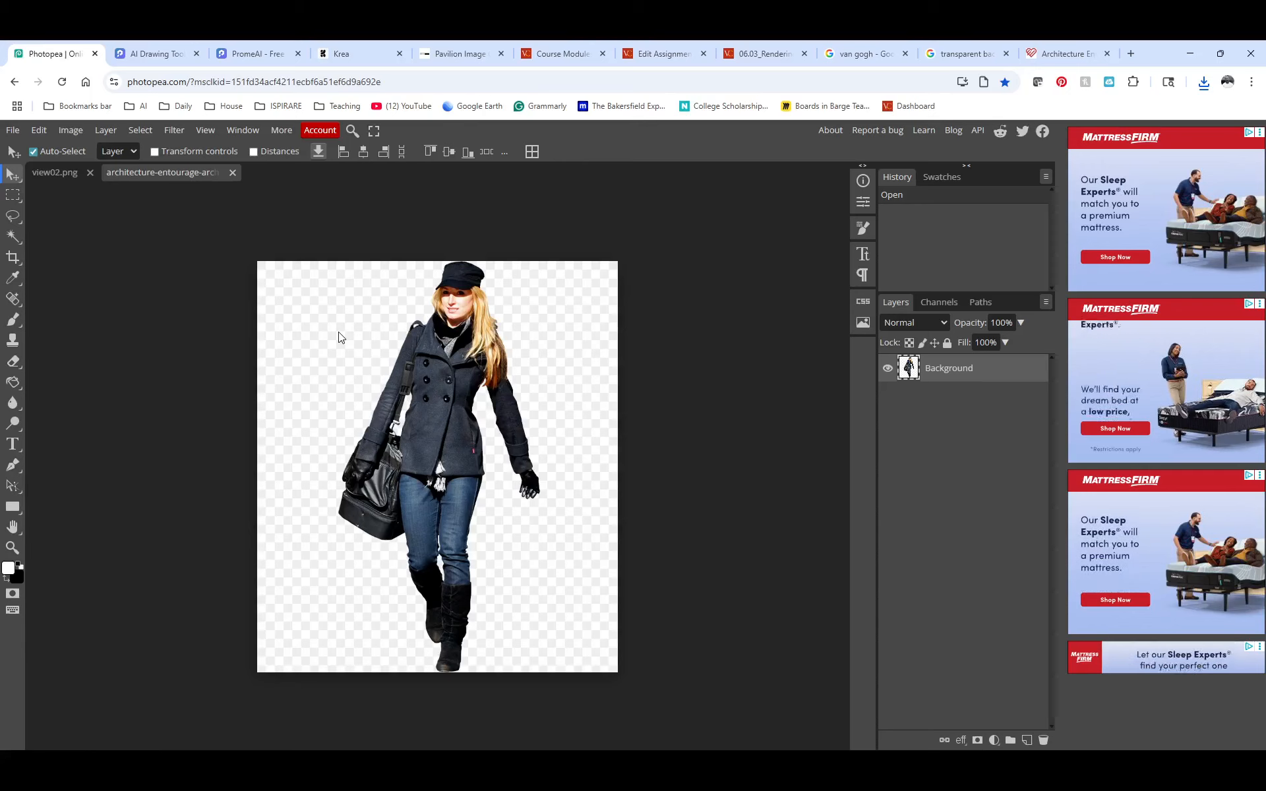
Select the checkered background on both sides of the woman with the Magic Wand at tolerance 16
left_click(13, 236)
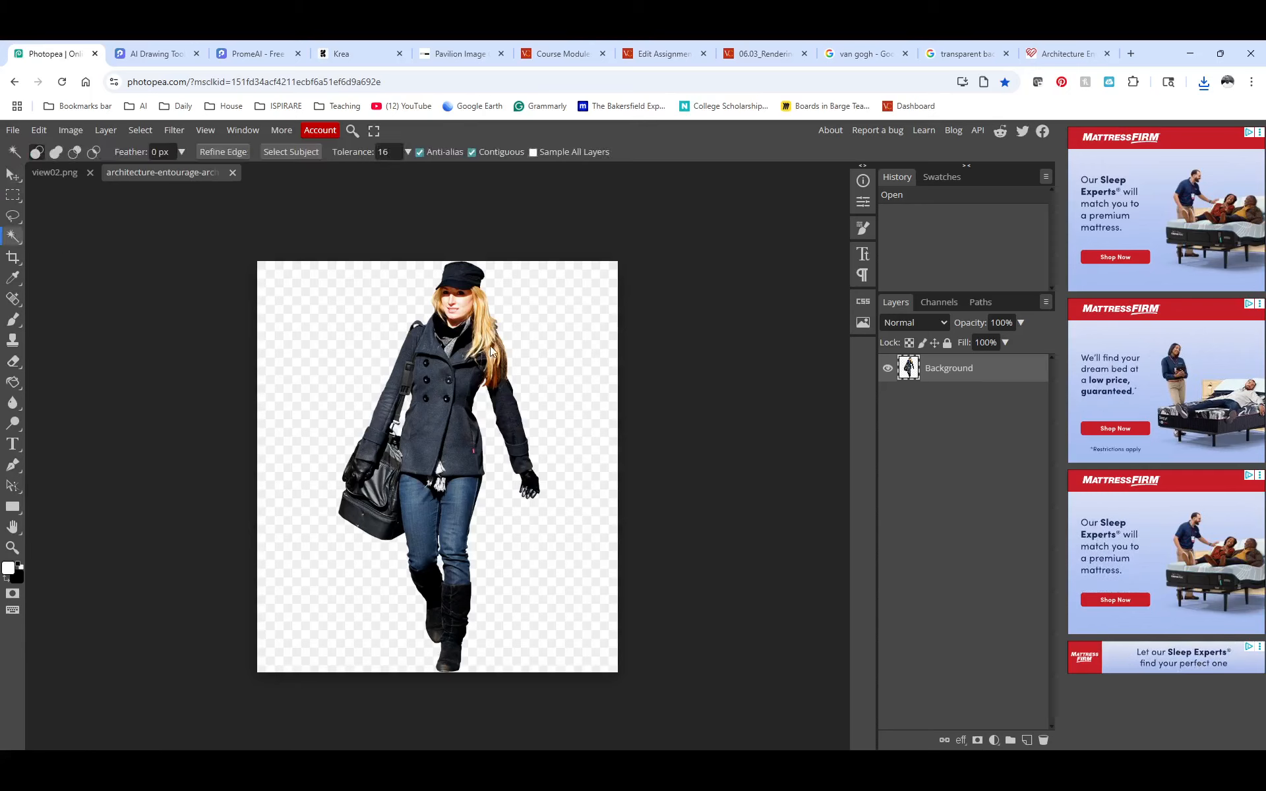
left_click(391, 340)
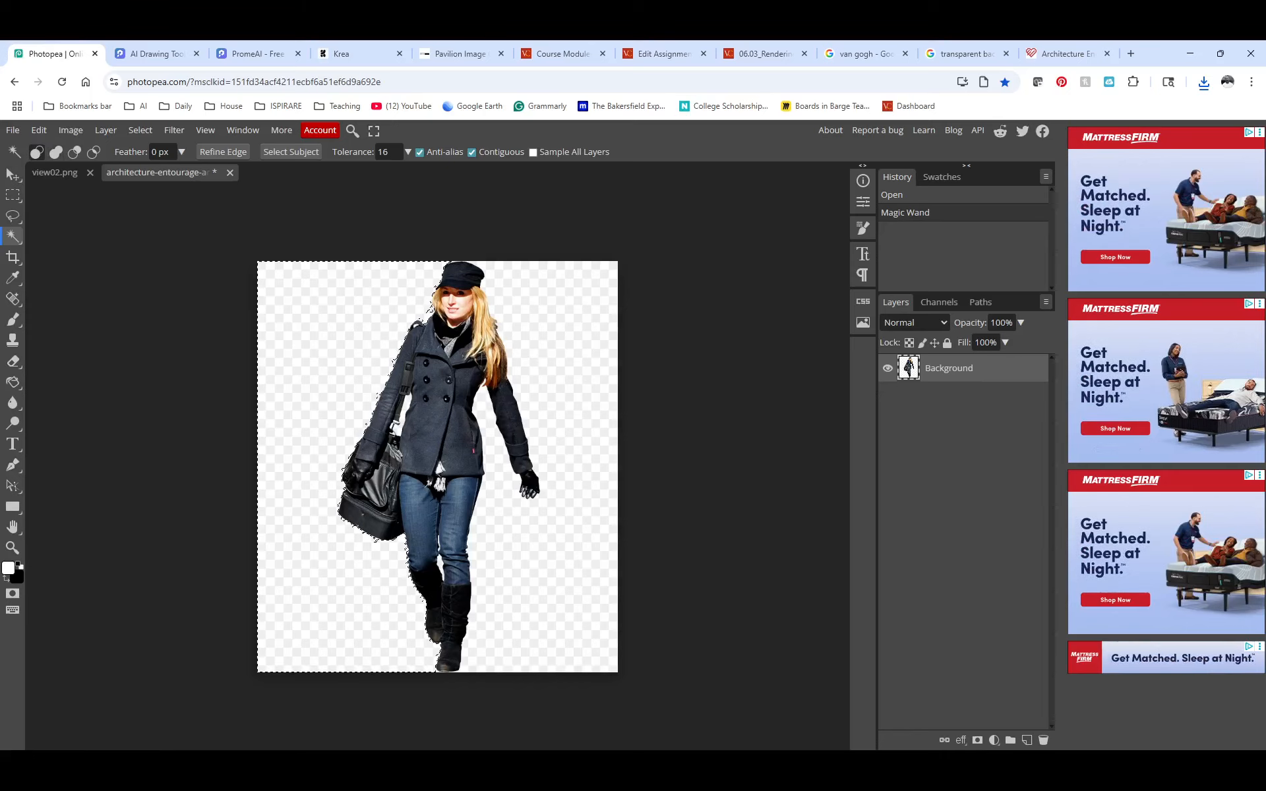
left_click(538, 312)
left_click(387, 325, "shift")
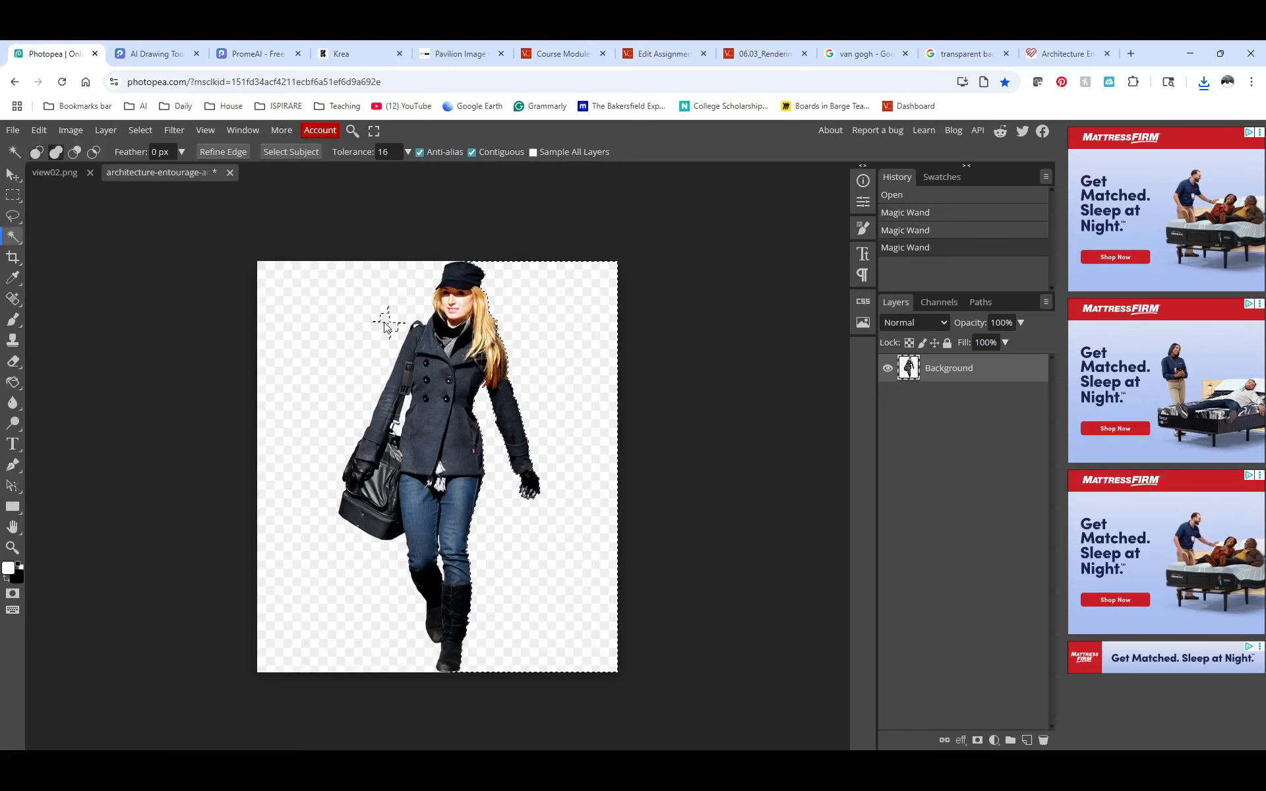
left_click(365, 347, "shift")
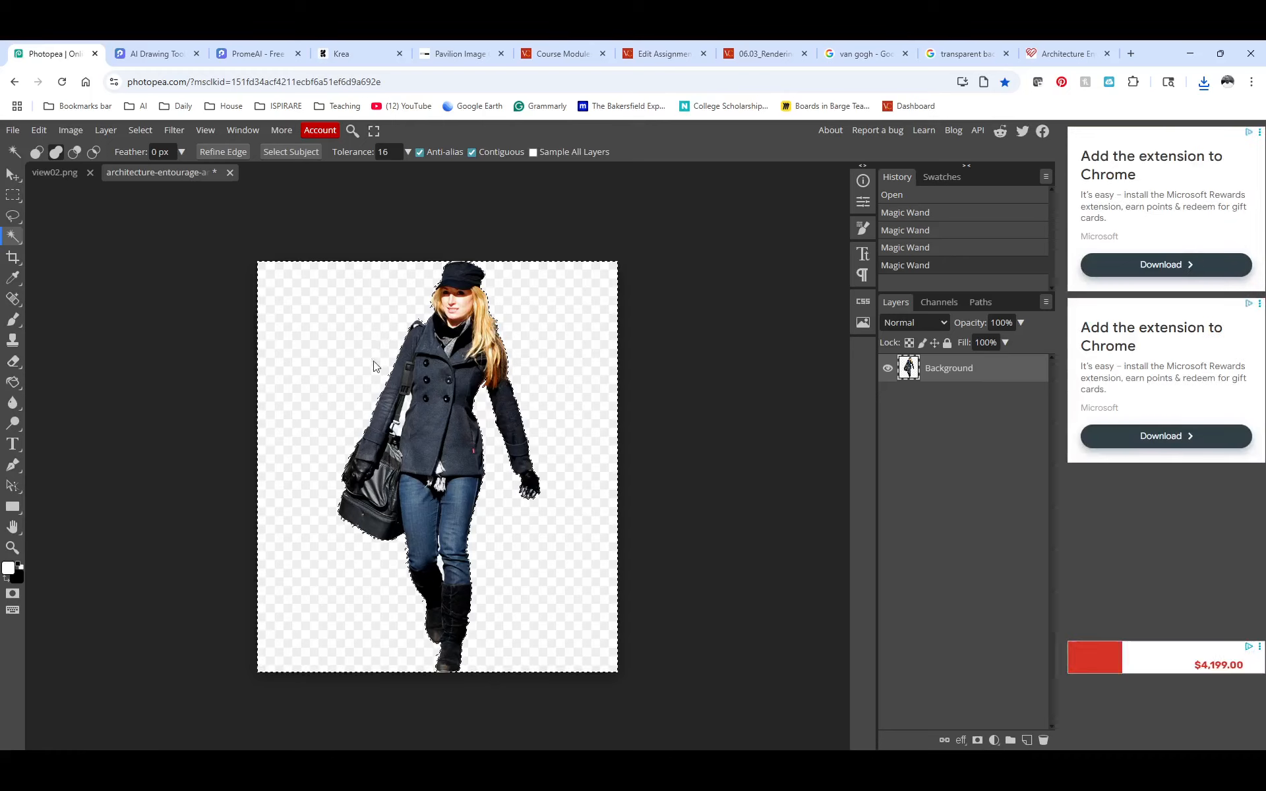
Add the enclosed background patches between her arm, bag and coat and between her legs to the selection
left_click(405, 402, "shift")
left_click(406, 402, "shift")
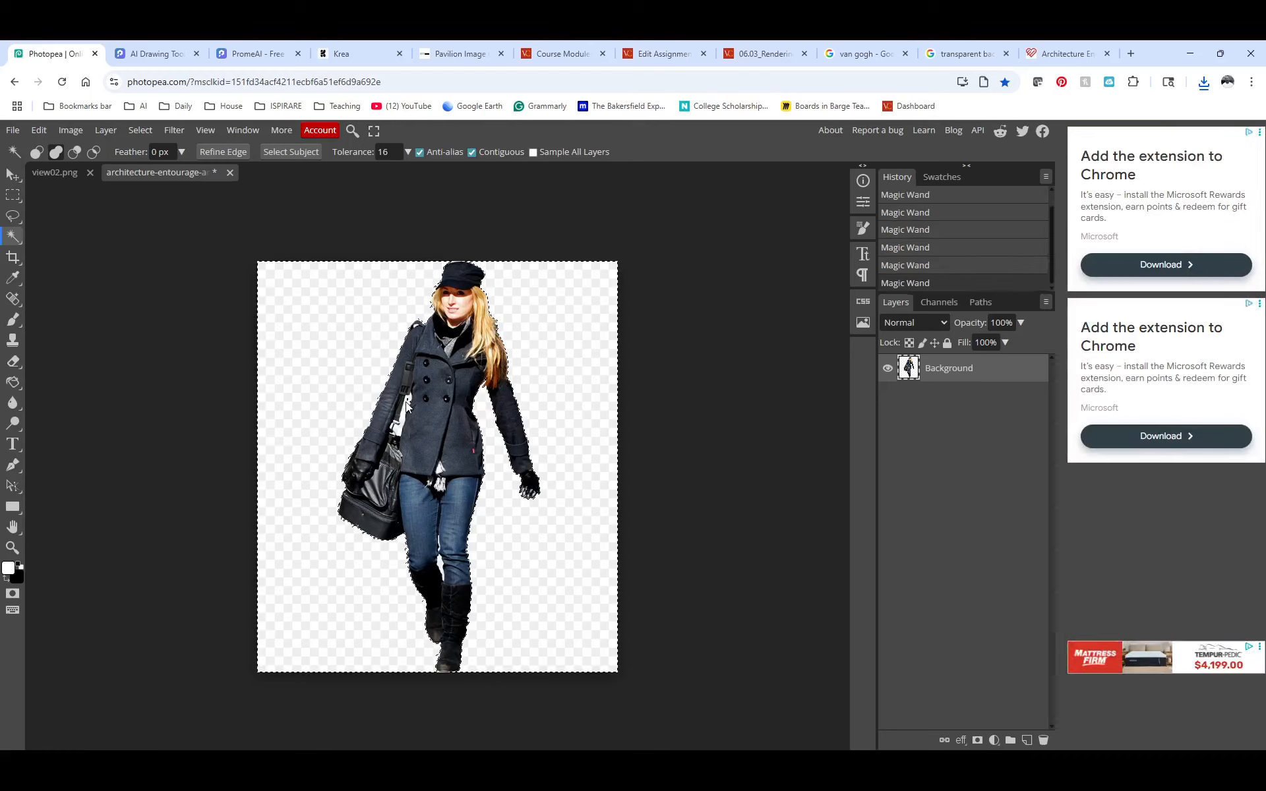
left_click(407, 406, "shift")
left_click(406, 410, "shift")
left_click(398, 430, "shift")
left_click(399, 429, "shift")
left_click(400, 429, "shift")
left_click(399, 429, "shift")
left_click(400, 429, "shift")
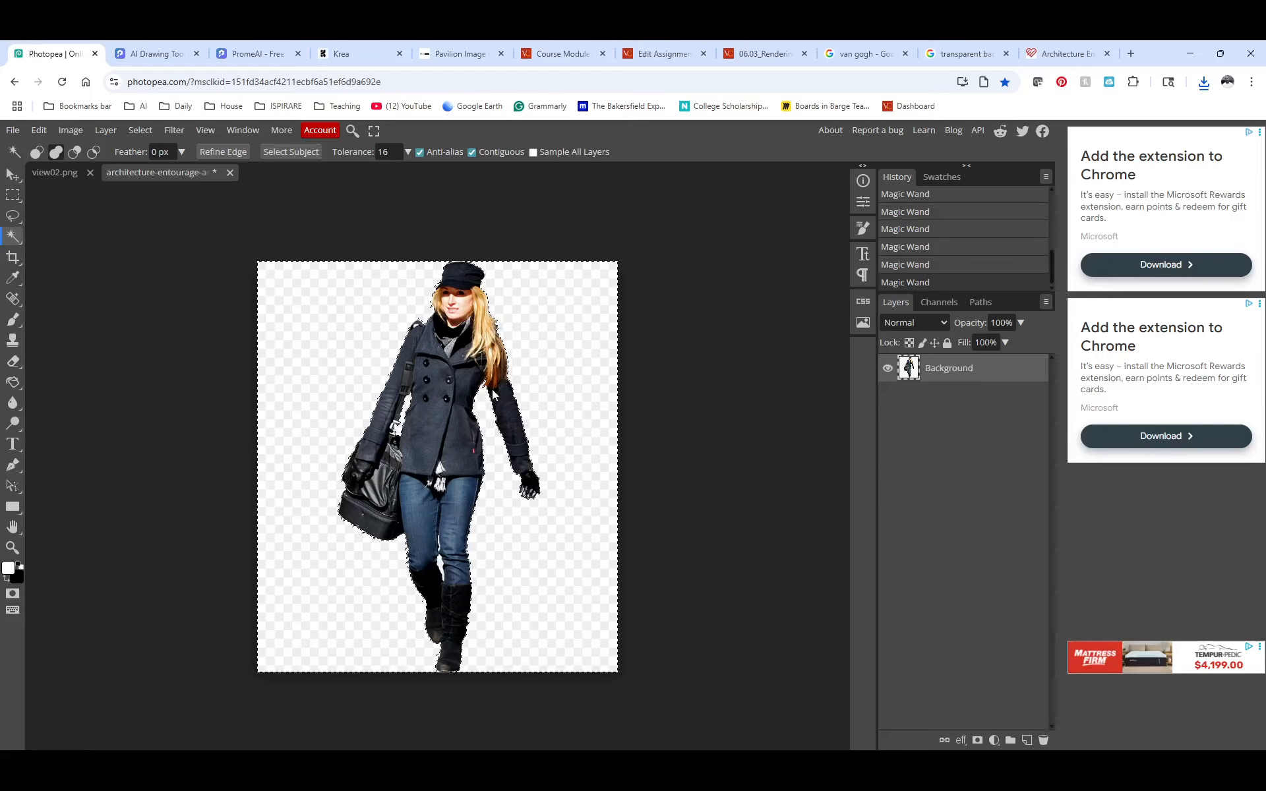
left_click(441, 559, "shift")
left_click(440, 559, "shift")
left_click(441, 560, "shift")
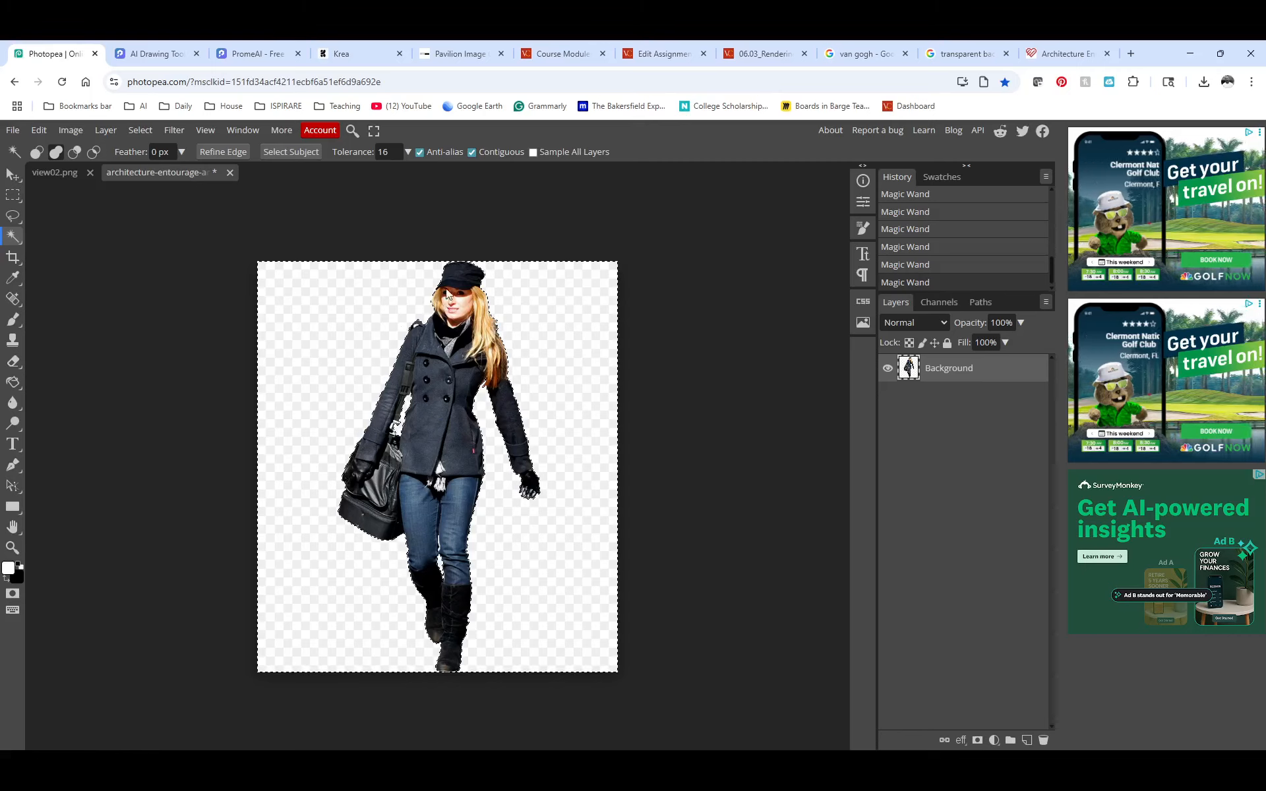
Invert the selection to isolate the woman, then copy and paste her into view02.png as a new layer
left_click(170, 131)
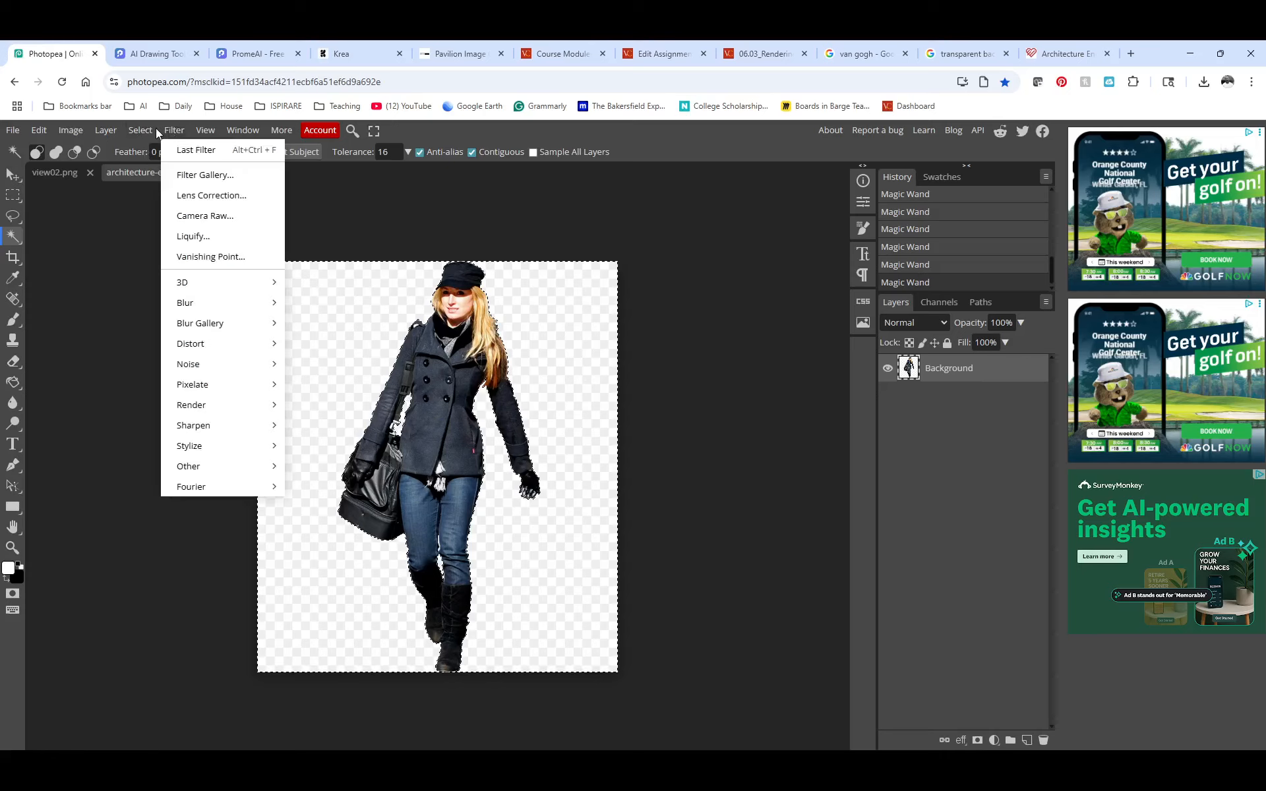
mouse_move(140, 130)
left_click(163, 191)
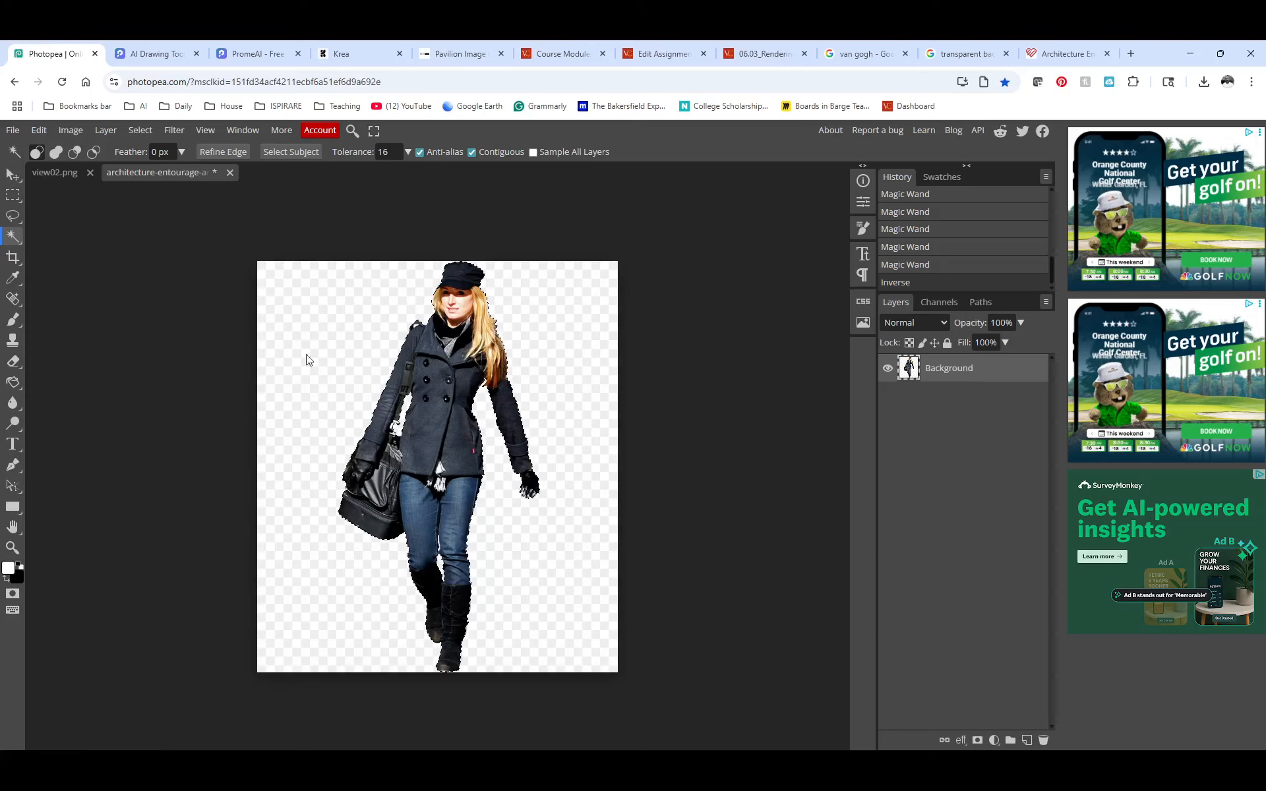
left_click(54, 173)
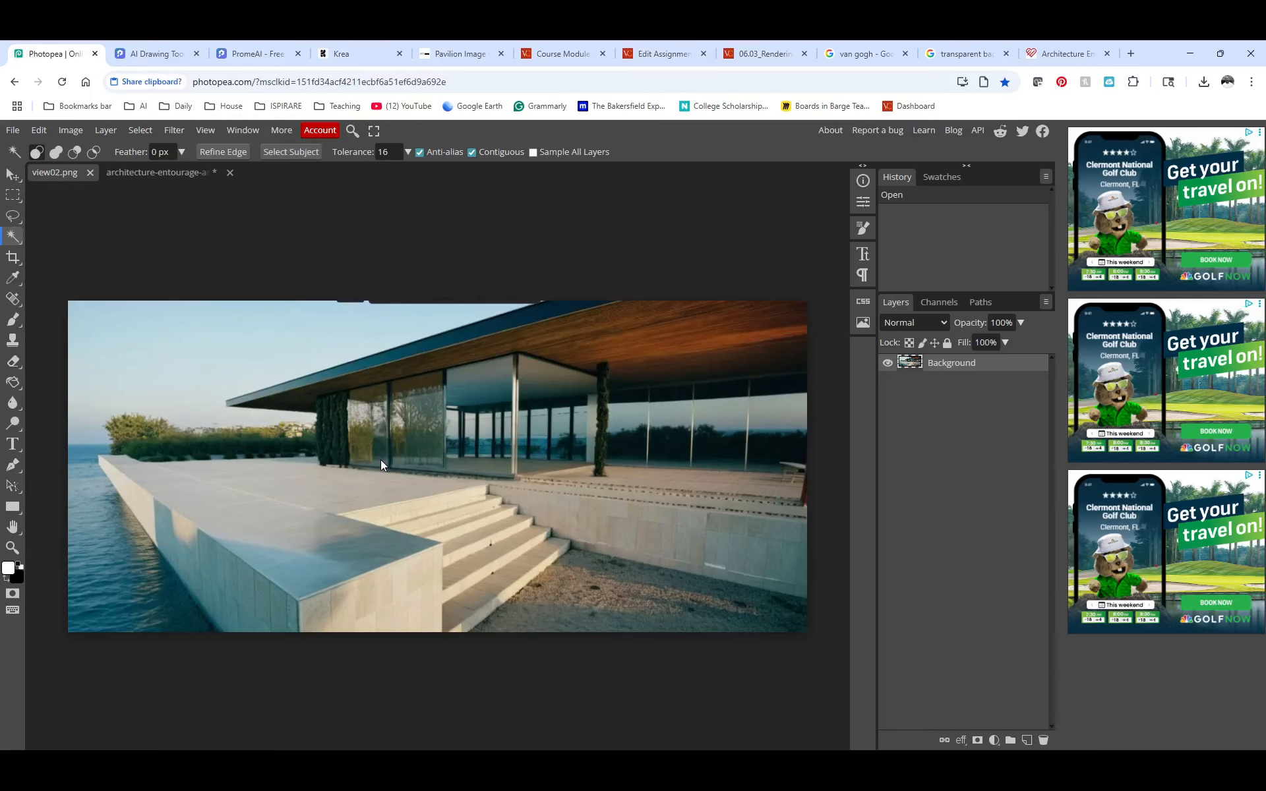
key("ctrl+v")
left_click(224, 183)
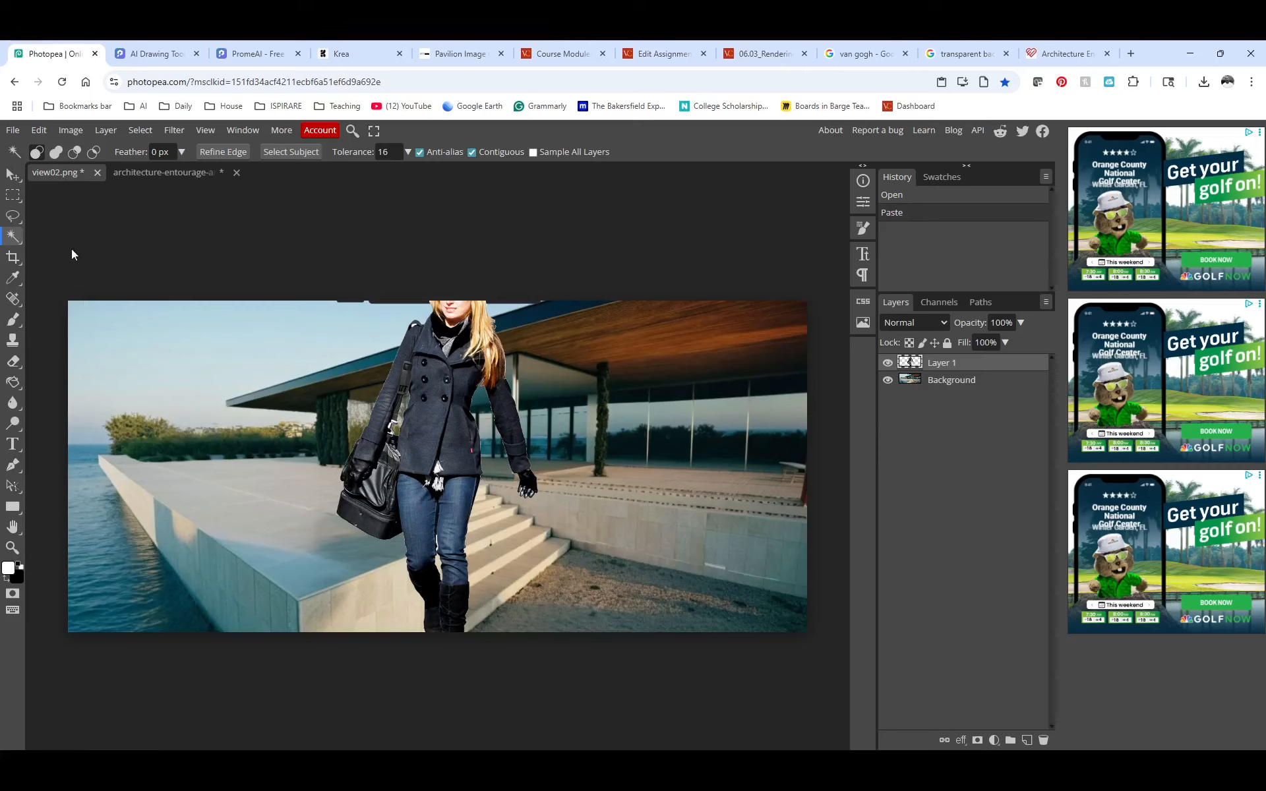
Scale the pasted woman down to about 14% and place her on the terrace's seaward end near the hedges
left_click(48, 136)
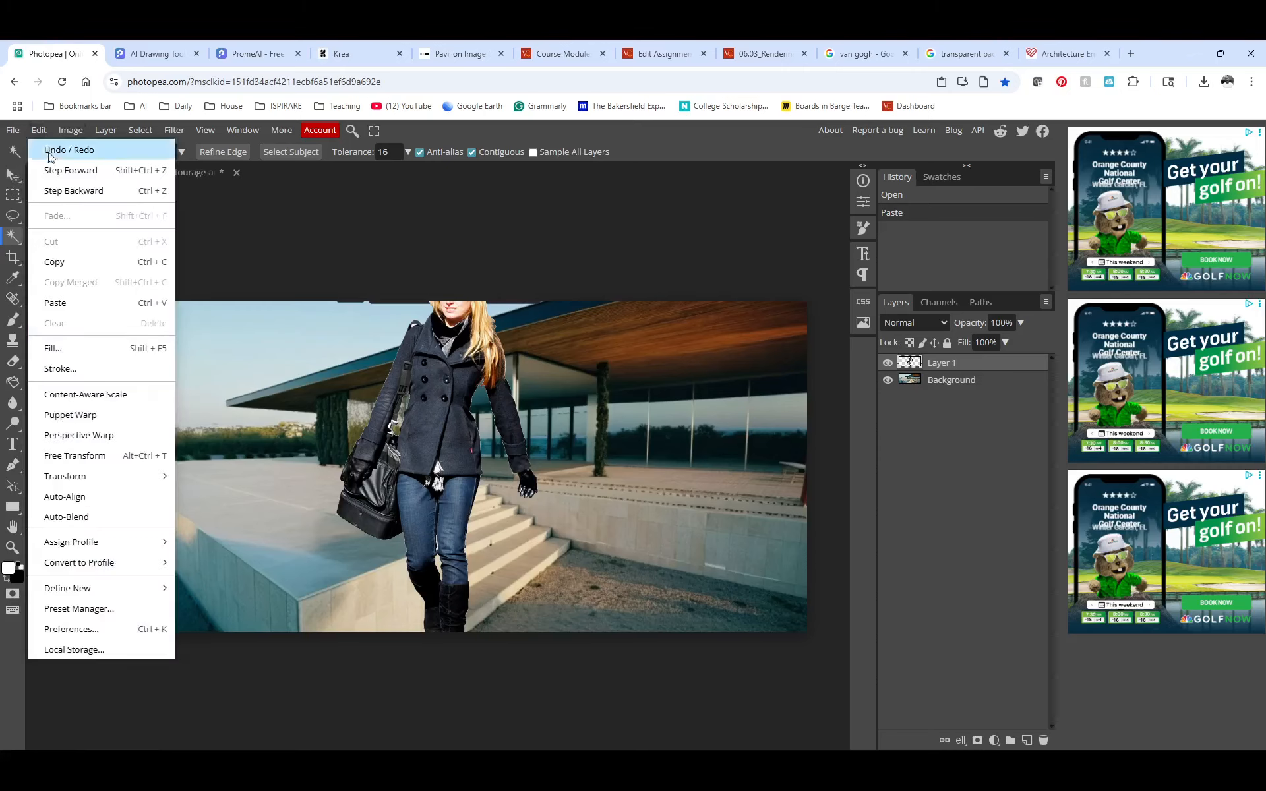
mouse_move(120, 479)
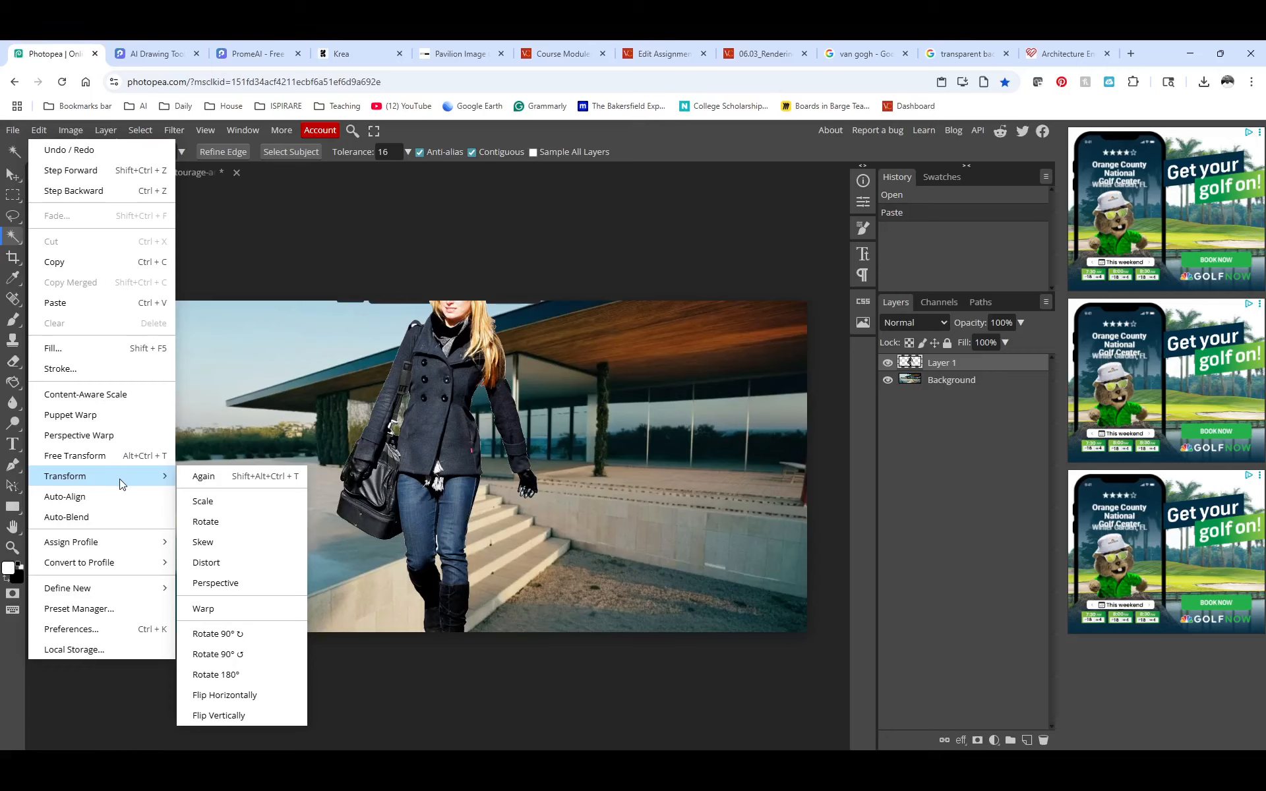
left_click(196, 501)
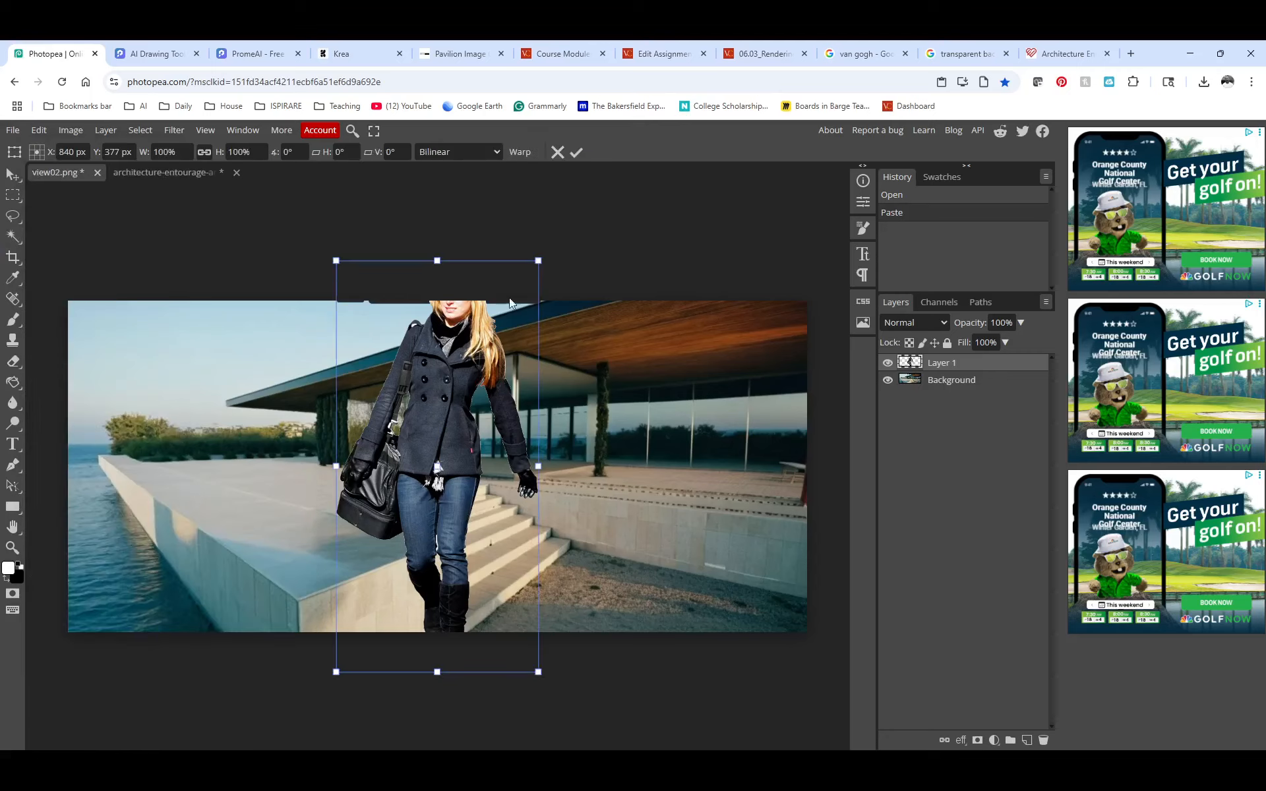
left_click_drag(543, 261, 445, 448)
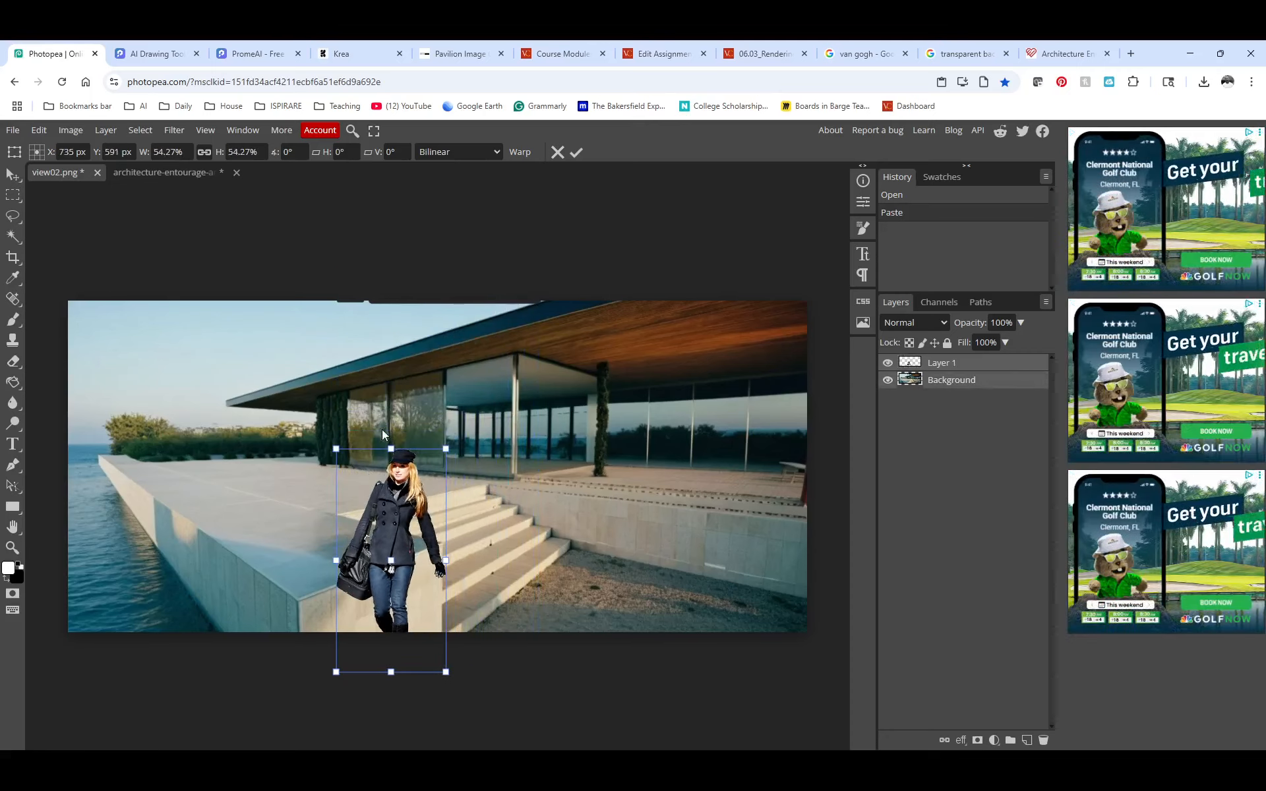
left_click_drag(399, 525, 206, 336)
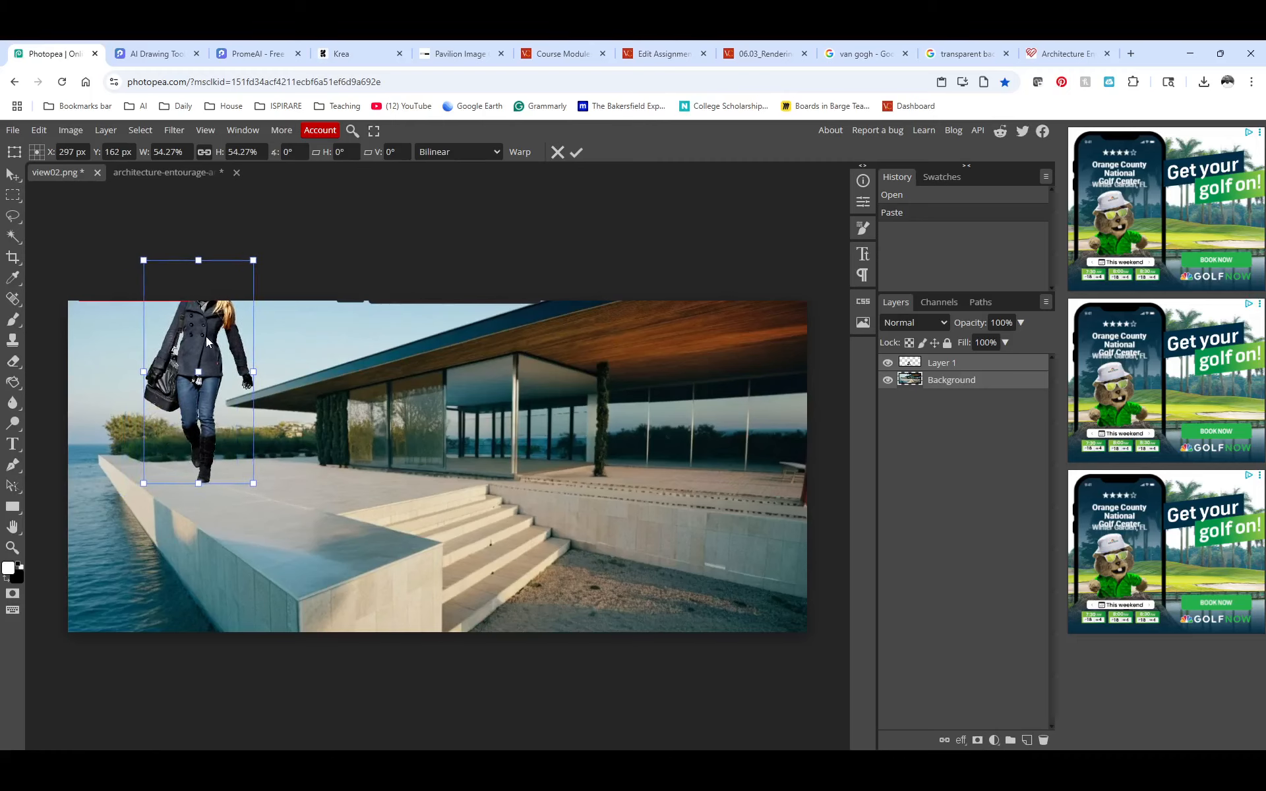
left_click_drag(255, 259, 209, 354)
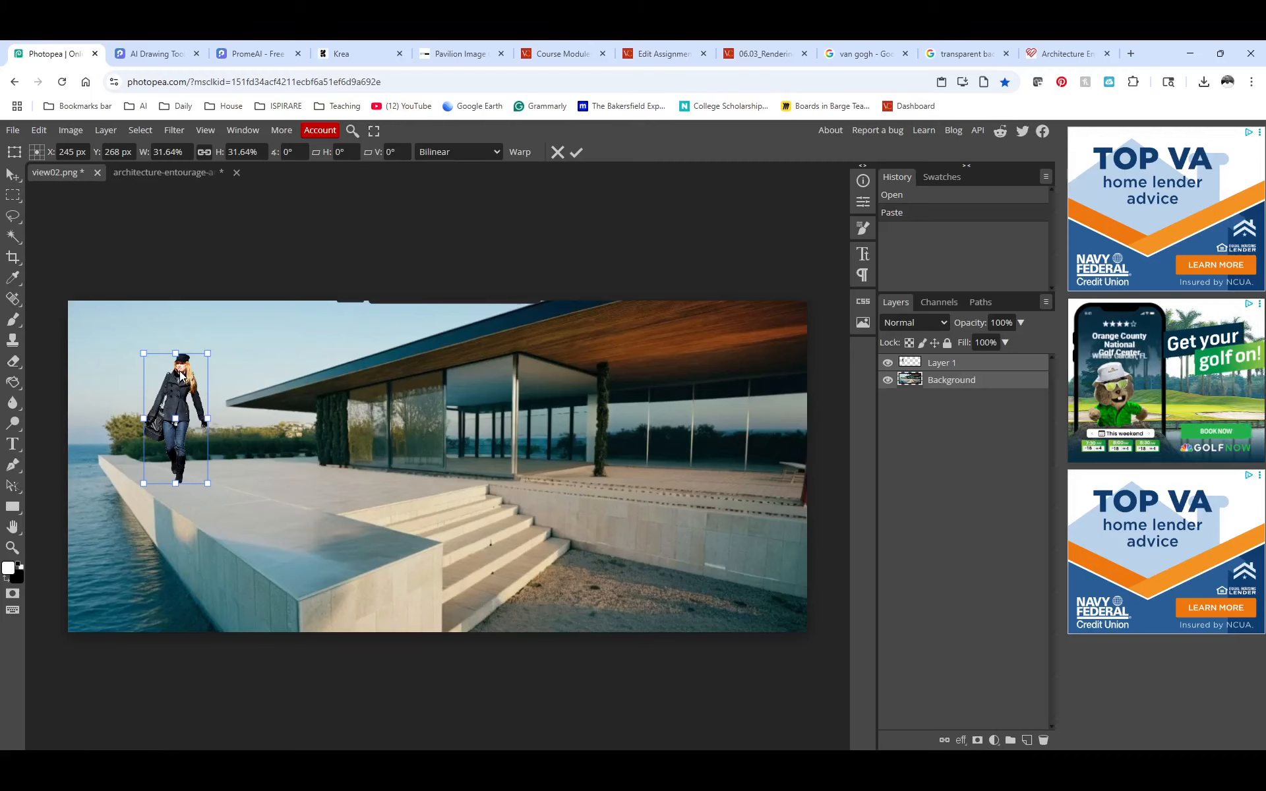
left_click_drag(181, 375, 208, 452)
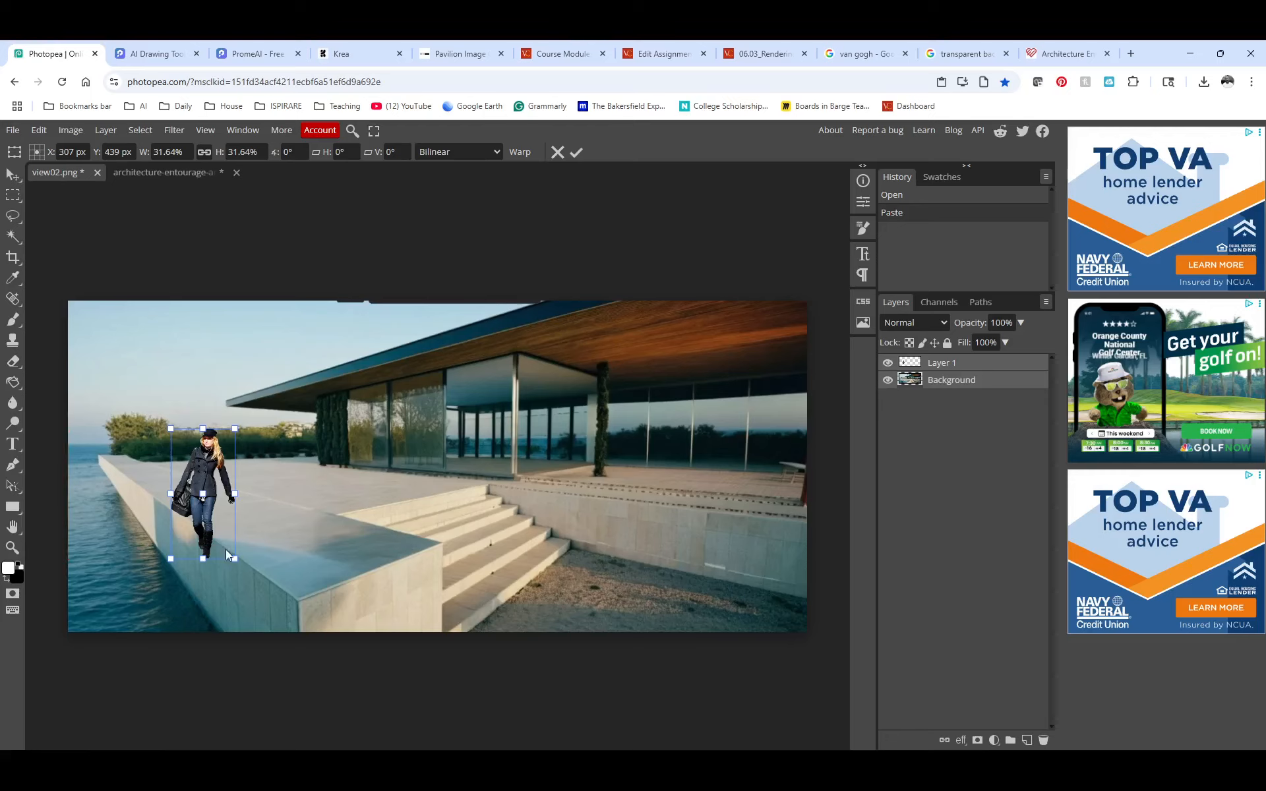
left_click_drag(171, 565, 209, 501)
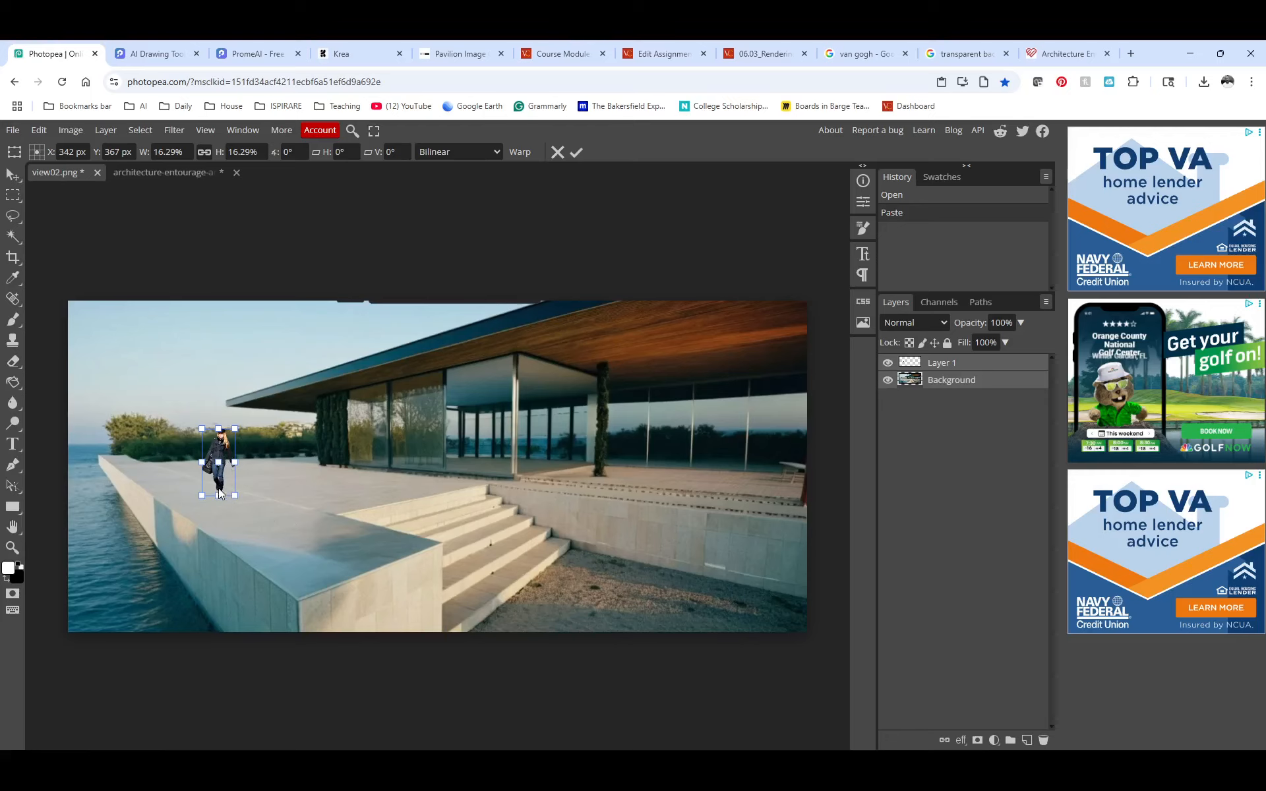
mouse_move(202, 495)
left_mouse_down()
mouse_move(186, 512)
mouse_move(206, 488)
left_mouse_up()
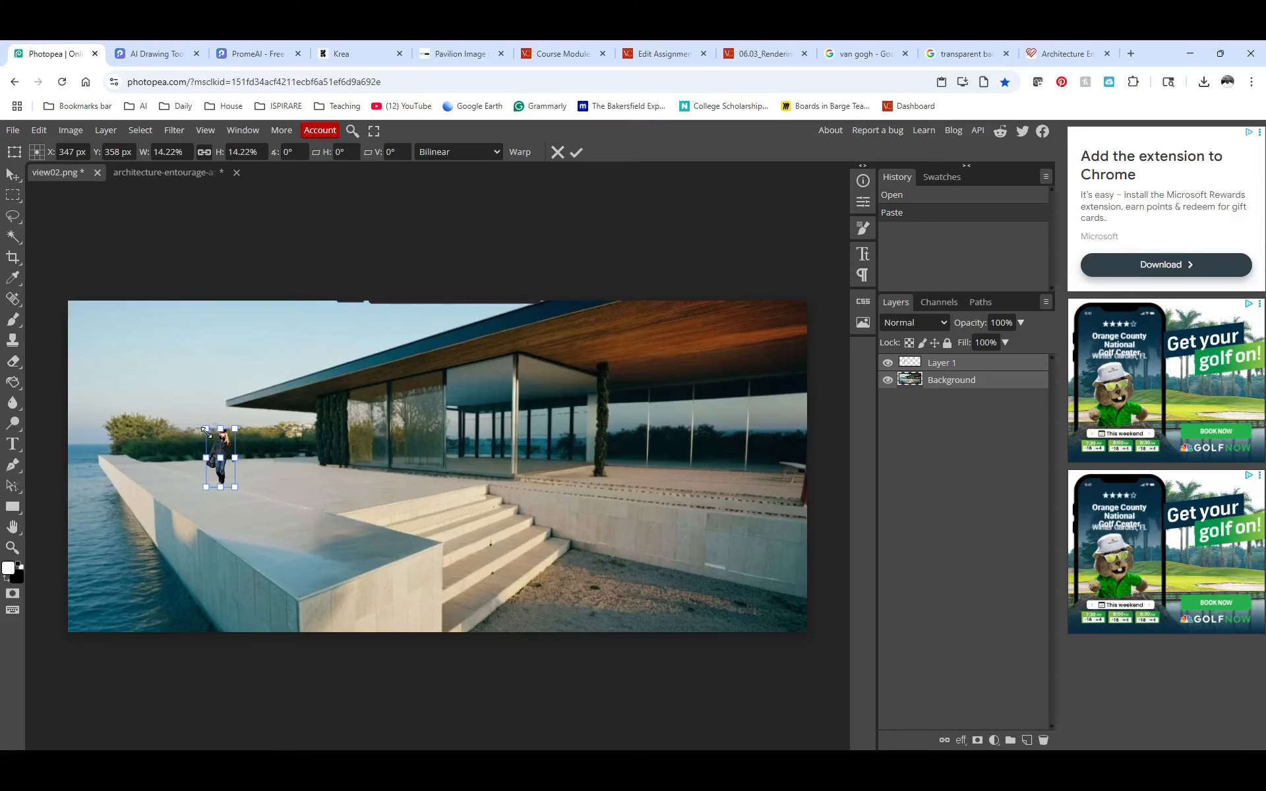
Reposition the woman on the terrace by the pavilion's vine-covered corner at about 19% scale and apply the transform
left_click_drag(207, 427, 360, 380)
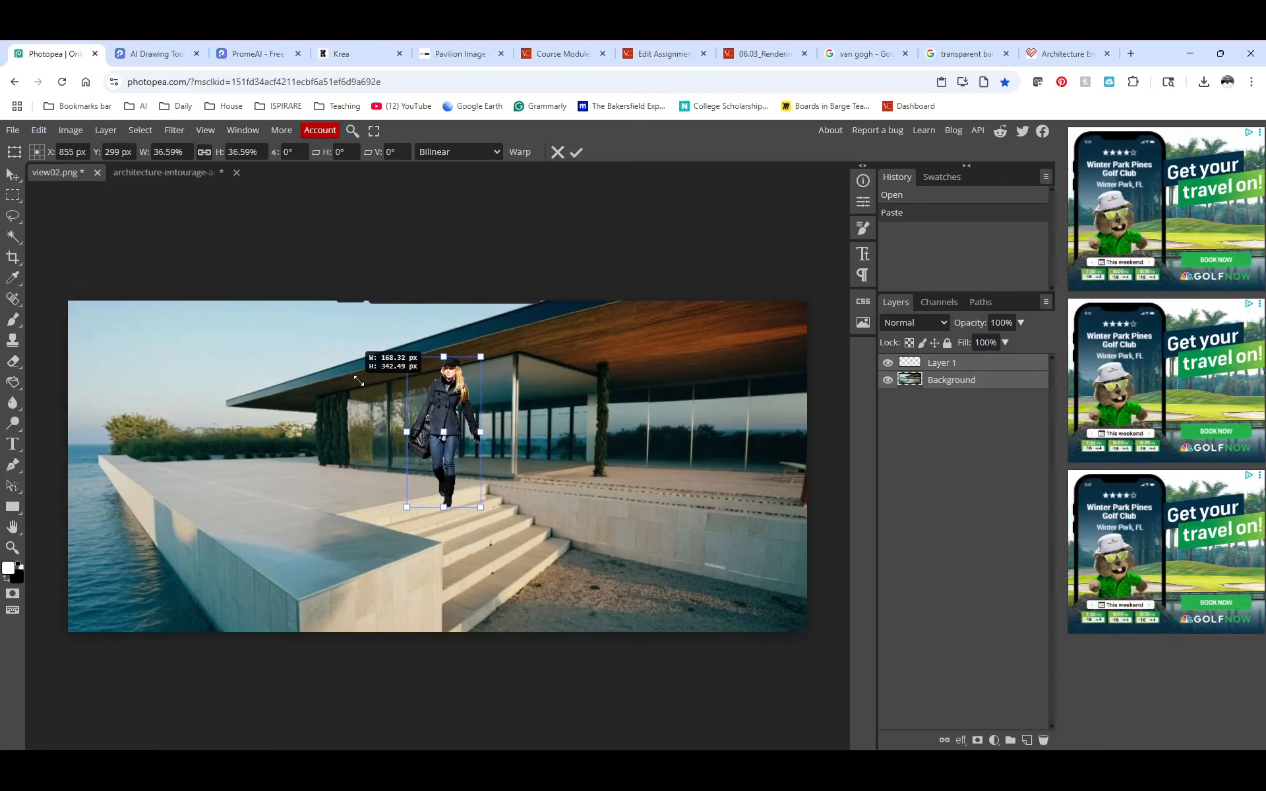
left_click_drag(452, 440, 455, 447)
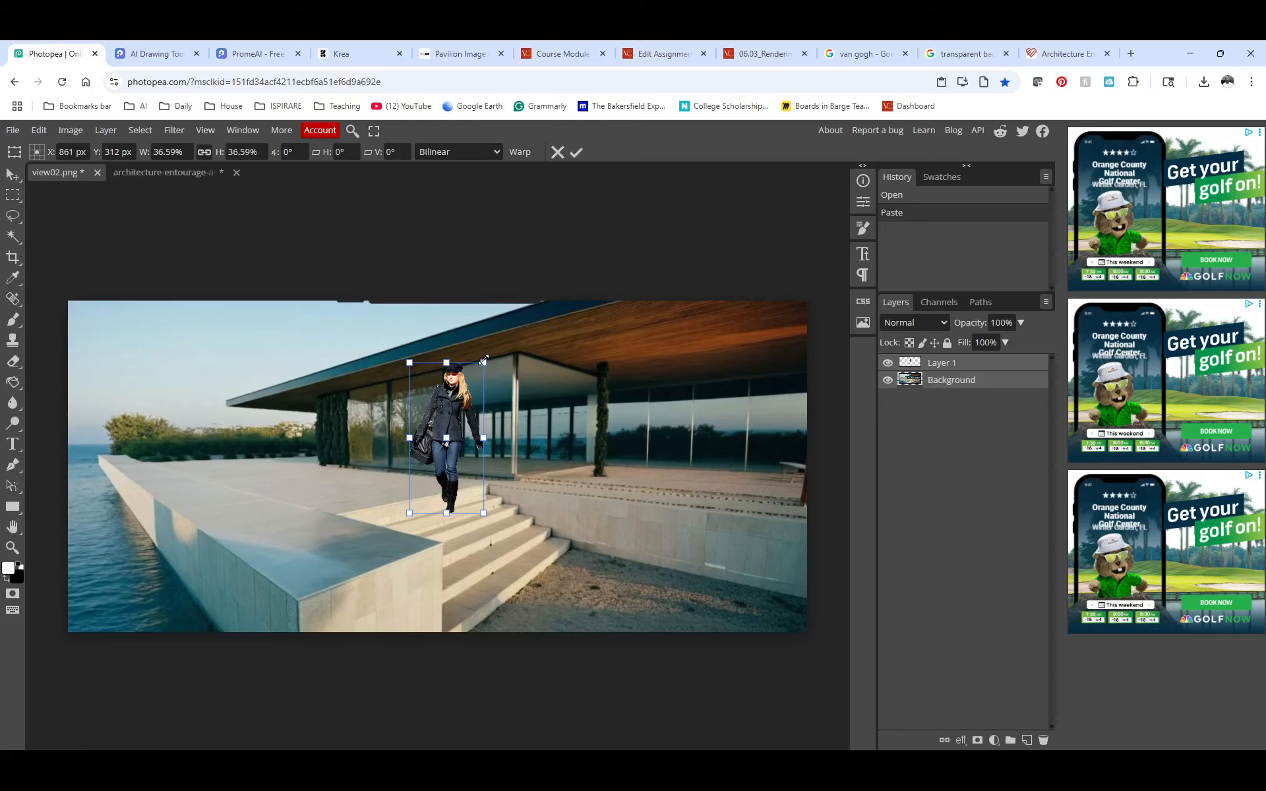
left_click_drag(483, 361, 345, 440)
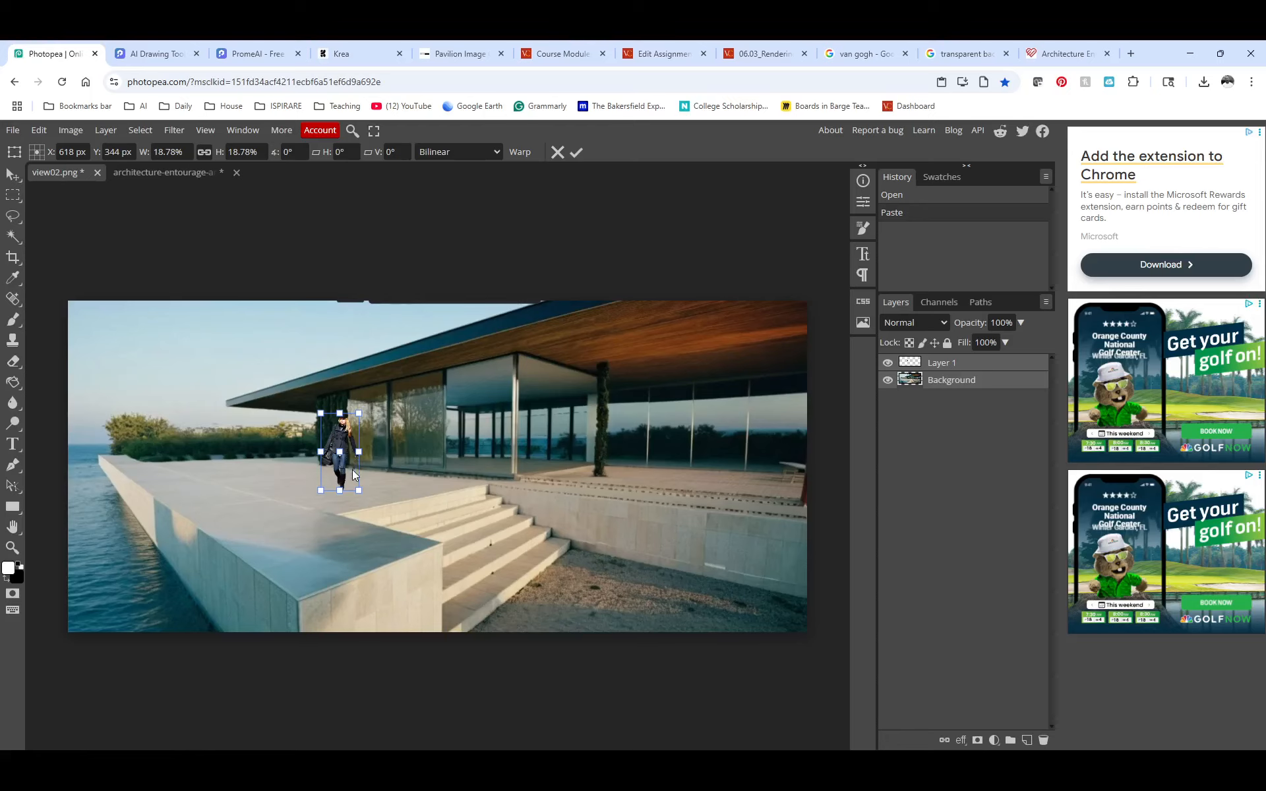
key("w")
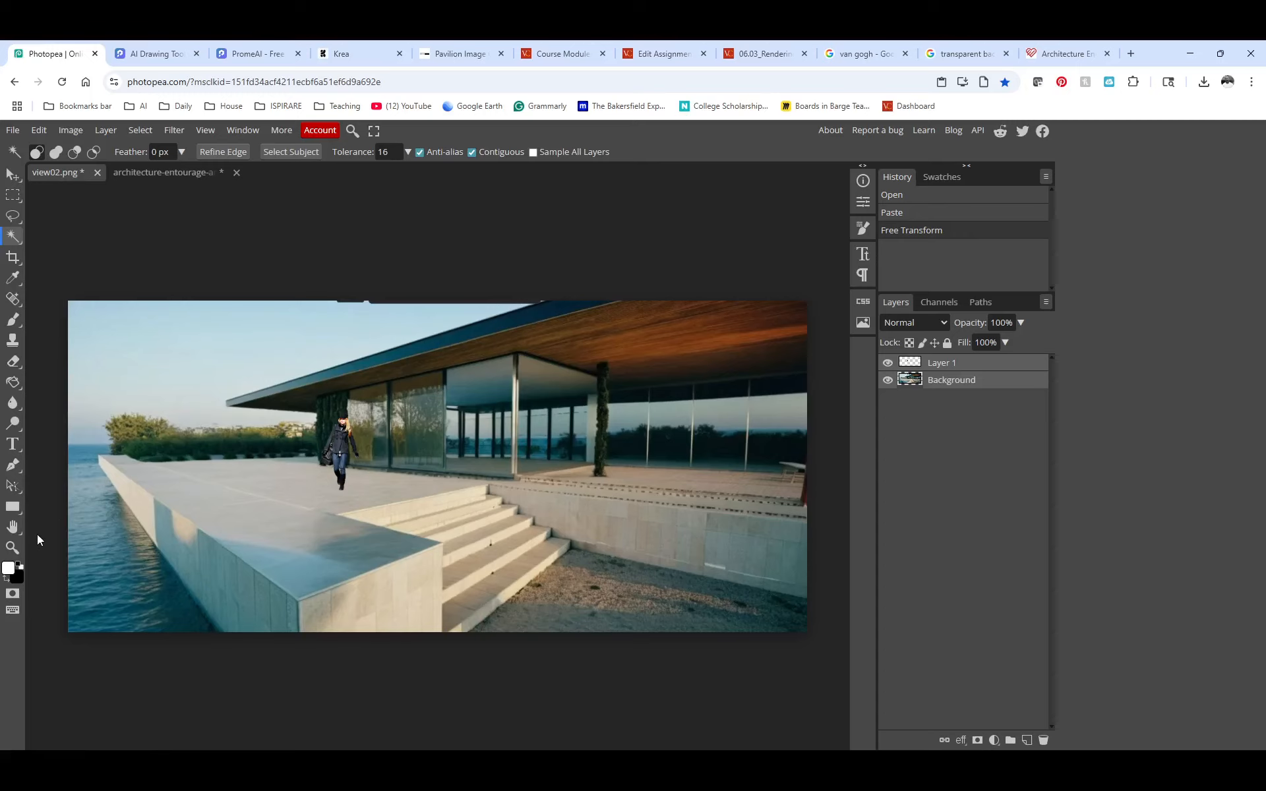
key("z")
left_click(291, 487)
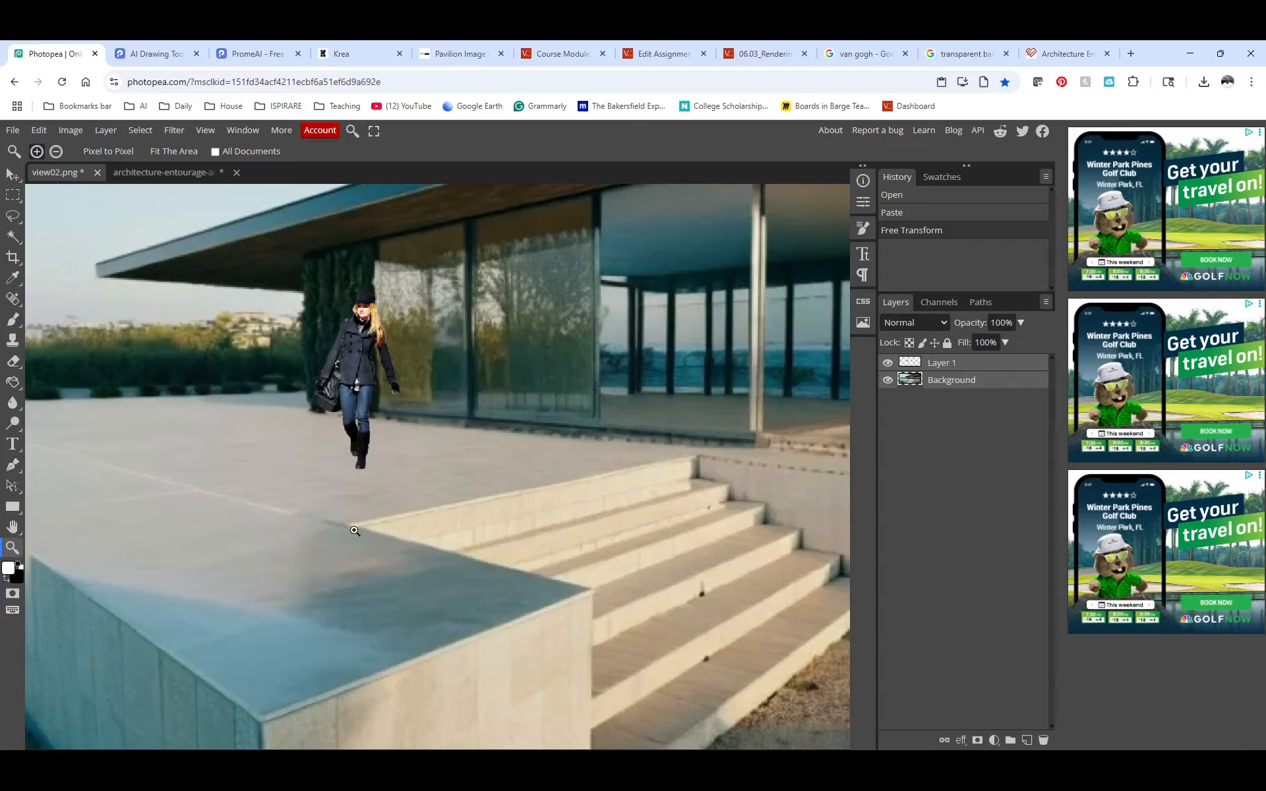
scroll(354, 527, "down", 3)
scroll(354, 523, "up", 5)
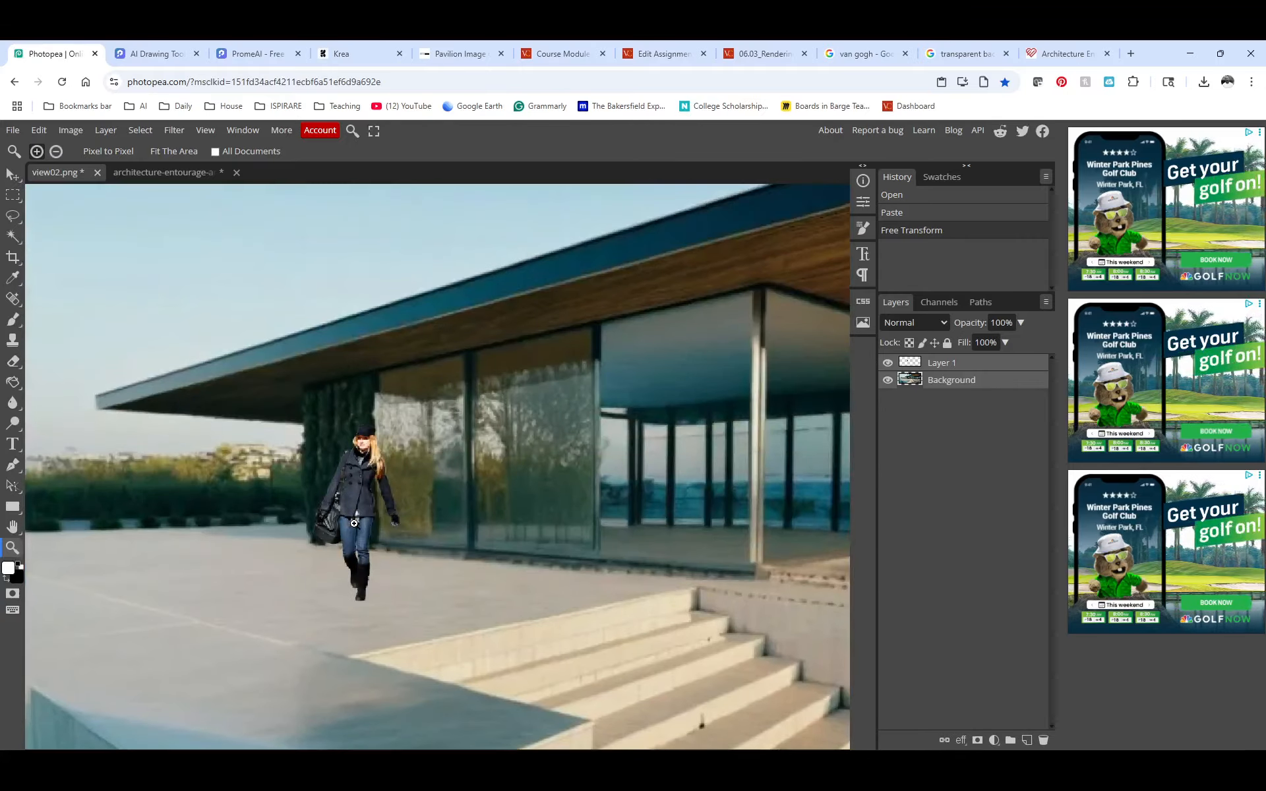
left_click(78, 131)
mouse_move(104, 175)
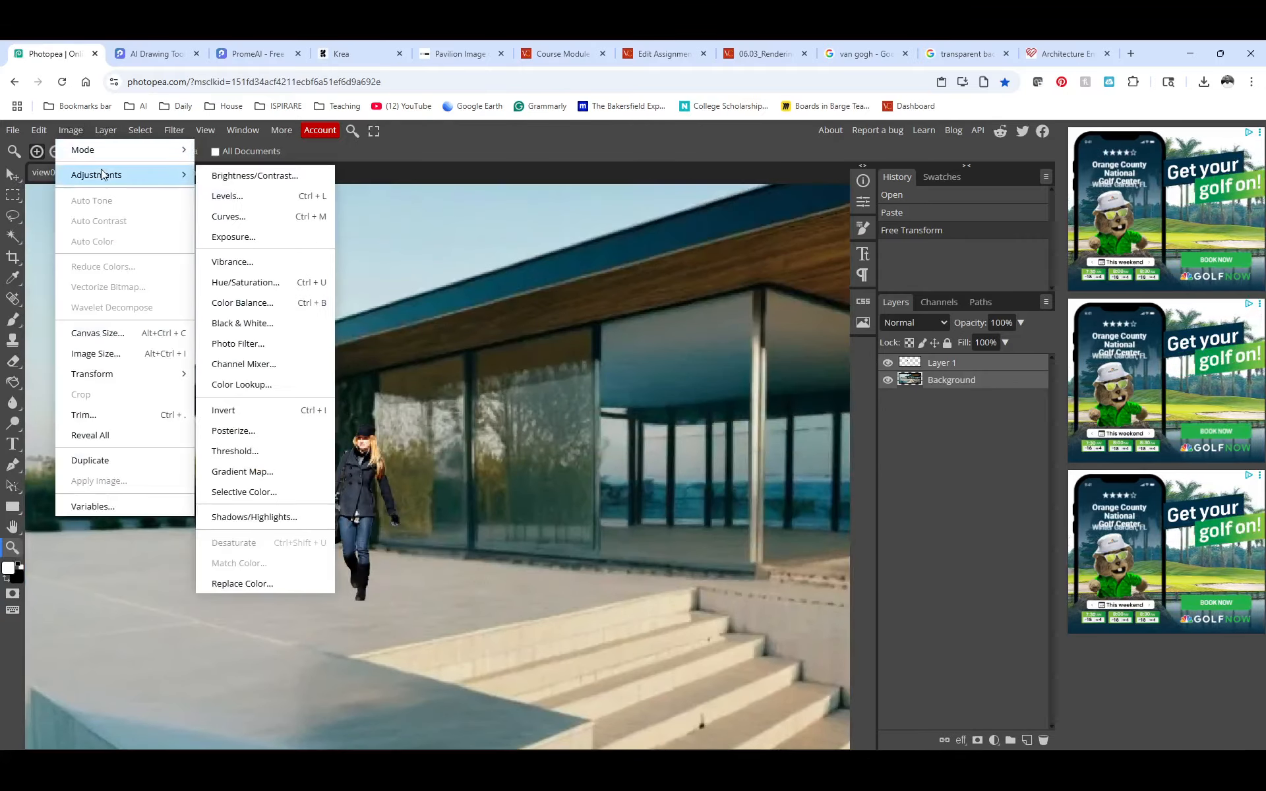
left_click(252, 175)
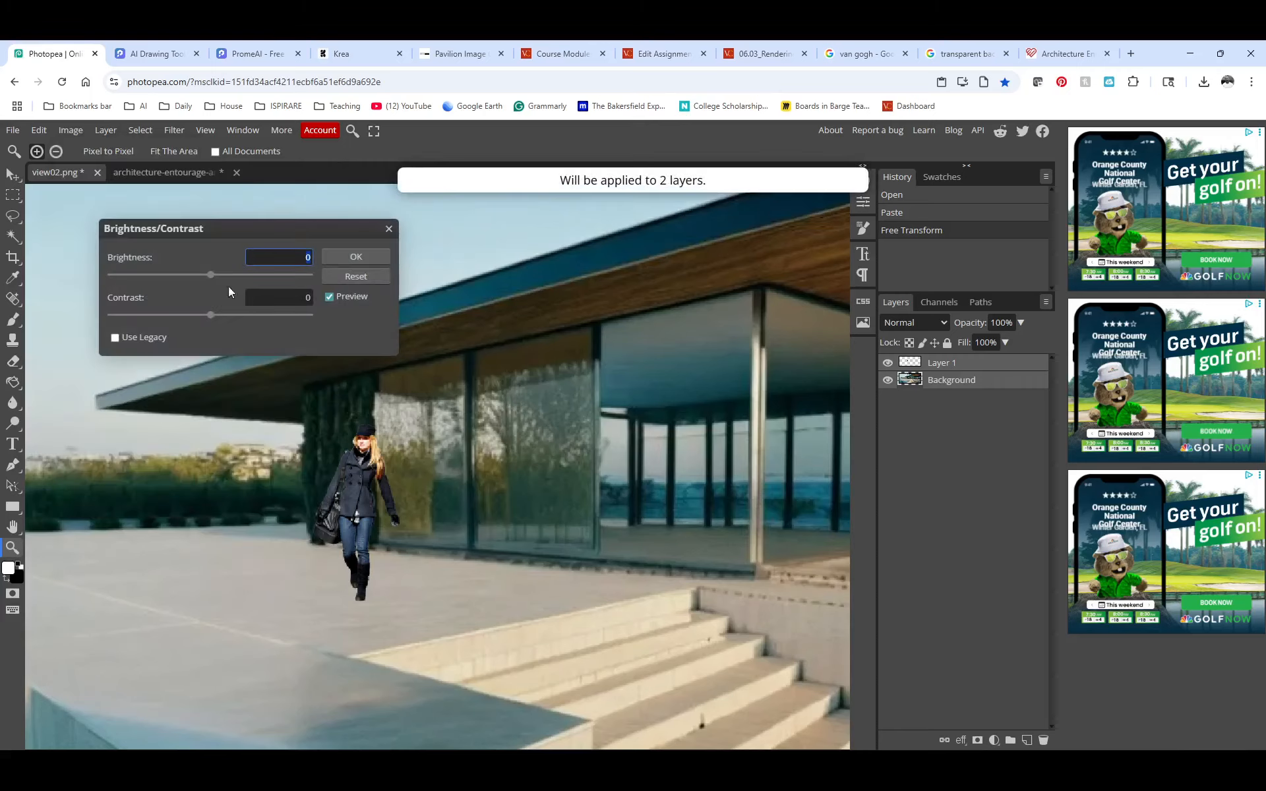
left_click_drag(210, 278, 206, 277)
left_click(366, 277)
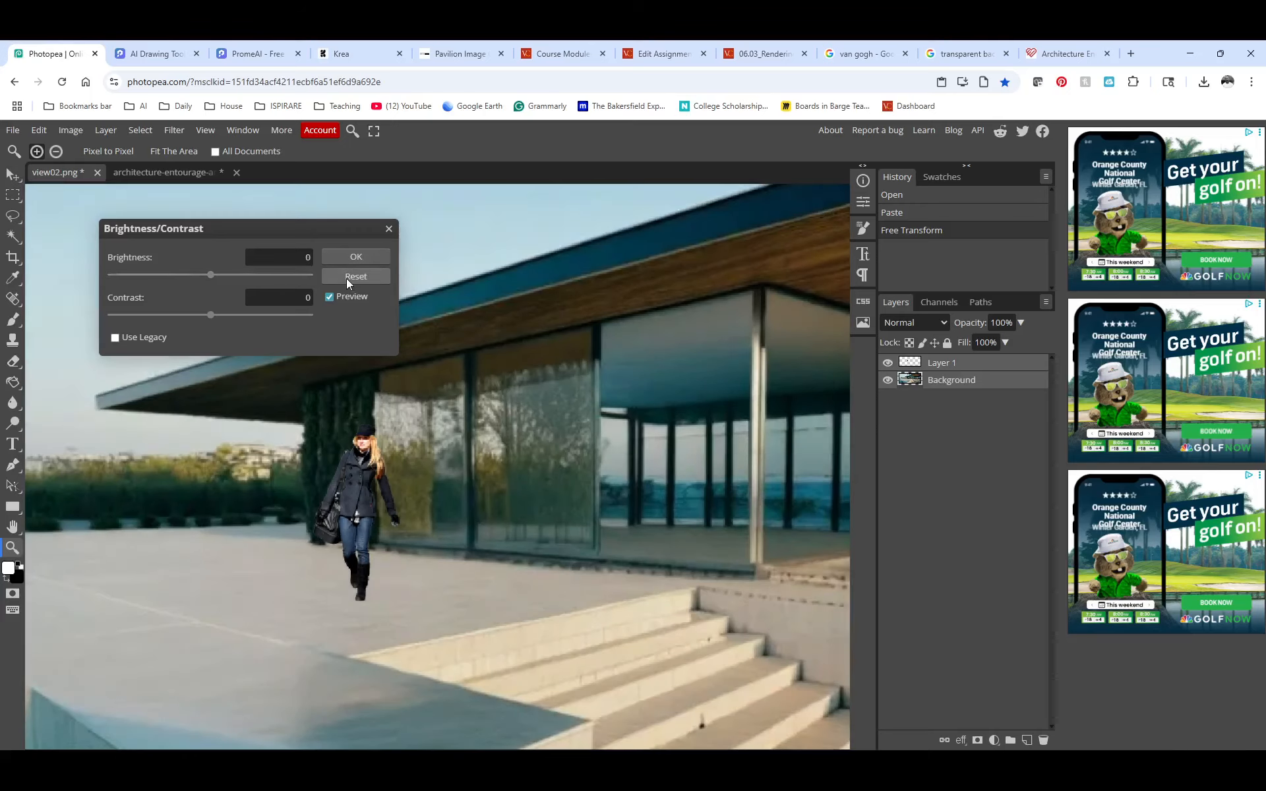
left_click(938, 368)
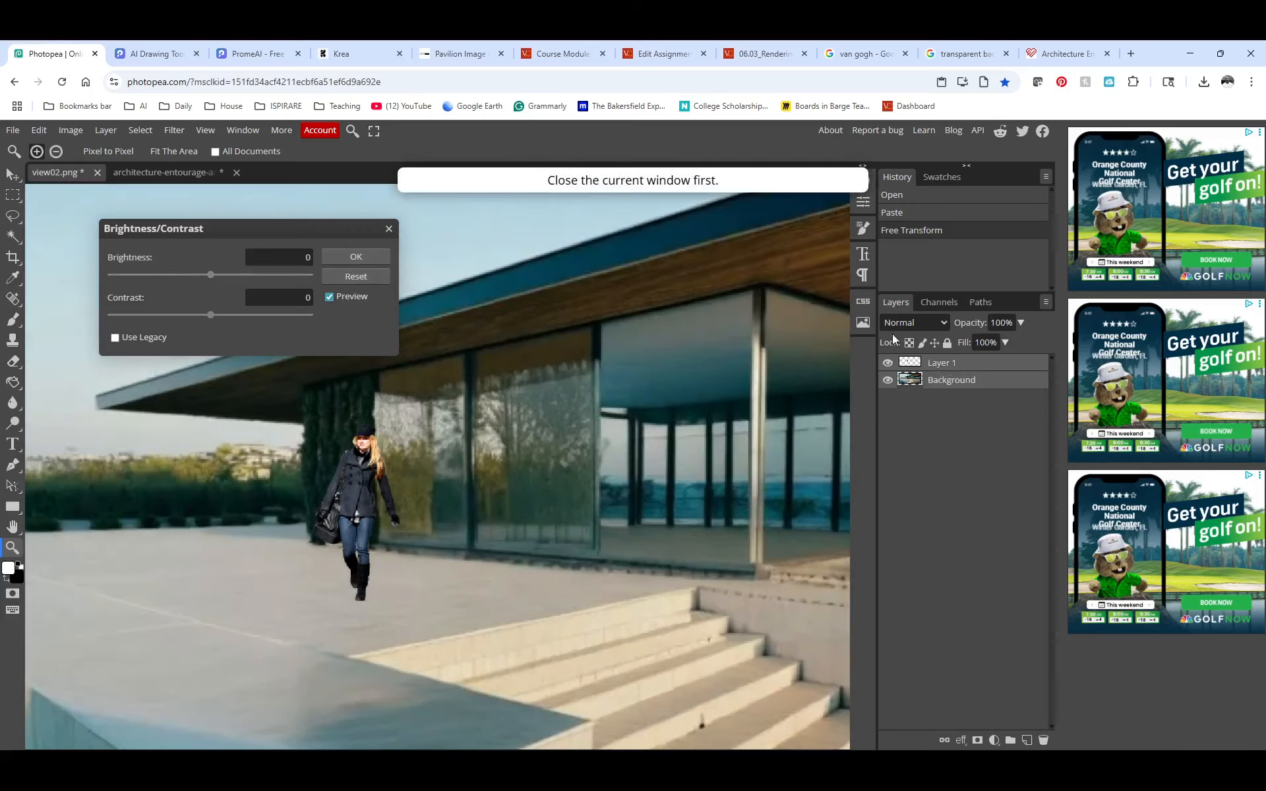
left_click(389, 230)
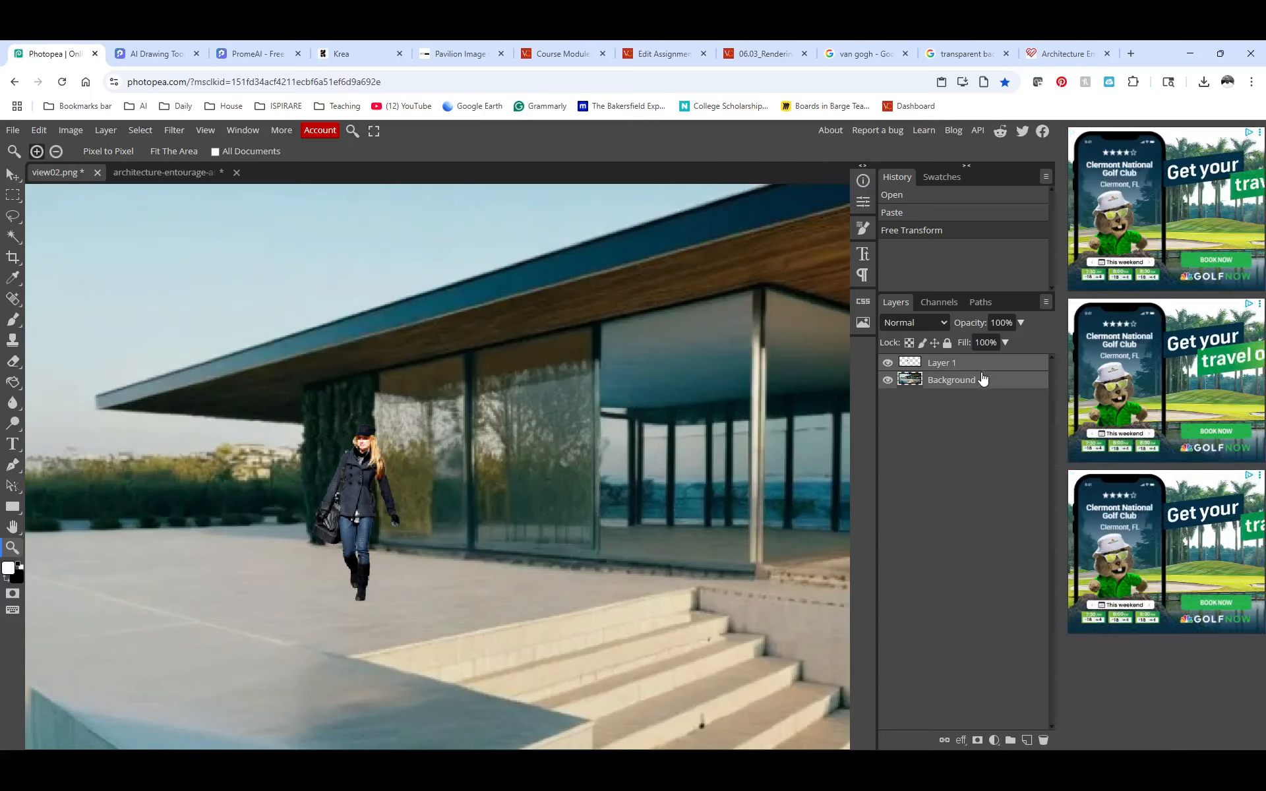
Darken and soften only the woman on Layer 1 with Brightness/Contrast, using brightness -49 and contrast about -23
left_click(961, 365)
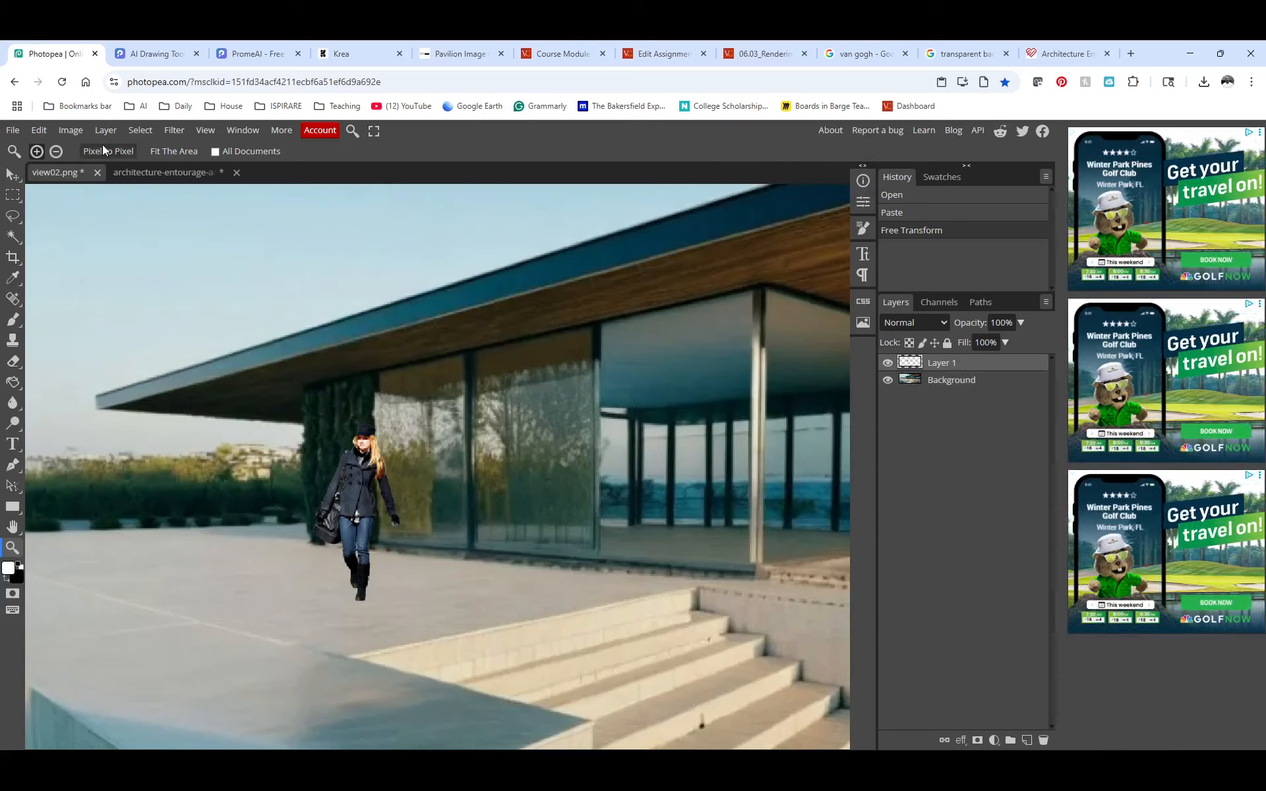
left_click(70, 130)
mouse_move(146, 178)
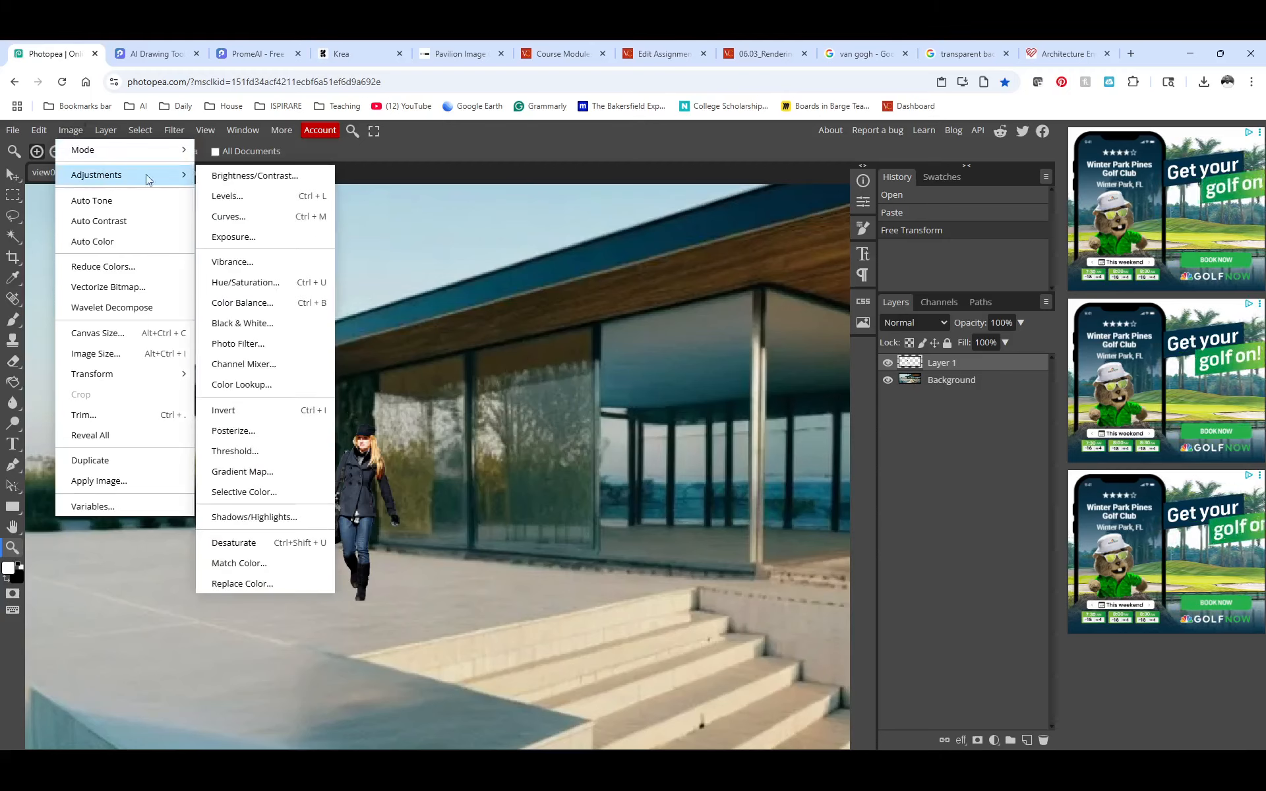
left_click(254, 176)
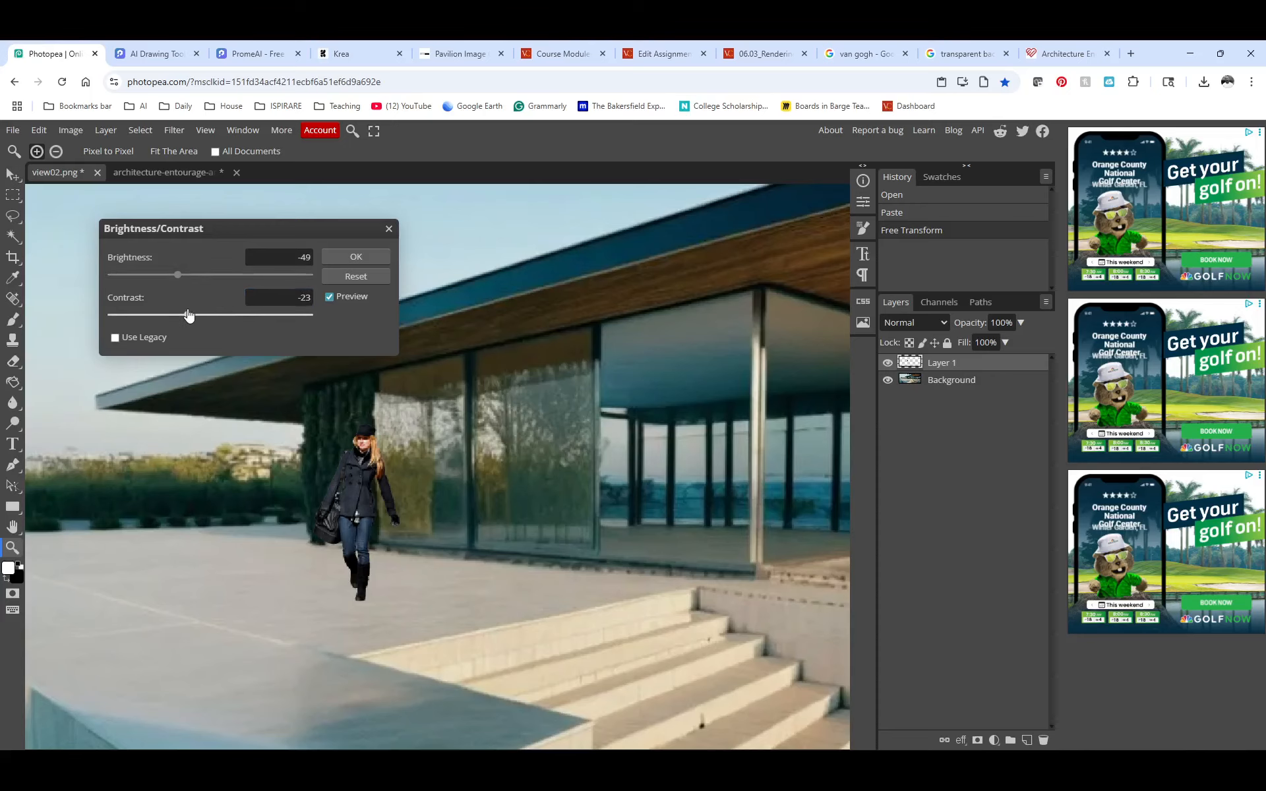
left_click(347, 258)
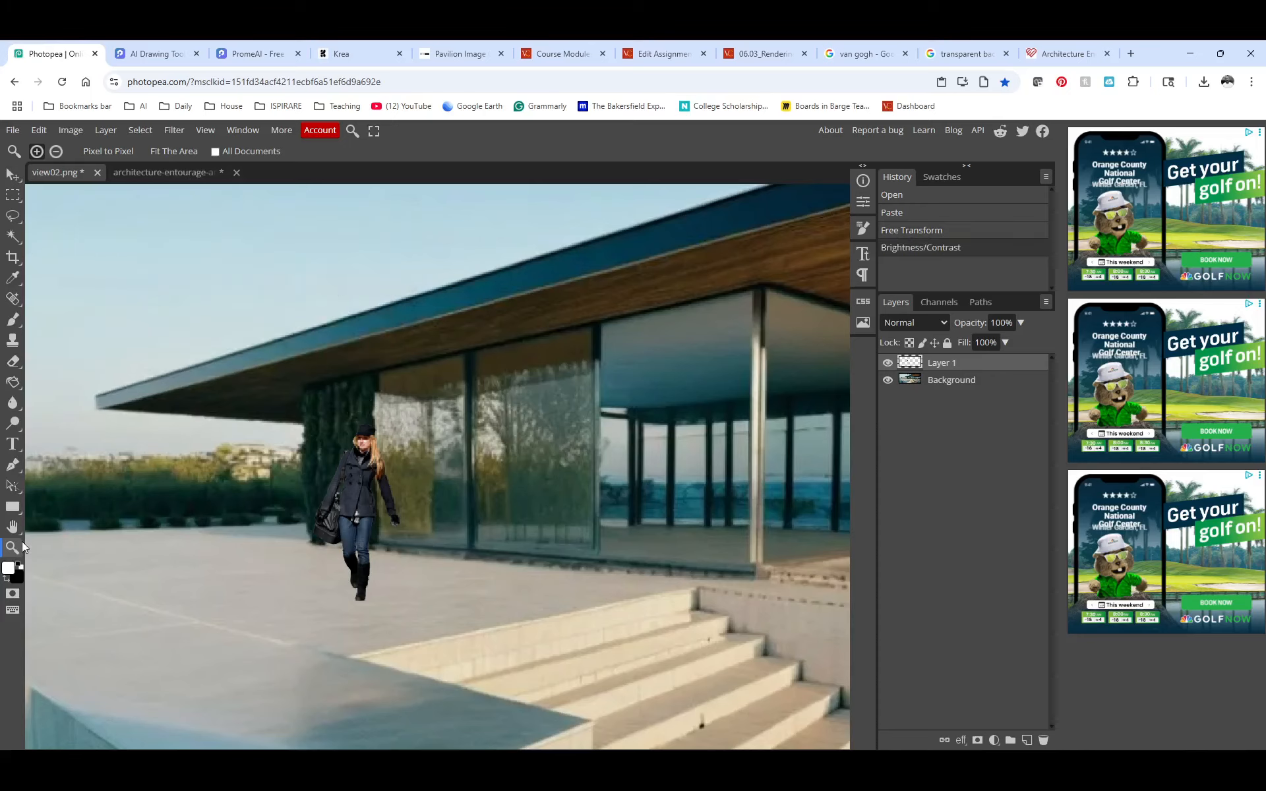
Examine how the adjusted woman fits the terrace, steps and pavilion, both close up and in the overall scene
left_click(308, 525)
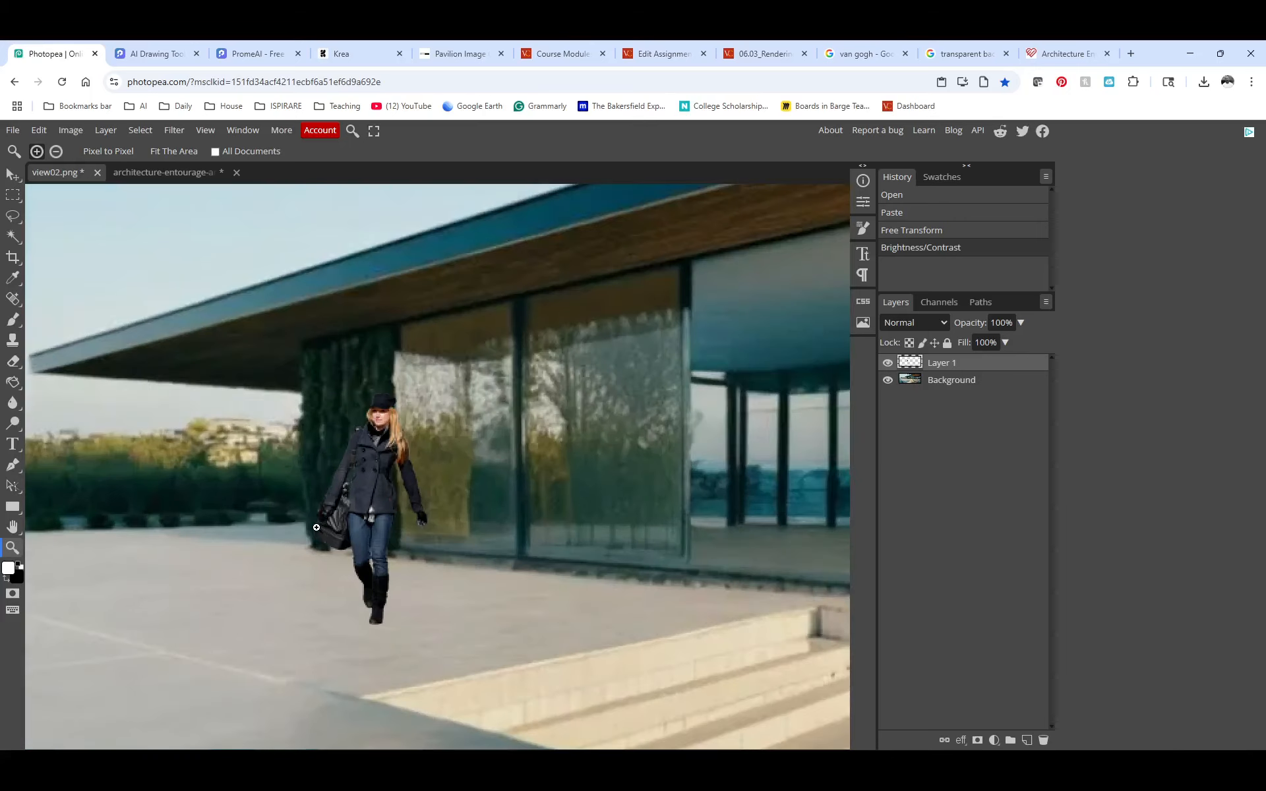
scroll(369, 498, "down", 5)
scroll(370, 489, "right", 4)
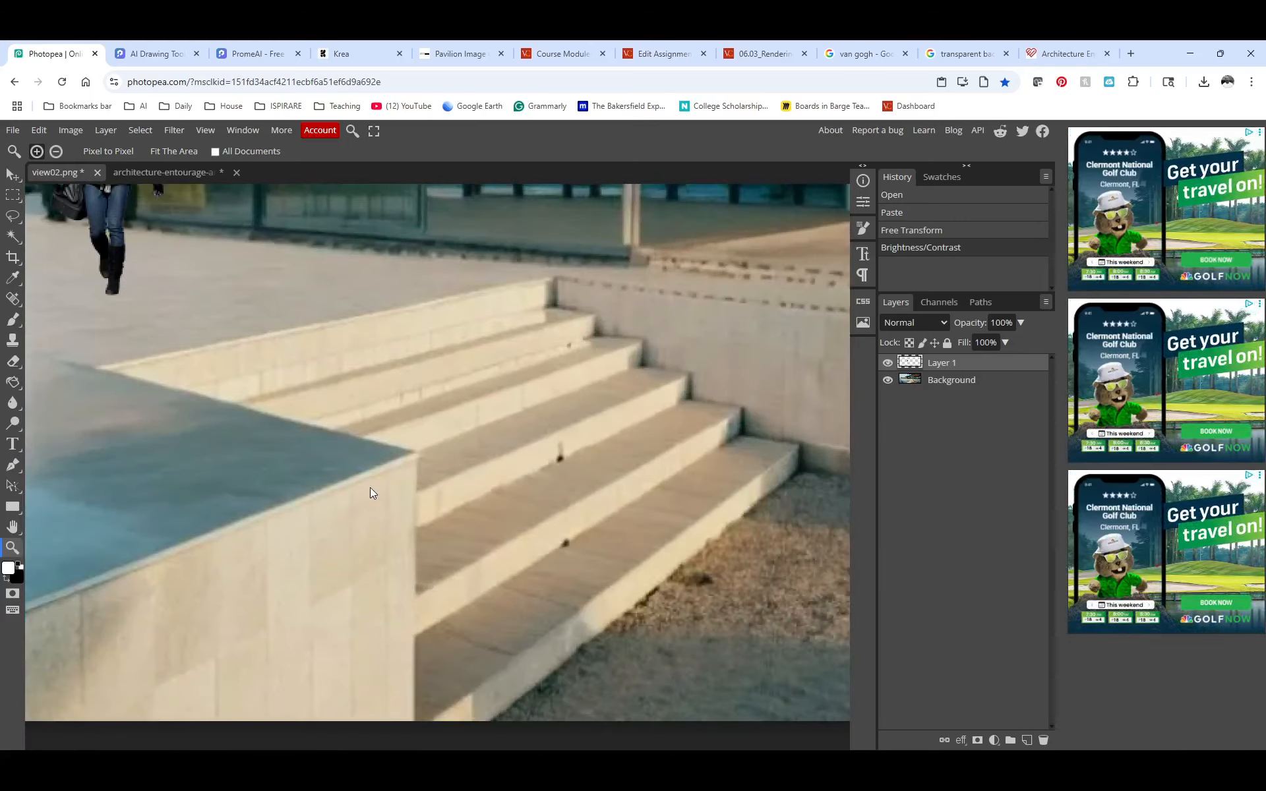
scroll(371, 488, "left", 3)
scroll(371, 488, "down", 1)
left_click(370, 487, "alt")
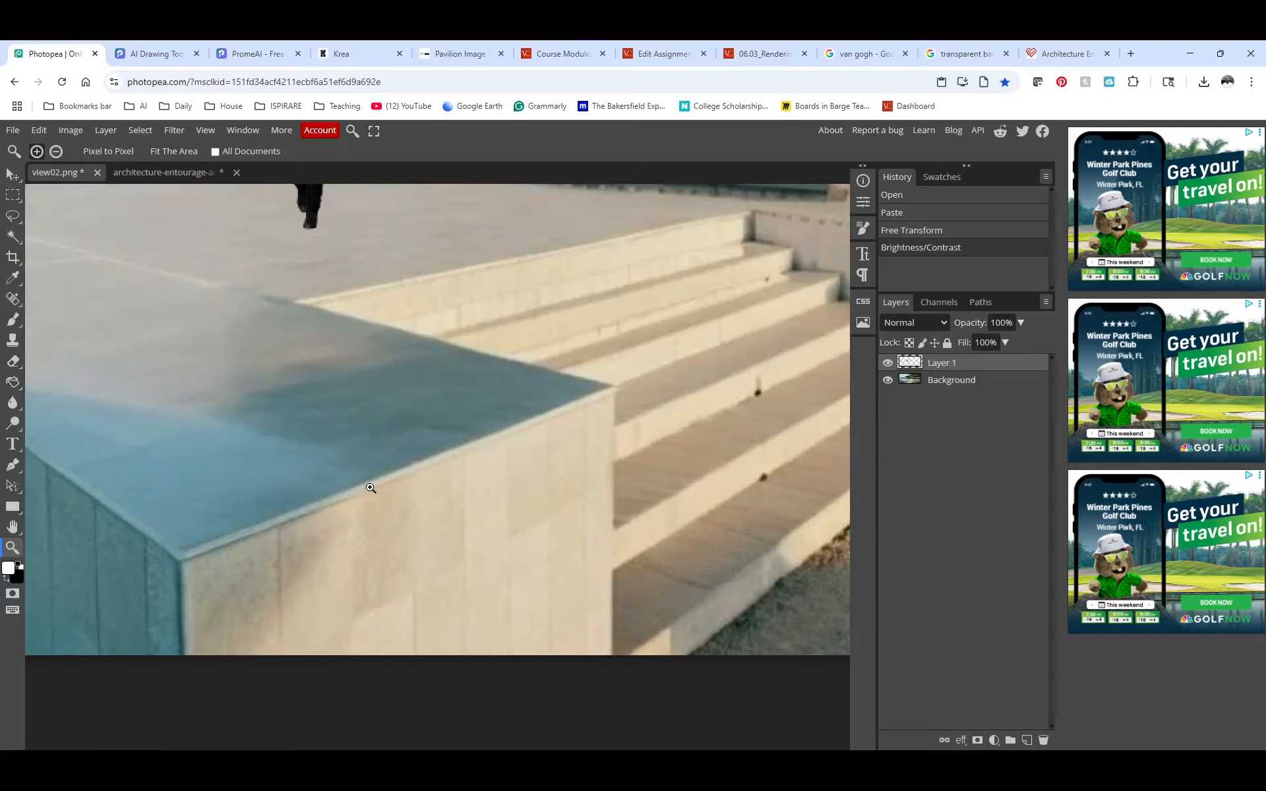
left_click(370, 488, "alt")
left_click(370, 487, "alt")
scroll(371, 422, "down", 3)
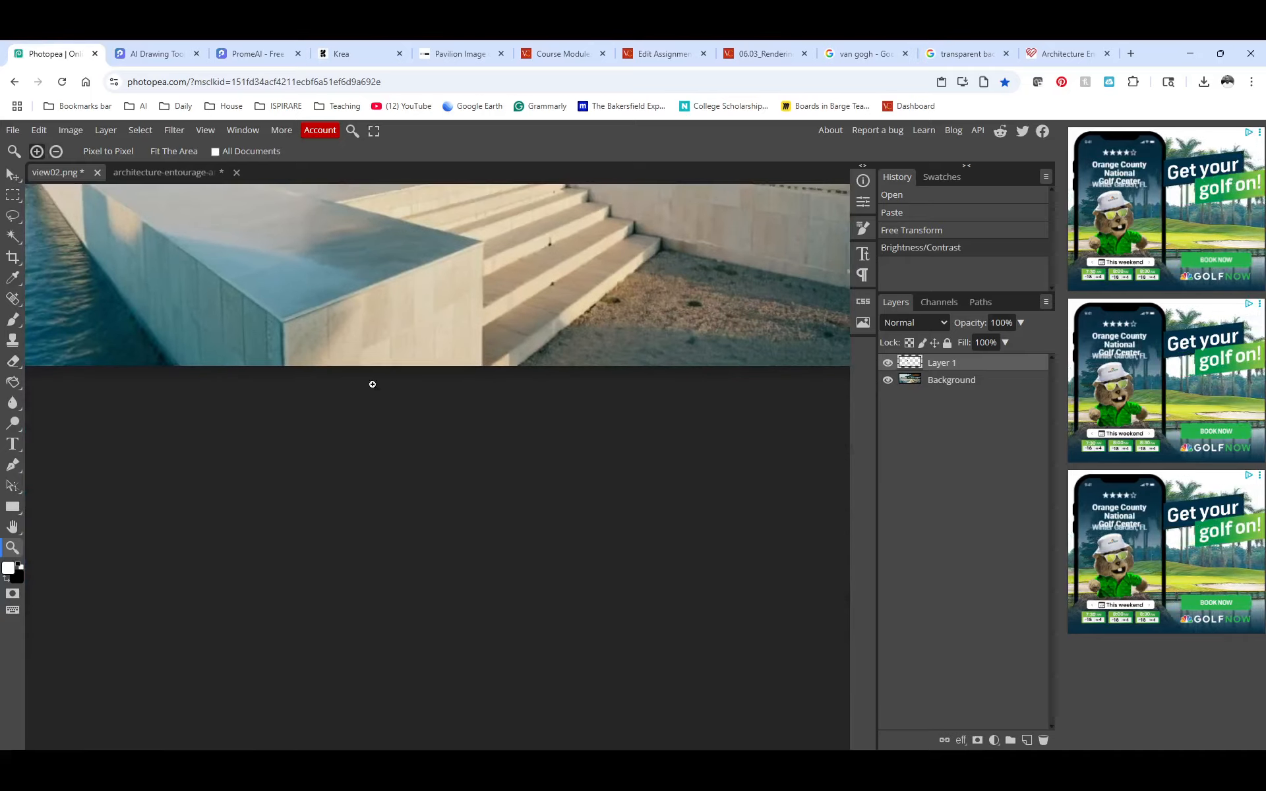
scroll(364, 374, "up", 6)
scroll(356, 395, "down", 2)
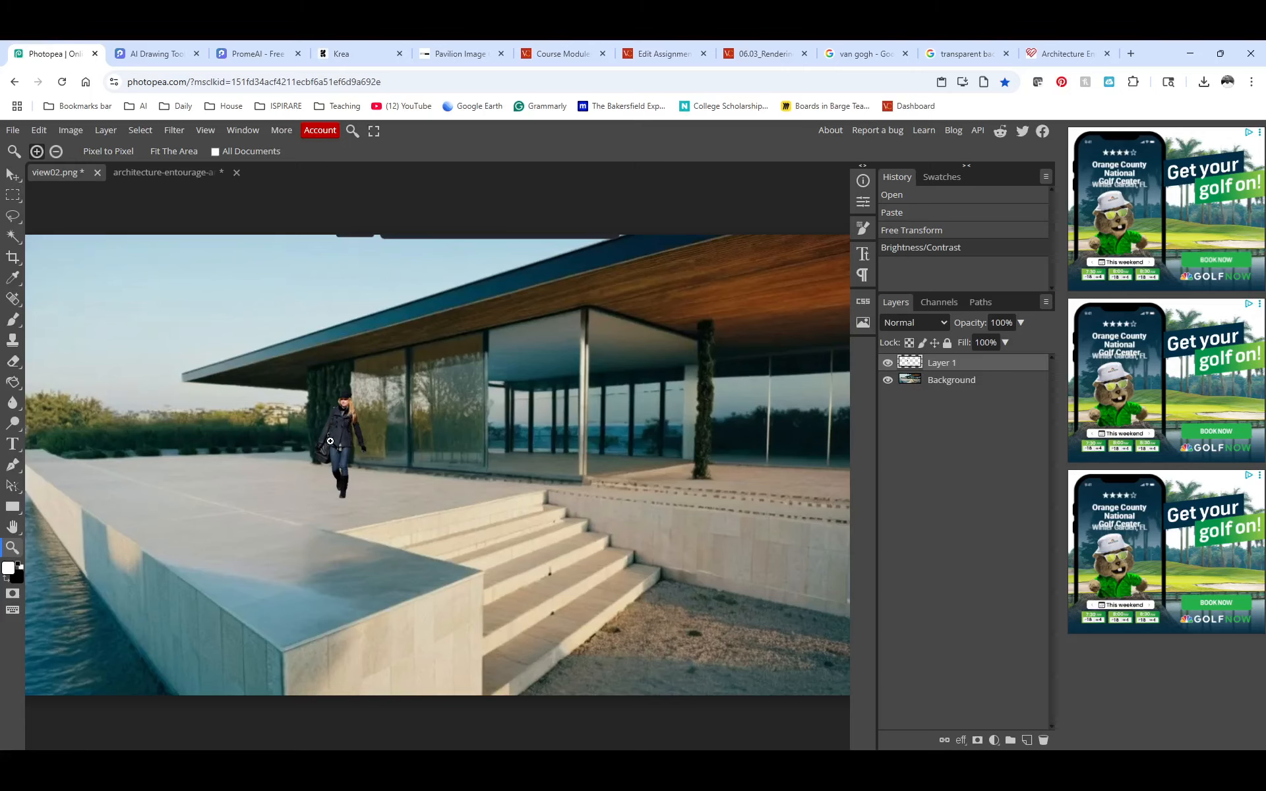
scroll(340, 437, "down", 3)
scroll(290, 447, "up", 4)
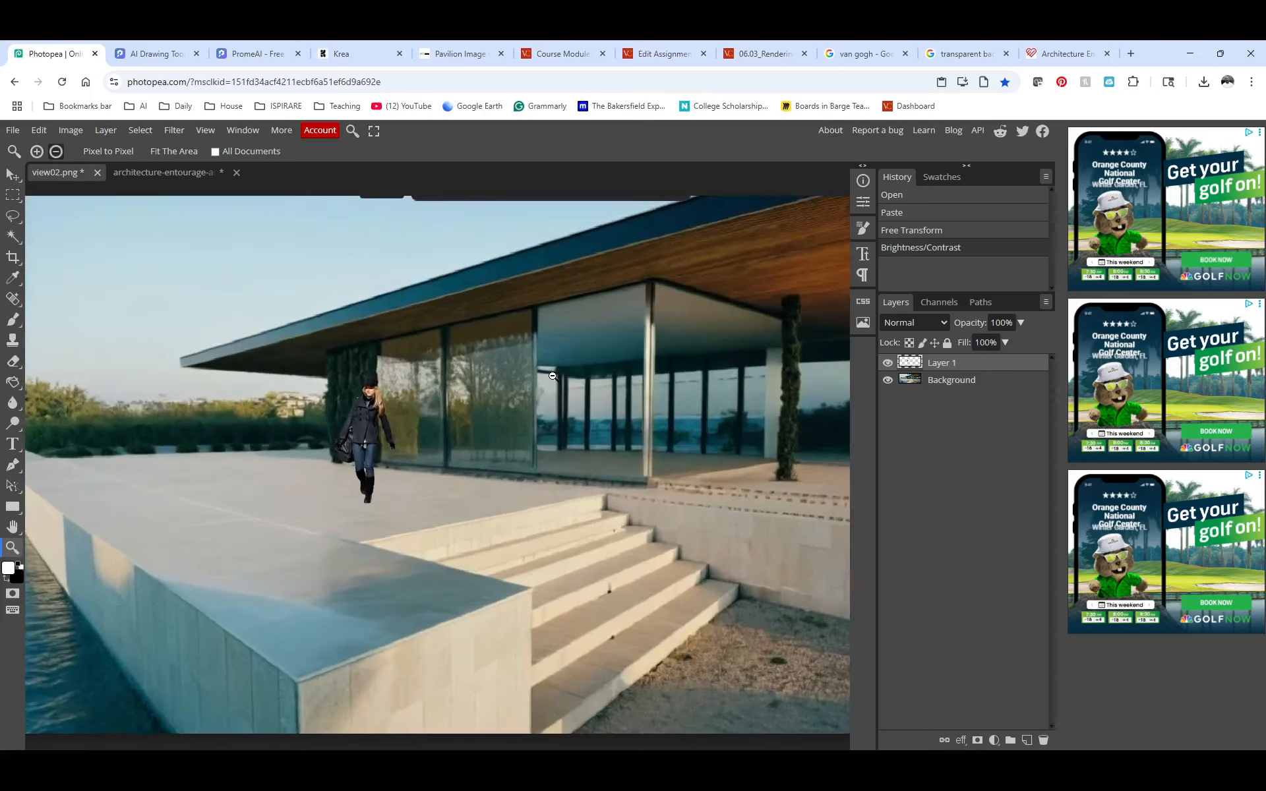
scroll(552, 377, "down", 3)
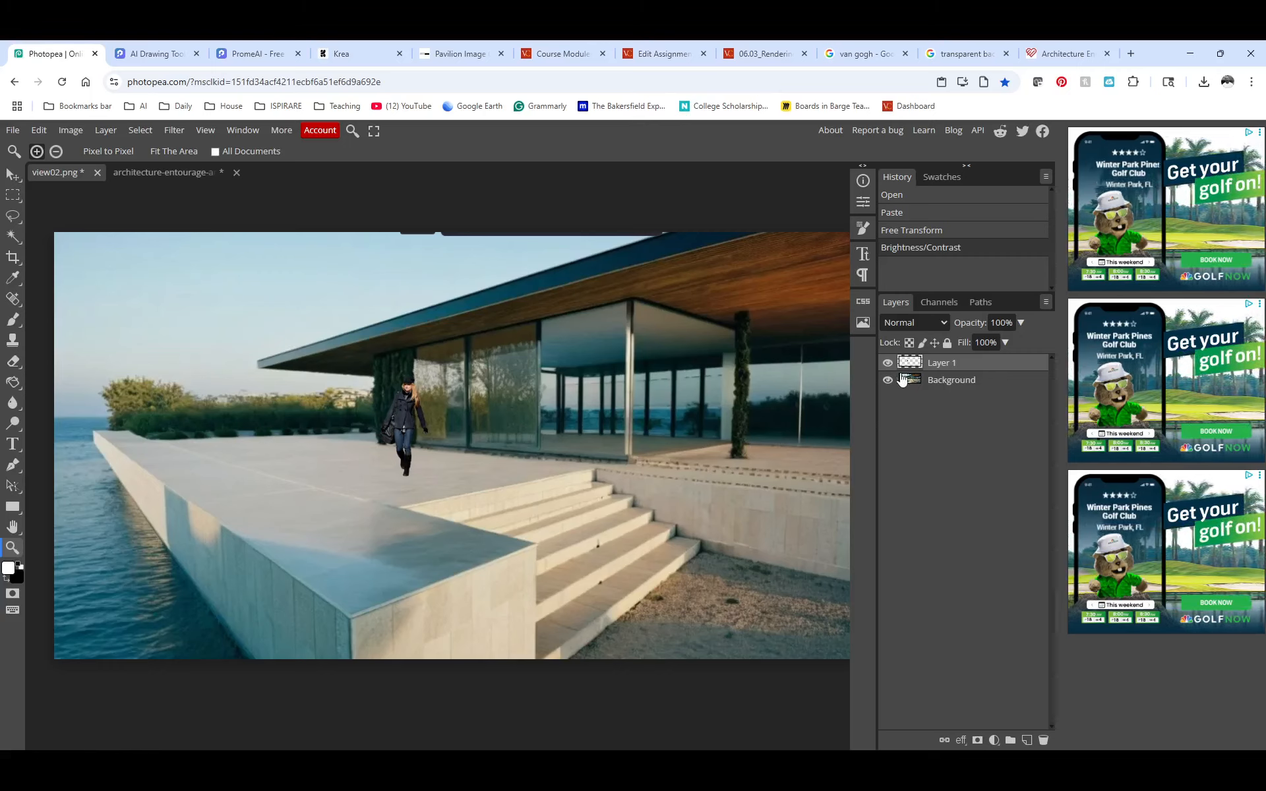
Duplicate Layer 1 and rename the copy shadow
right_click(960, 366)
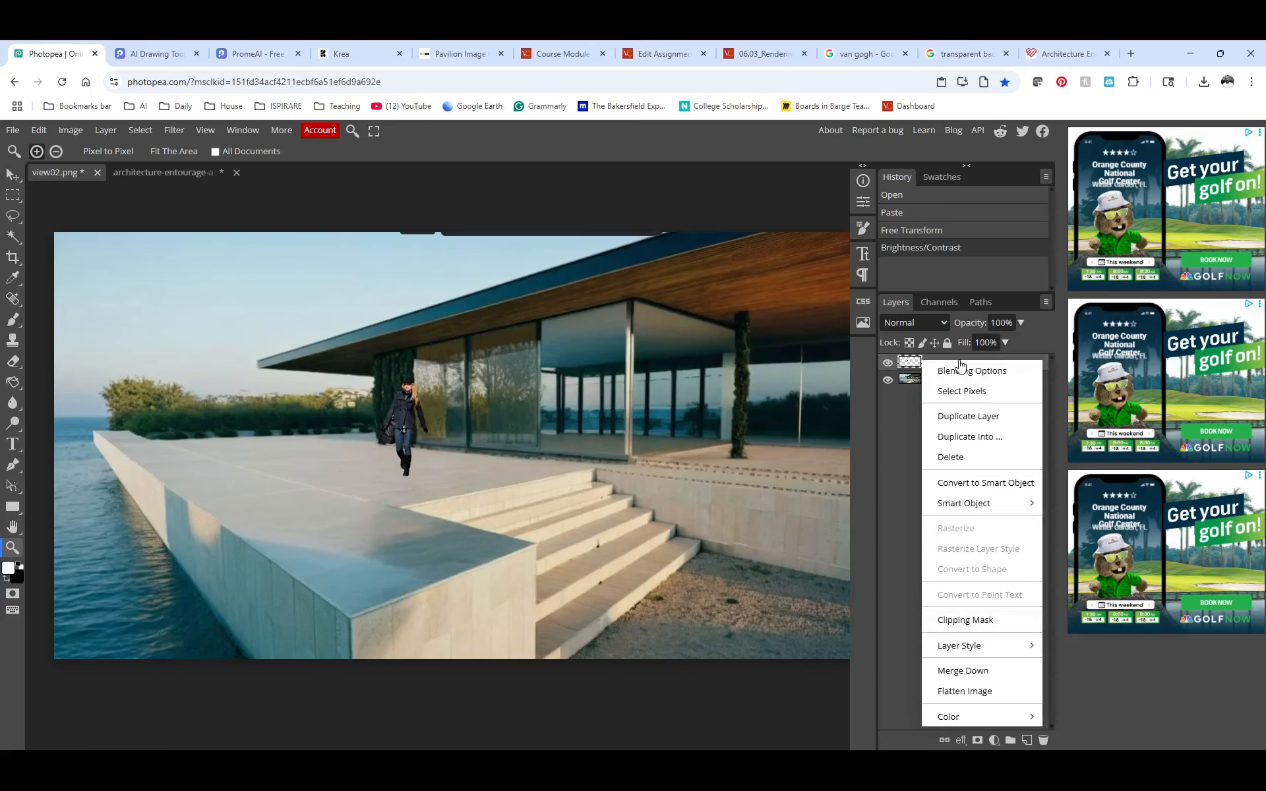
left_click(983, 422)
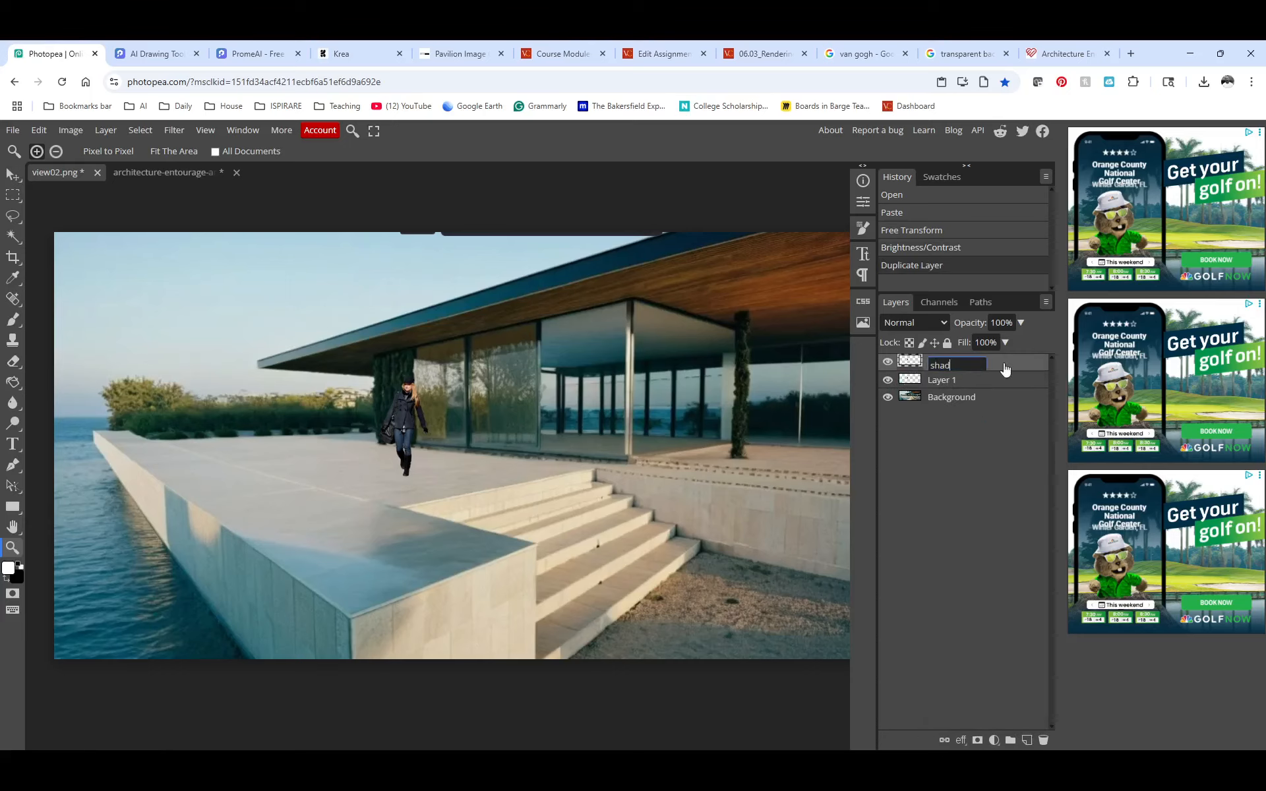
type("shadow")
key("Return")
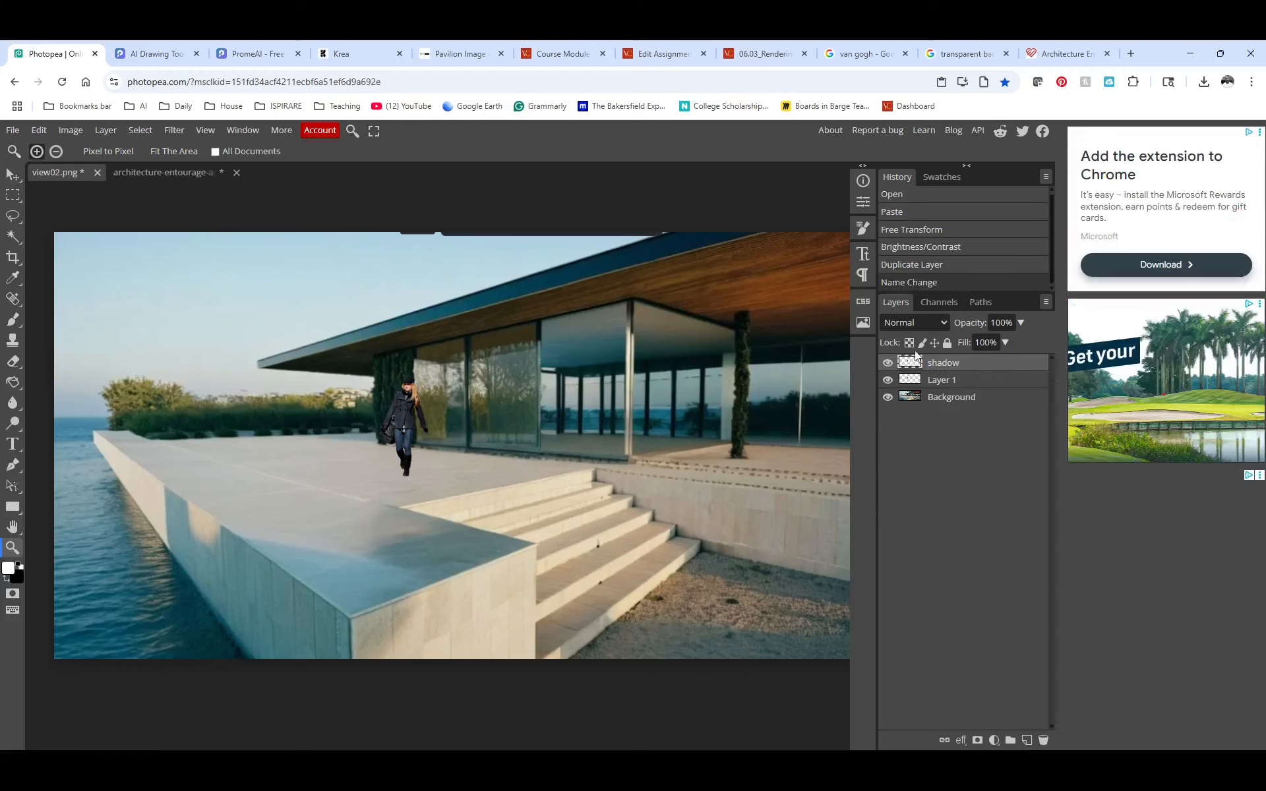
Distort the shadow copy so that it lies flat on the terrace, stretching from the woman's feet toward the sea
left_click(69, 130)
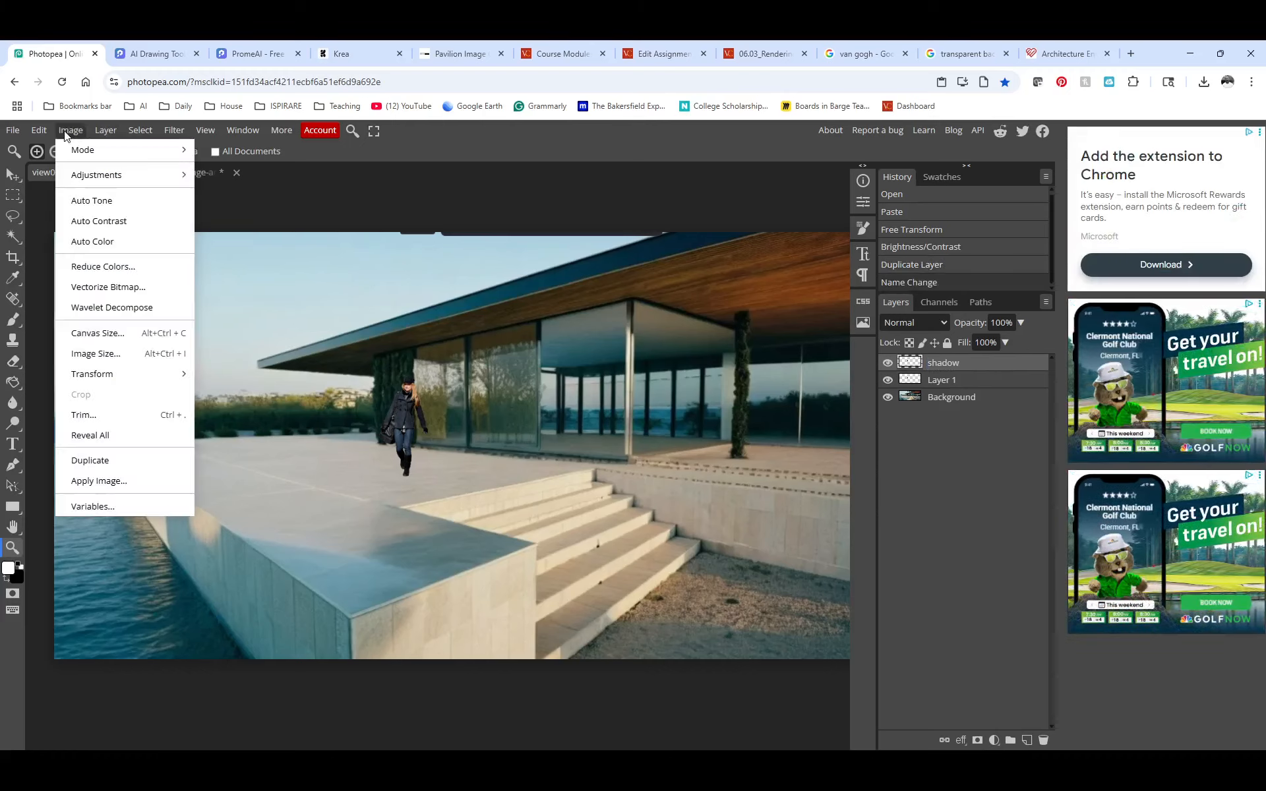
mouse_move(129, 179)
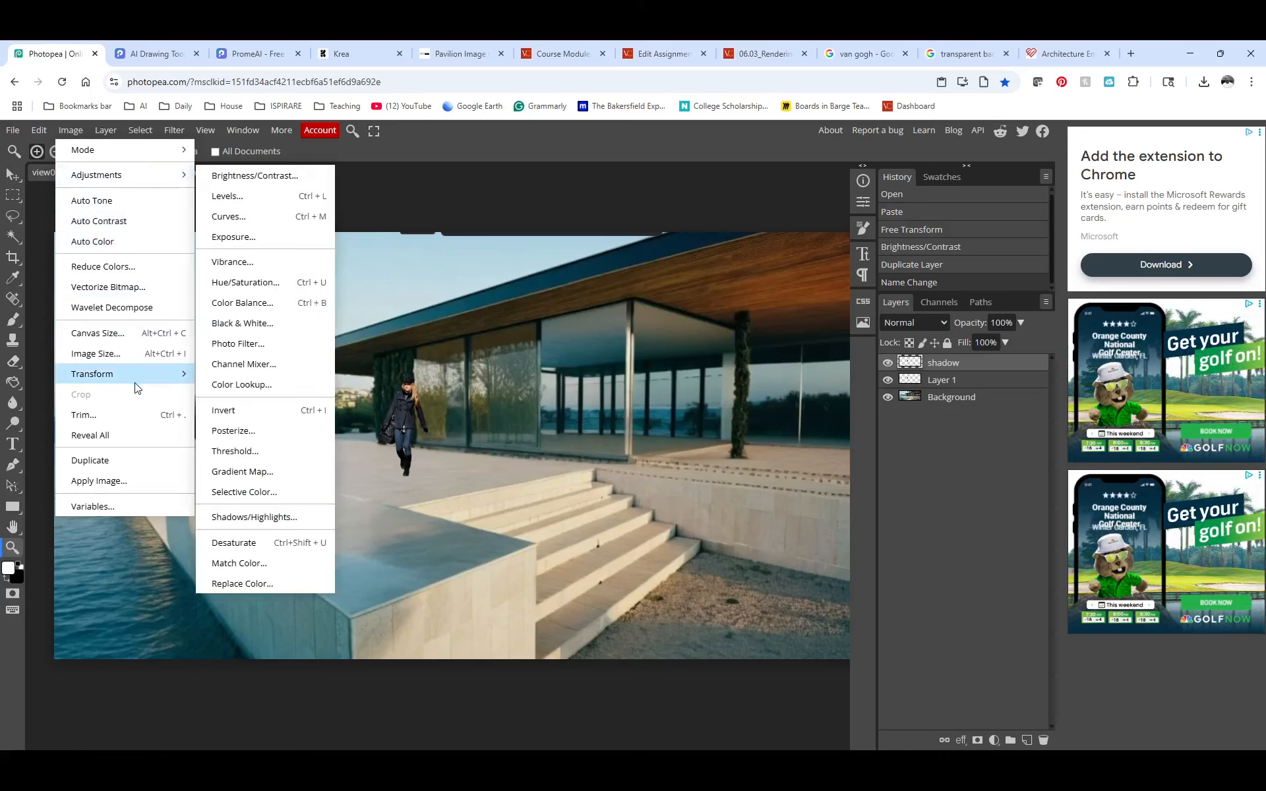
mouse_move(135, 383)
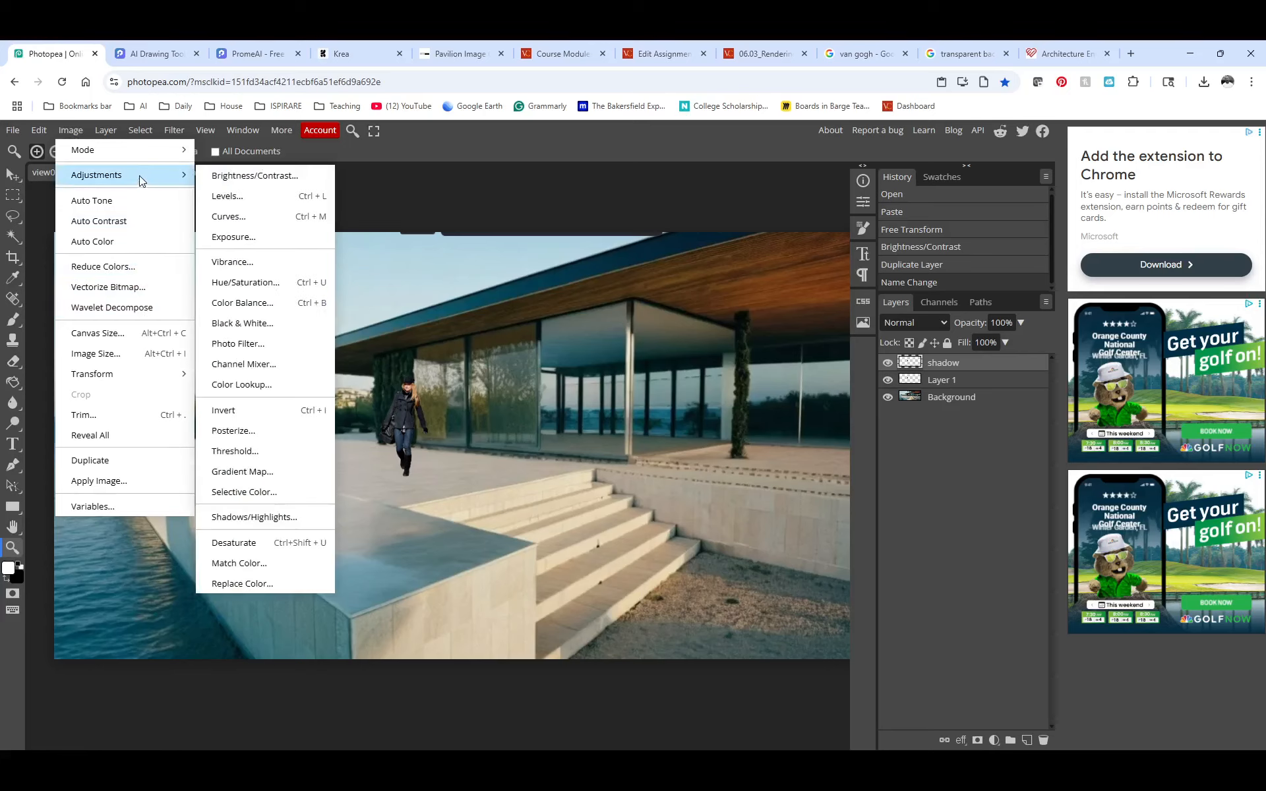
mouse_move(36, 134)
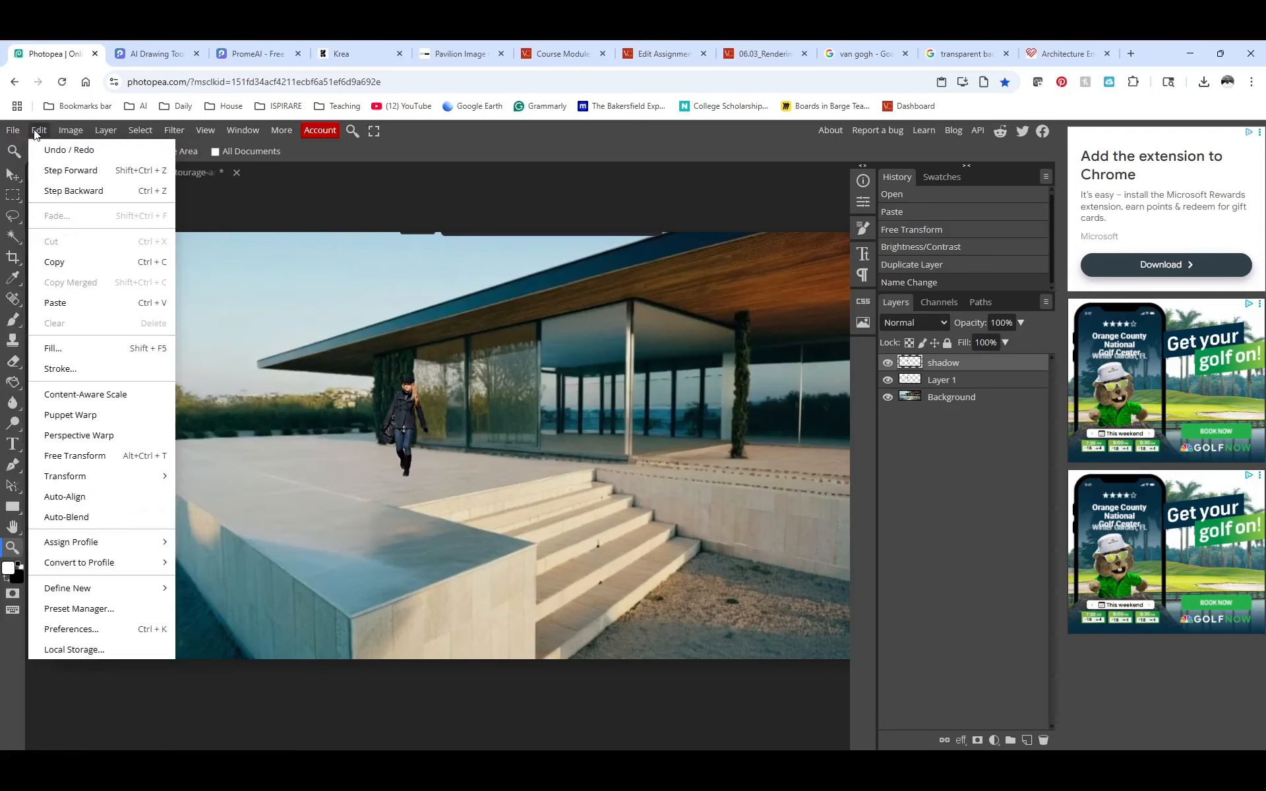
mouse_move(123, 476)
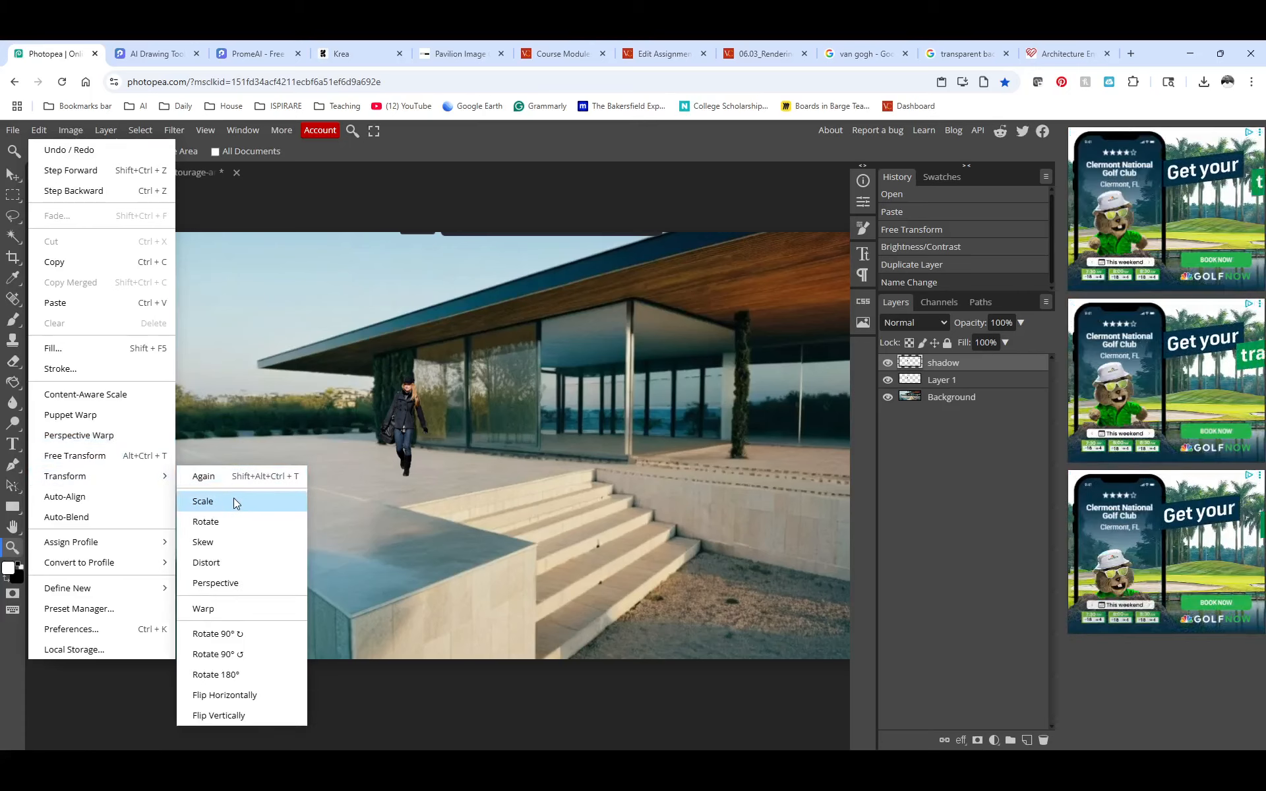
left_click(221, 567)
left_click_drag(379, 378, 260, 466)
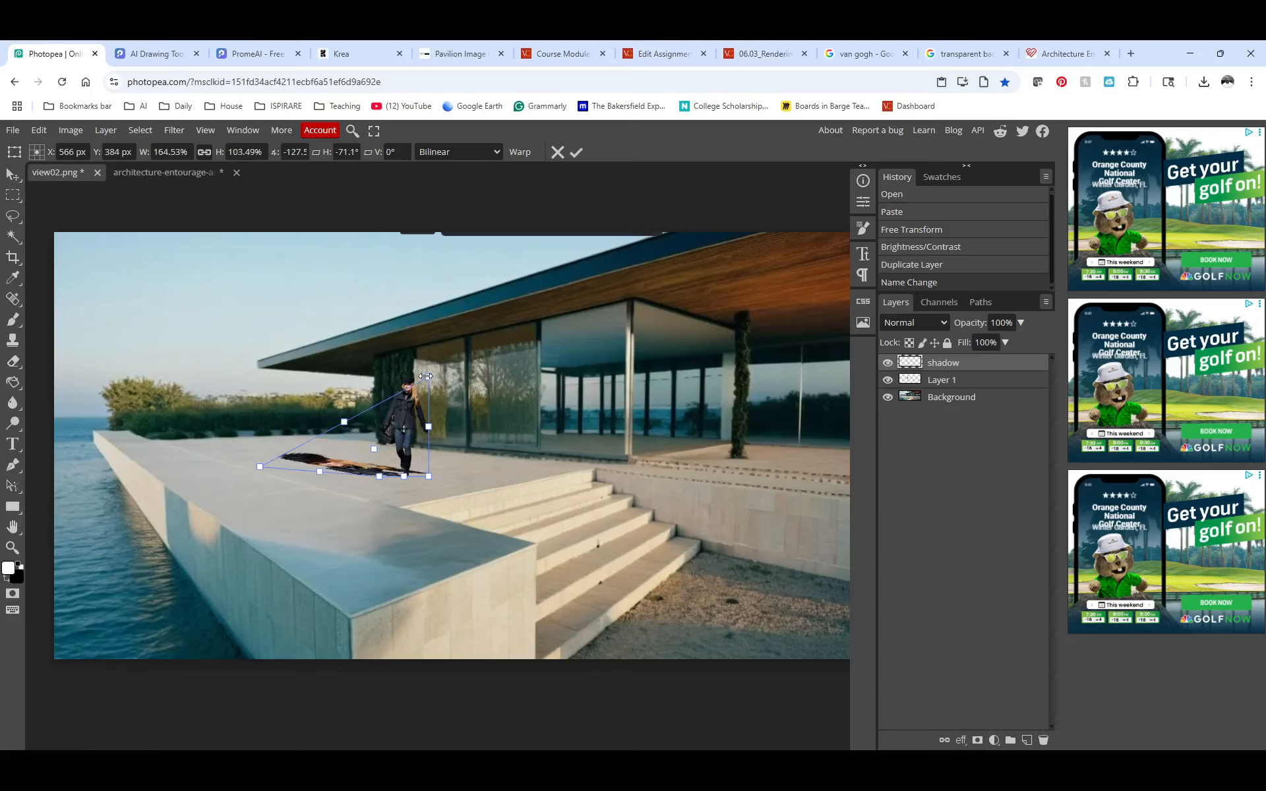
left_click_drag(425, 375, 278, 470)
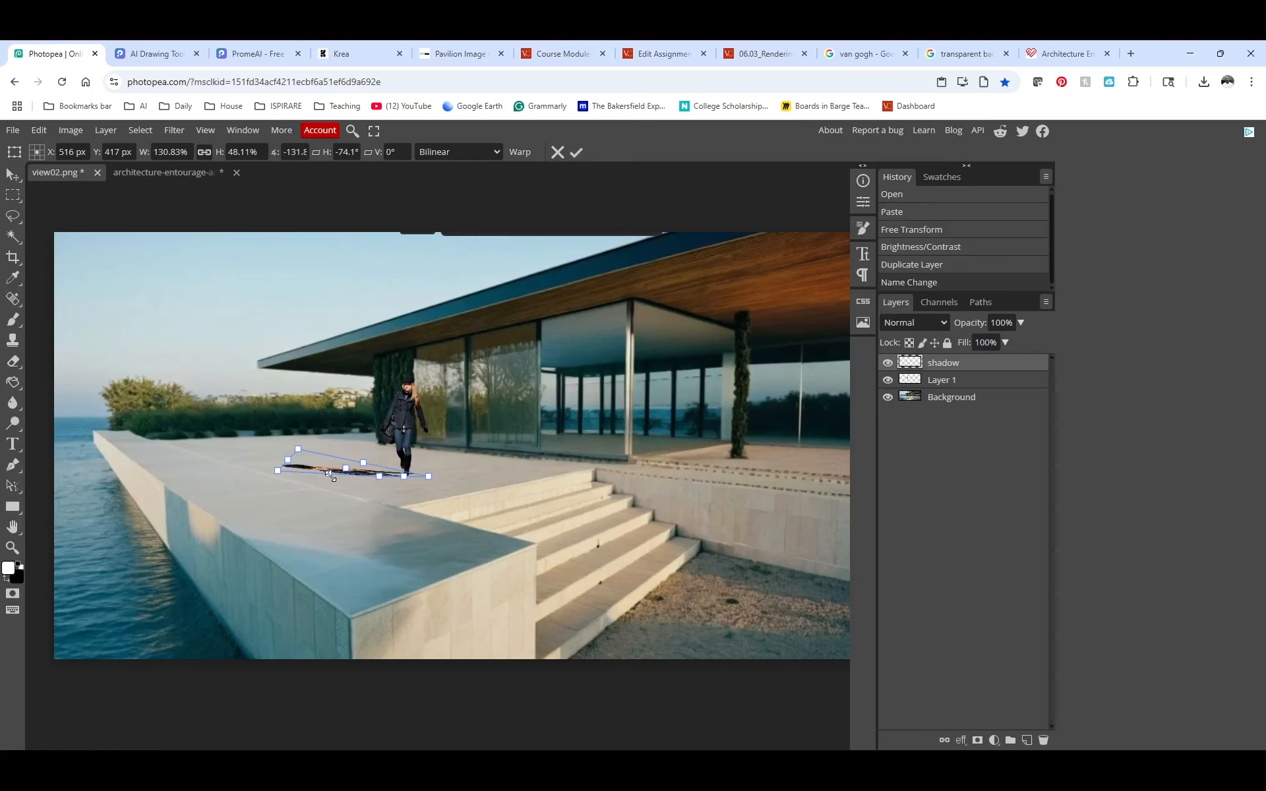
left_click_drag(299, 450, 304, 455)
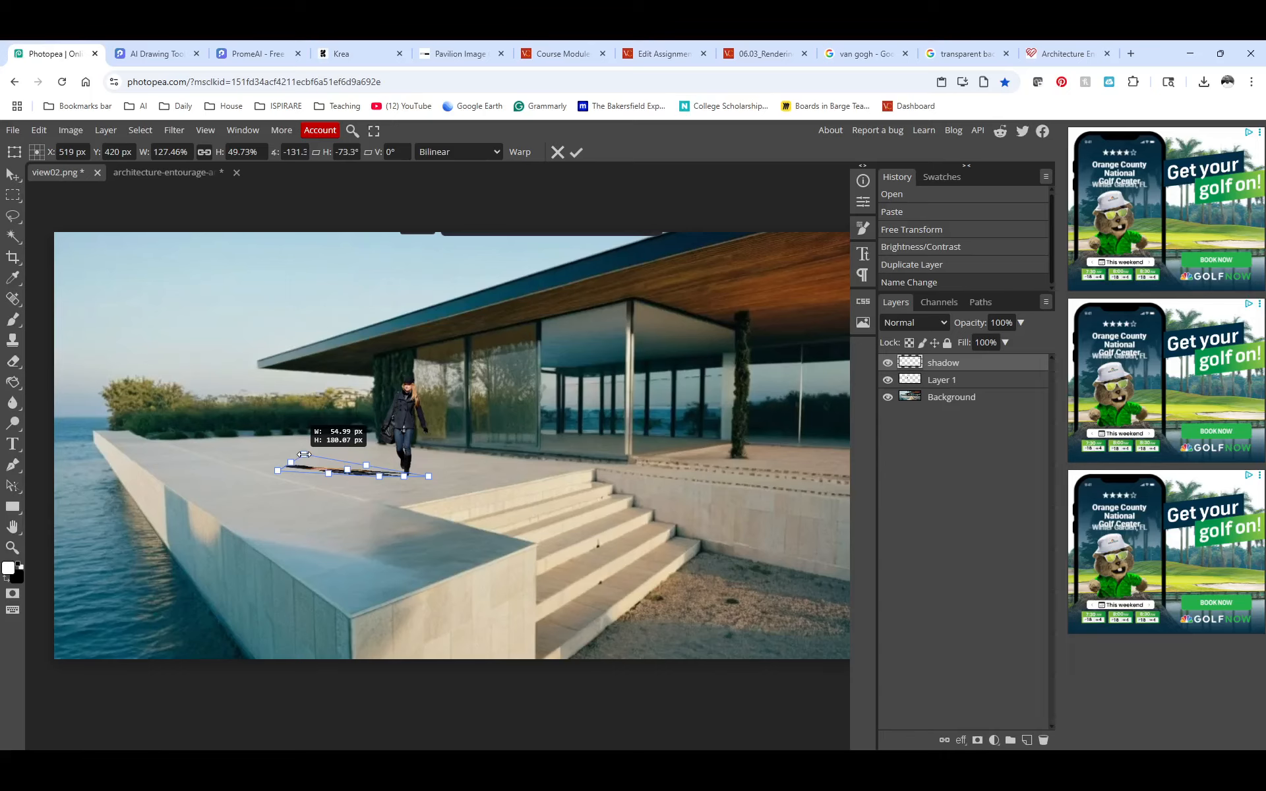
Swing the distorted shadow to the woman's other side, flatten it along the terrace toward the steps, and apply the transform
left_click_drag(304, 455, 508, 459)
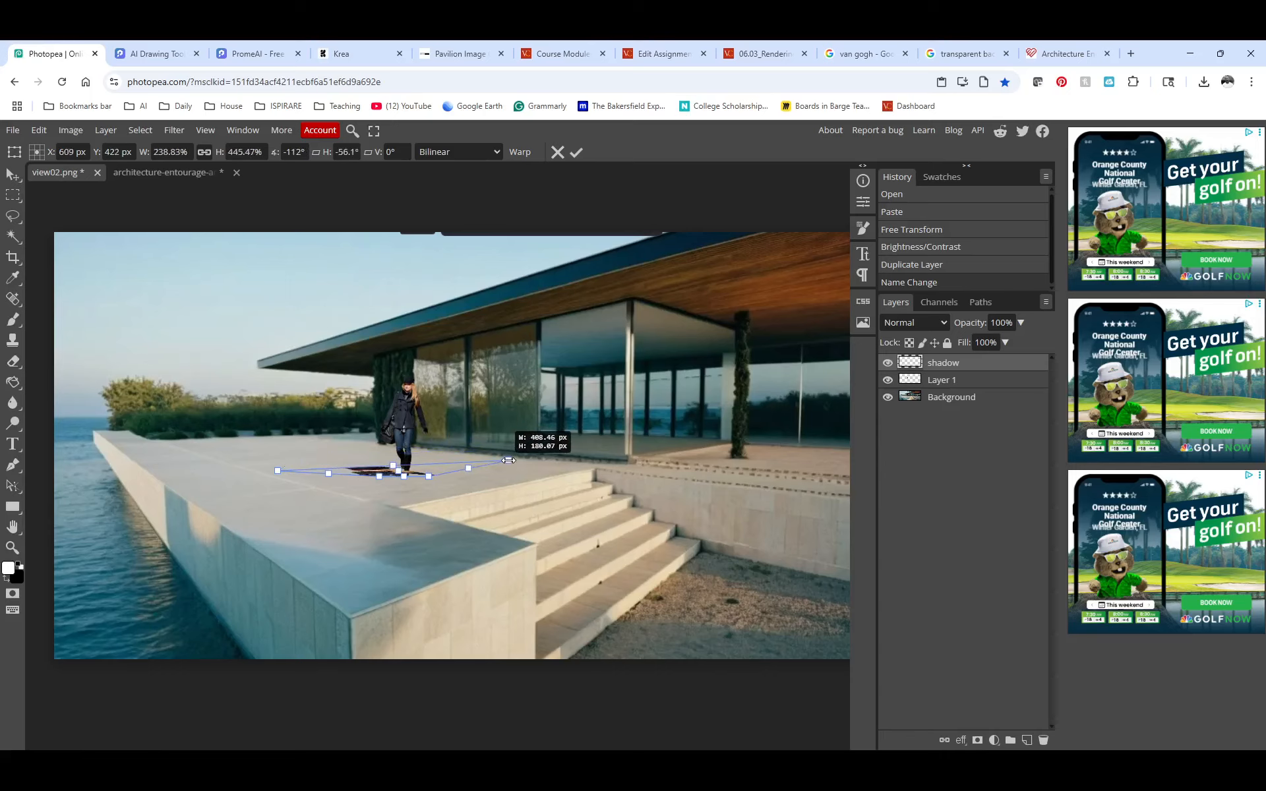
left_click_drag(278, 470, 498, 459)
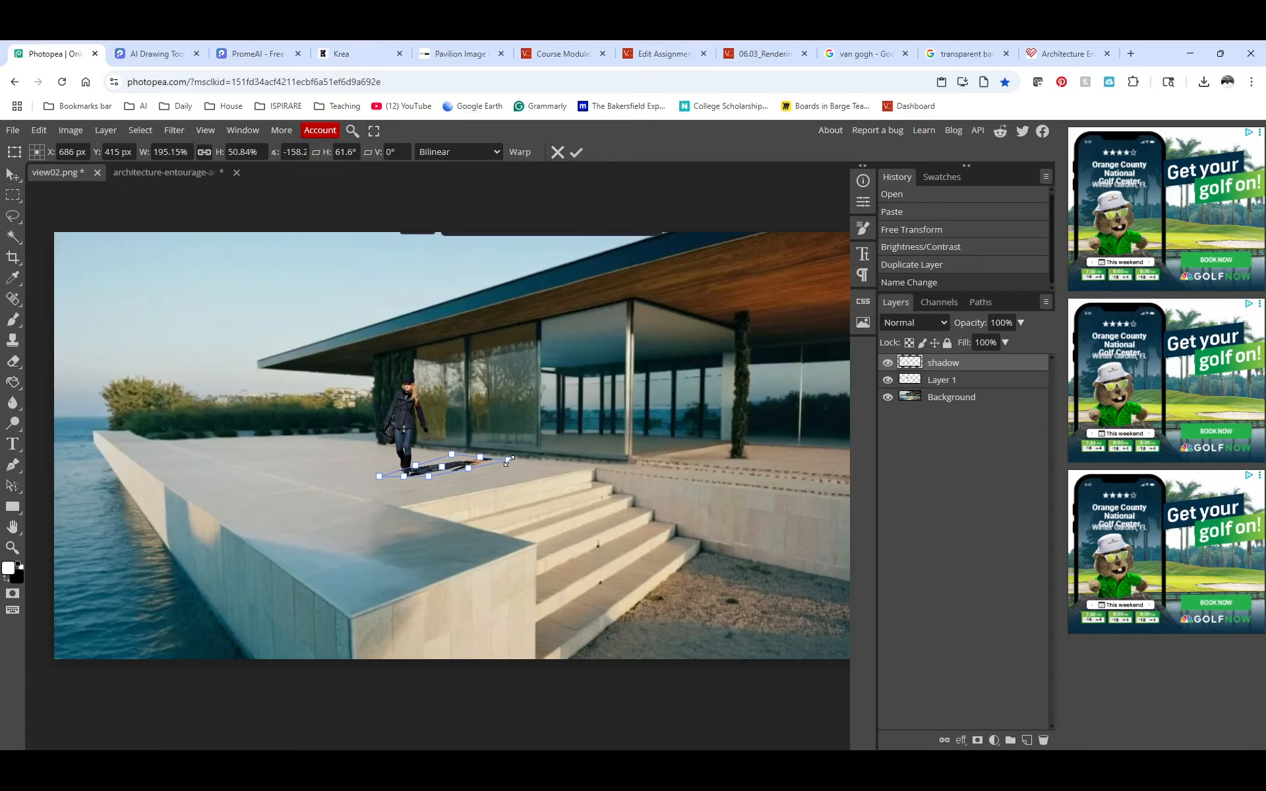
left_click_drag(509, 459, 540, 471)
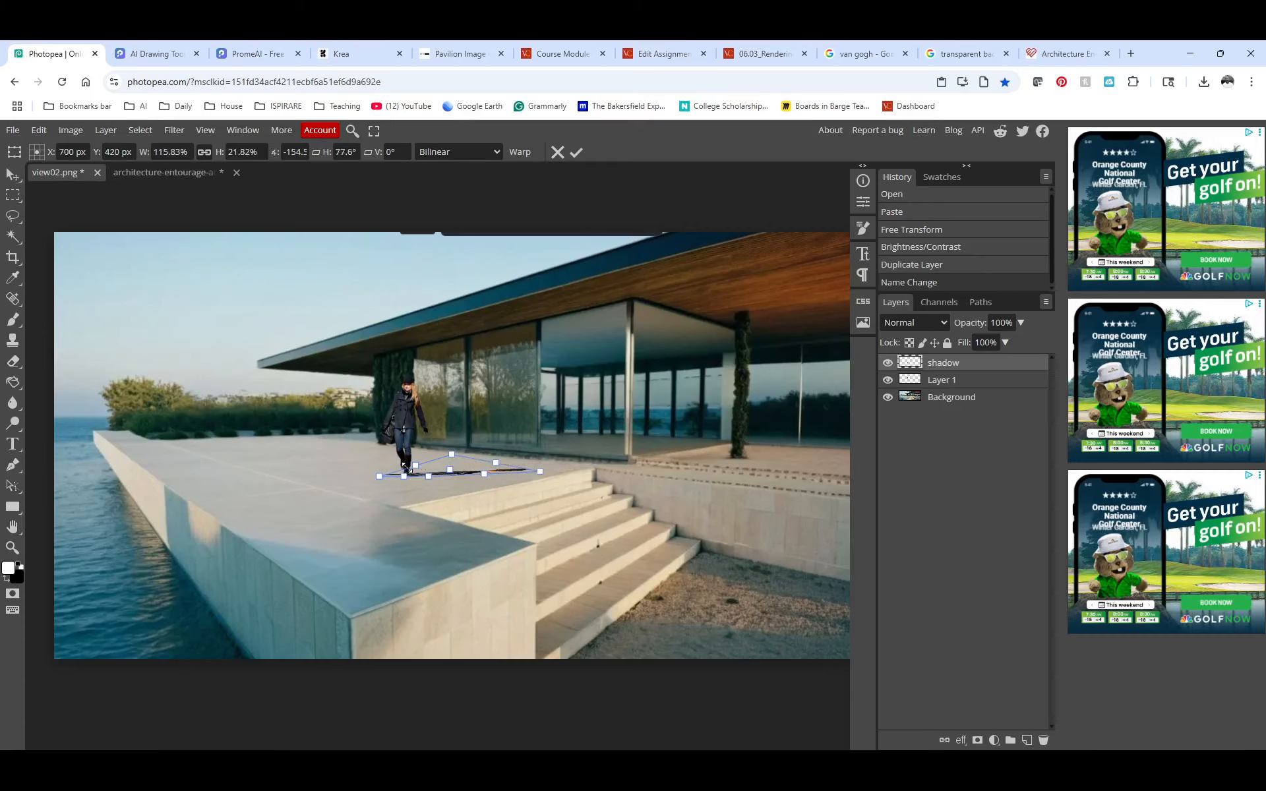
left_click_drag(381, 477, 481, 458)
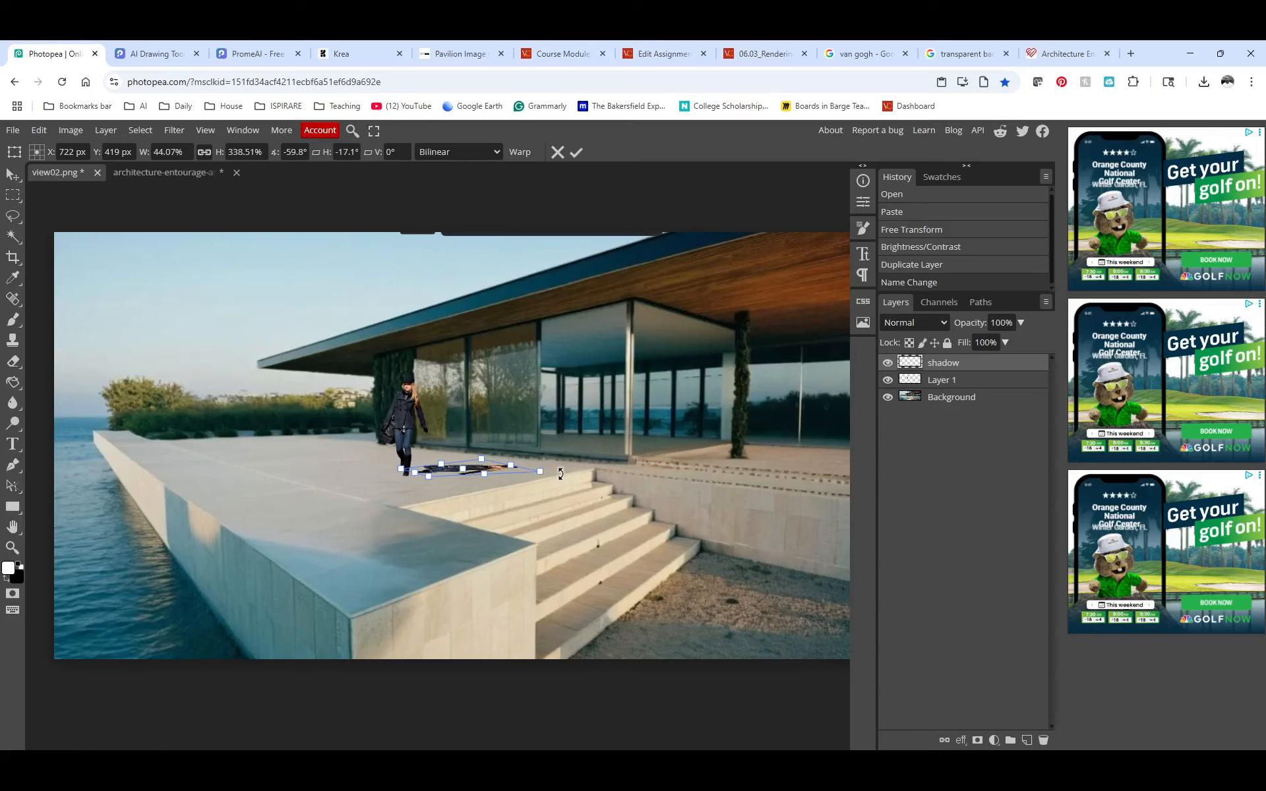
key("Return")
Turn the shadow layer solid black with an Exposure adjustment of -20
key("z")
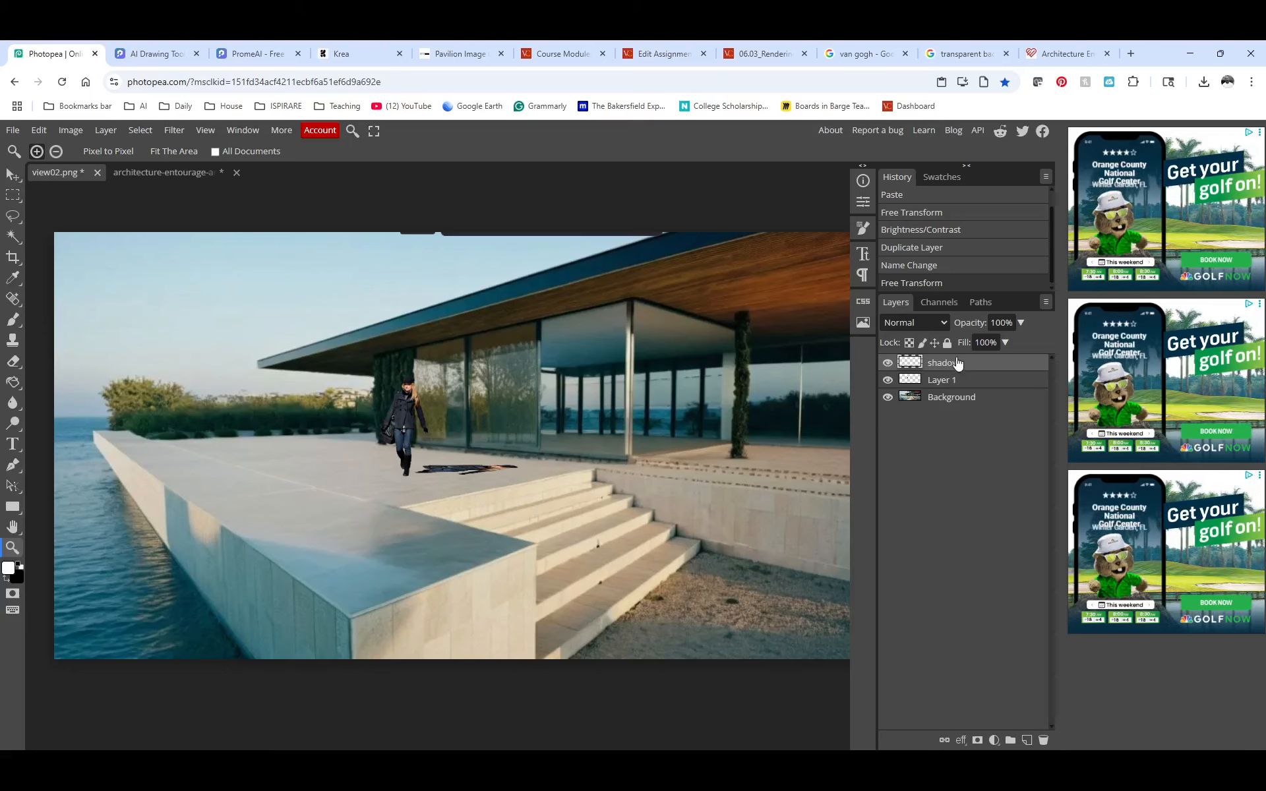
left_click(46, 130)
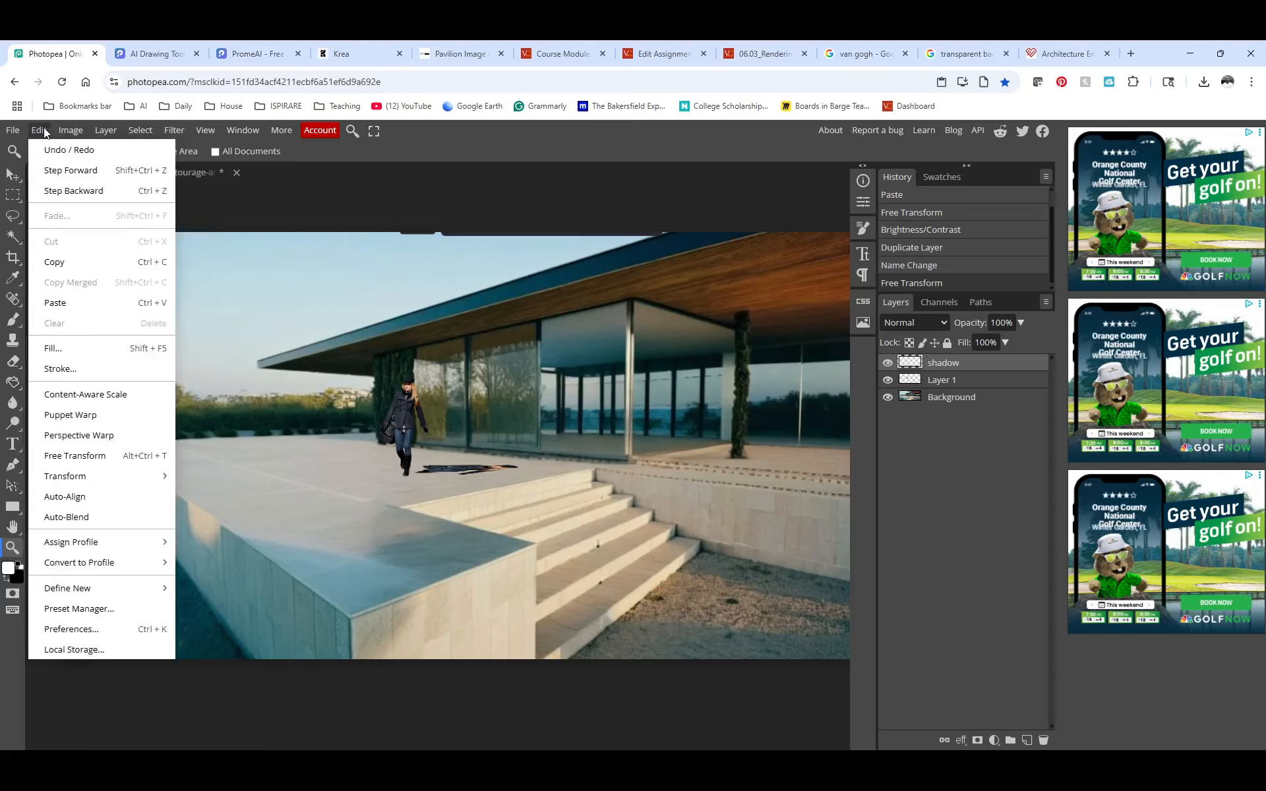
mouse_move(112, 174)
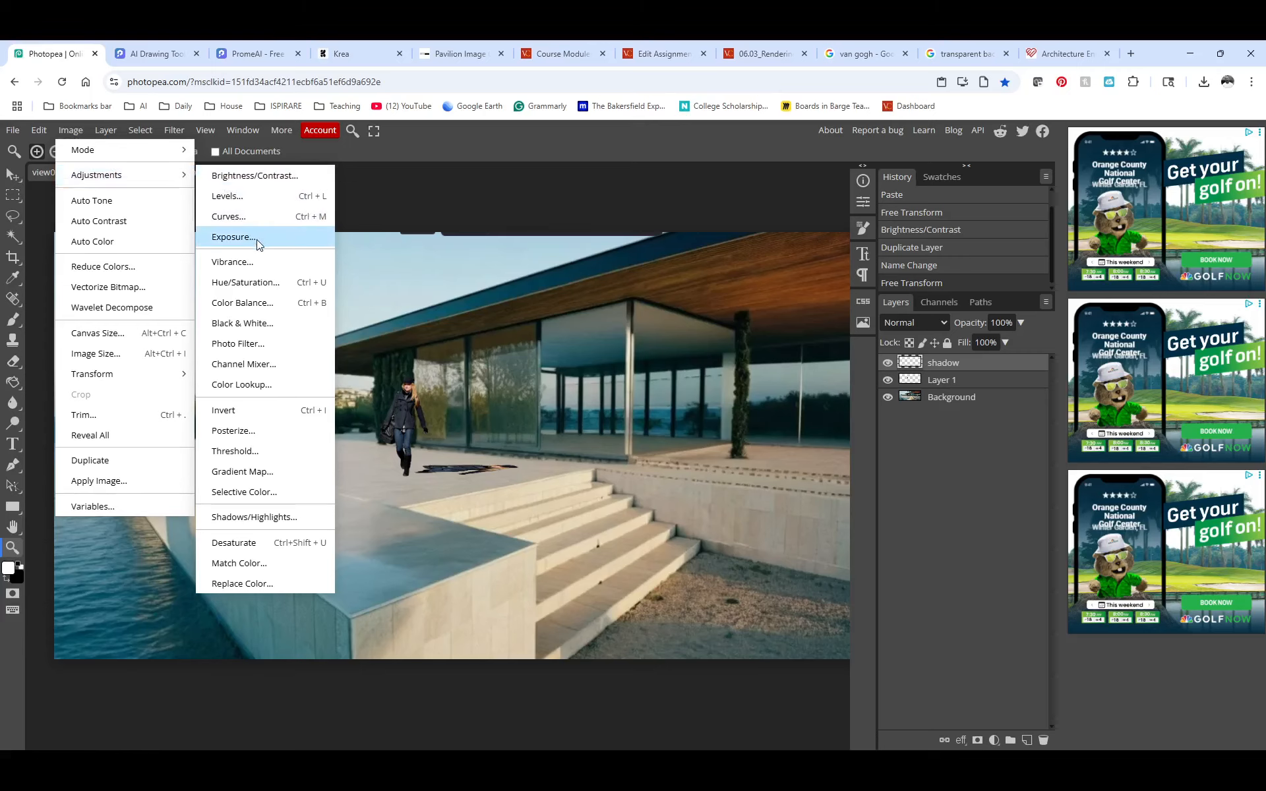
left_click(232, 237)
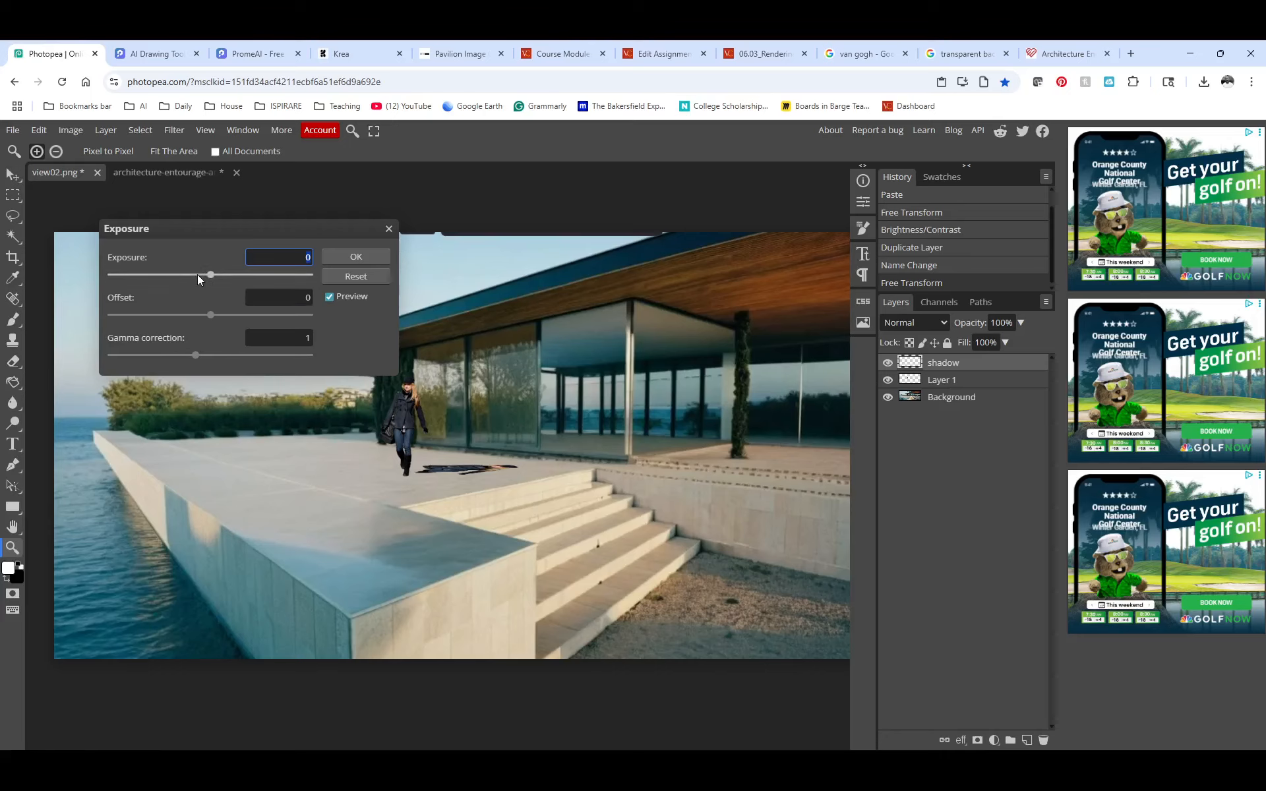
left_click_drag(223, 278, 40, 280)
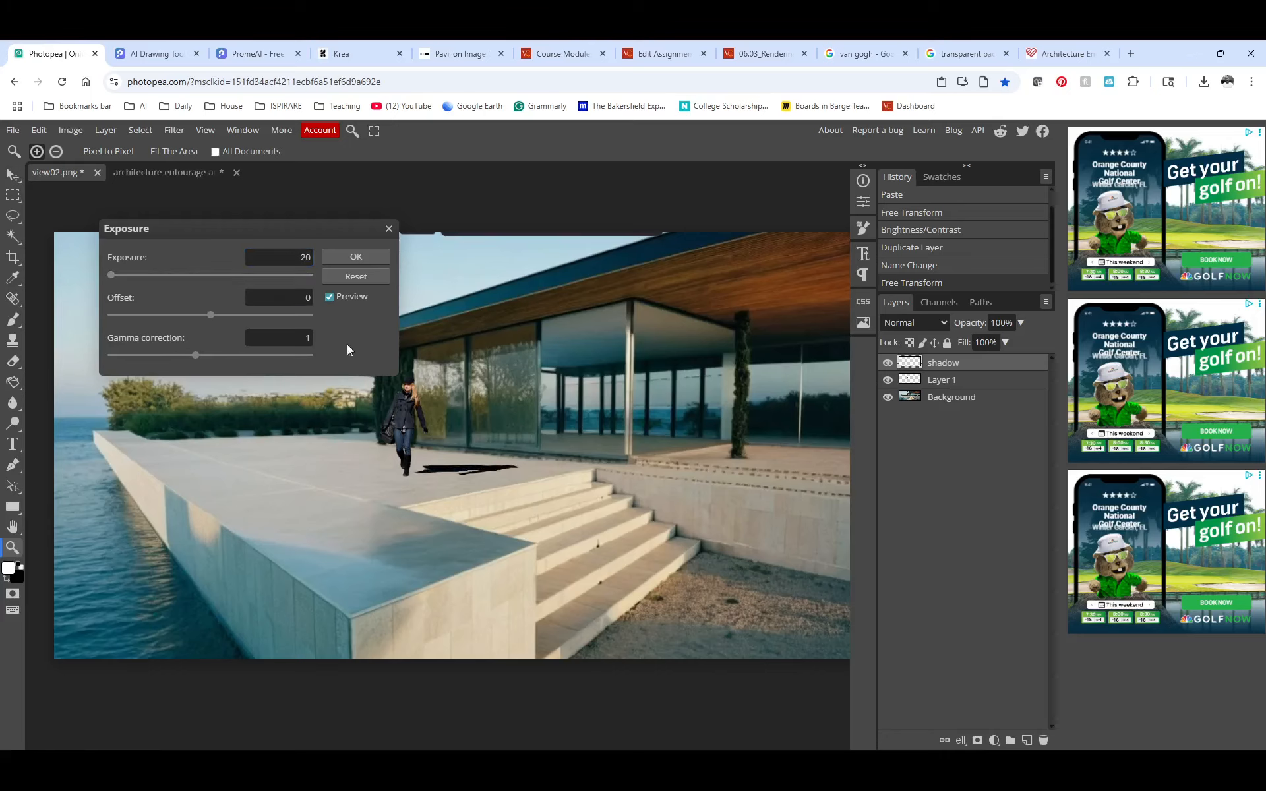
left_click(350, 254)
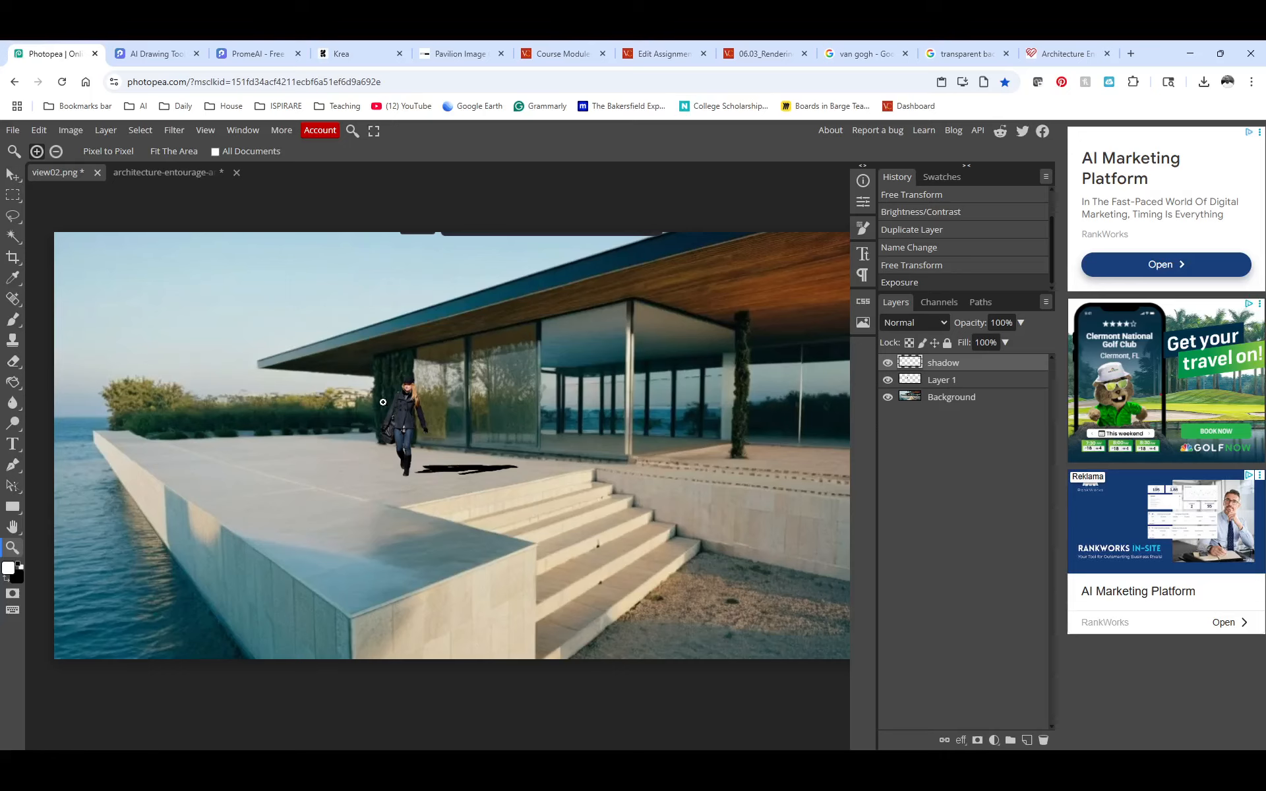
Set the shadow layer's opacity to 20%
left_click(998, 323)
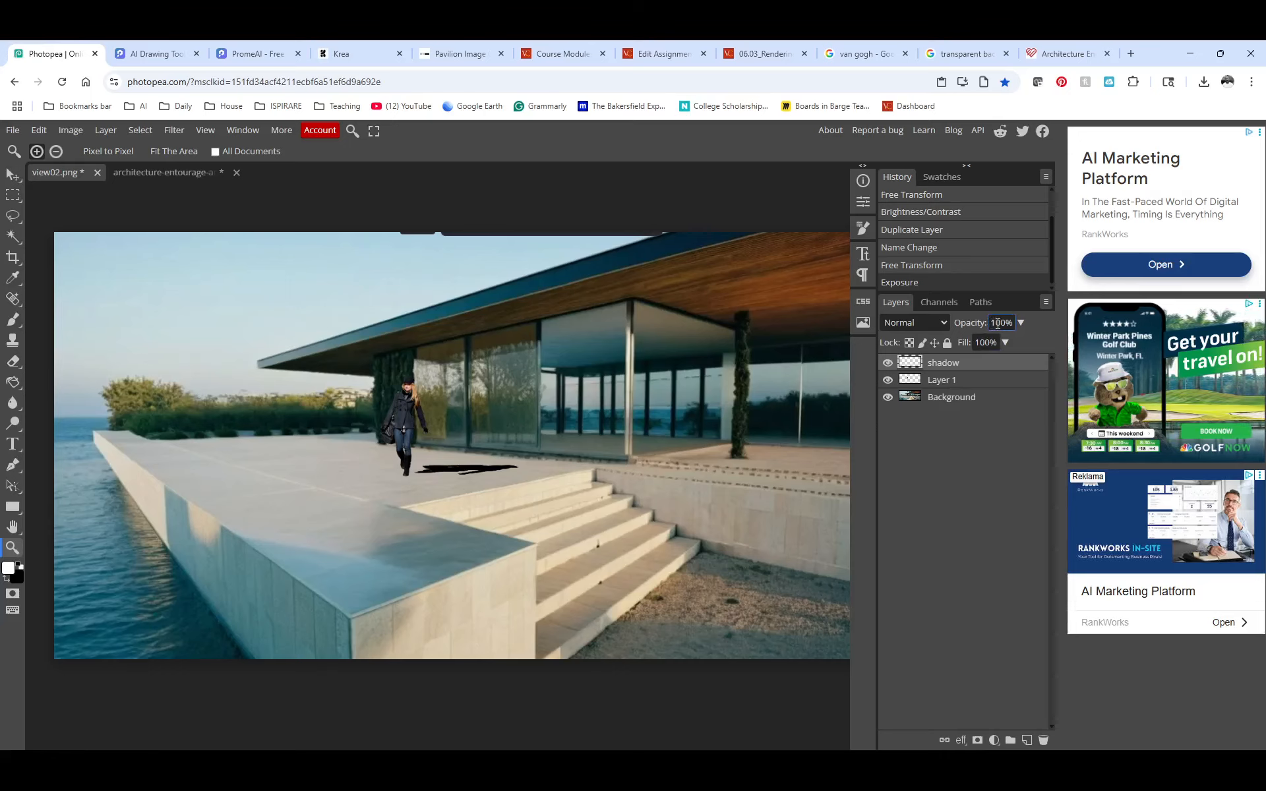
type("20")
key("Return")
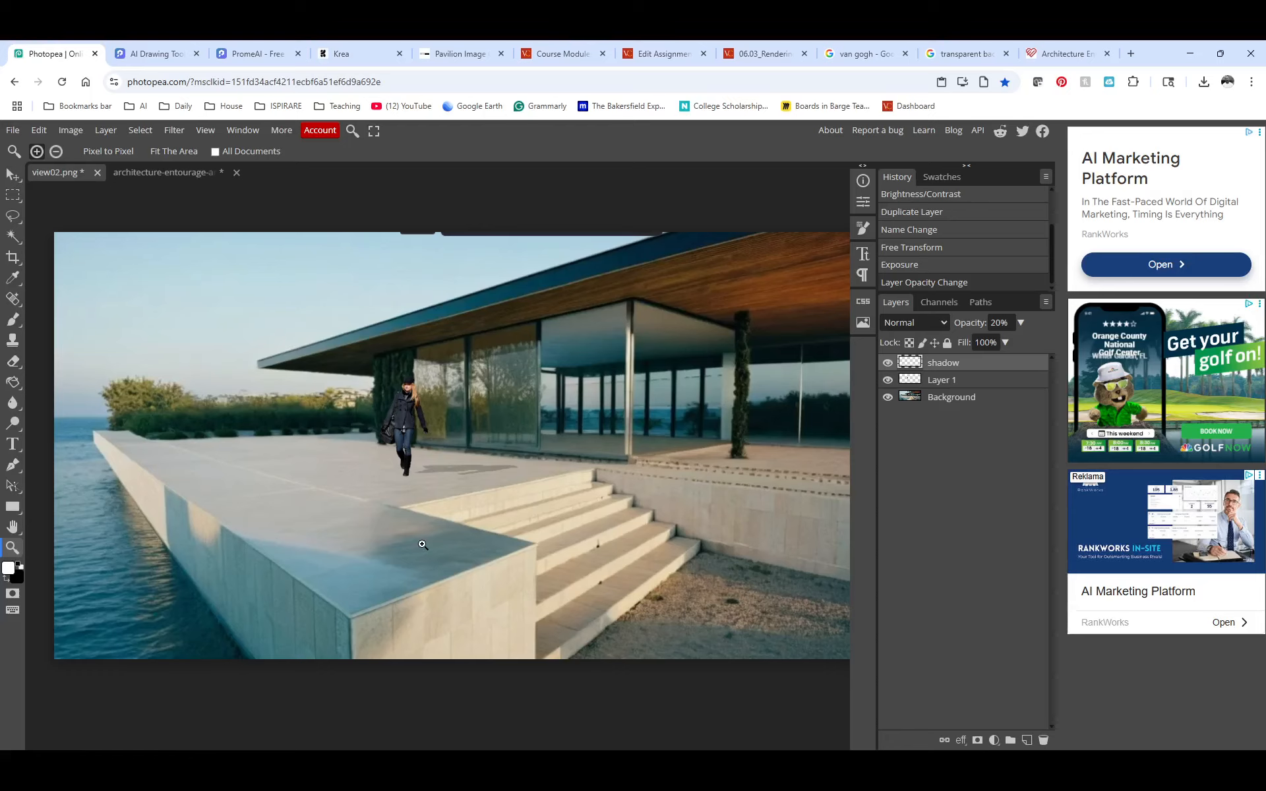
Apply Auto Tone, Auto Contrast and Auto Color to the Background layer
left_click(915, 402)
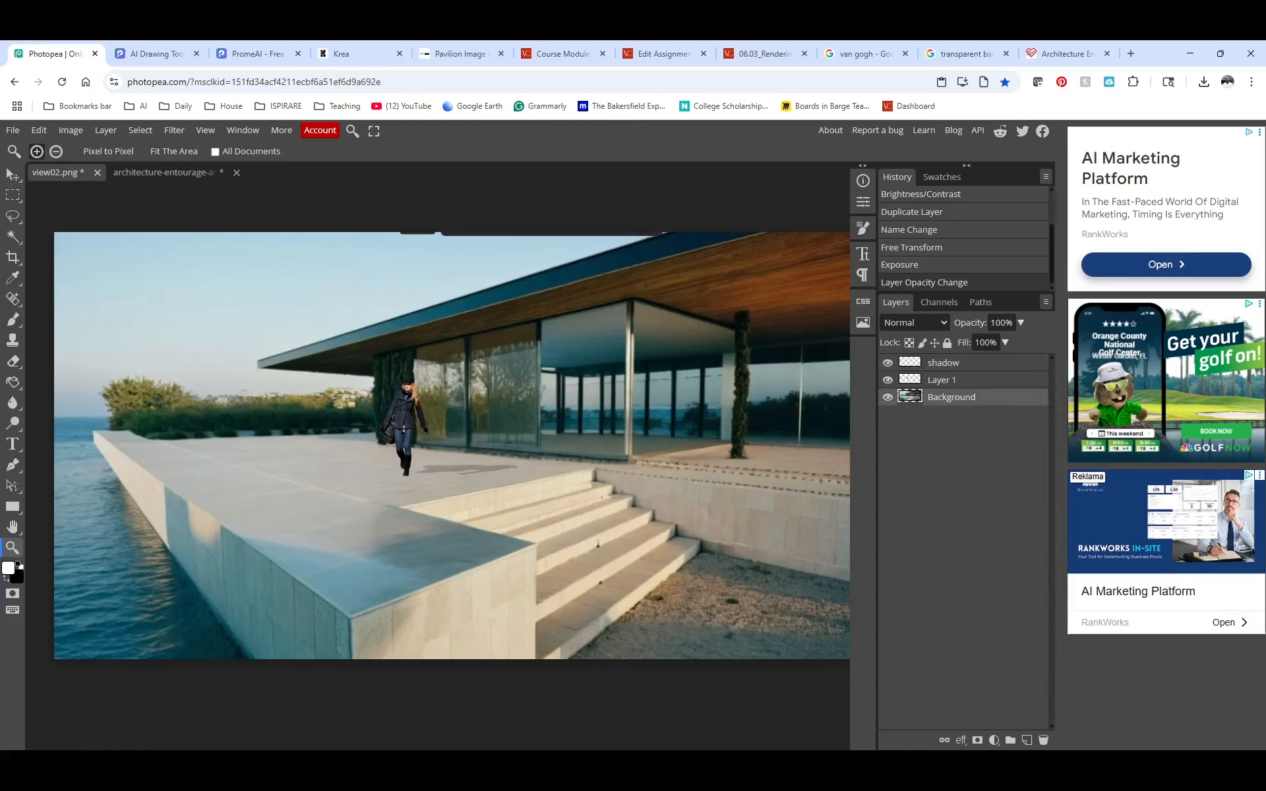
left_click(69, 130)
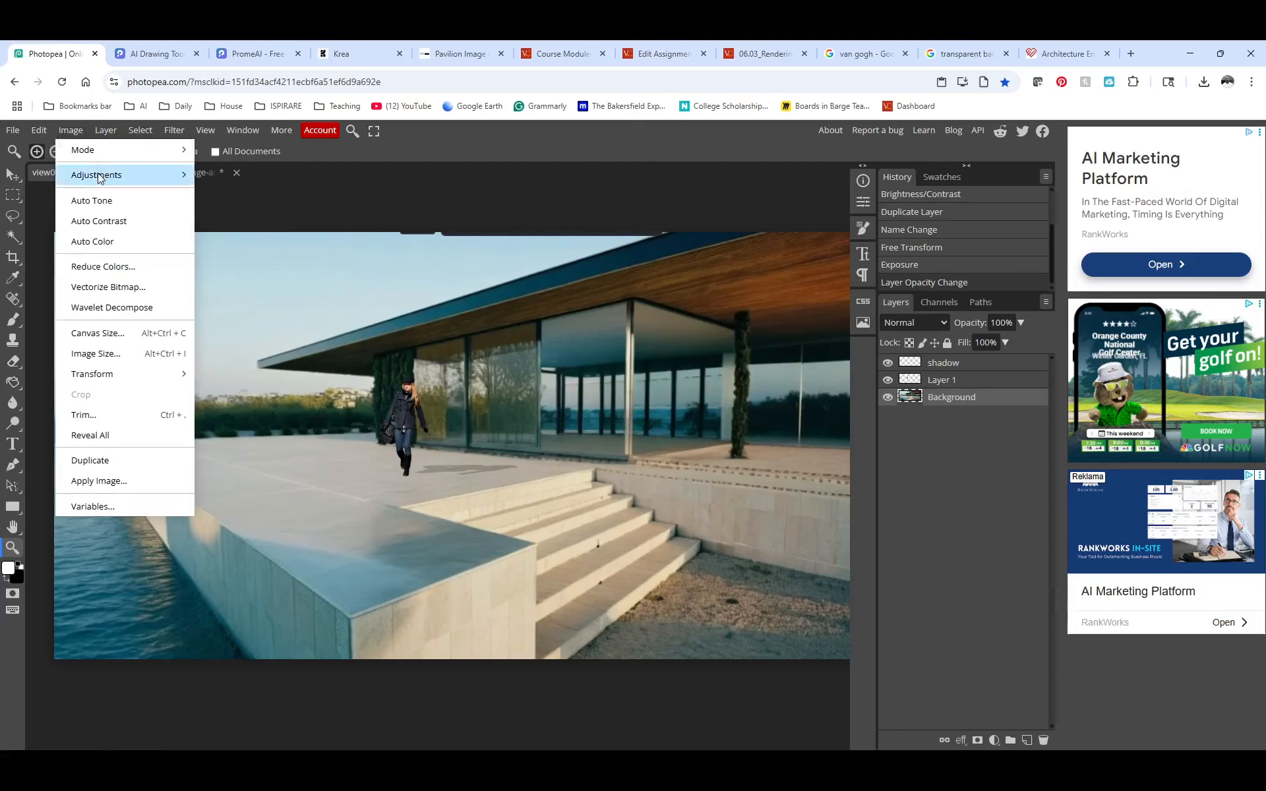
mouse_move(100, 178)
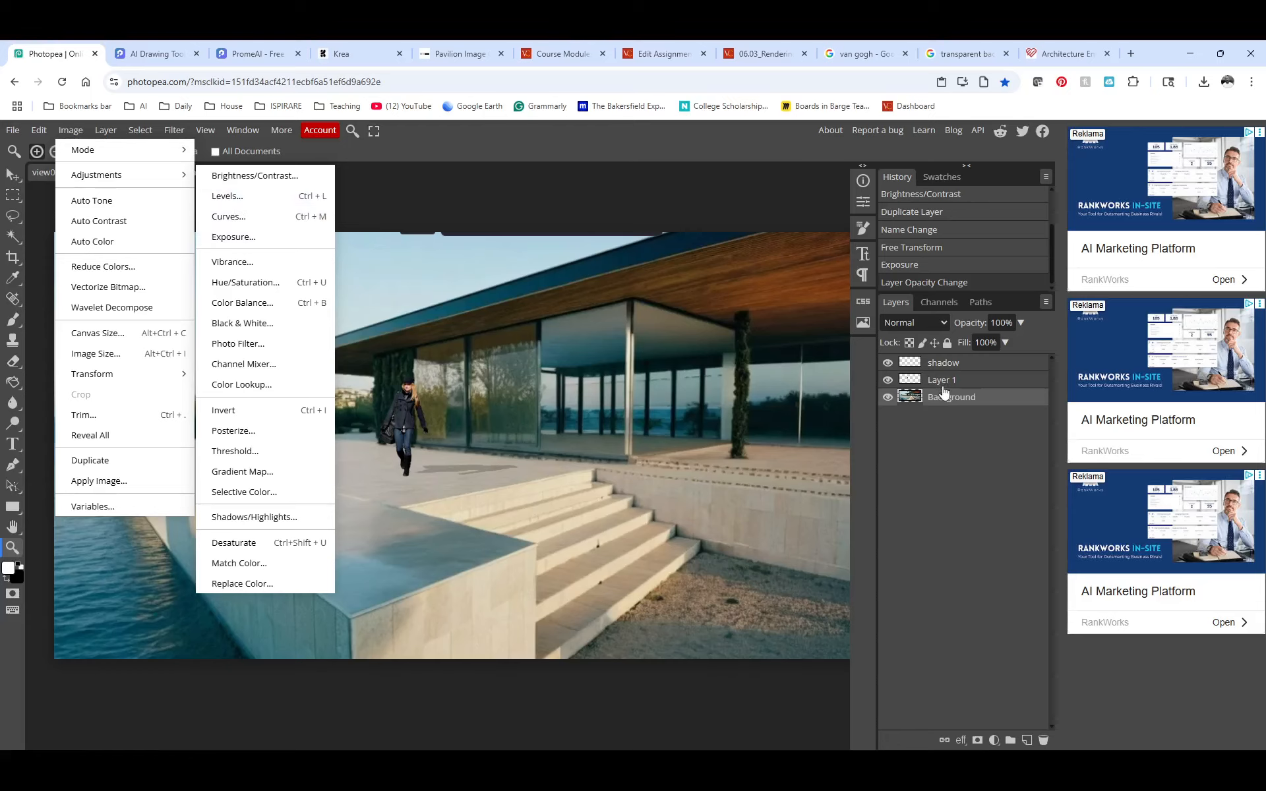
left_click(578, 207)
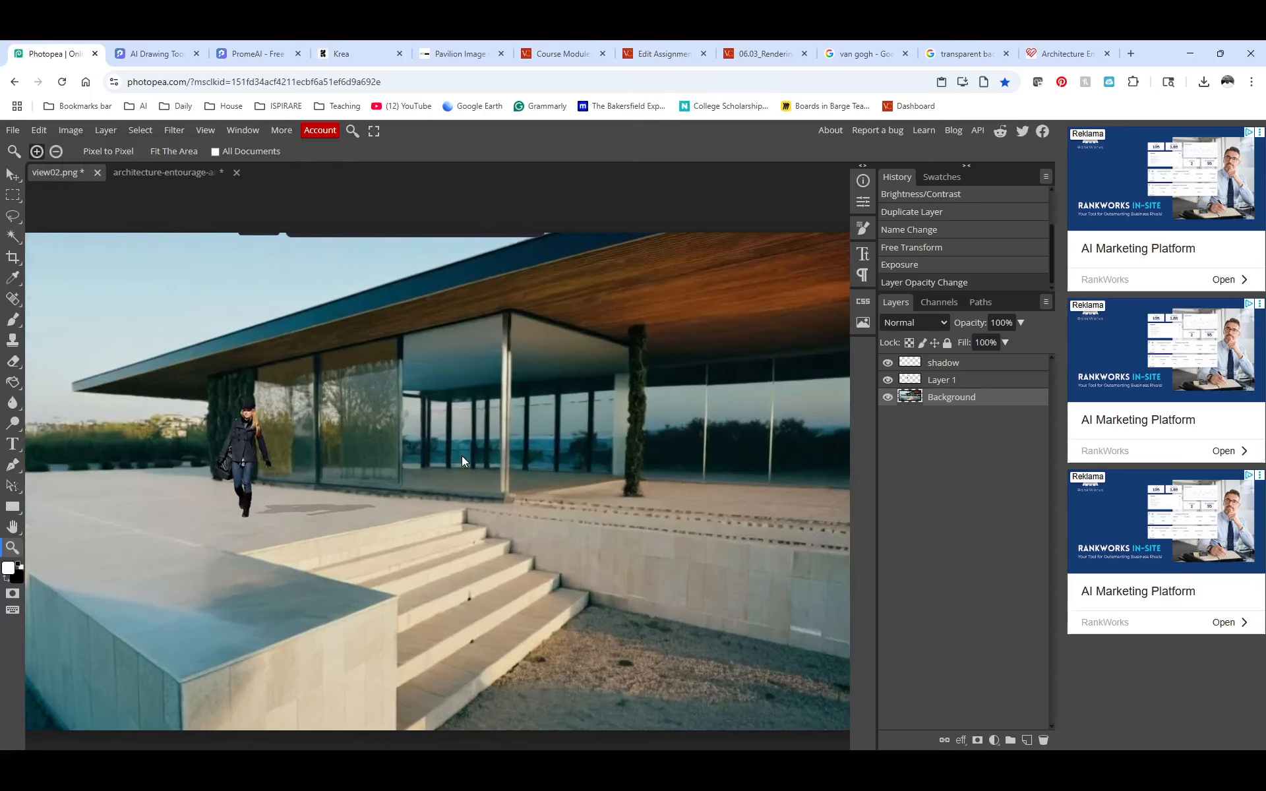
left_click(462, 455, "alt")
left_click(465, 453, "alt")
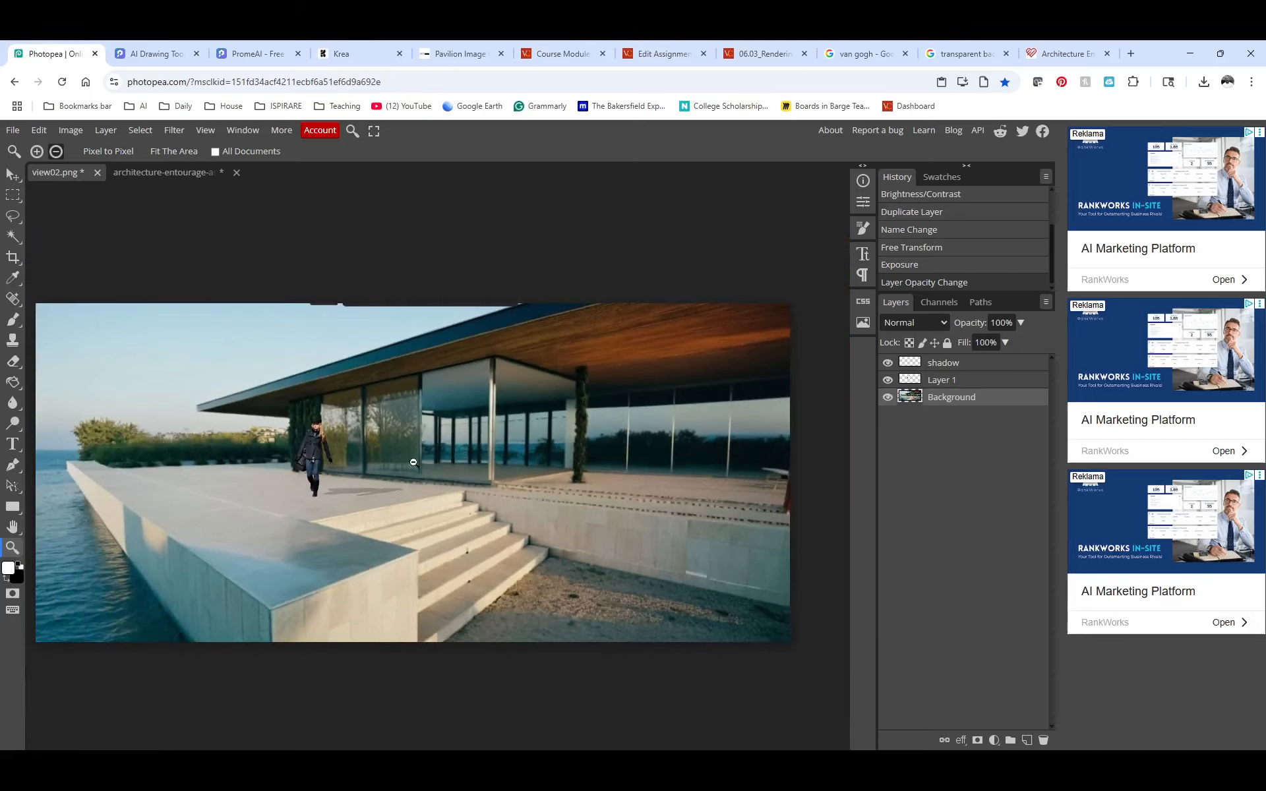
left_click(123, 477)
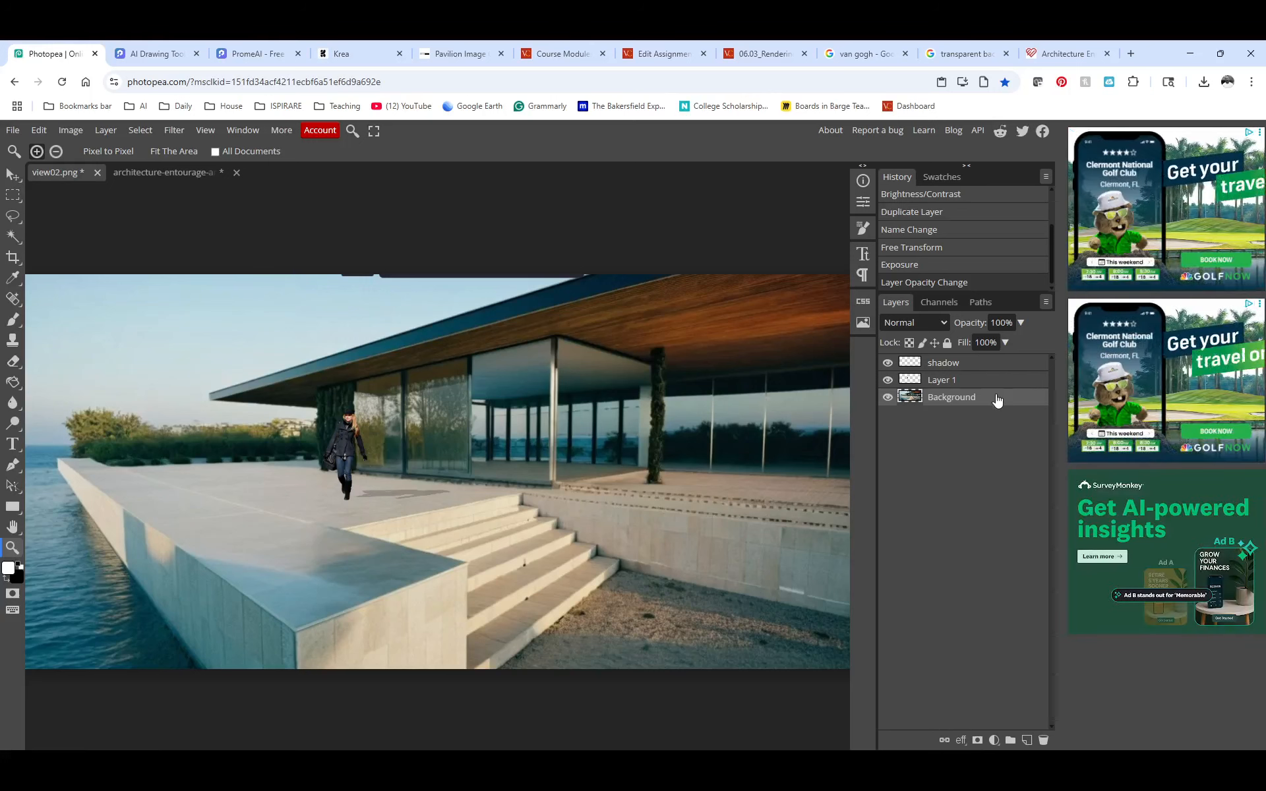
left_click(70, 132)
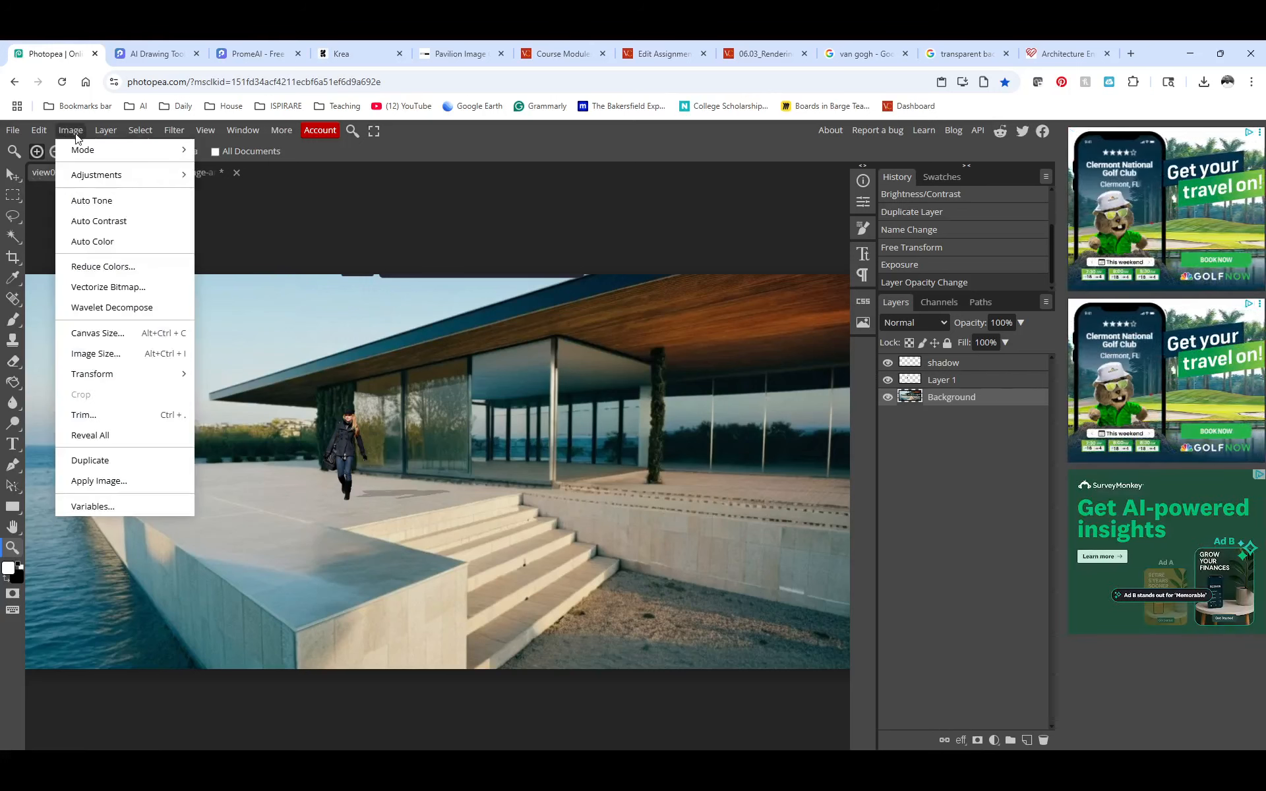
left_click(86, 201)
left_click(64, 133)
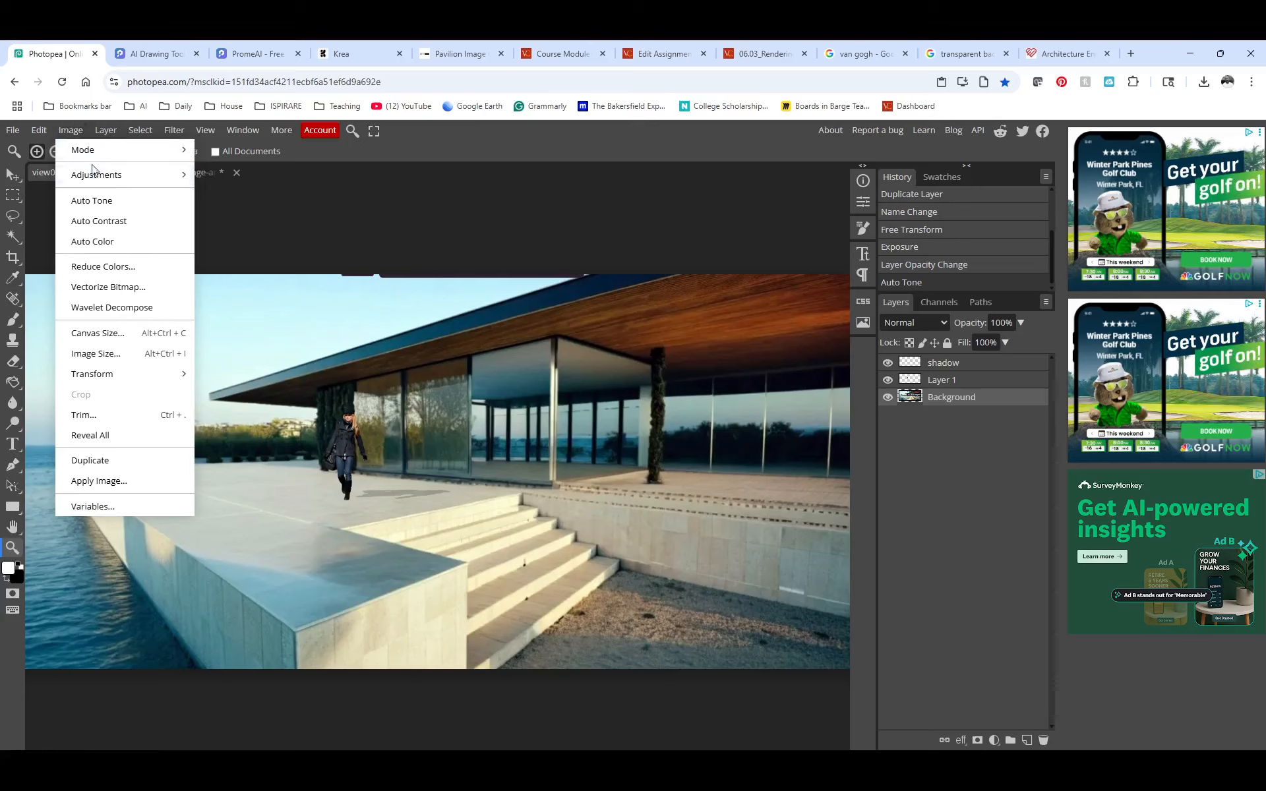
left_click(85, 218)
left_click(68, 134)
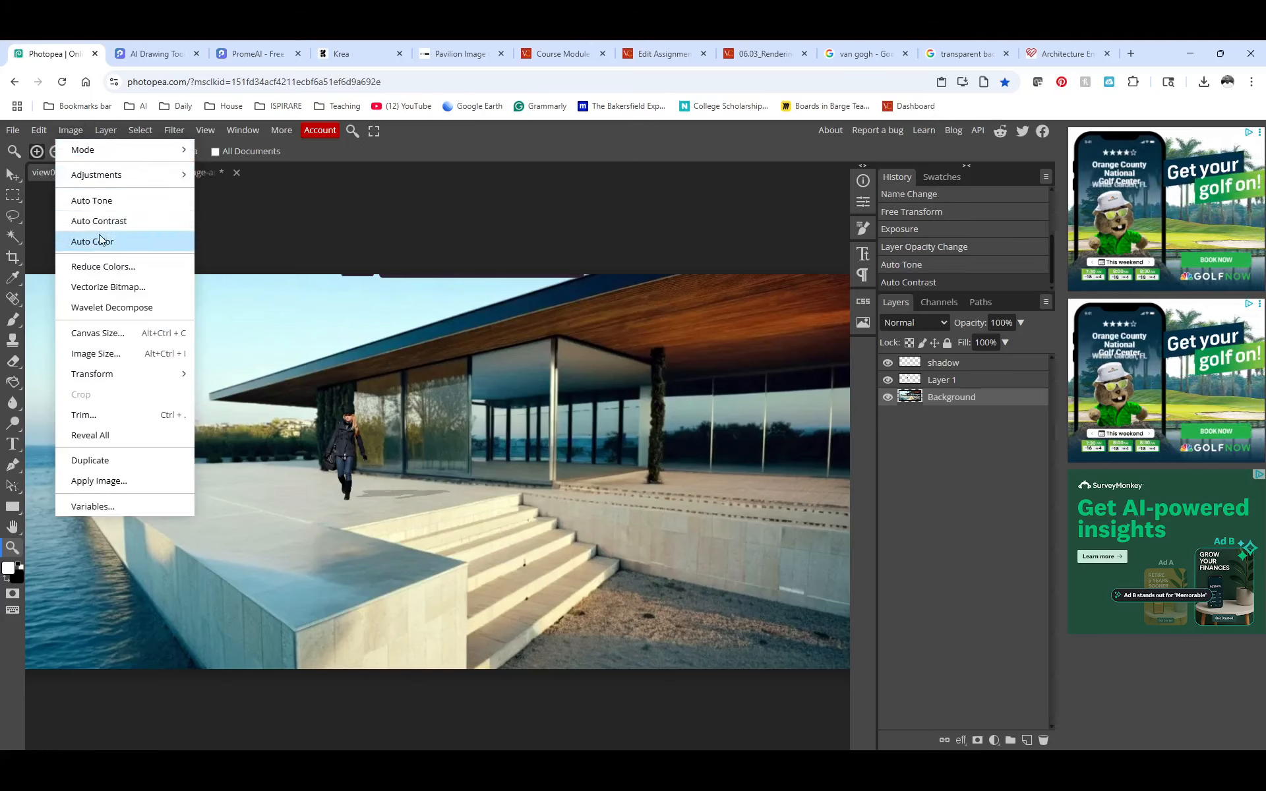
left_click(98, 241)
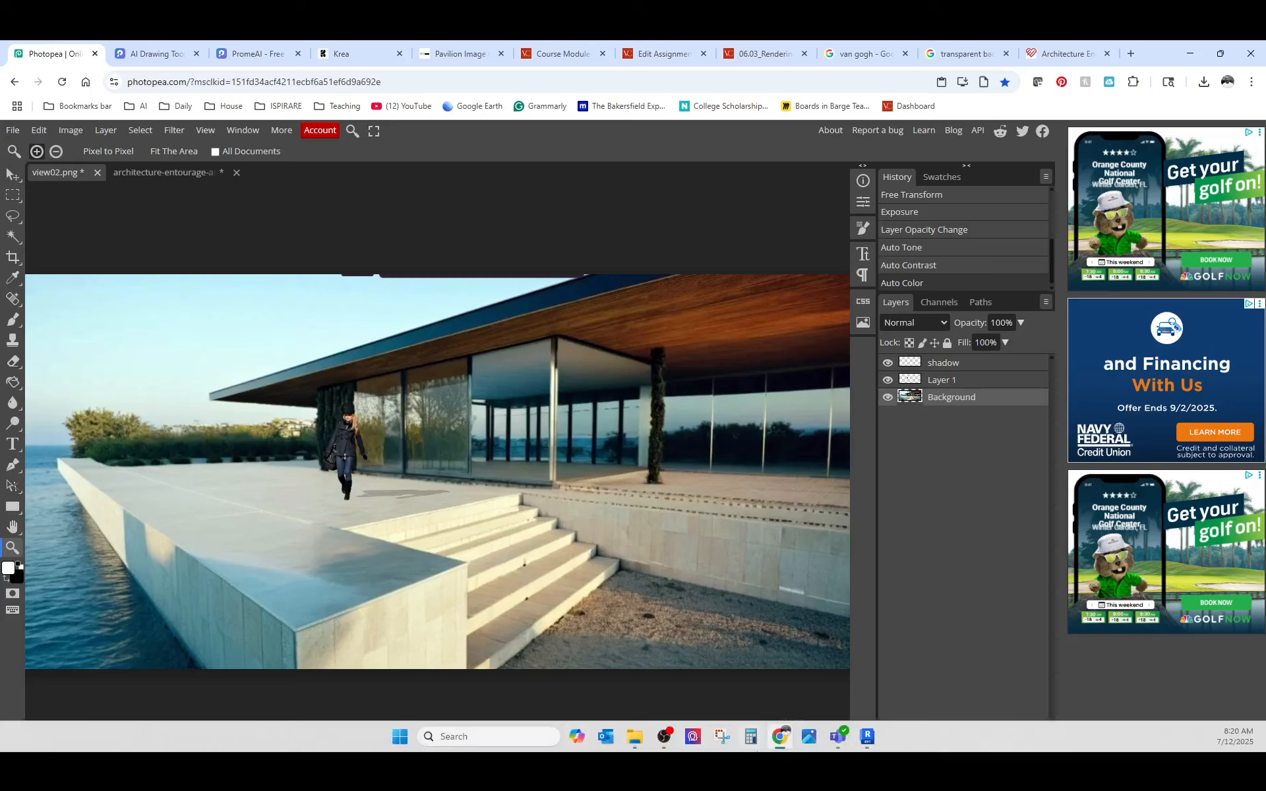
Review the ENTRY VIEW in Revit and the generated pavilion renderings in PromeAI, and return to Photopea
left_click(867, 737)
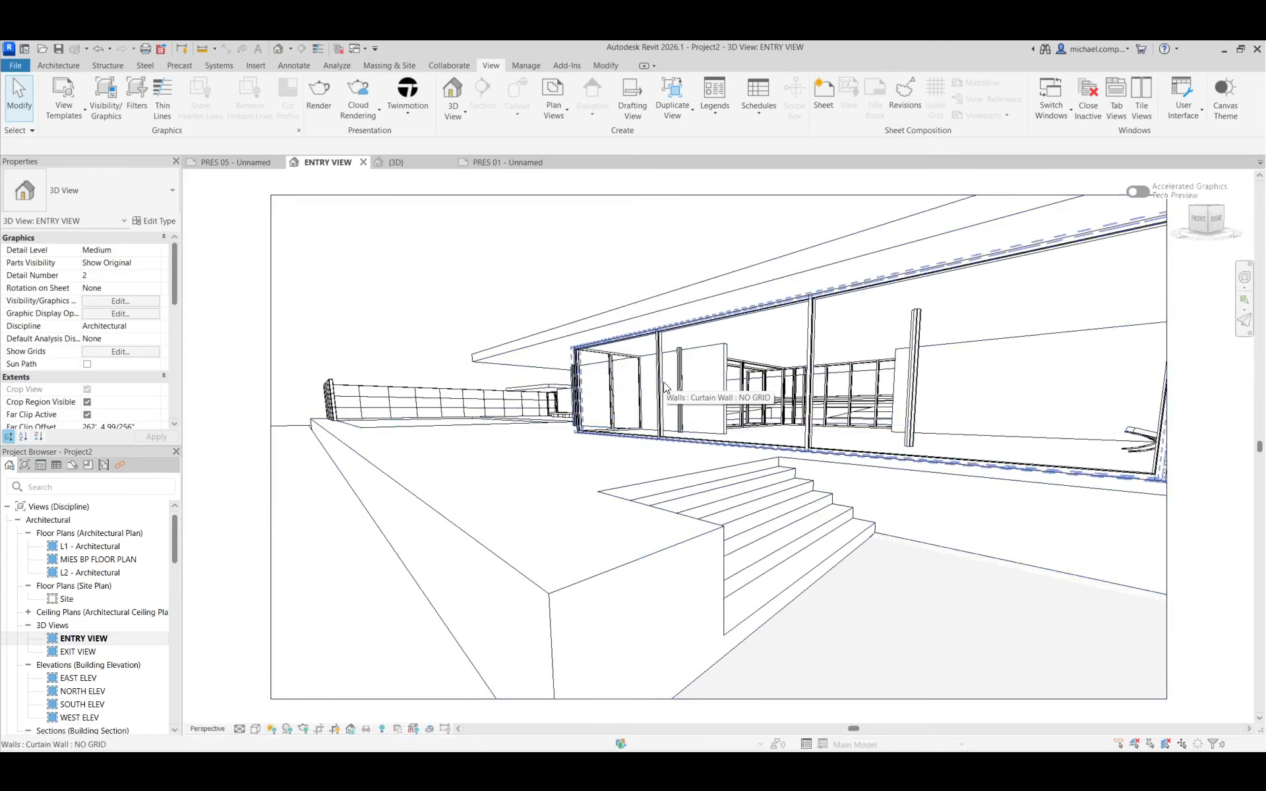
mouse_move(764, 751)
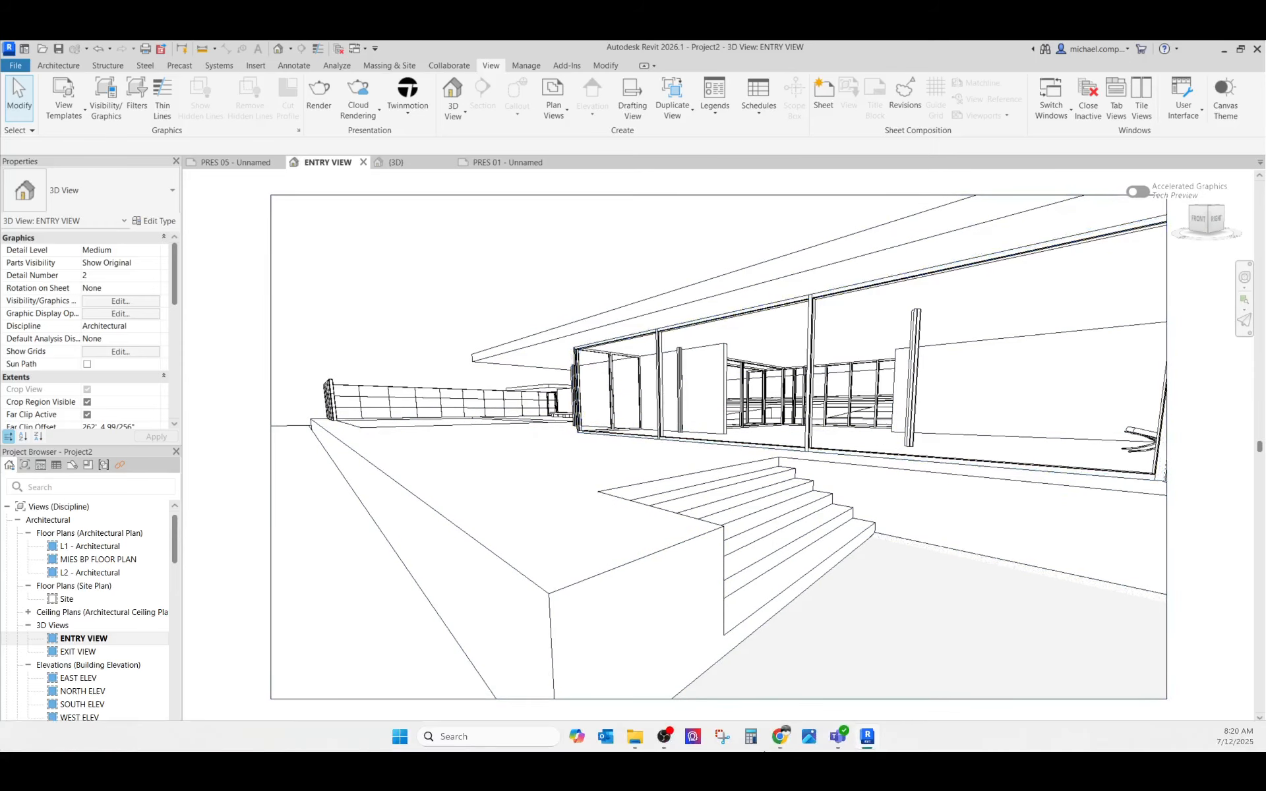
left_click(781, 737)
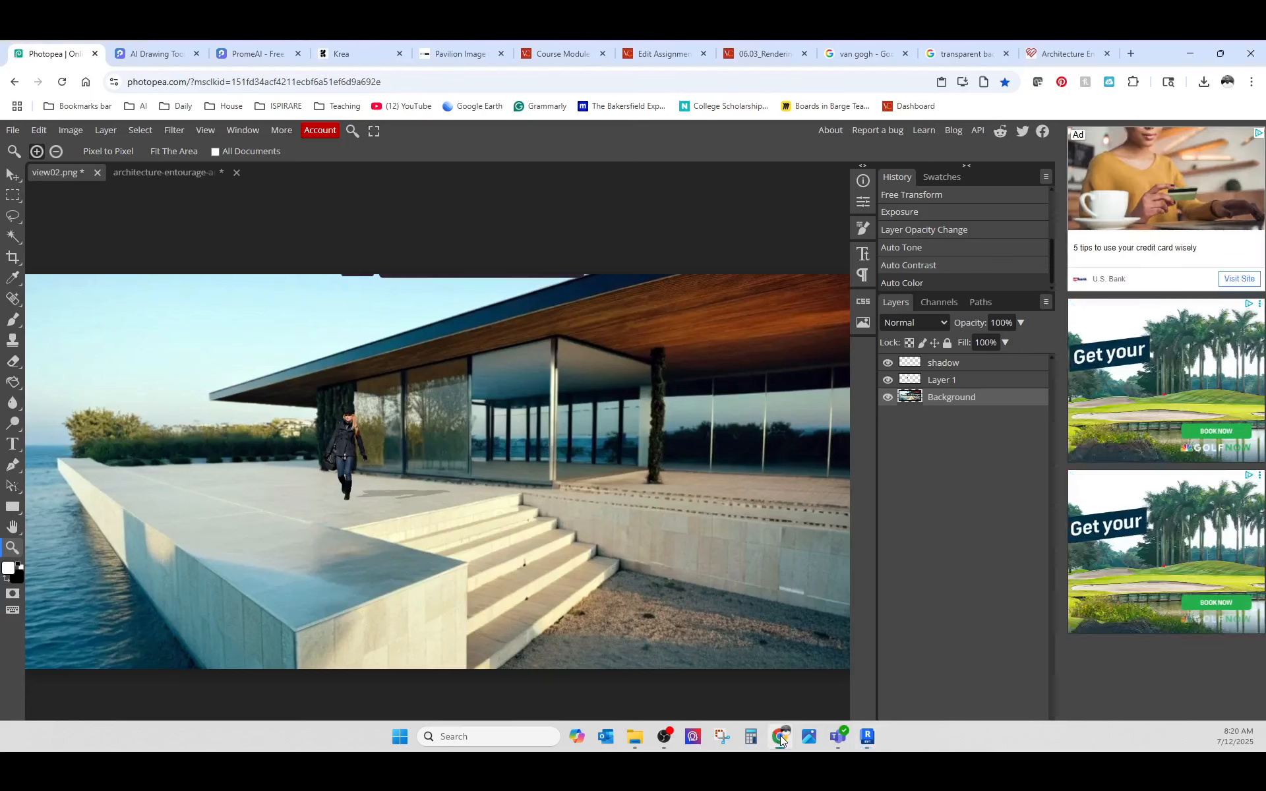
left_click(159, 54)
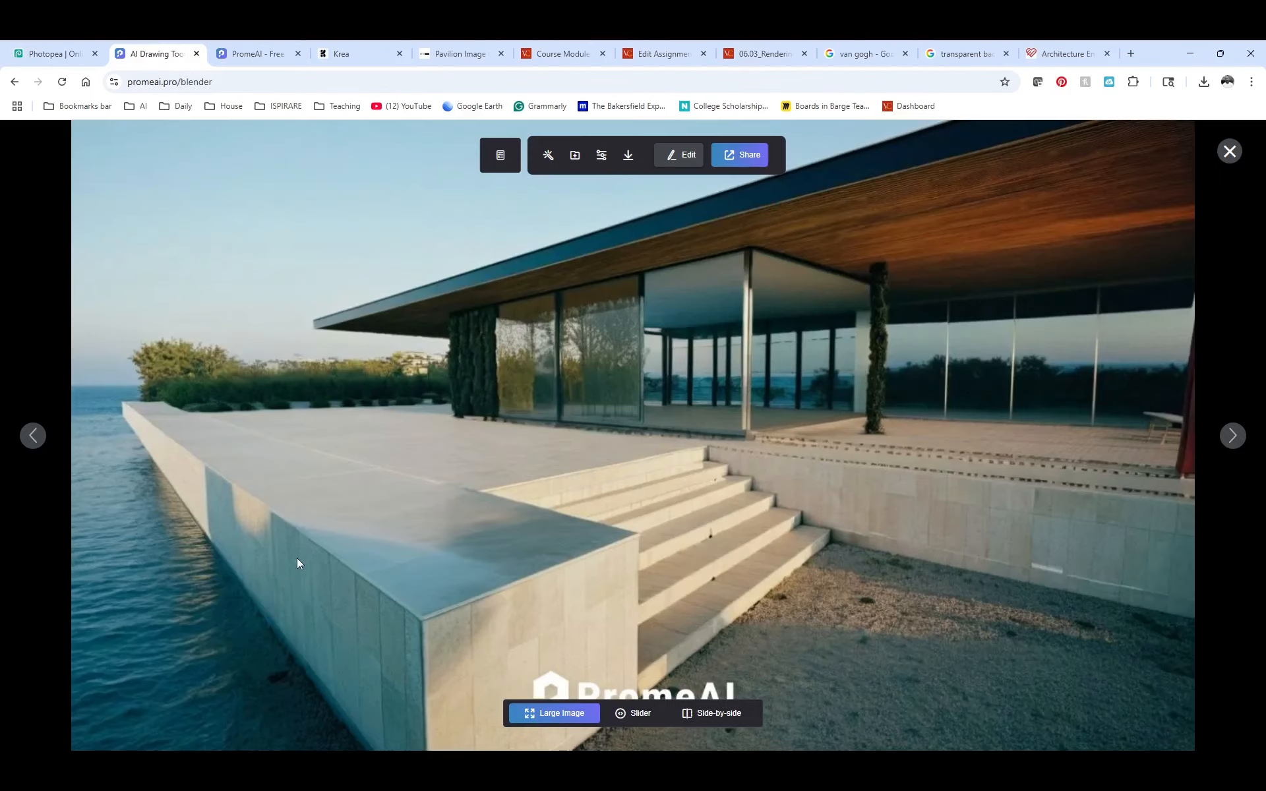
left_click(1229, 151)
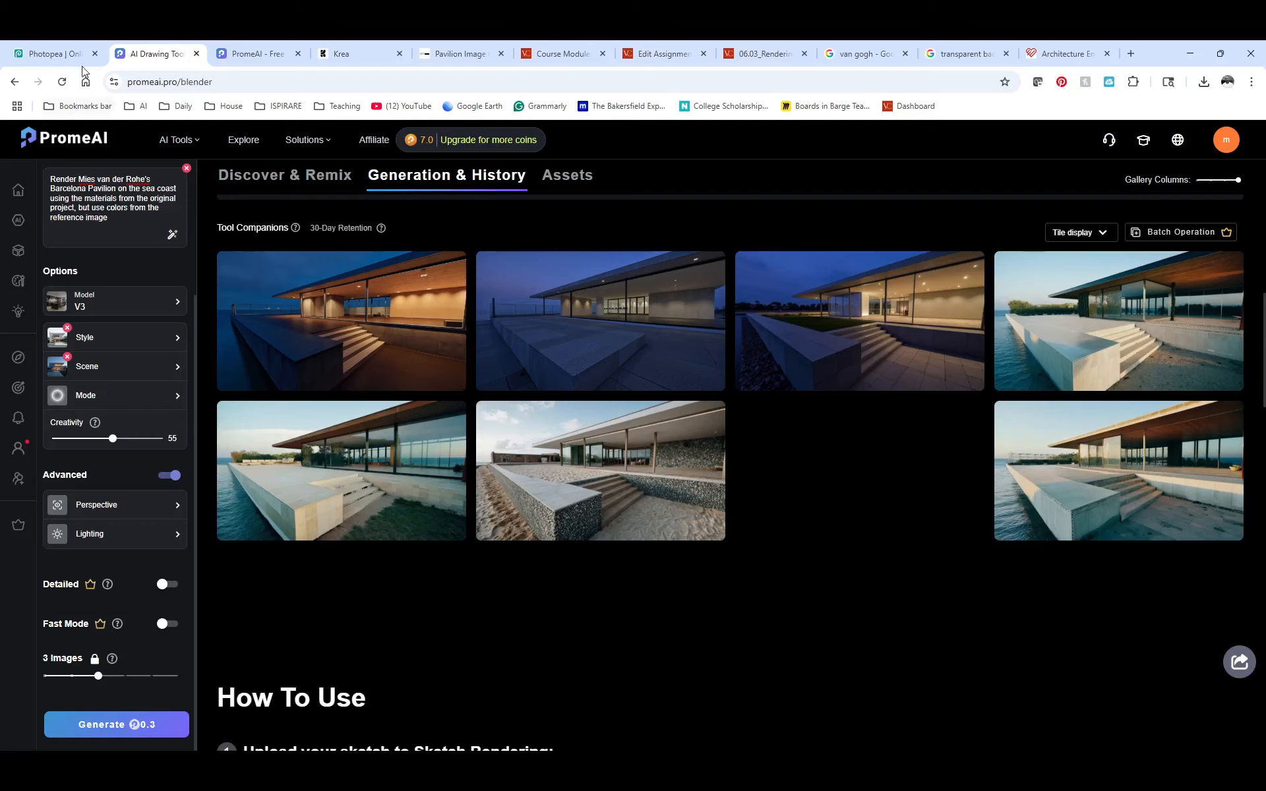
left_click(59, 53)
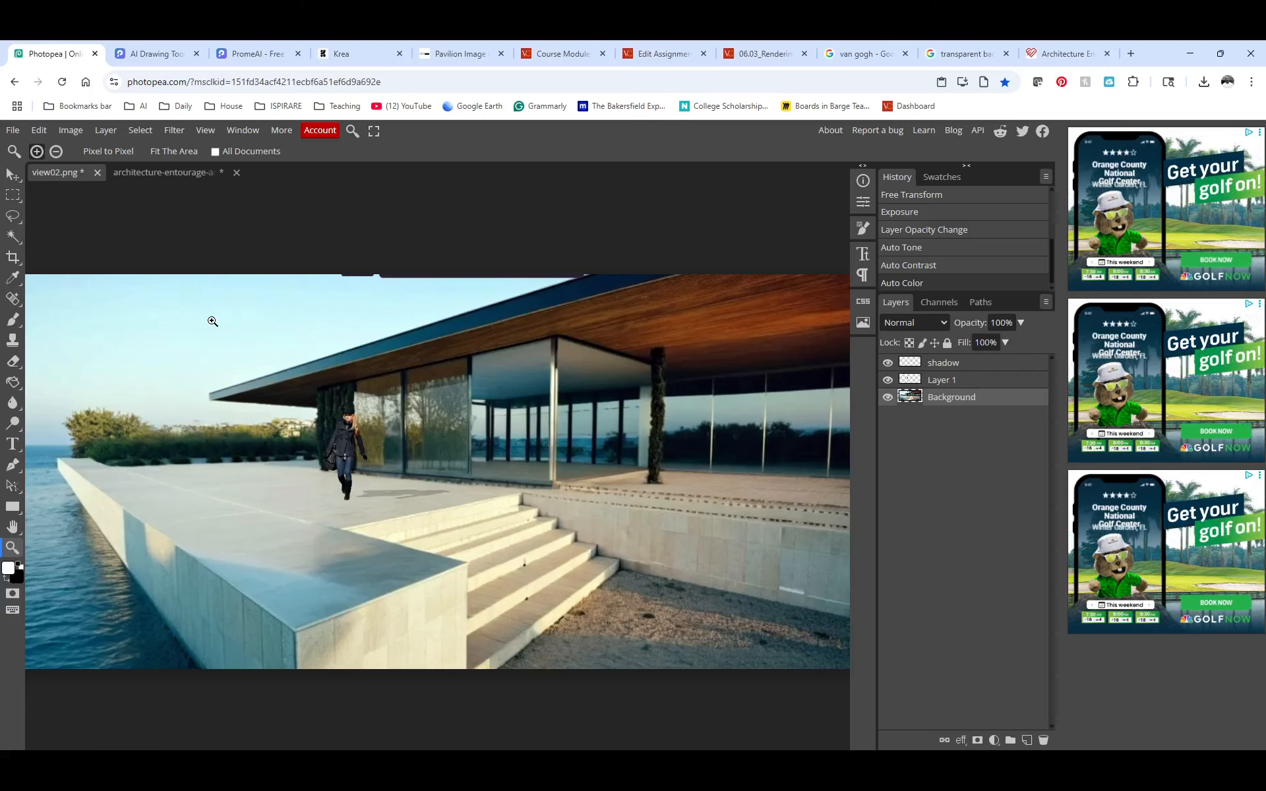
Export the composite as a PNG named view02 at 1681 × 755 px and 100% quality
left_click(14, 131)
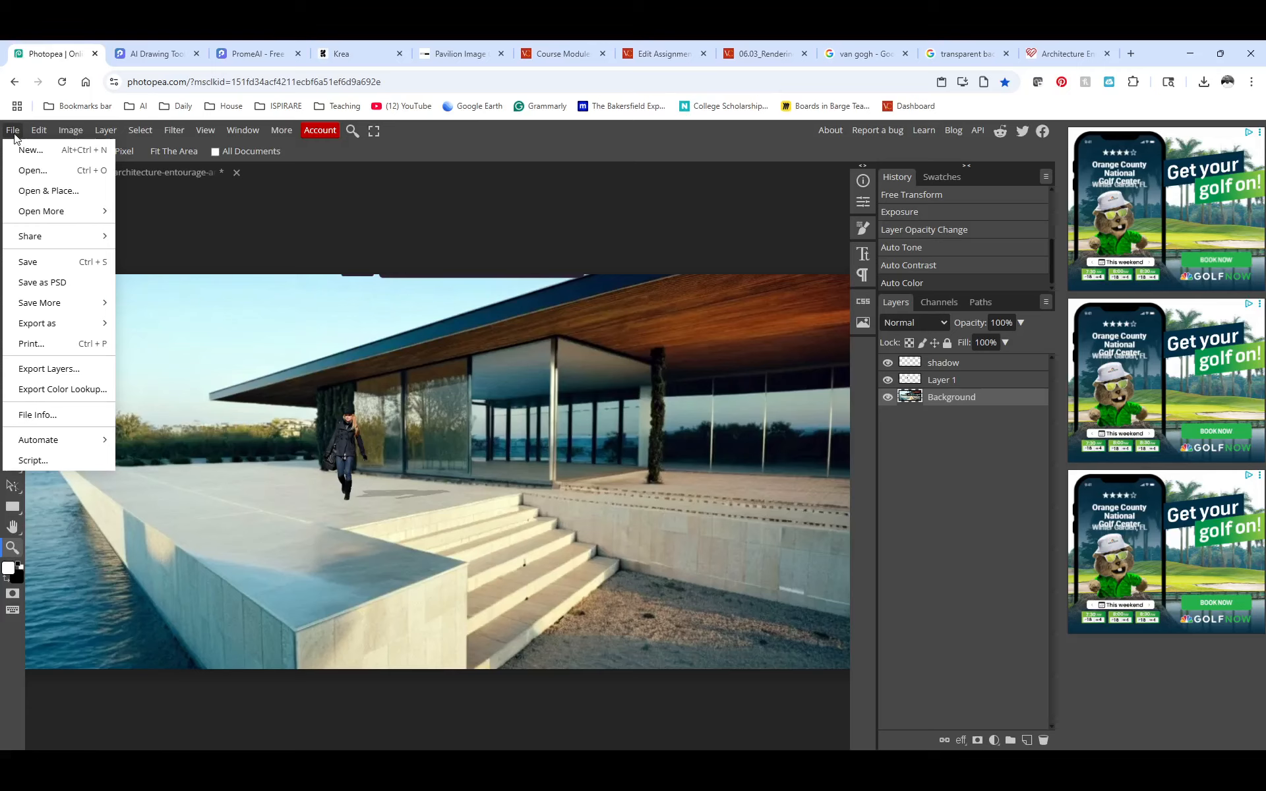
mouse_move(86, 322)
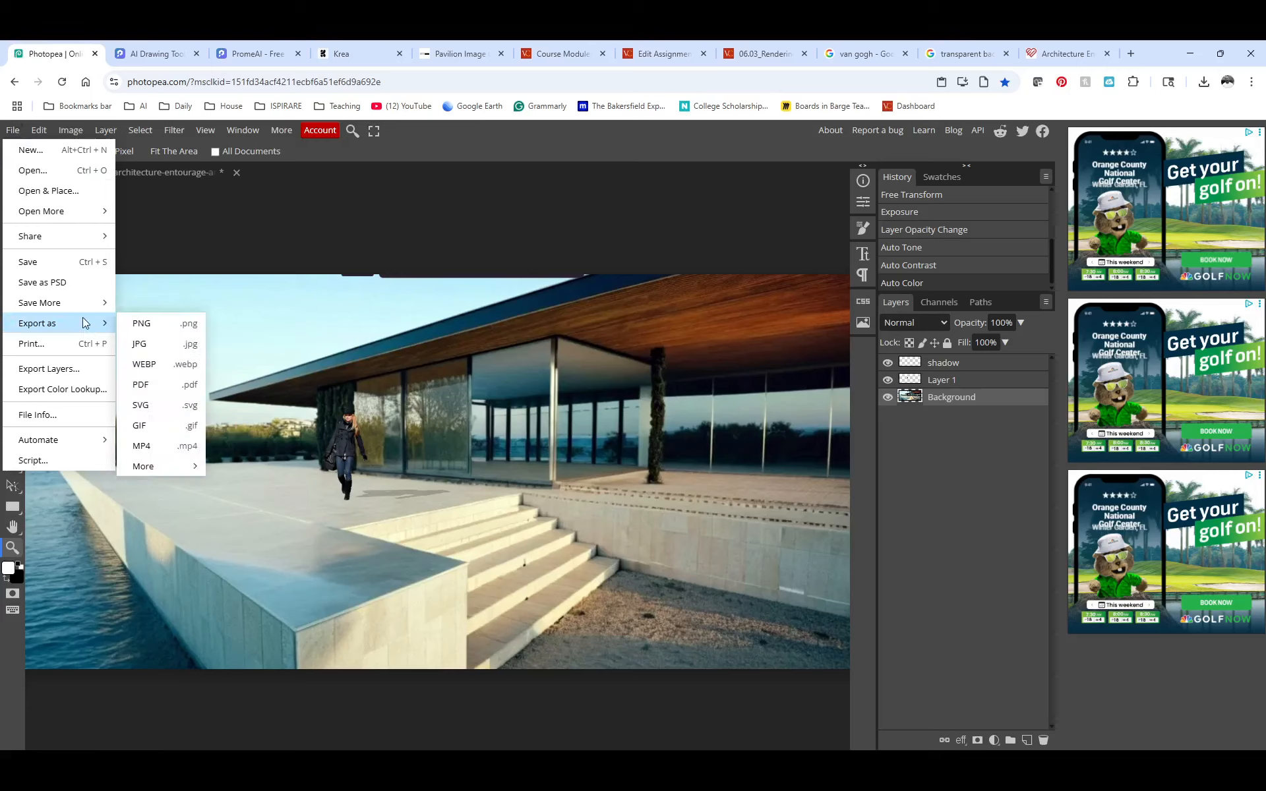
left_click(153, 322)
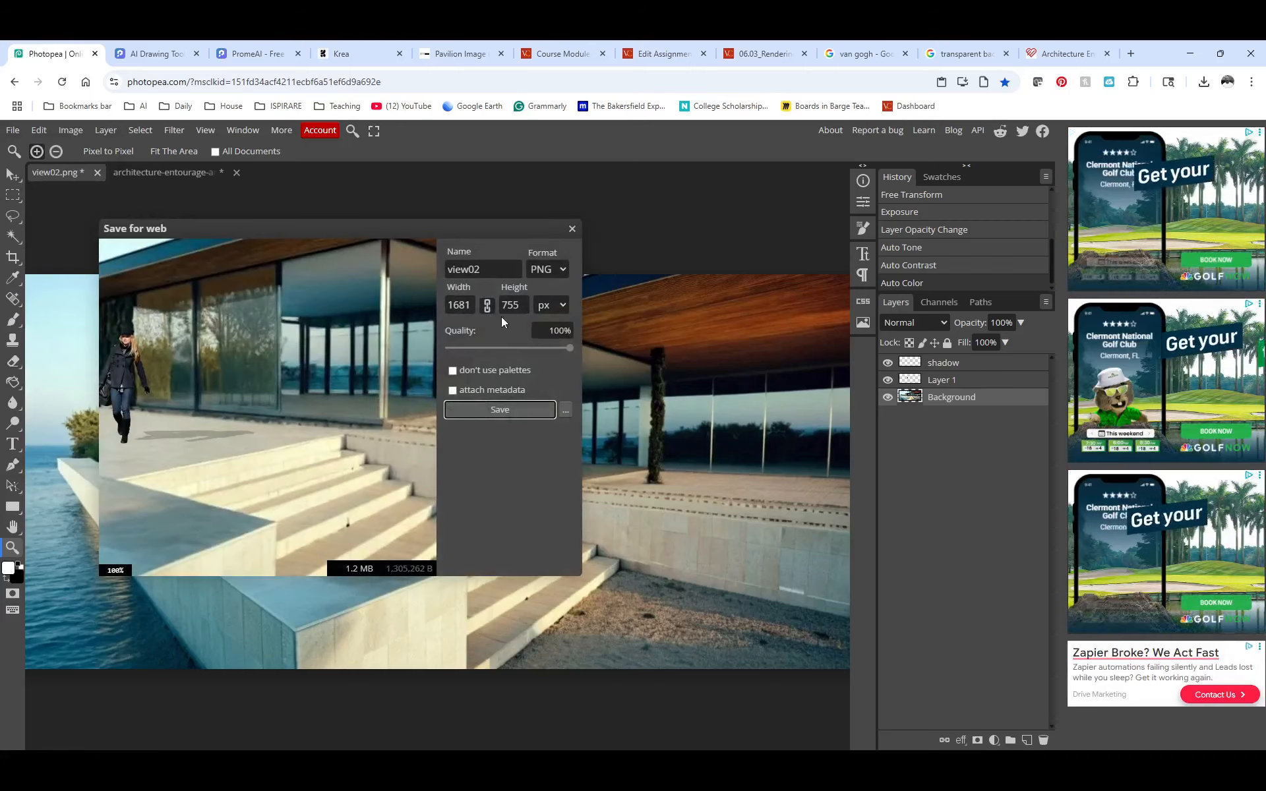
left_click(503, 407)
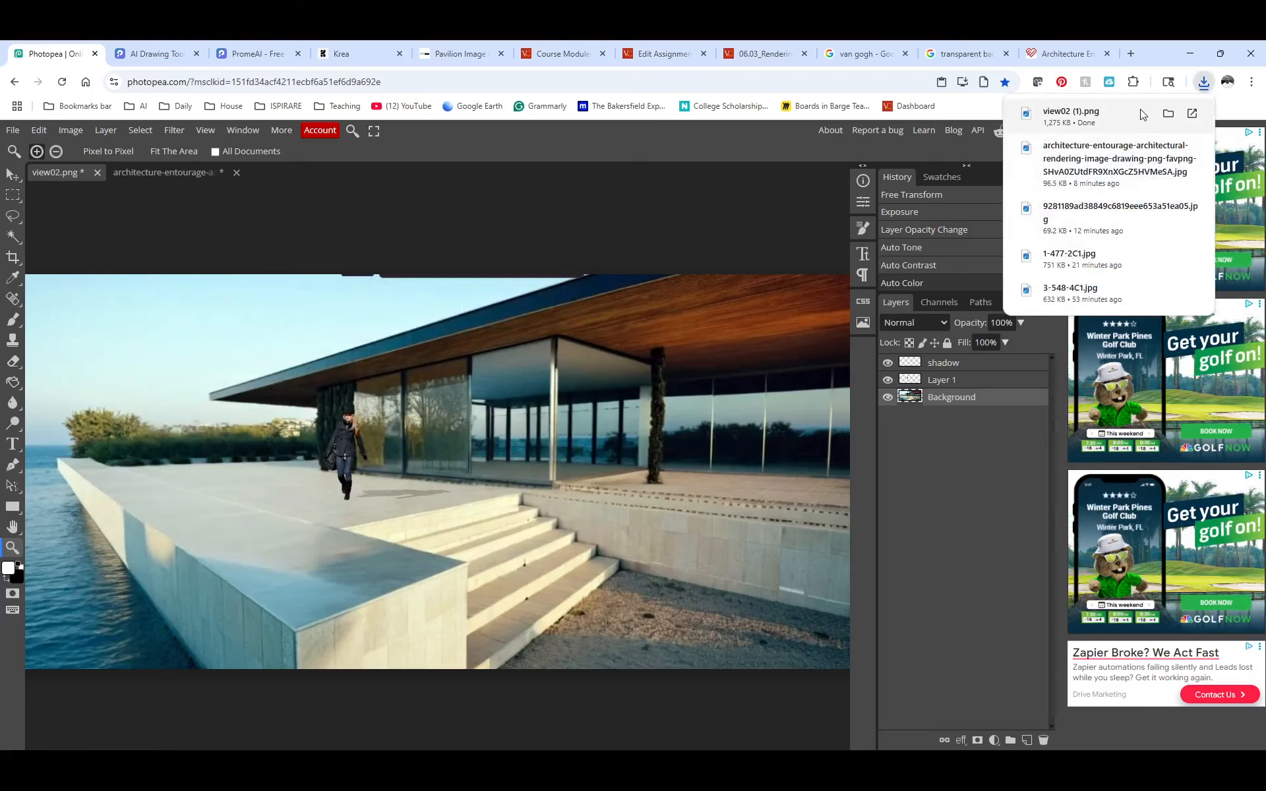
Show the exported view02 (1) image in the Downloads folder, view it in the photo viewer, and close it
left_click(1168, 115)
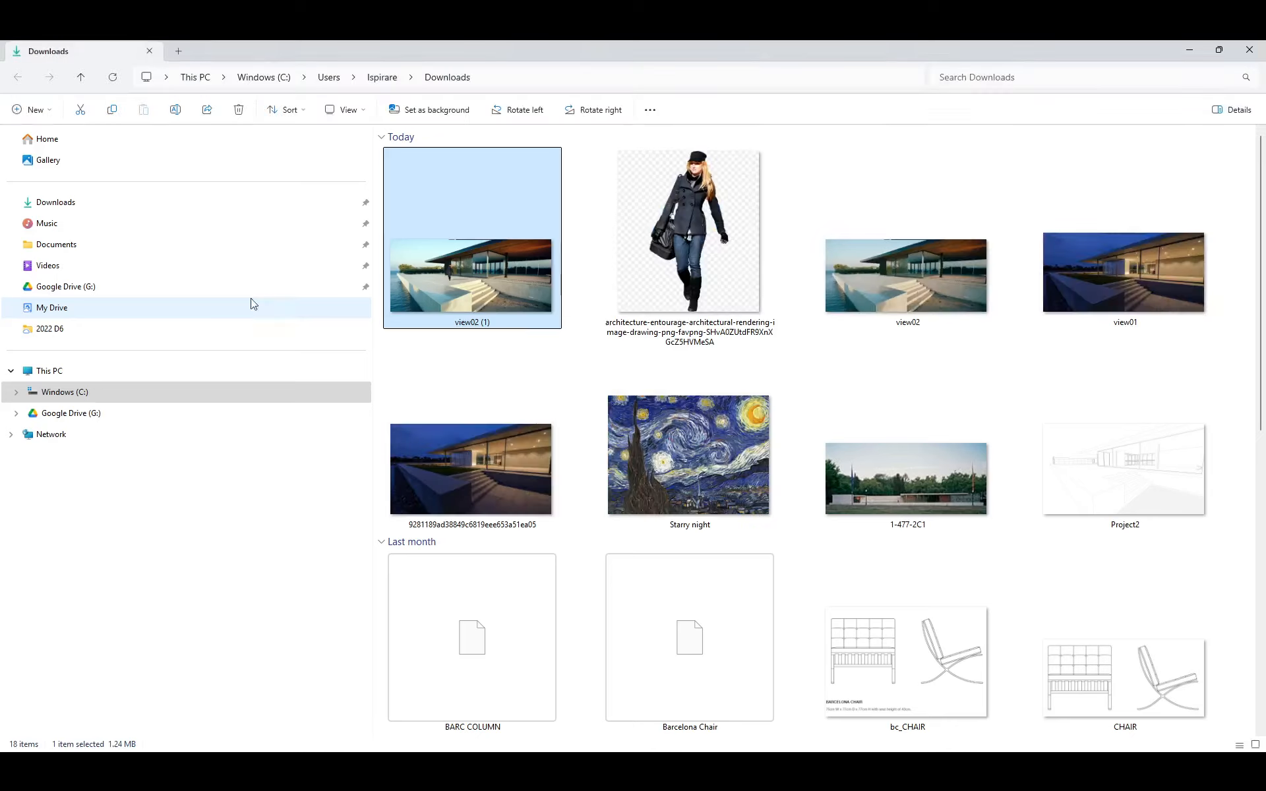
double_click(478, 290)
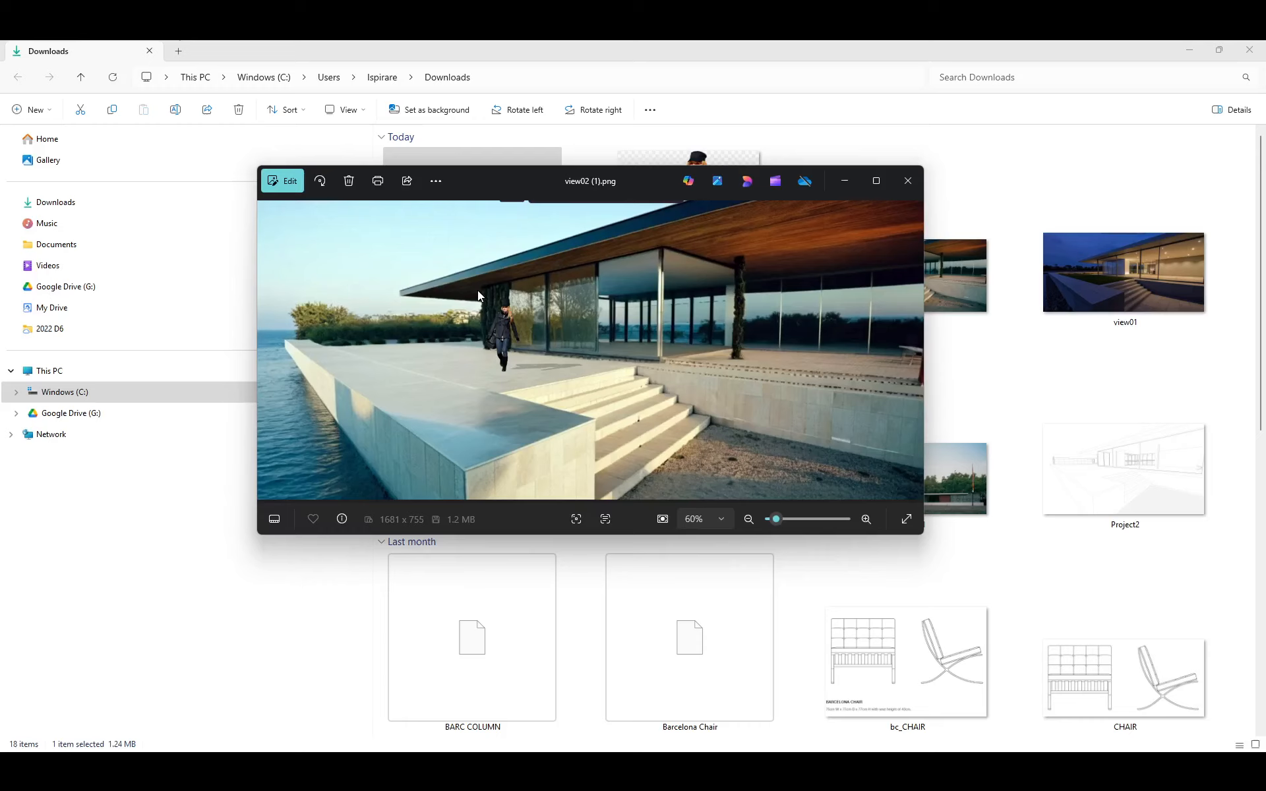
left_click(915, 187)
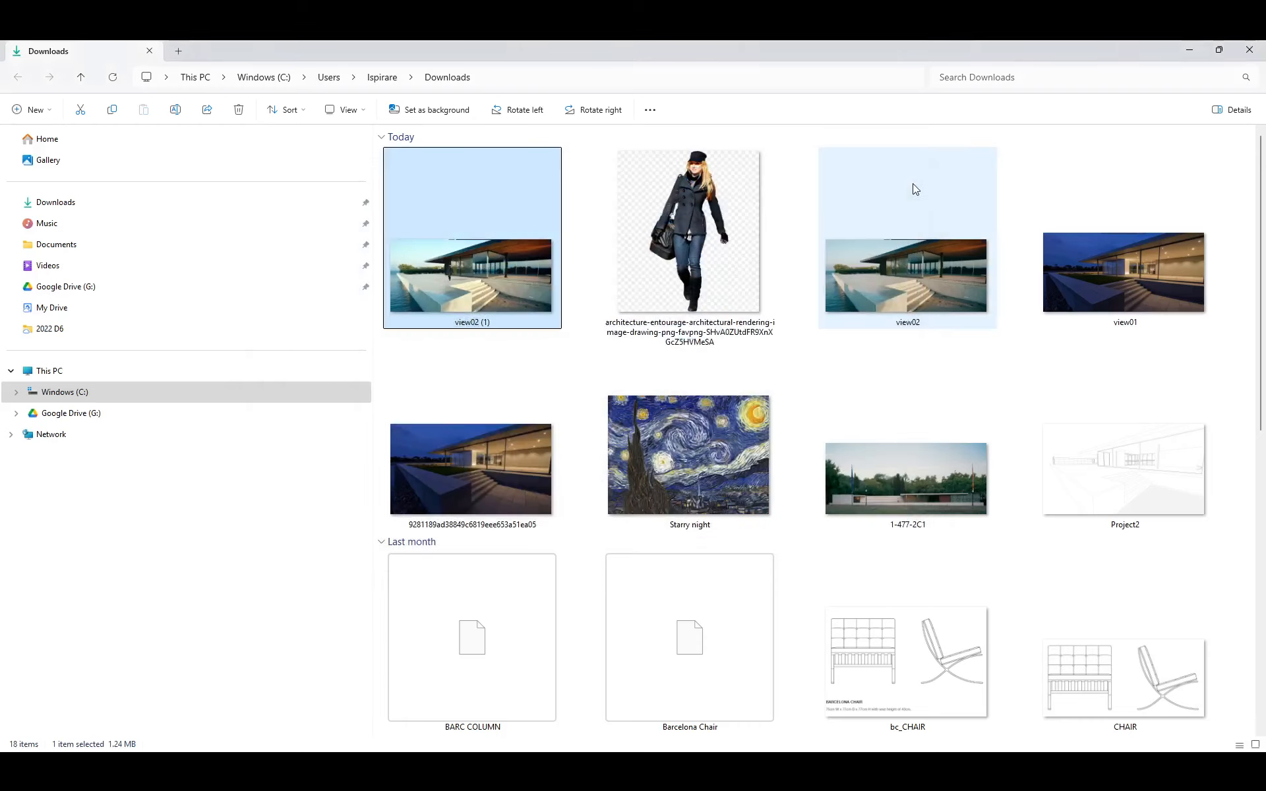